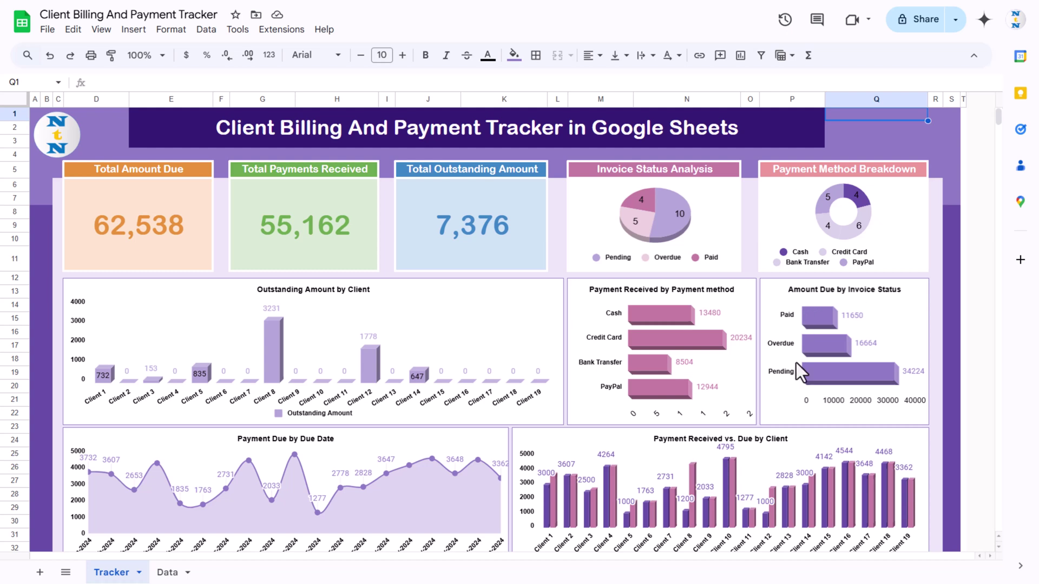
Look over the dashboard charts on the Tracker sheet and open the Data sheet.
scroll(588, 332, "down", 3)
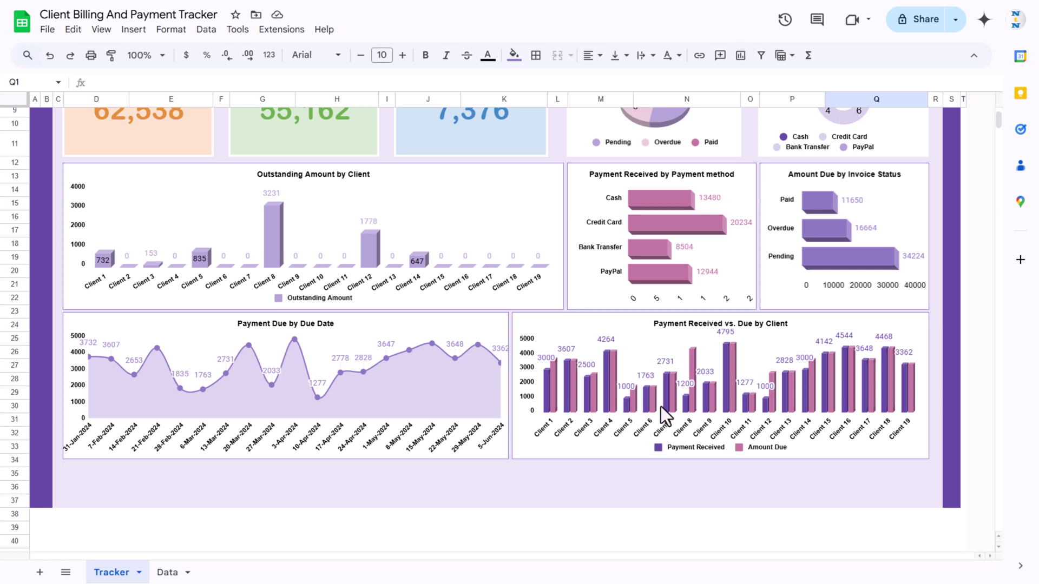
scroll(837, 441, "up", 3)
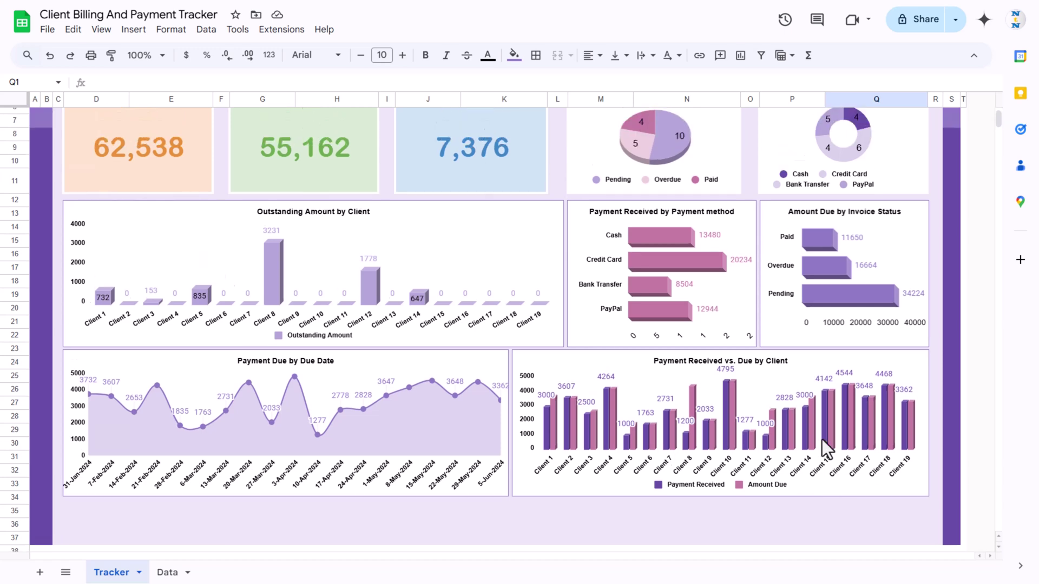
left_click(169, 574)
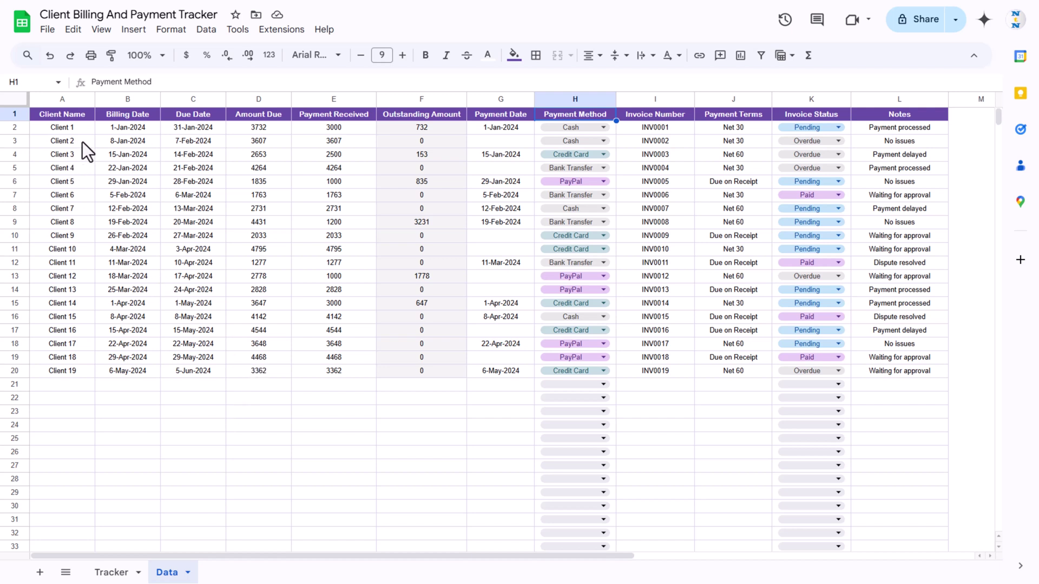
Examine the Data sheet's columns from Client Name through Payment Received.
left_click_drag(67, 116, 59, 316)
left_click_drag(140, 118, 128, 303)
left_click_drag(197, 116, 197, 222)
left_click_drag(258, 115, 260, 194)
left_click_drag(334, 115, 335, 221)
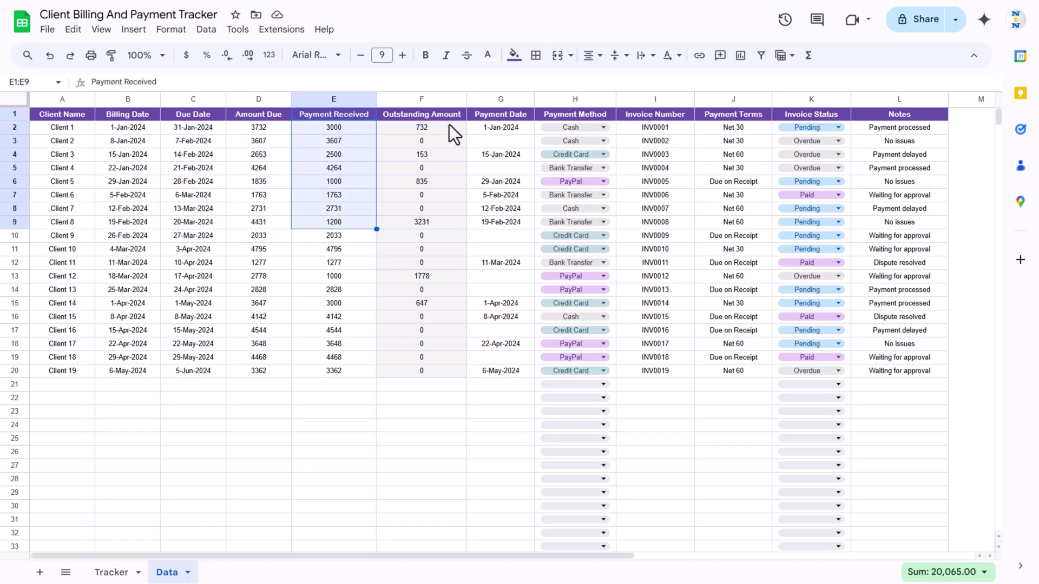
Examine the Data sheet's remaining columns from Outstanding Amount through Notes.
left_click(451, 114)
left_click(504, 114)
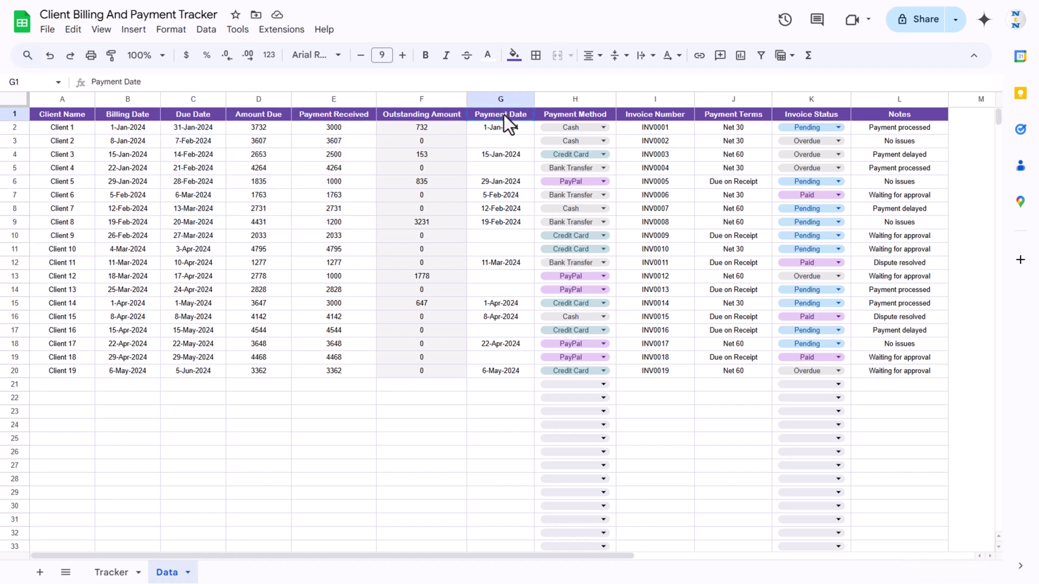
left_click_drag(504, 113, 502, 211)
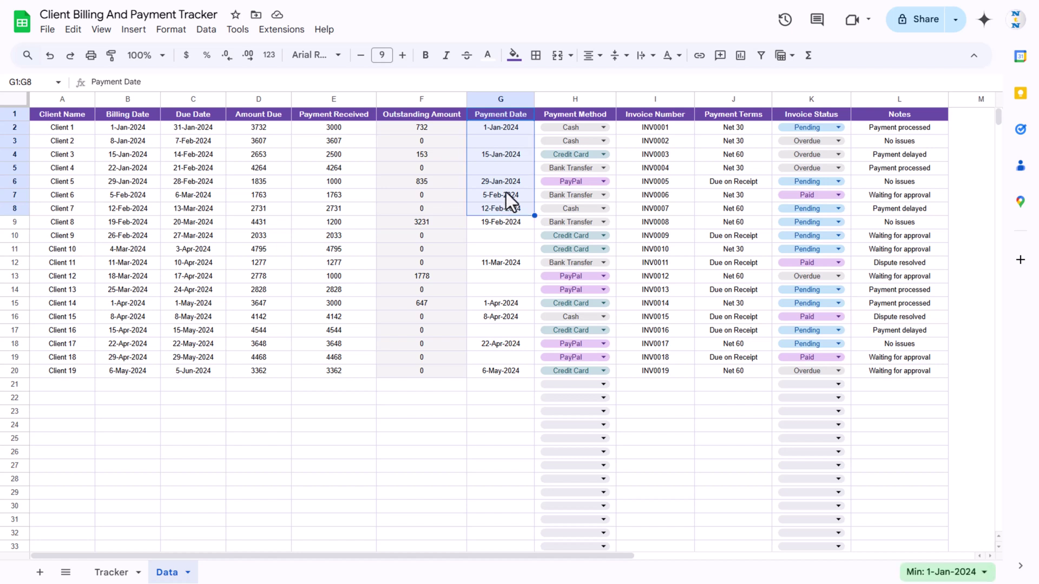
left_click_drag(578, 116, 581, 235)
left_click(631, 133)
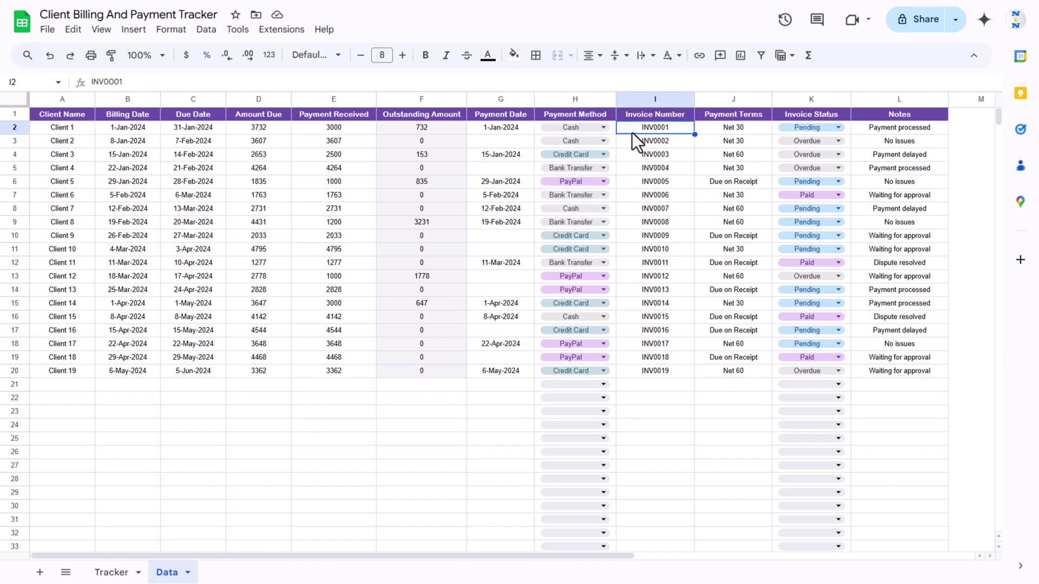
left_click_drag(743, 115, 739, 241)
left_click(822, 116)
left_click_drag(928, 113, 921, 266)
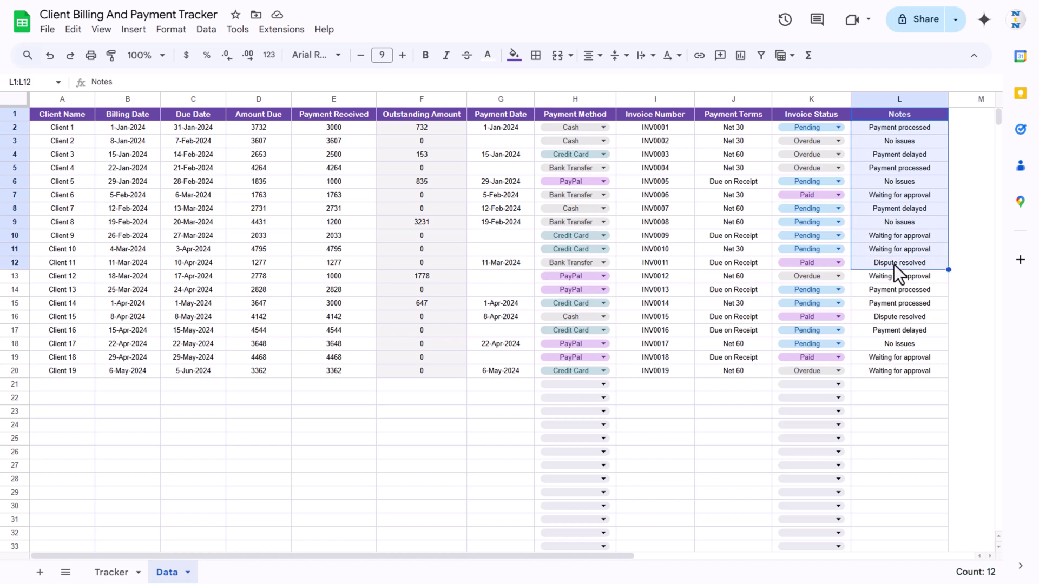
Inspect the Outstanding Amount formula in F2 and the dropdown options for Payment Method in H2 and Invoice Status in K2.
left_click(414, 133)
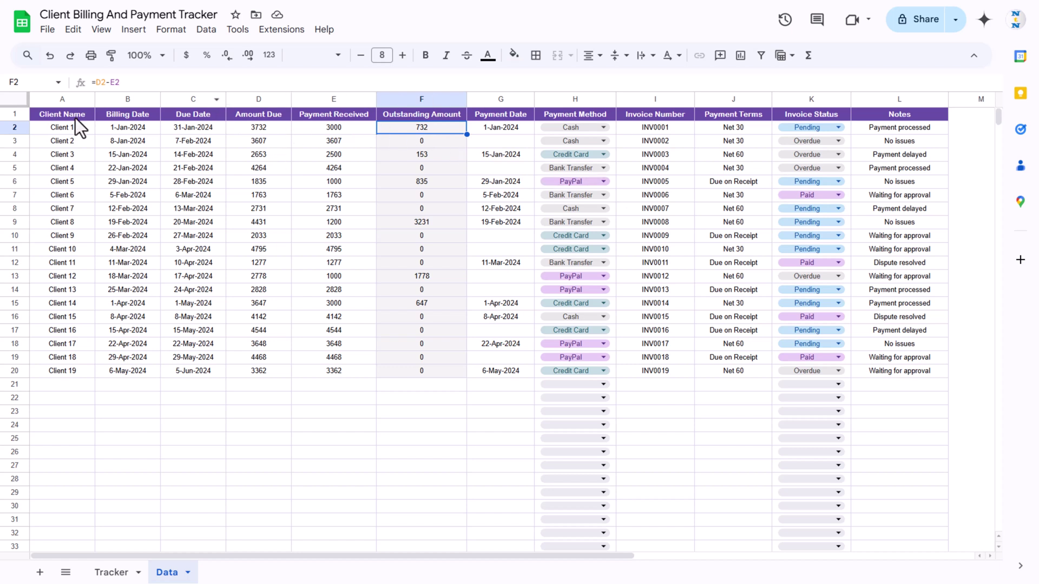
left_click(604, 127)
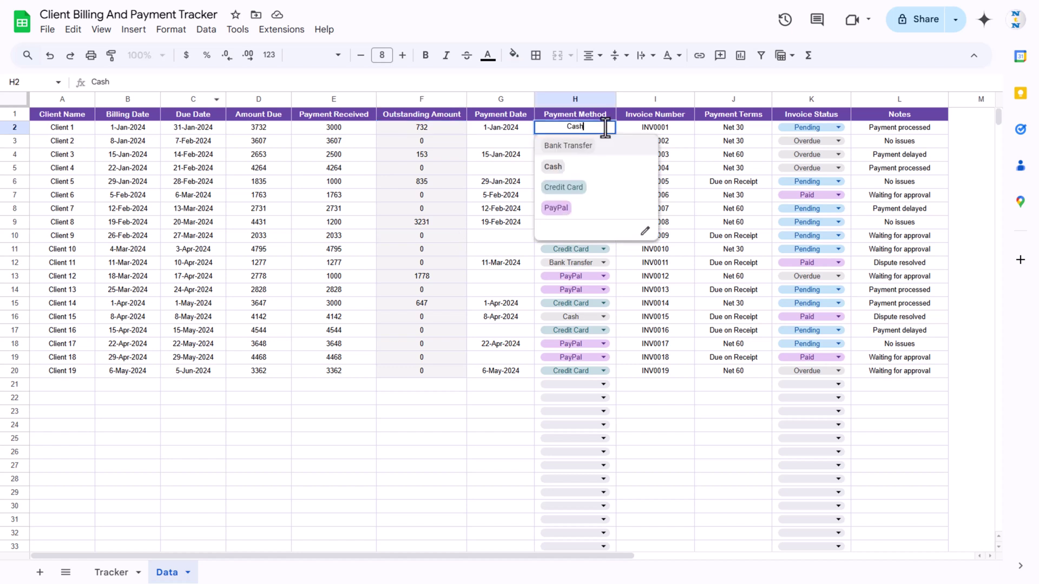
key("Escape")
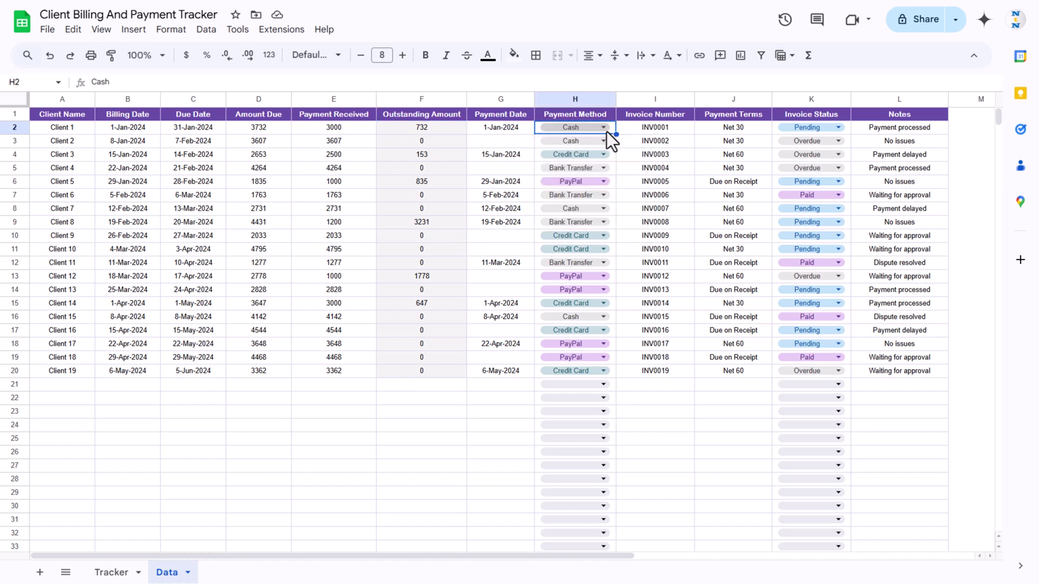
left_click(837, 128)
key("Escape")
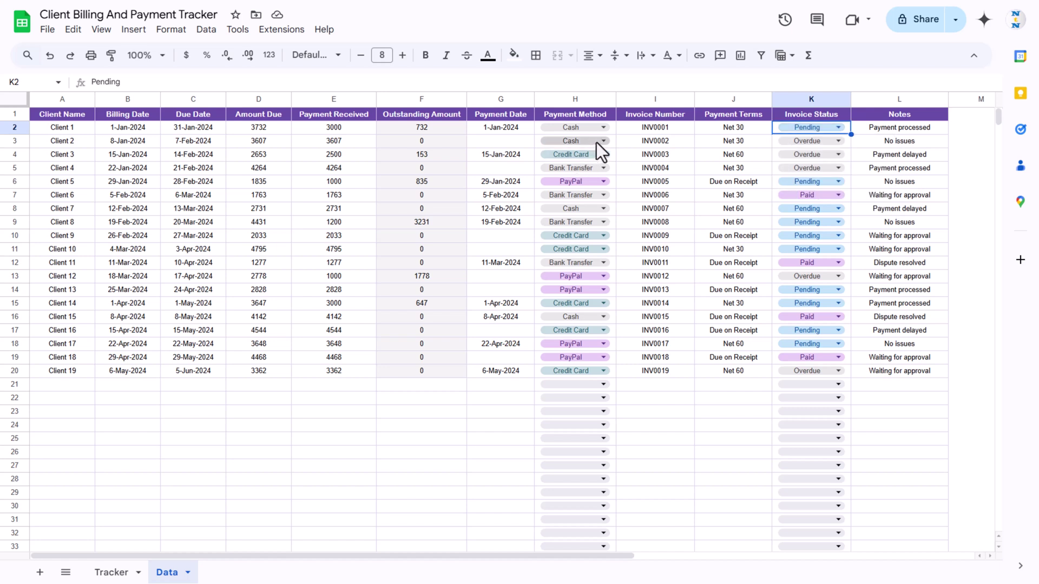
Open the dropdown rule for the Payment Method cells H2:H20 and color the Bank Transfer item light orange.
left_click(612, 125)
key("ctrl+shift+Down")
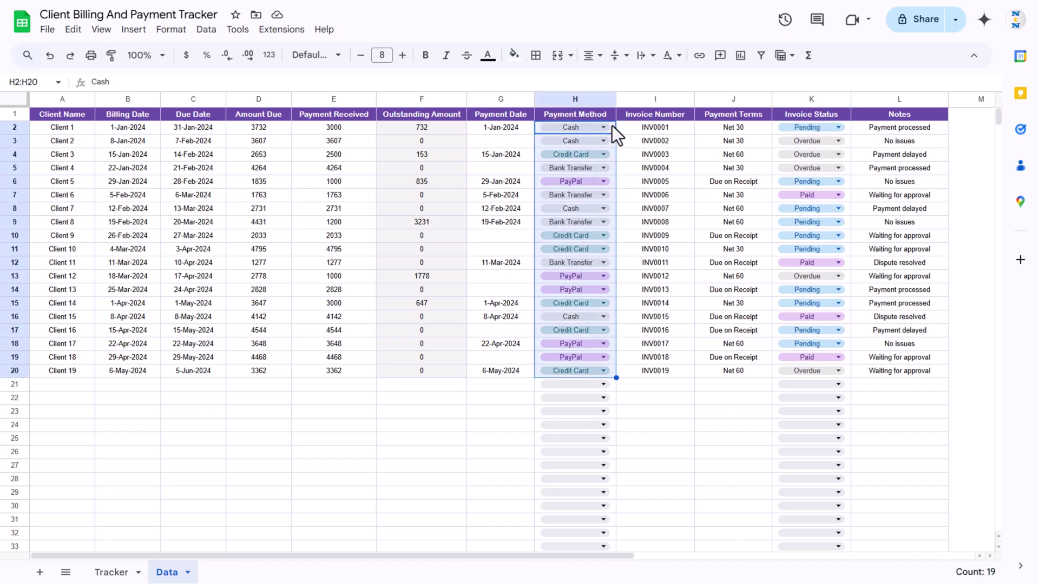
right_click(612, 142)
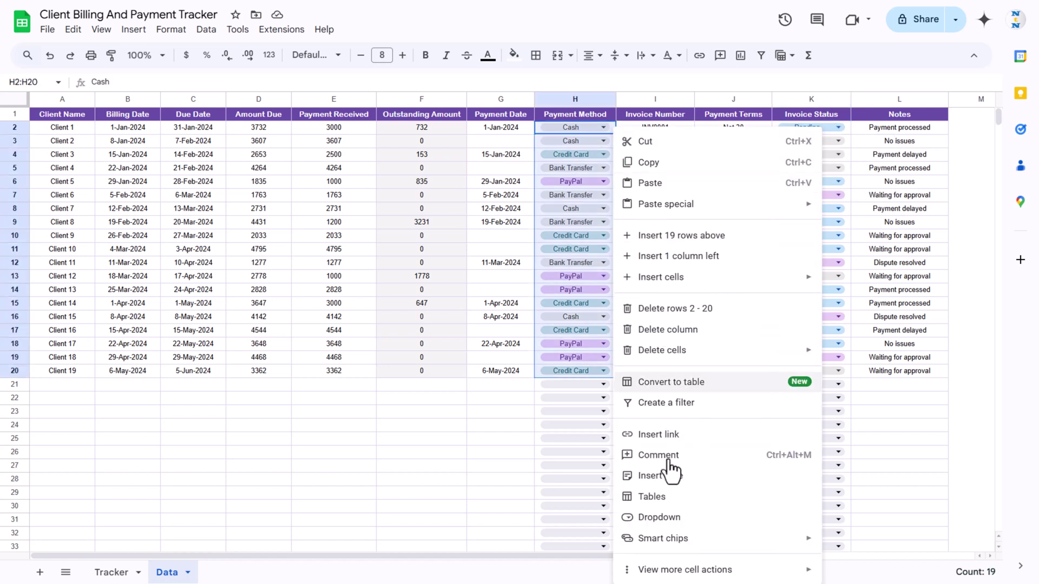
left_click(663, 515)
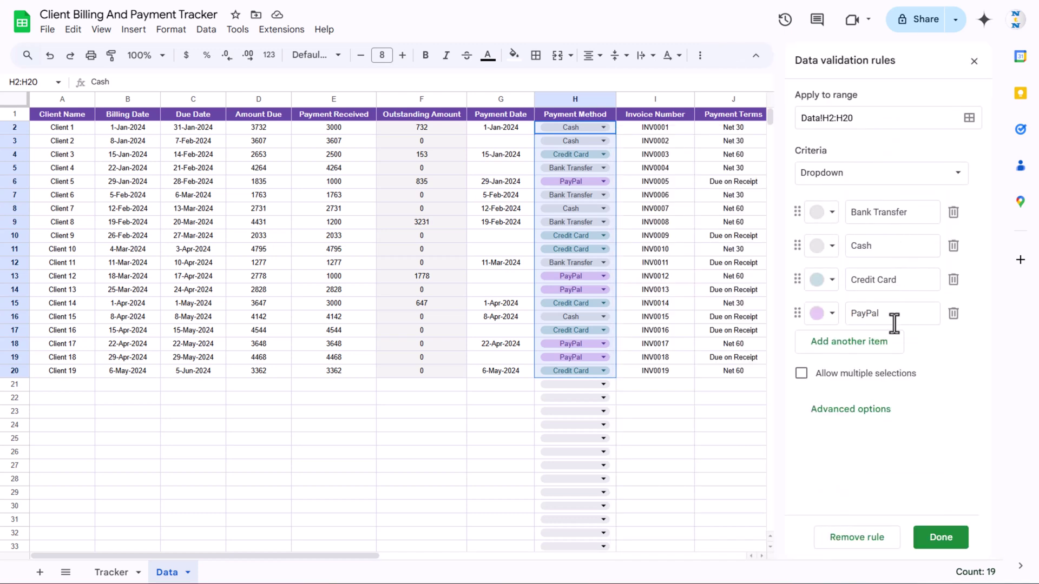
left_click(828, 215)
left_click(830, 253)
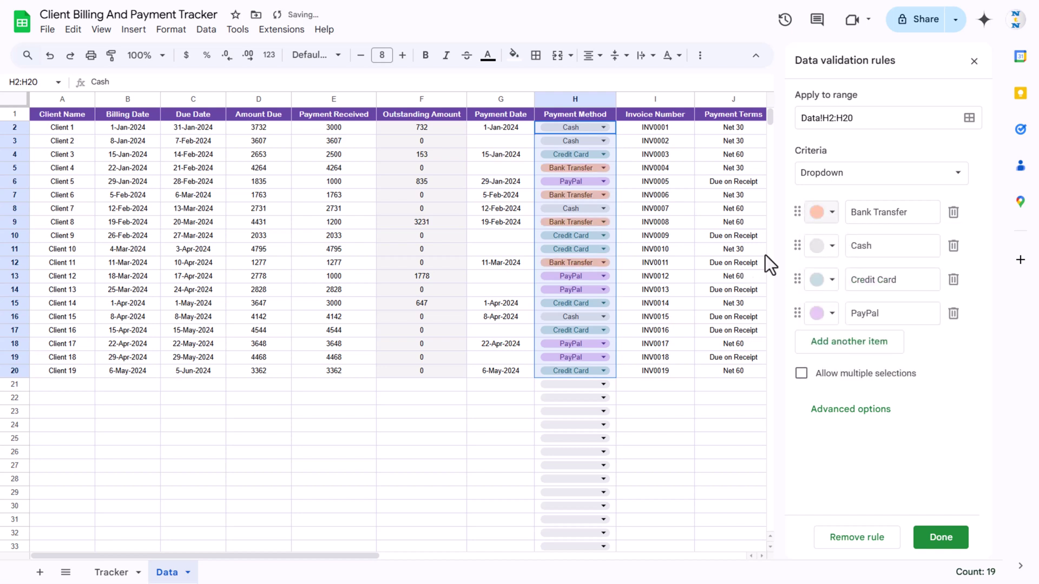
Color the Cash item light green, apply the rule changes to all matching dropdowns and close the validation rules.
left_click(833, 247)
left_click(911, 295)
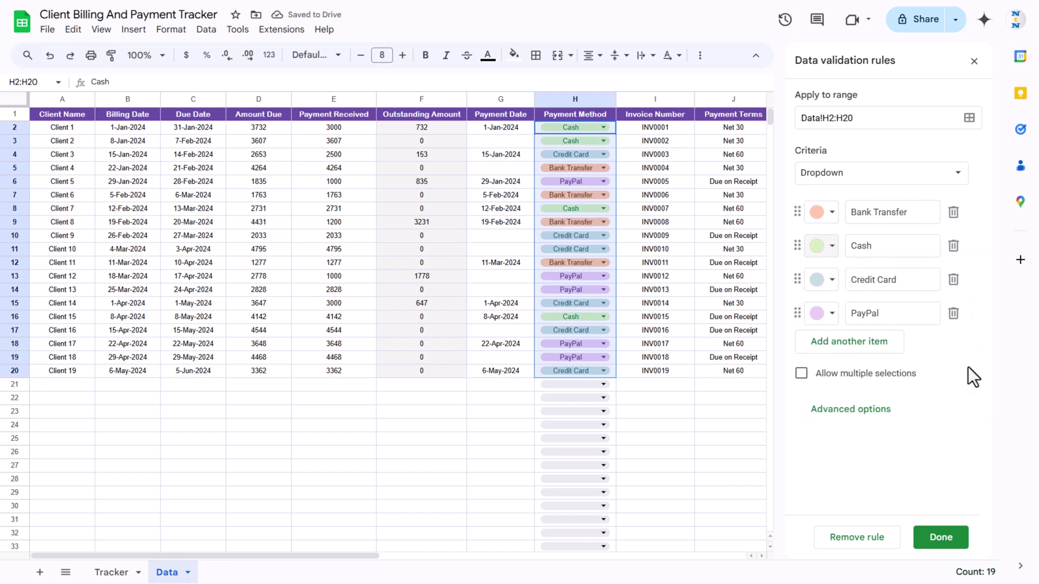
left_click(943, 529)
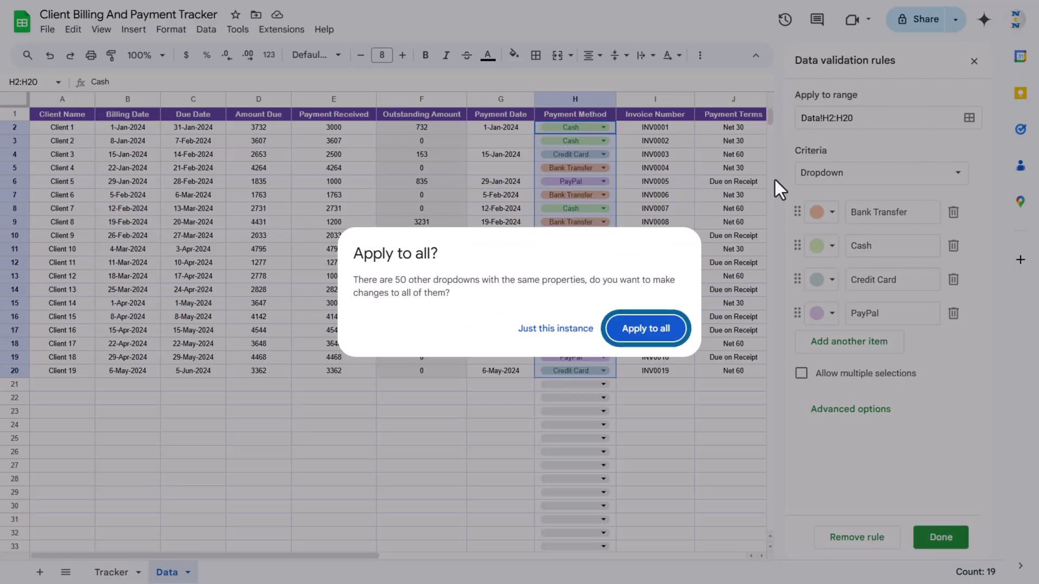
left_click(653, 331)
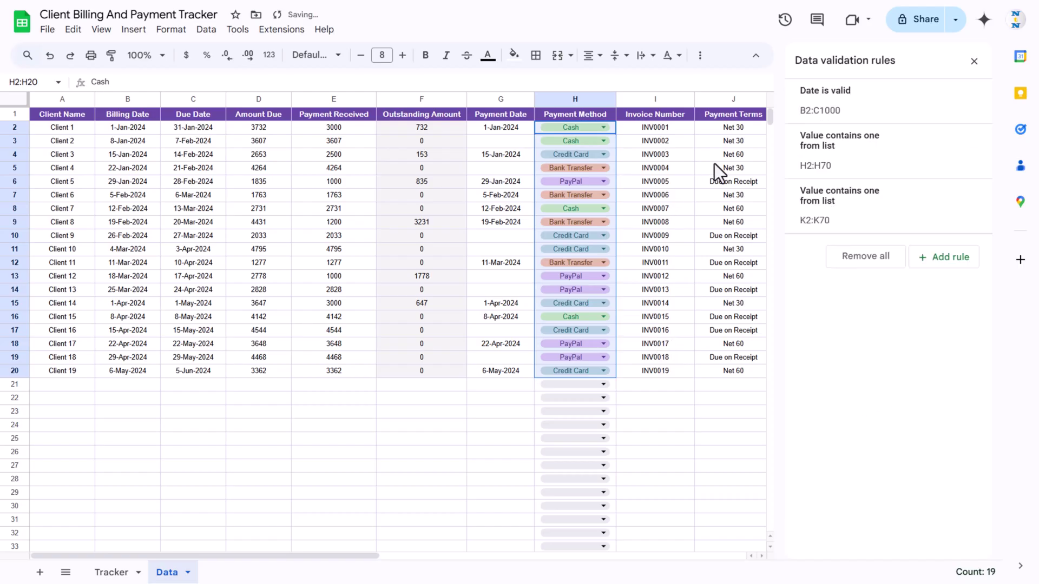
left_click(974, 61)
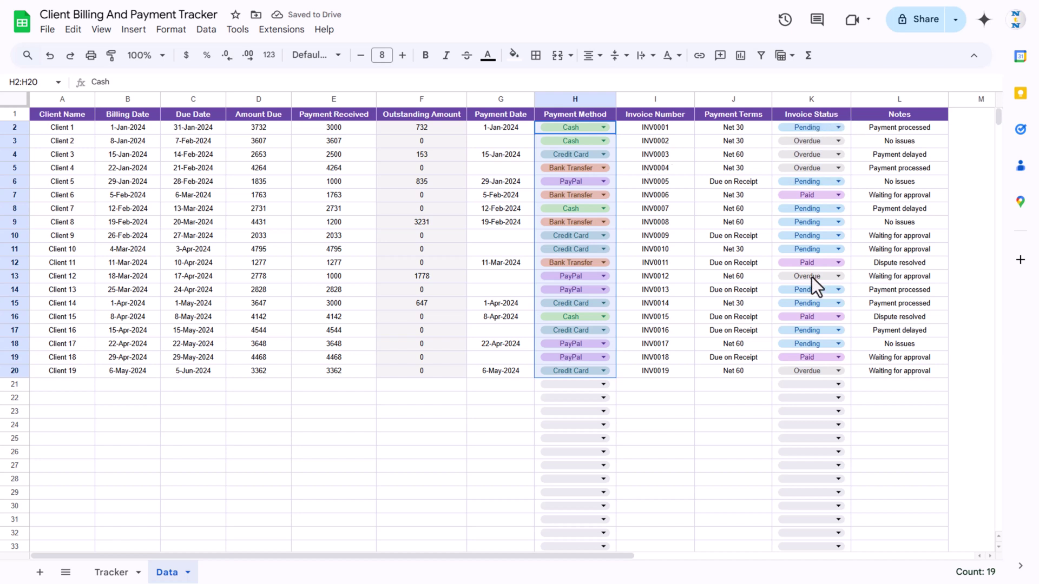
left_click(735, 183)
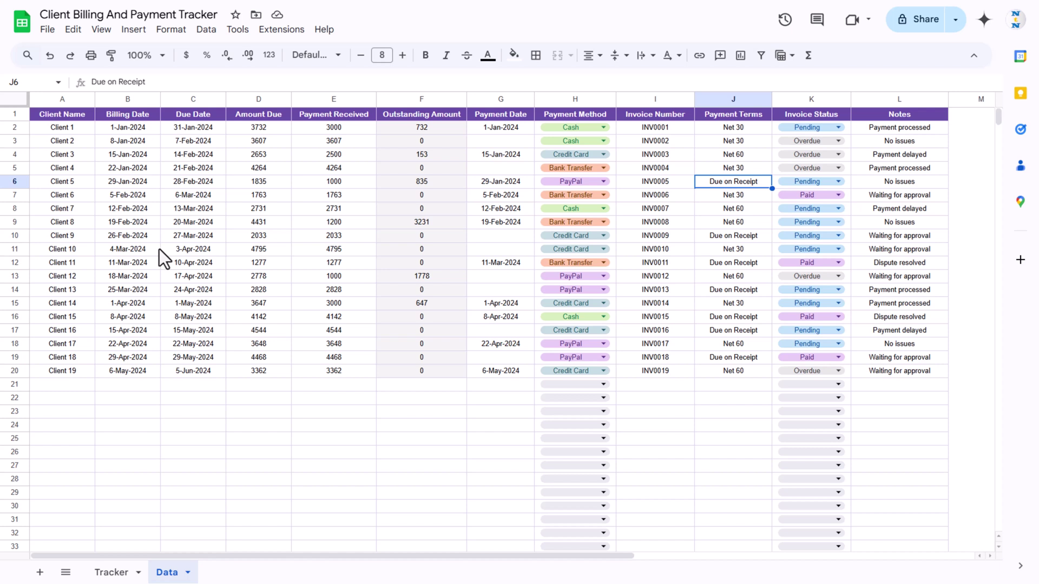
Add a blank sheet to the spreadsheet and open it after looking over the Tracker dashboard's layout.
left_click(41, 573)
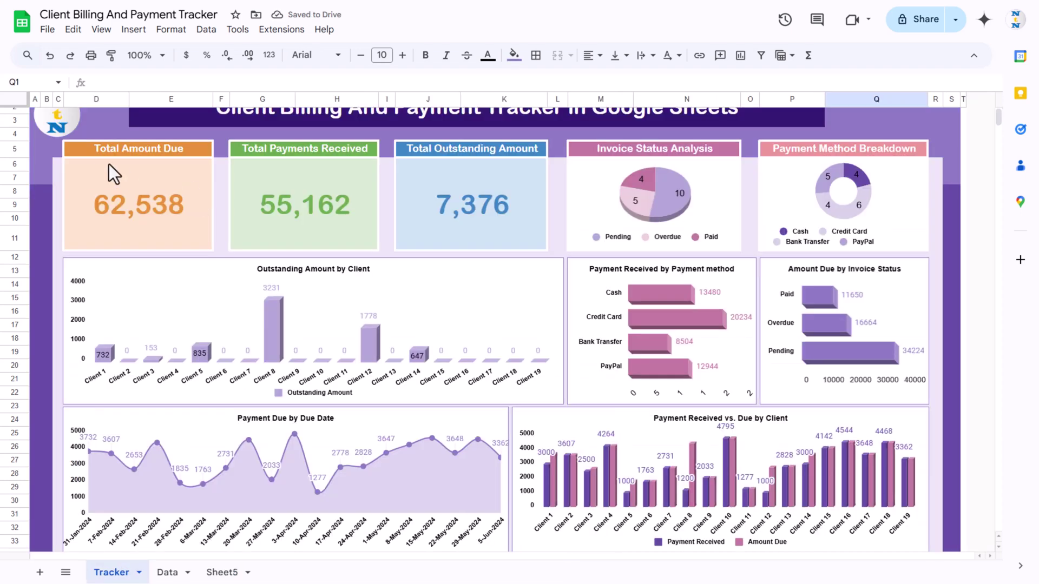
scroll(279, 359, "up", 1)
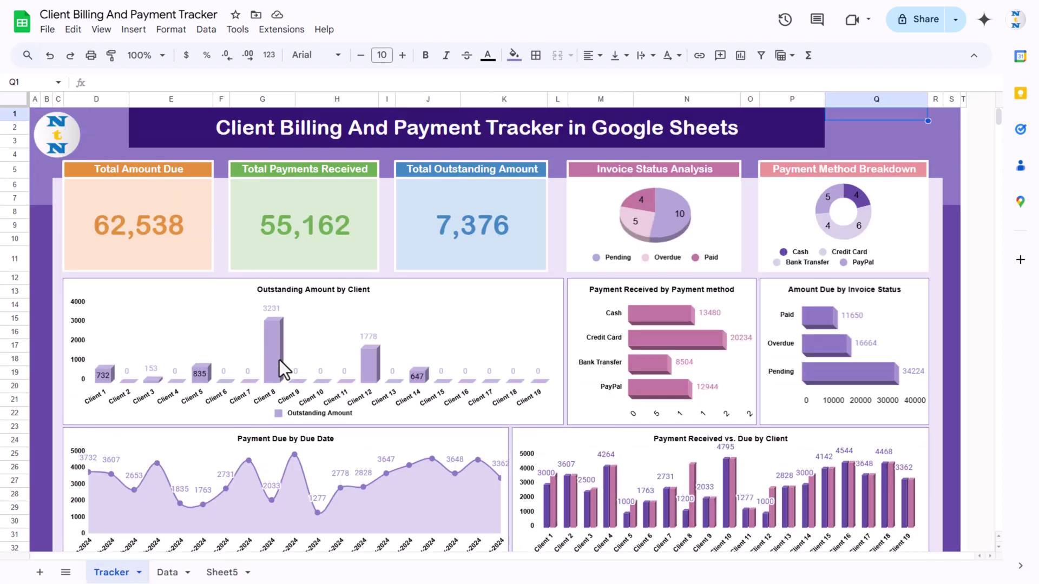
left_click(226, 574)
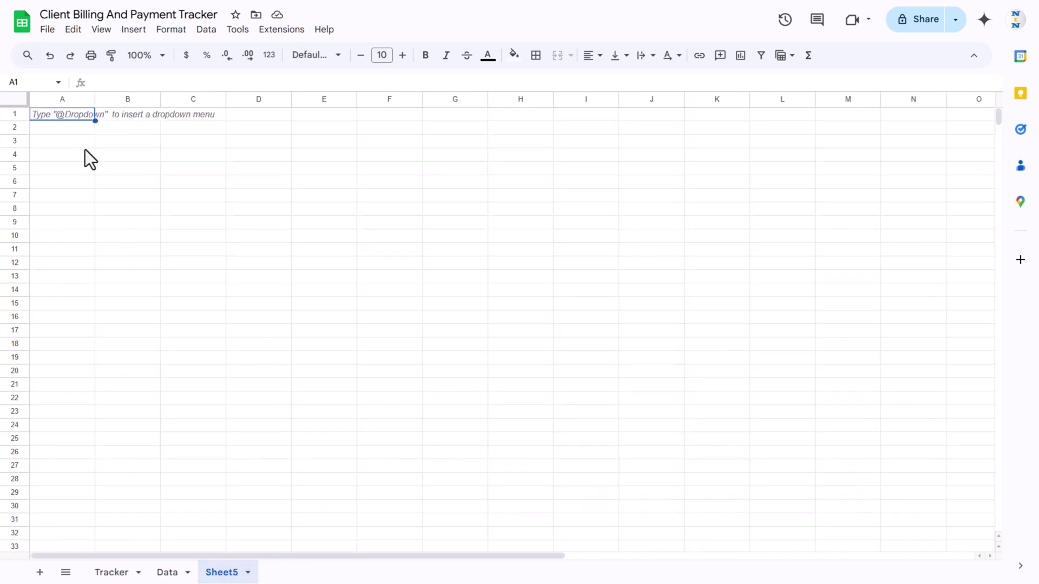
Fill the range A1:S7 on the new blank sheet with light purple as the header band.
key("shift+Down")
key("shift+Down")
key("shift+Down")
key("shift+Down")
key("shift+Down")
key("shift+Down")
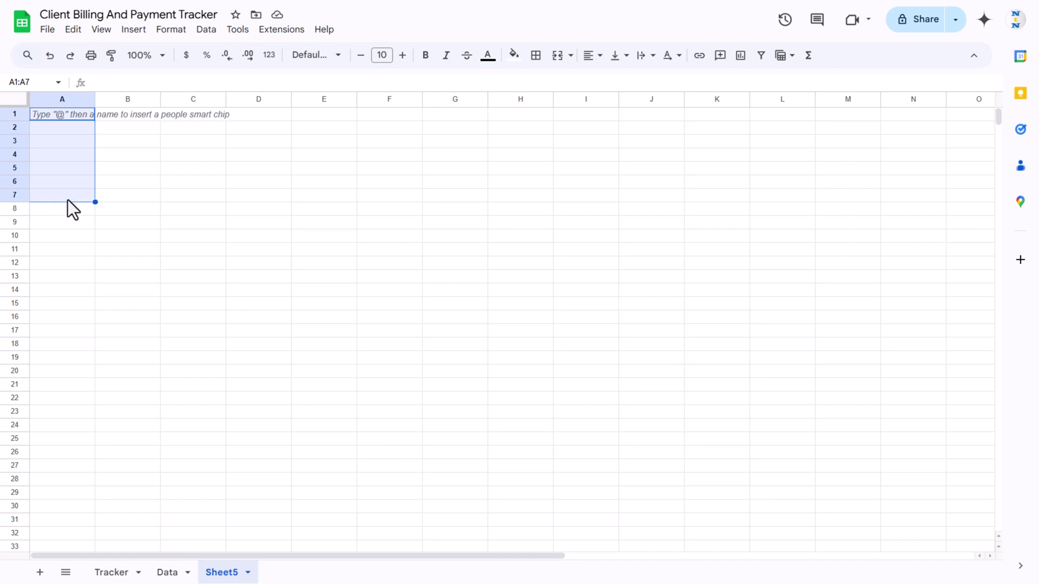
key("shift+Right")
key("shift+Right")
key("shift+Right")
key("shift+Right")
key("shift+Right")
key("shift+Right")
key("shift+Right")
key("shift+Right")
key("shift+Right")
key("shift+Right")
key("shift+Right")
key("shift+Right")
key("shift+Right")
key("shift+Right")
key("shift+Right")
key("shift+Right")
key("shift+Right")
key("shift+Right")
key("shift+Right")
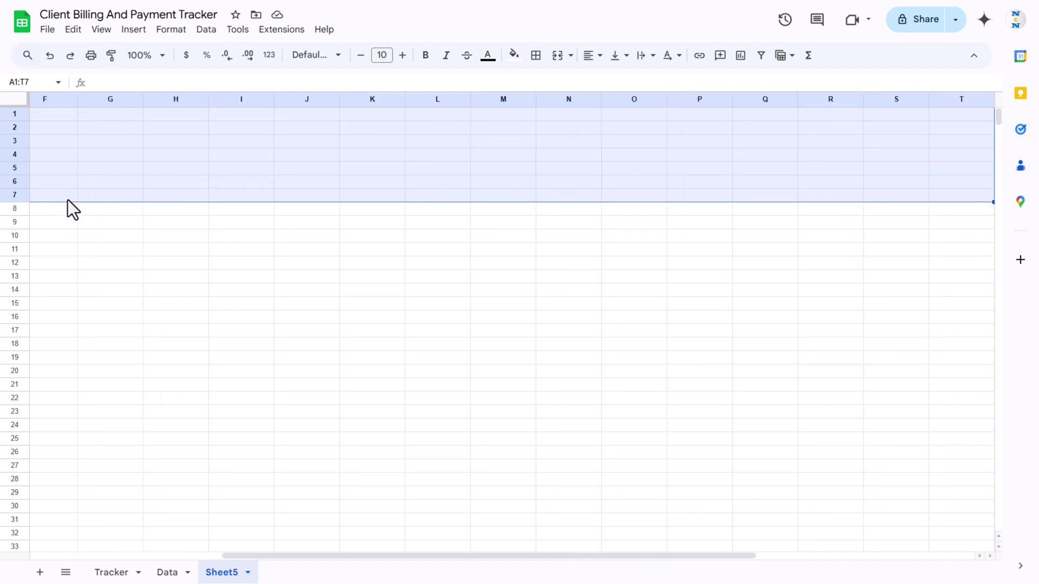
key("shift+Left")
key("shift+Left")
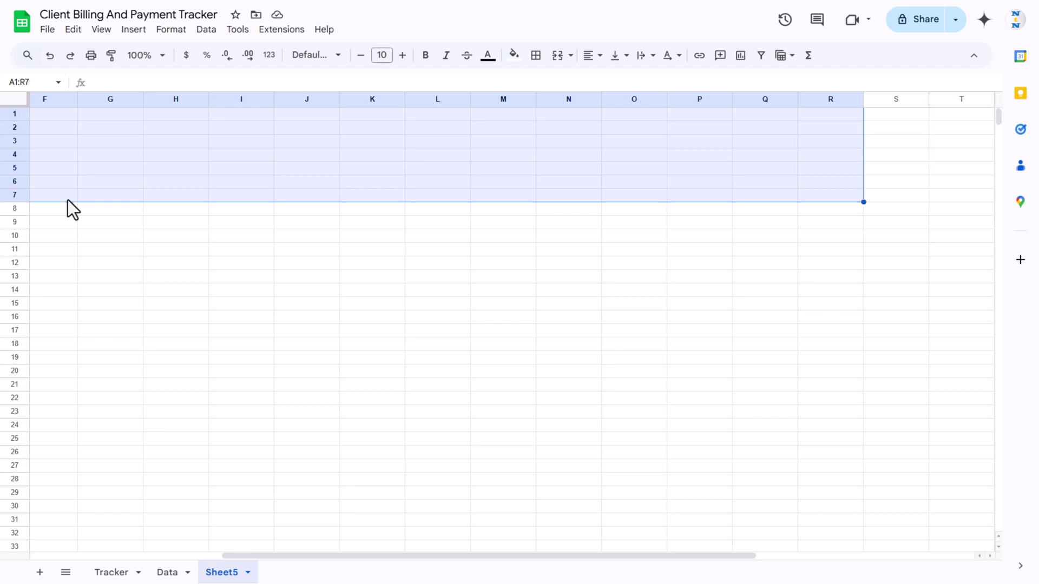
key("shift+Right")
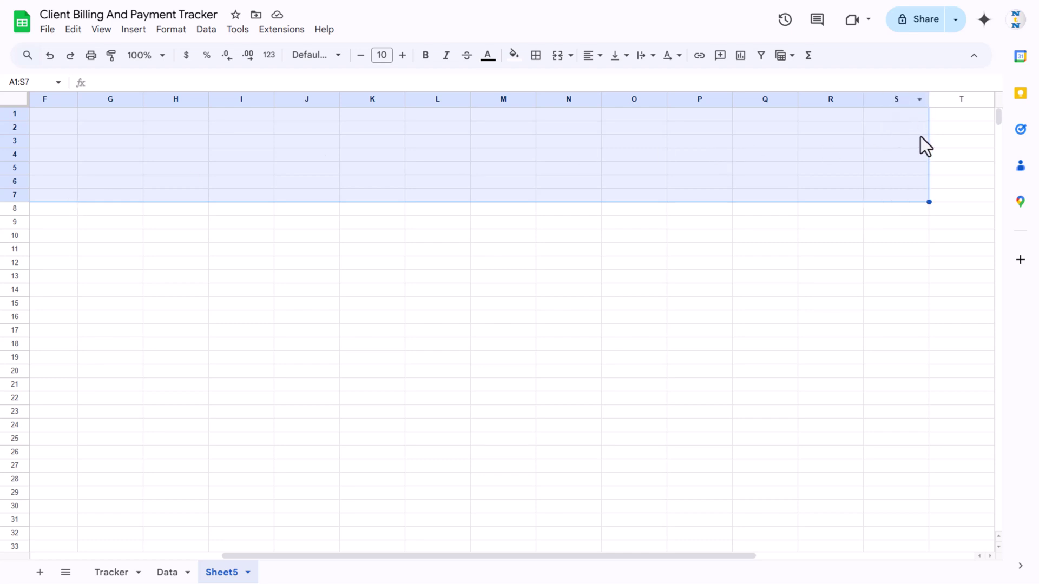
left_click(514, 55)
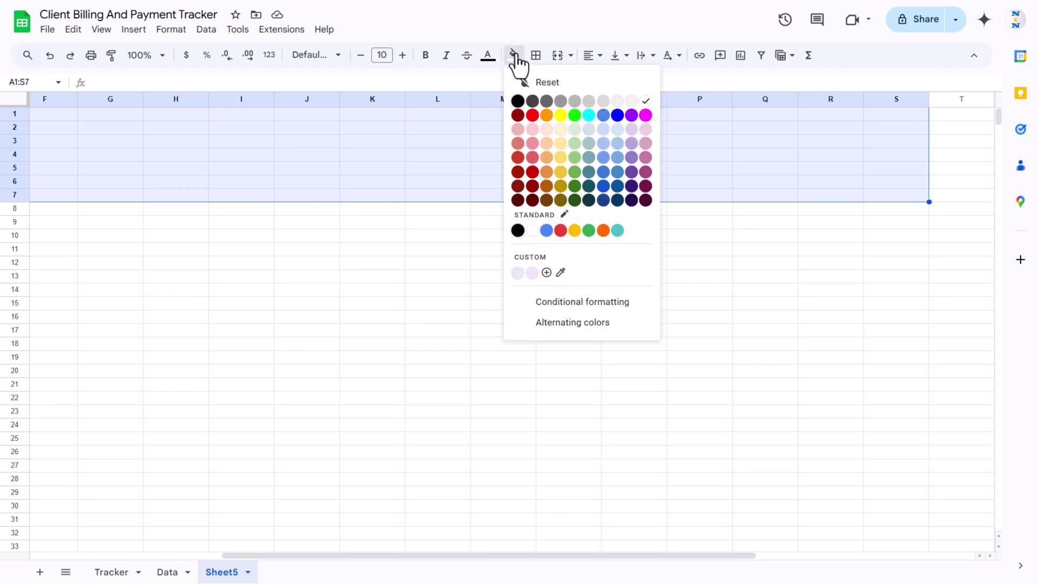
left_click(631, 157)
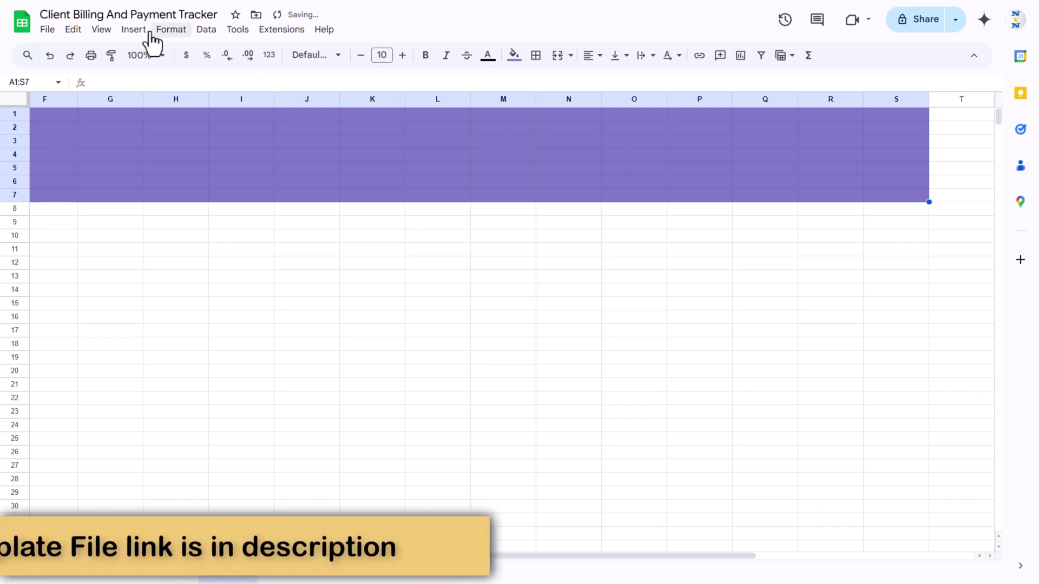
Hide the gridlines on the new sheet and return to cell A1.
left_click(103, 32)
mouse_move(122, 57)
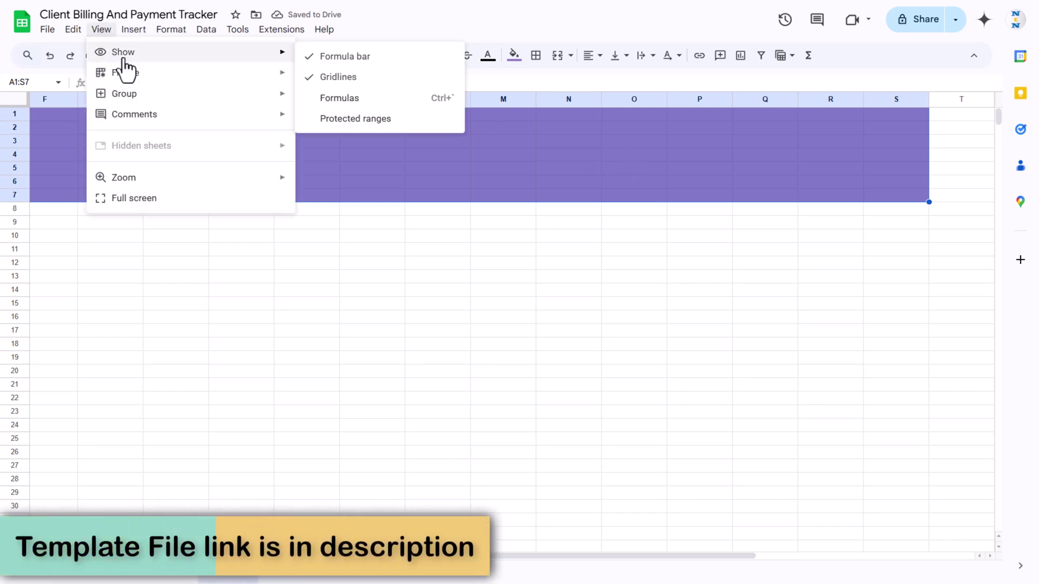
left_click(353, 78)
left_click(533, 236)
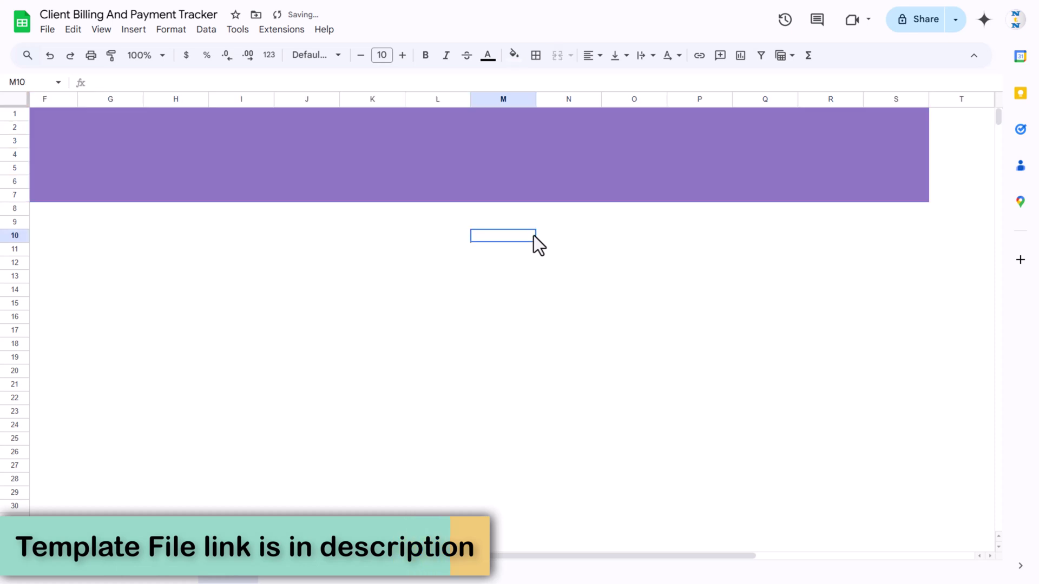
key("Home")
key("ctrl+Home")
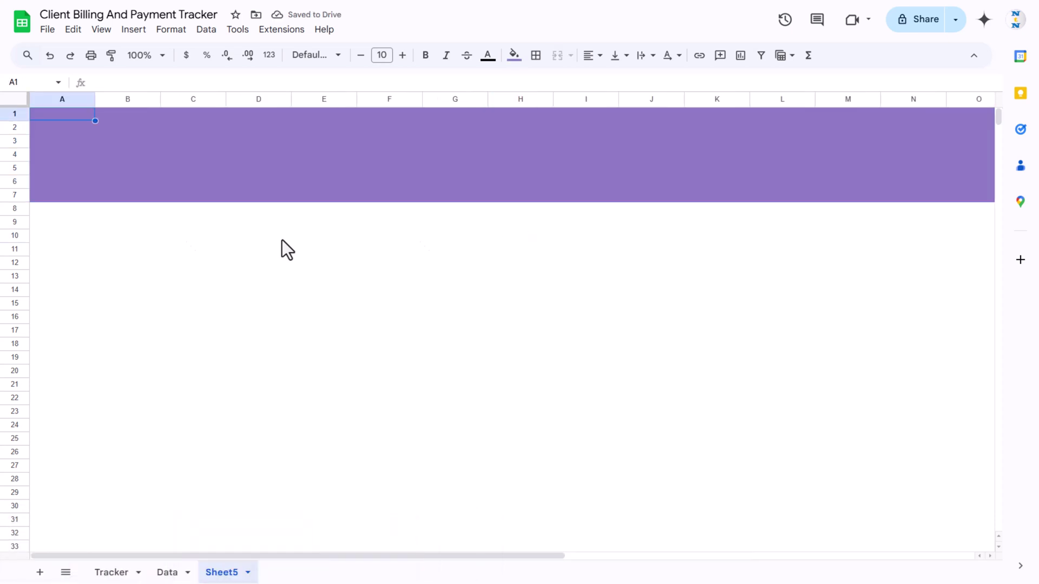
Check the design of the finished Tracker sheet and return to the new sheet.
left_click(111, 572)
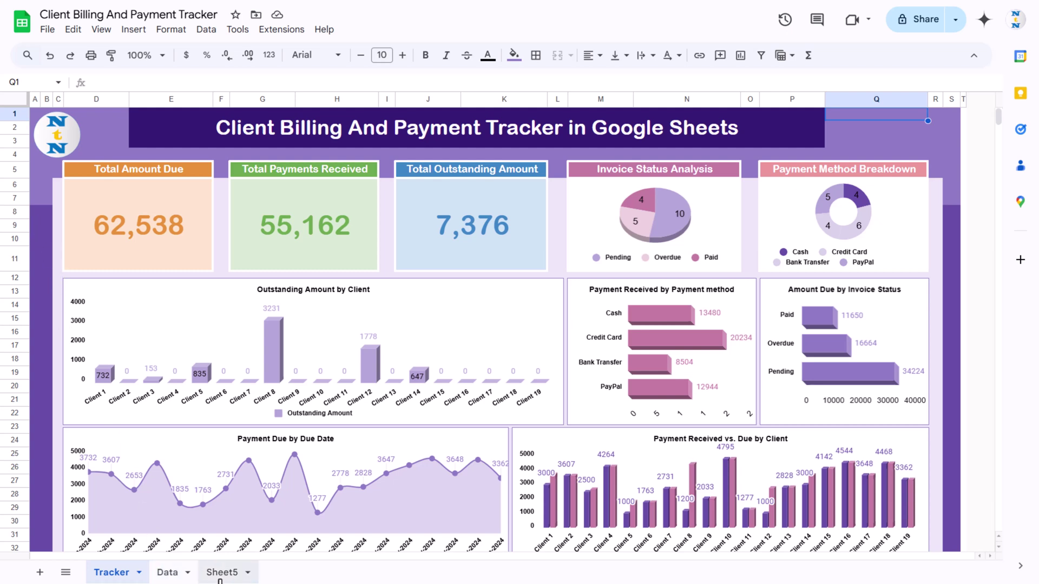
left_click(219, 574)
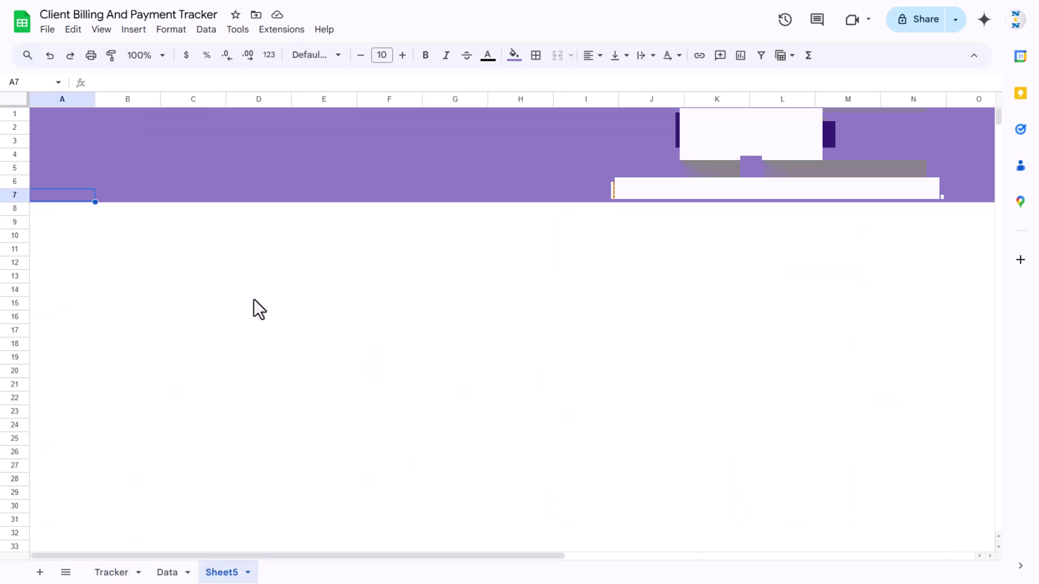
Narrow columns A to C and fill the range A8:C50 with dark purple as a side border.
left_click_drag(63, 100, 173, 102)
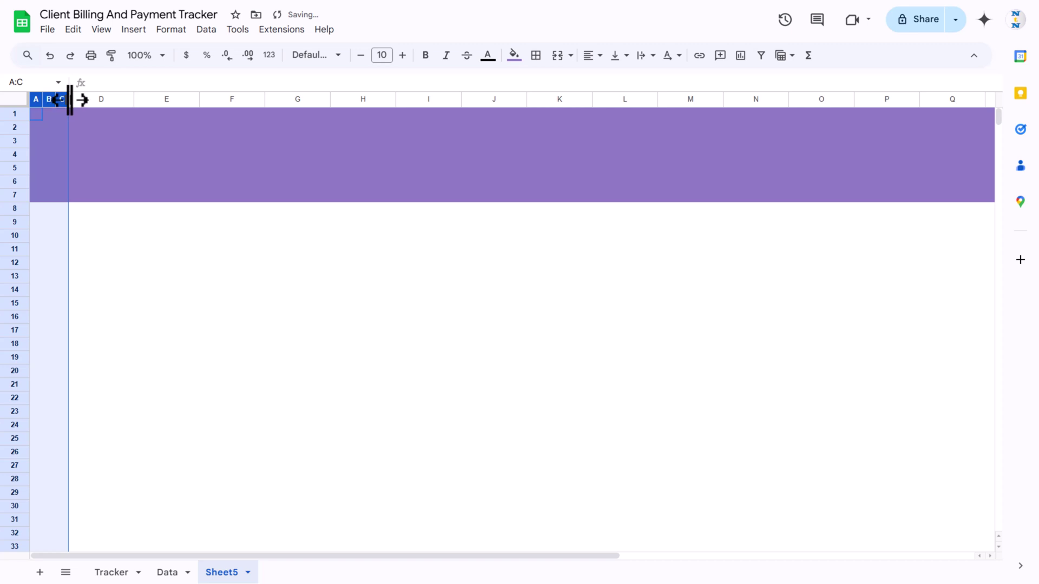
left_click(36, 194)
left_click(30, 207)
key("shift+Right")
key("shift+Right")
key("shift+Down")
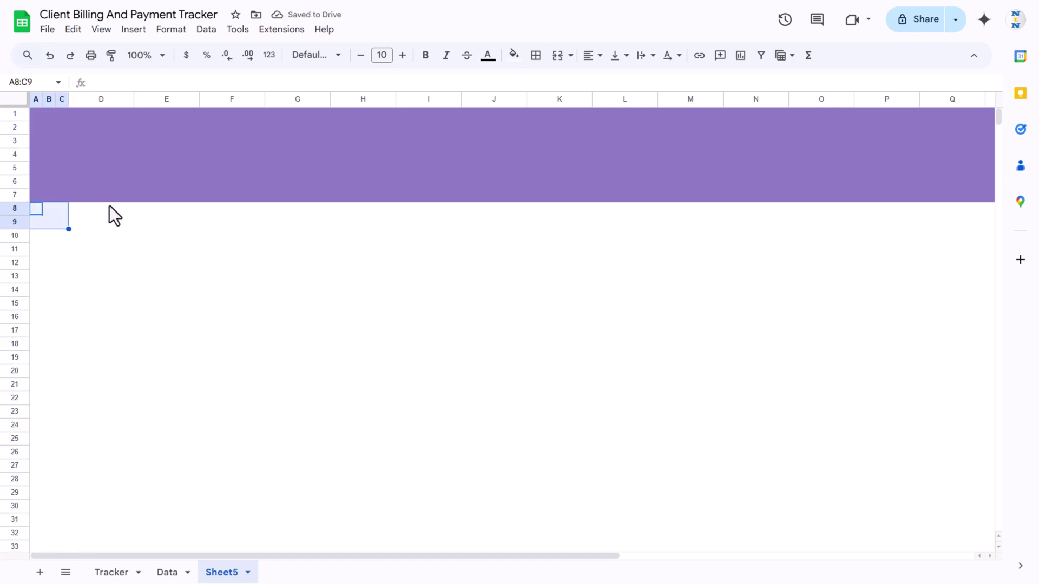
key("shift+Down")
key("shift+Down")
key("shift+Down")
key("shift+Down")
key("shift+Down")
key("shift+Down")
key("shift+Down")
key("shift+Down")
key("shift+Down")
key("shift+Down")
key("shift+Down")
key("shift+Down")
key("shift+Down")
key("shift+Down")
key("shift+Down")
key("shift+Down")
key("shift+Down")
key("shift+Down")
key("shift+Down")
key("shift+Down")
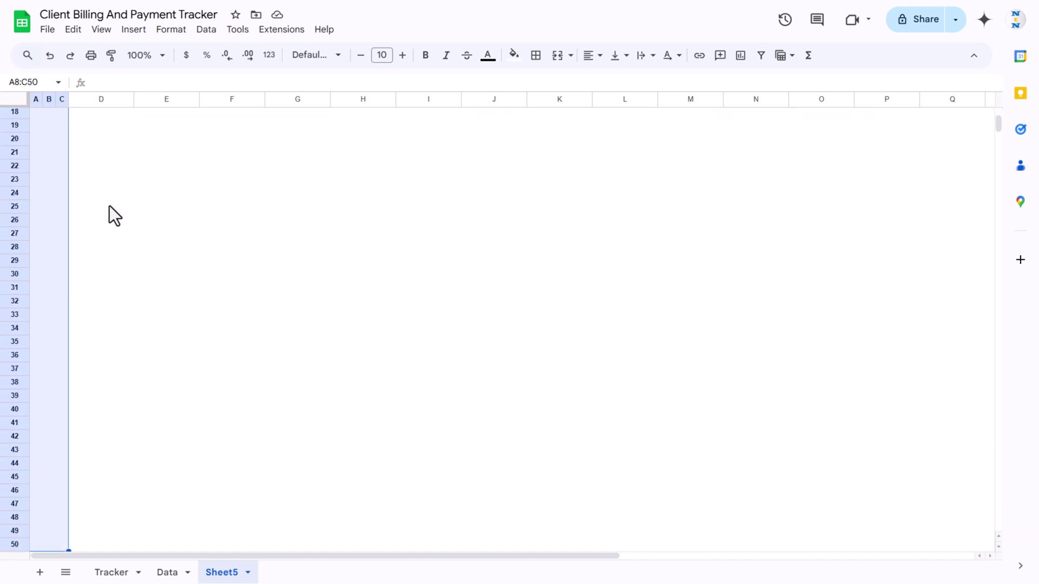
scroll(199, 220, "up", 5)
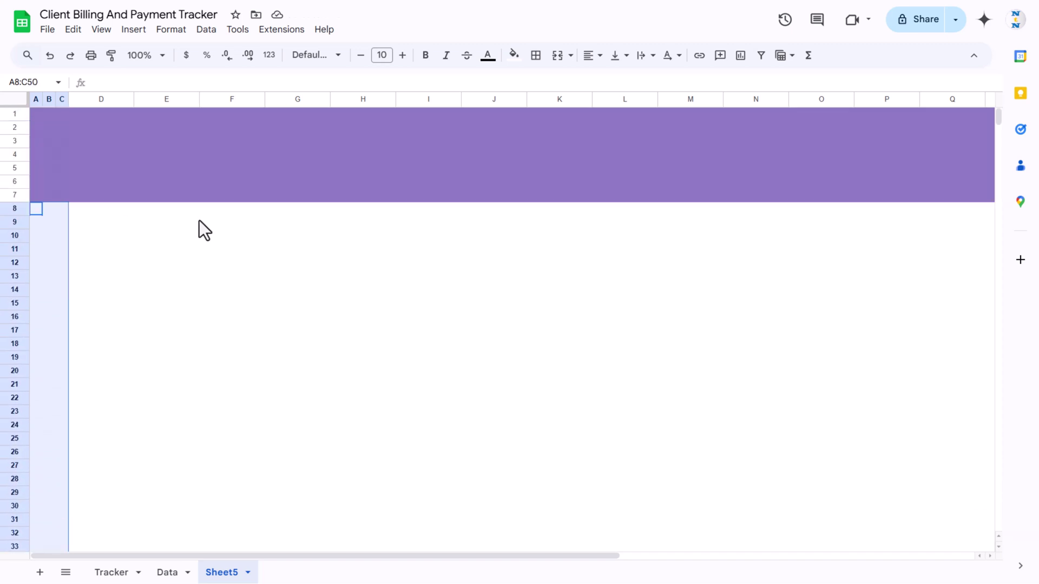
left_click(517, 59)
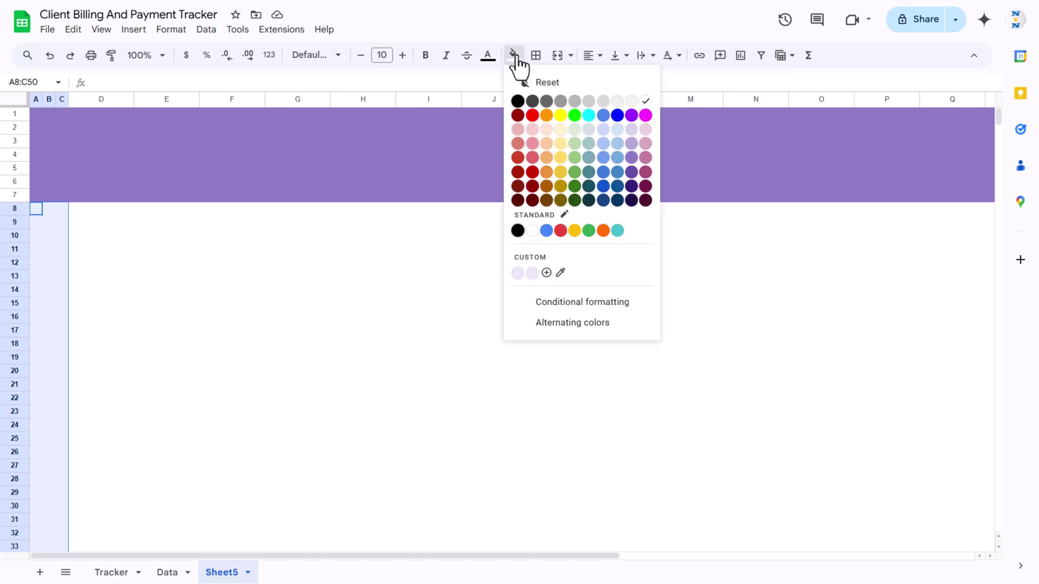
left_click(632, 172)
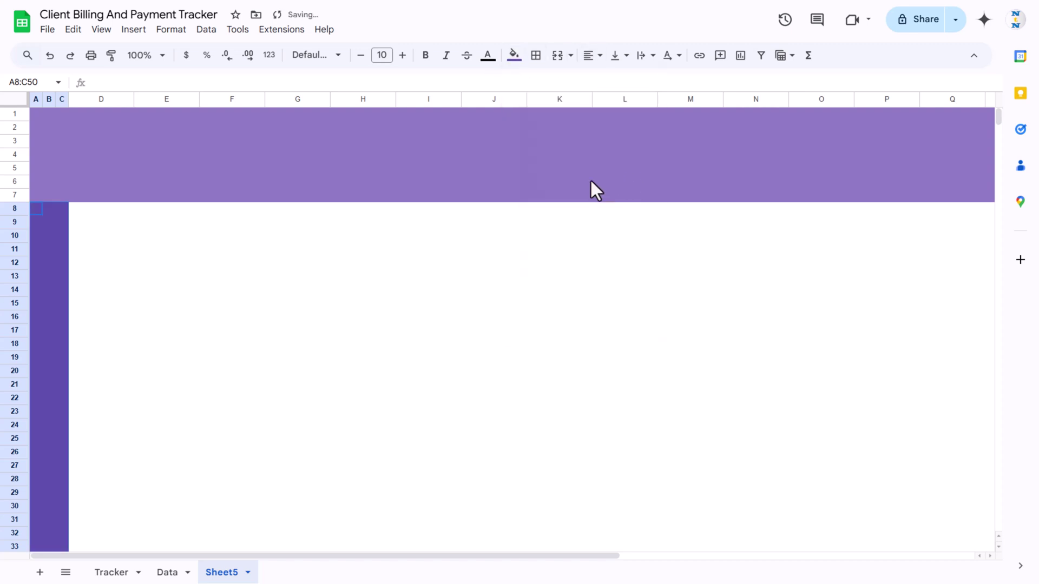
Fill the range S8:S50 with the same dark purple to make the opposite side border.
left_click(971, 209)
key("Right")
key("Right")
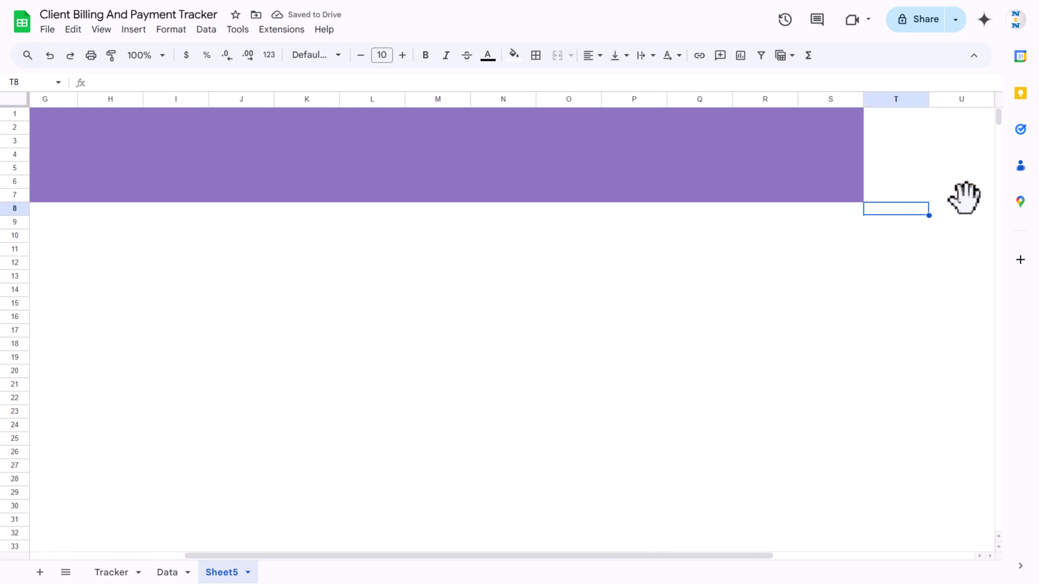
key("shift+Down")
key("shift+Down")
key("shift+Down")
key("shift+Down")
key("shift+Down")
key("shift+Down")
key("shift+Down")
key("shift+Down")
key("shift+Down")
key("shift+Down")
key("shift+Down")
key("shift+Down")
key("shift+Down")
key("shift+Down")
key("shift+Down")
key("shift+Down")
key("shift+Down")
key("shift+Down")
key("shift+Down")
key("shift+Down")
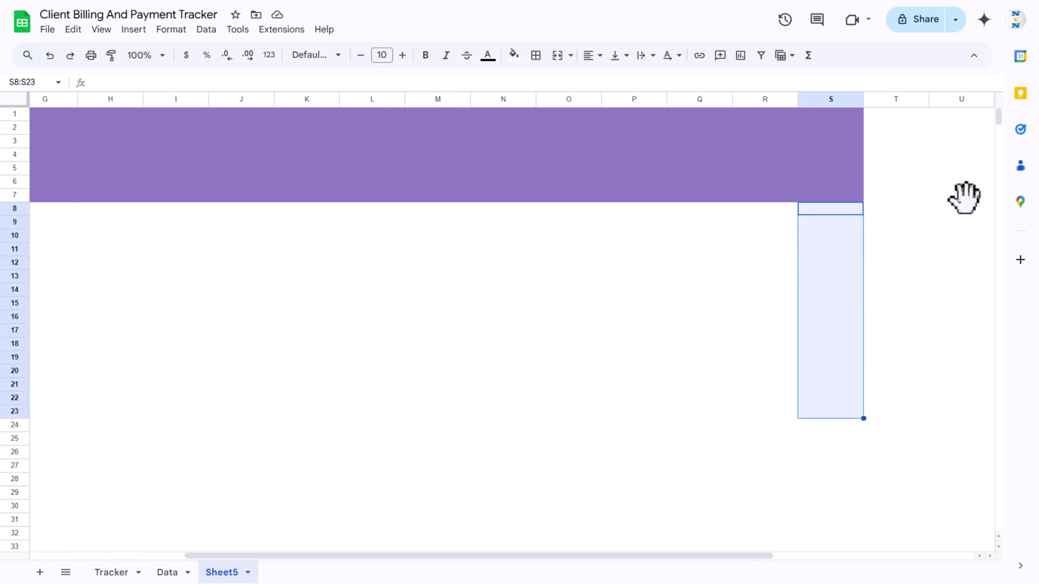
key("shift+Down")
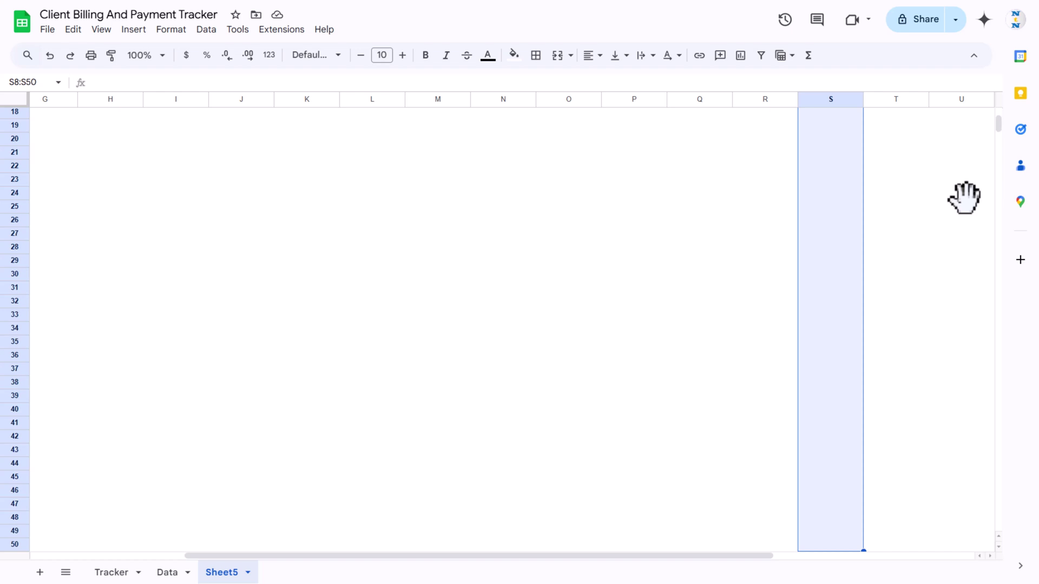
left_click(514, 55)
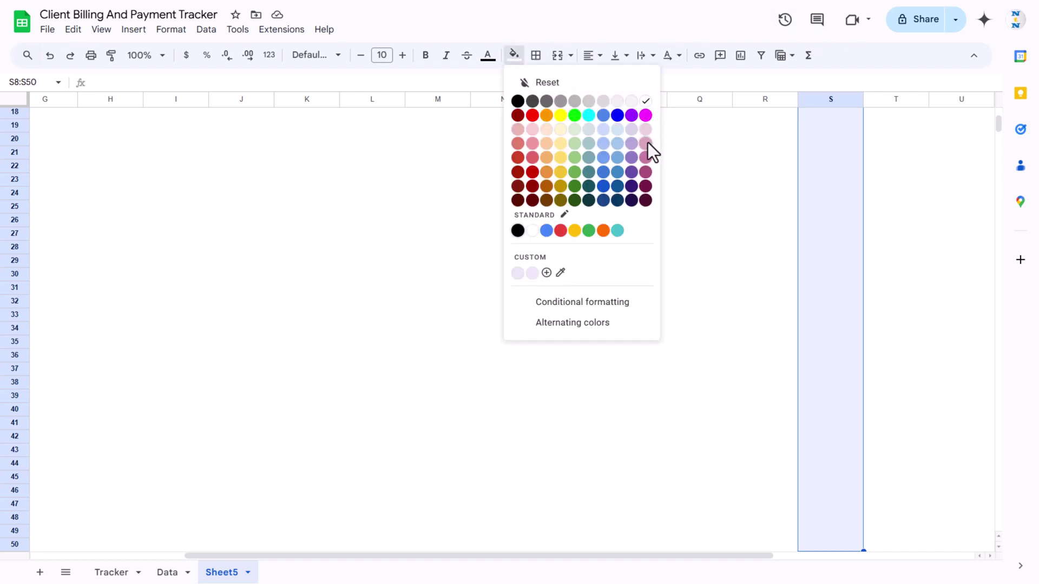
left_click(631, 172)
left_click(661, 233)
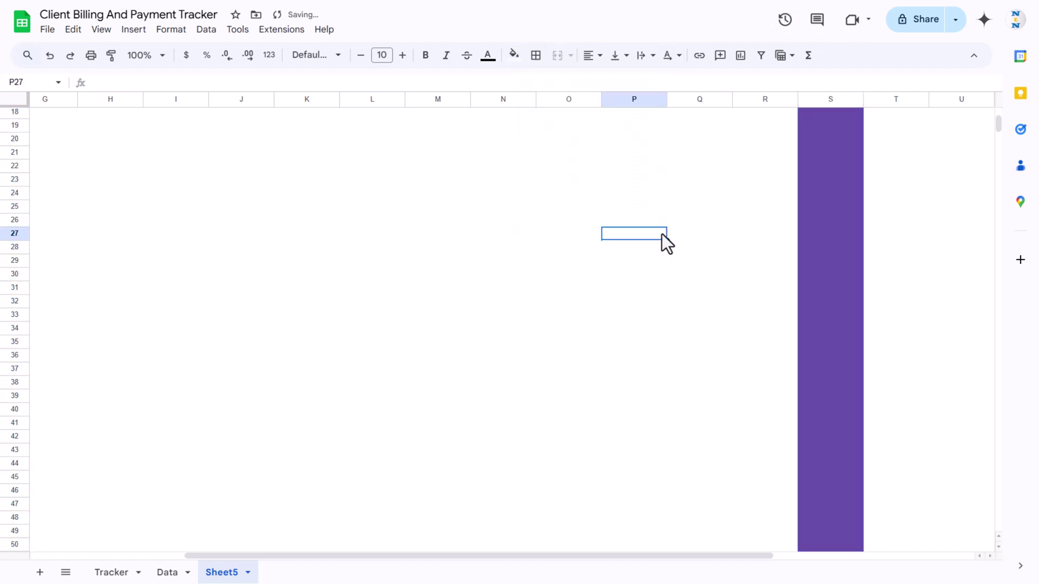
Check on the Tracker sheet where the content area starts, and go to cell D6 on the new sheet.
key("ctrl+Up")
key("ctrl+Left")
key("Down")
key("Down")
key("Down")
key("Down")
key("Down")
key("Down")
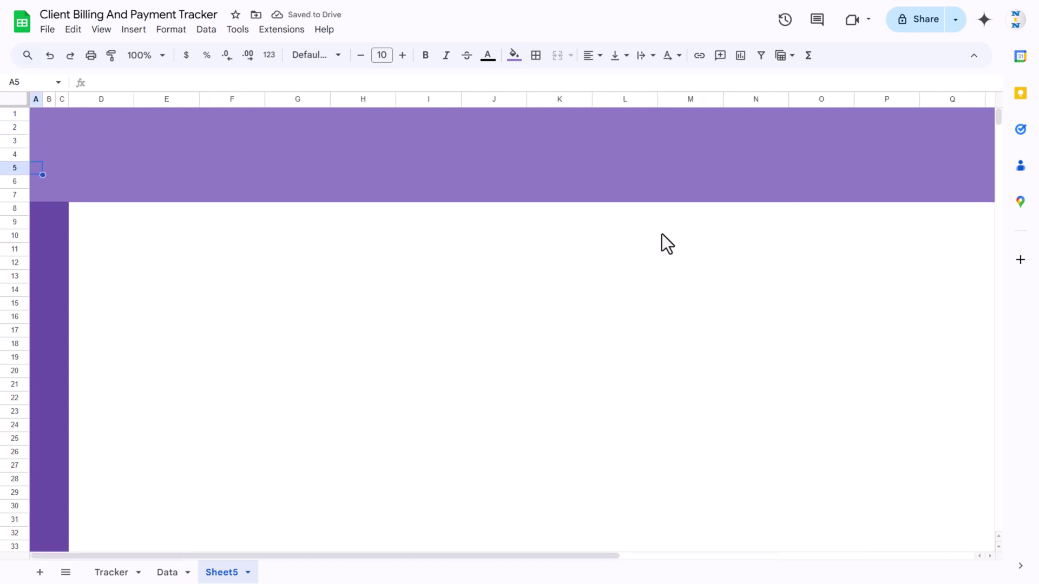
key("Right")
key("Right")
key("Right")
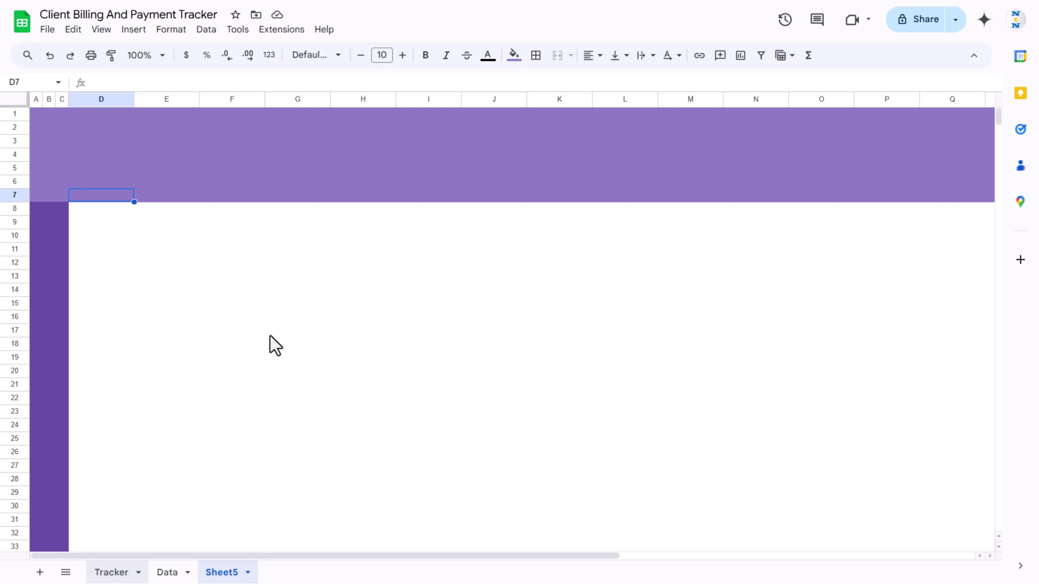
key("ctrl+shift+Page_Up")
key("ctrl+shift+Page_Up")
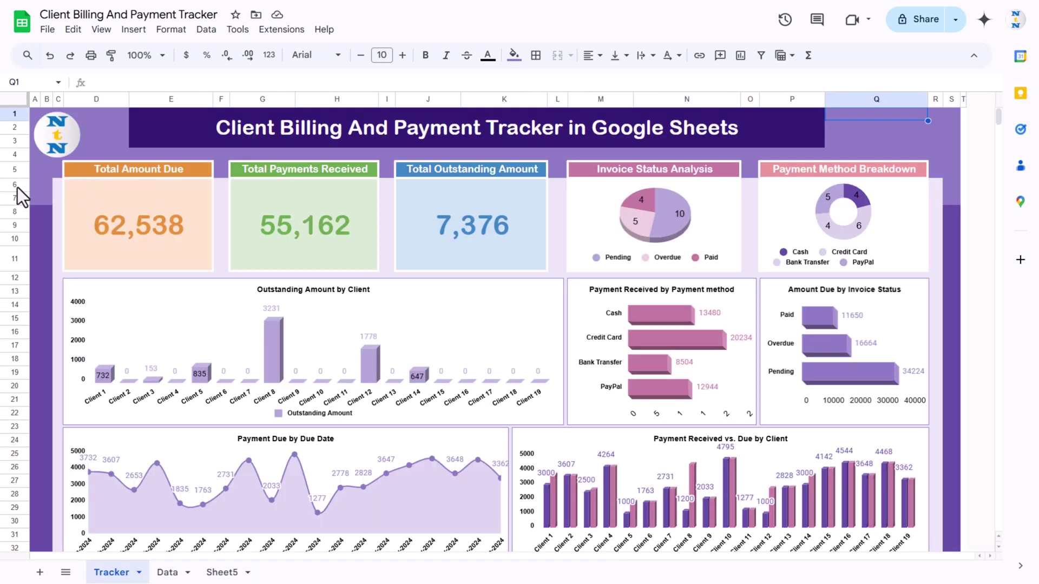
left_click(229, 572)
key("Up")
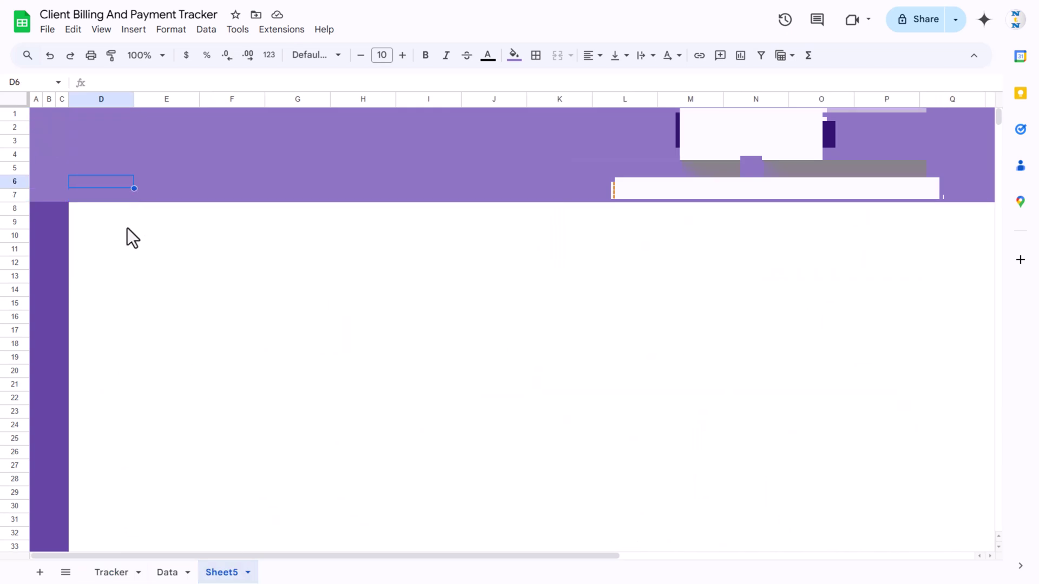
Fill the range D6:R50 with the palette's lightest purple as the dashboard's content area.
key("shift+Right")
key("shift+Right")
key("shift+Right")
key("shift+Right")
key("shift+Right")
key("shift+Right")
key("shift+Right")
key("shift+Right")
key("shift+Right")
key("shift+Right")
key("shift+Right")
key("shift+Right")
key("shift+Right")
key("shift+Right")
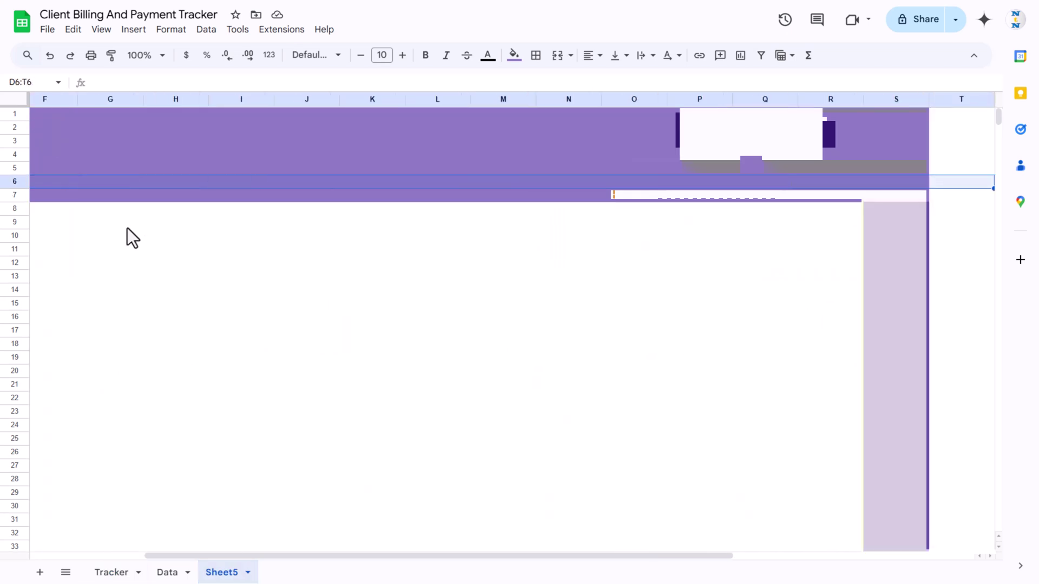
key("shift+Down")
key("shift+Down")
key("shift+Down")
key("shift+Down")
key("shift+Down")
key("shift+Down")
key("shift+Down")
key("shift+Down")
key("shift+Down")
key("shift+Down")
key("shift+Down")
key("shift+Down")
key("shift+Down")
key("shift+Down")
key("shift+Down")
key("shift+Down")
key("shift+Down")
key("shift+Down")
key("shift+Down")
key("shift+Down")
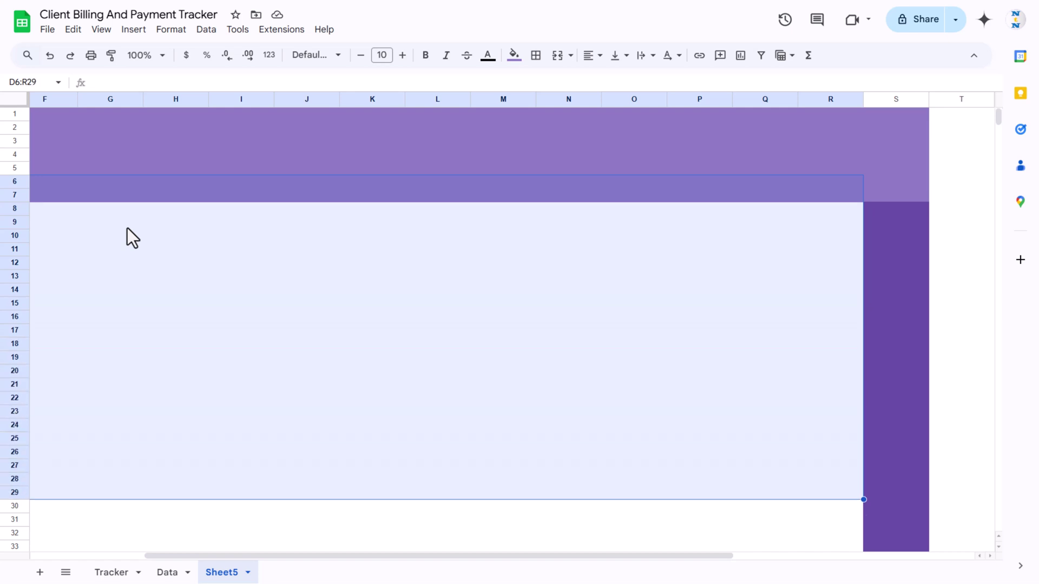
key("shift+Down")
key("shift+Down")
key("shift+Down")
key("shift+Down")
key("shift+Down")
key("shift+Down")
key("shift+Down")
key("shift+Down")
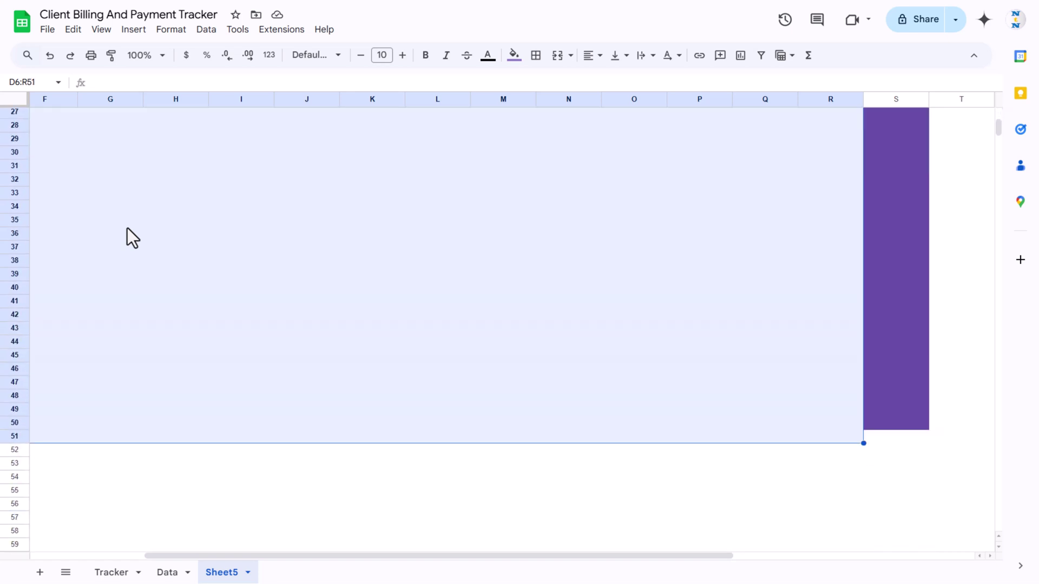
left_click(512, 56)
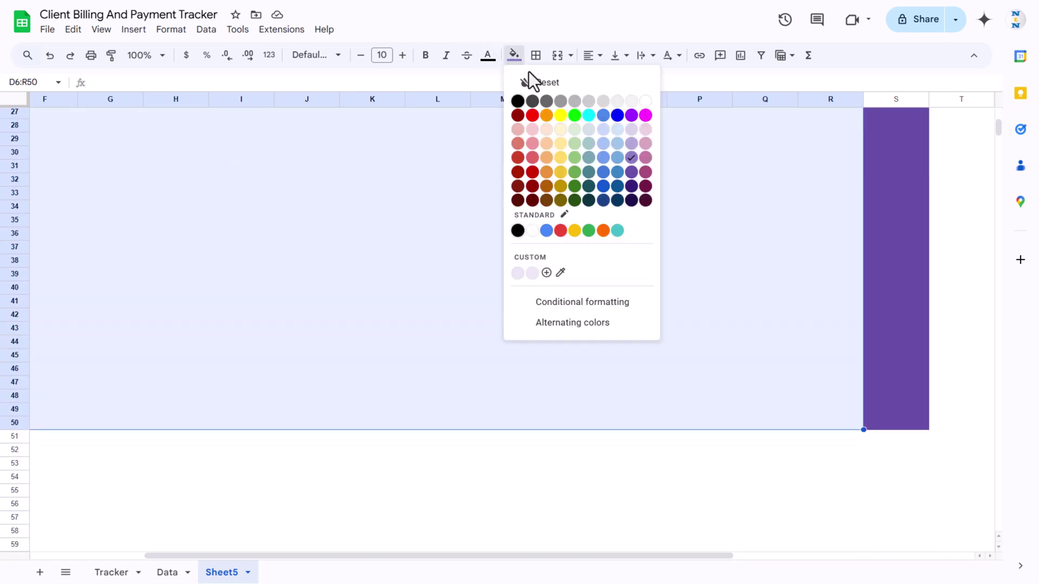
left_click(631, 130)
scroll(673, 234, "up", 9)
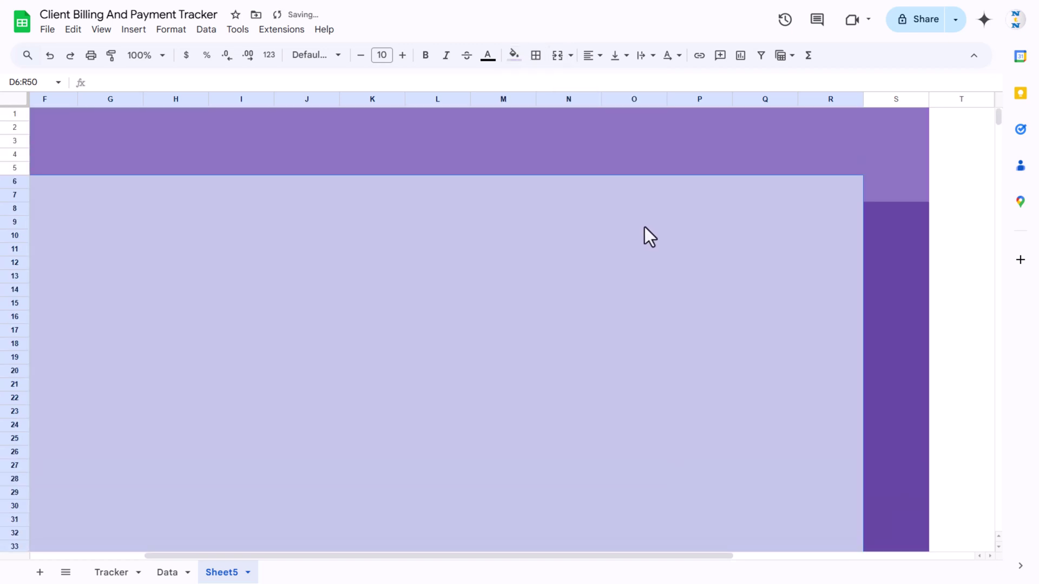
Change the fill of D6:R50 to the custom pale purple #ece8f6 and go back to the first columns.
left_click(515, 55)
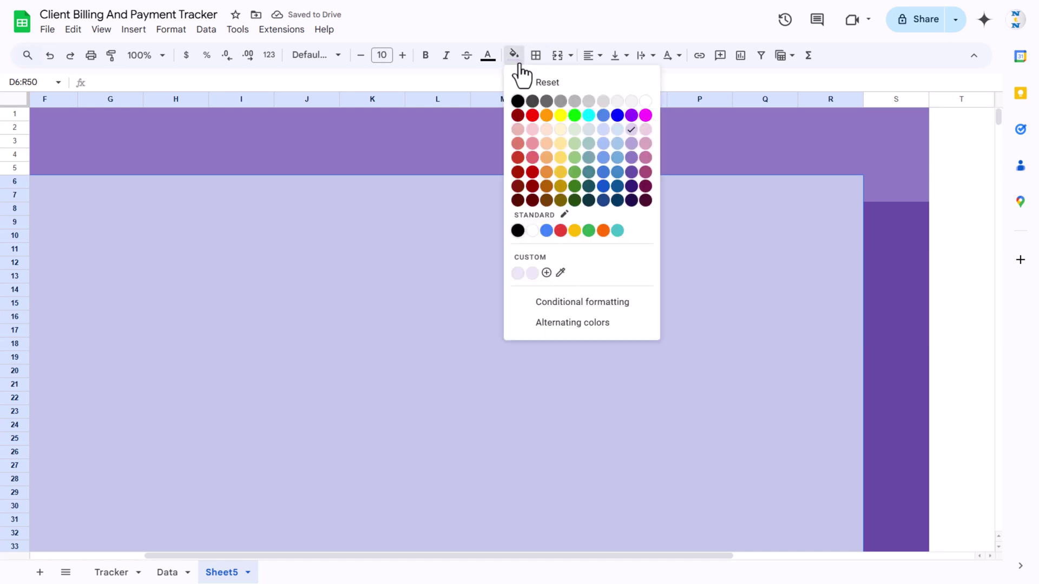
left_click(547, 273)
left_click_drag(449, 195, 440, 185)
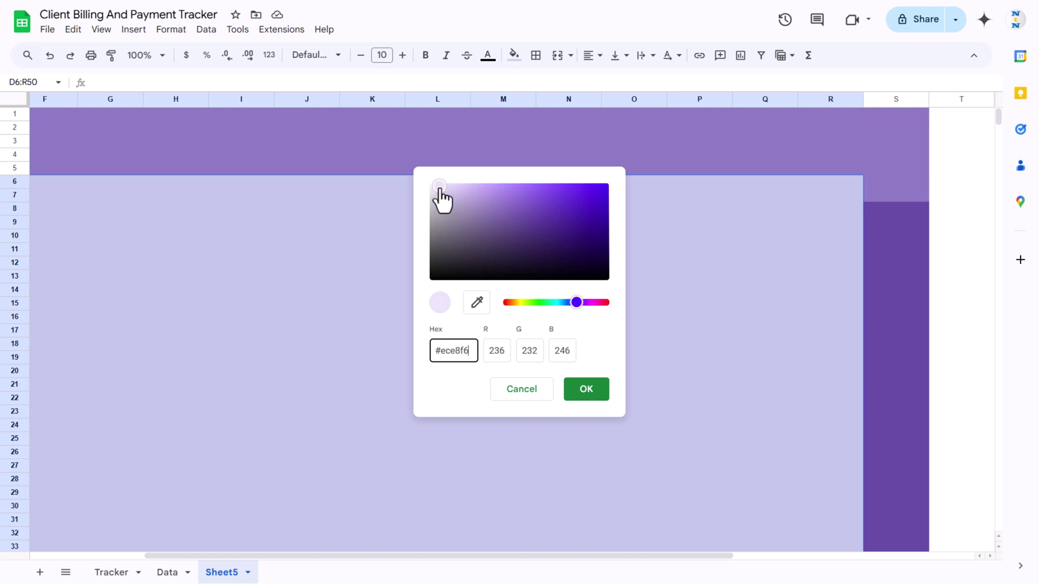
left_click(586, 389)
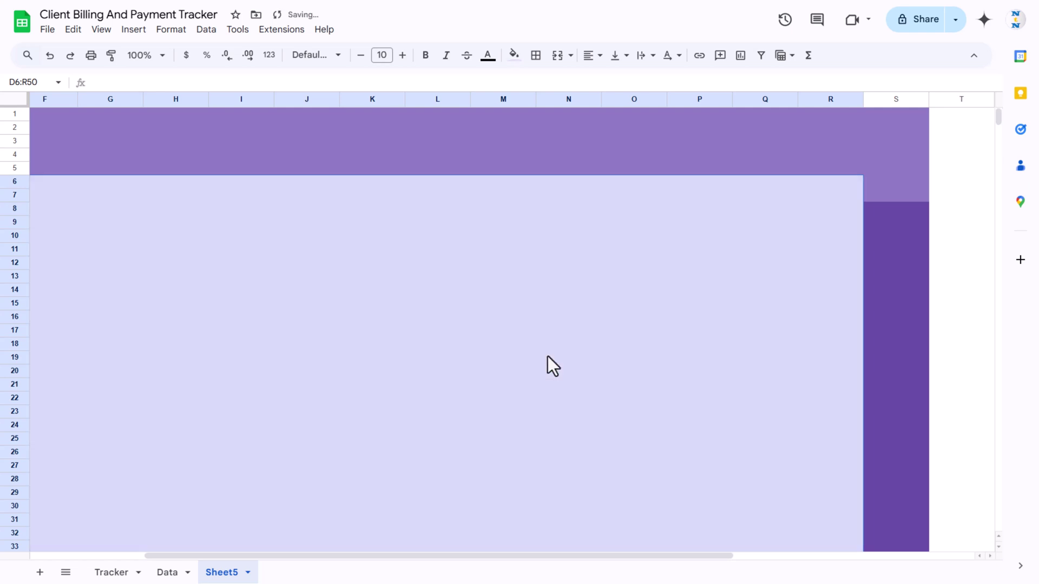
left_click_drag(446, 555, 263, 554)
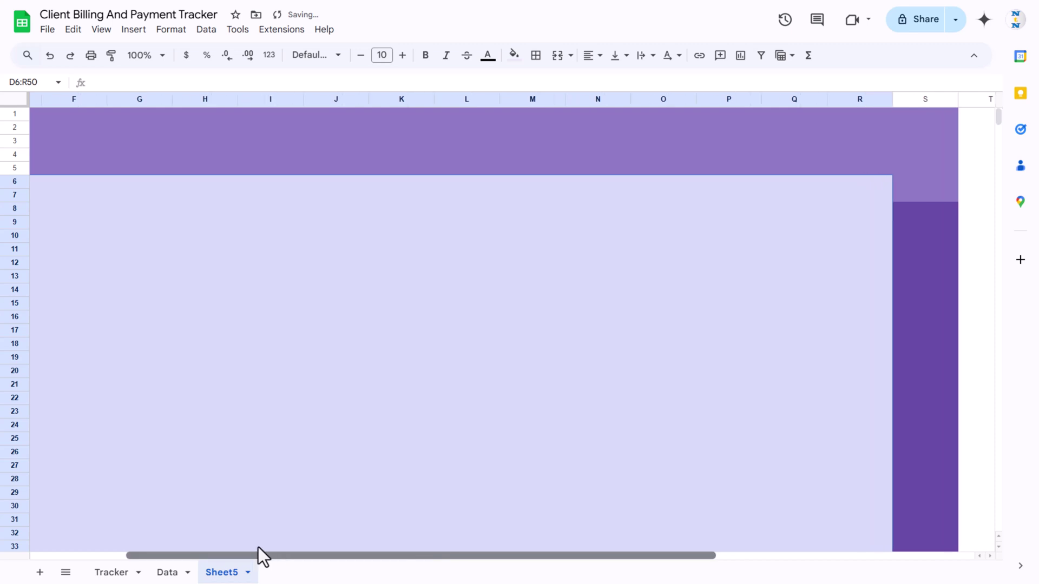
left_click(297, 289)
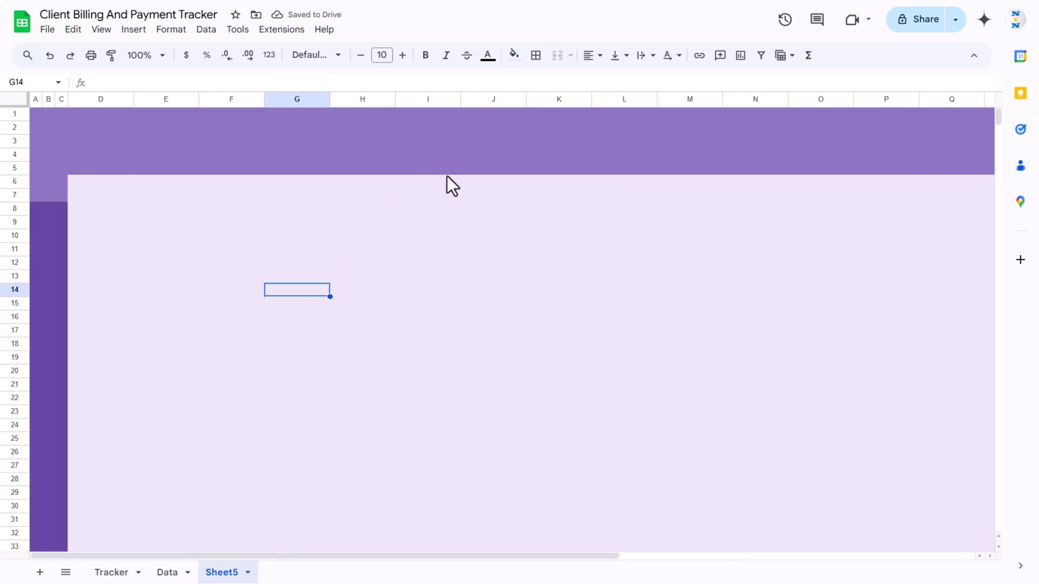
Compare with the Tracker sheet's title banner and fill the range E1:P3 on the new sheet with the darkest purple.
left_click(112, 572)
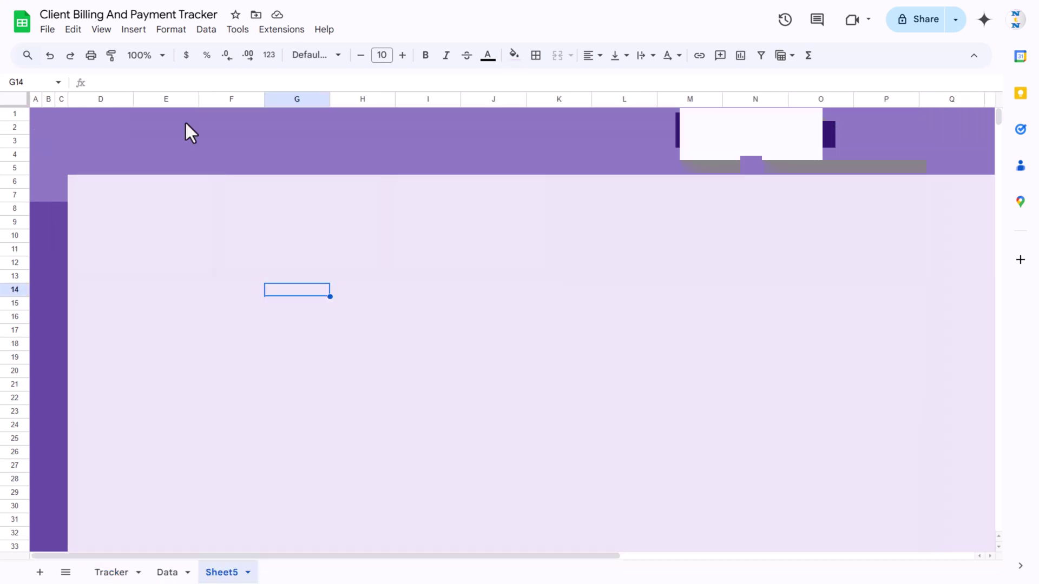
left_click(167, 116)
key("shift+Down")
key("shift+Down")
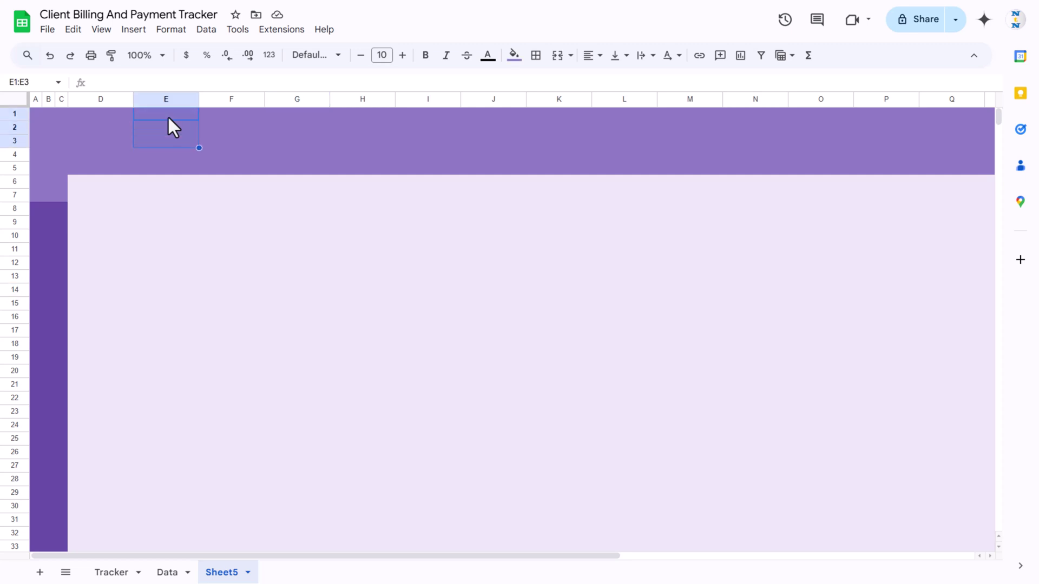
key("shift+Right")
key("shift+Right")
key("shift+Right")
key("shift+Right")
key("shift+Right")
key("shift+Right")
key("shift+Right")
key("shift+Right")
key("shift+Right")
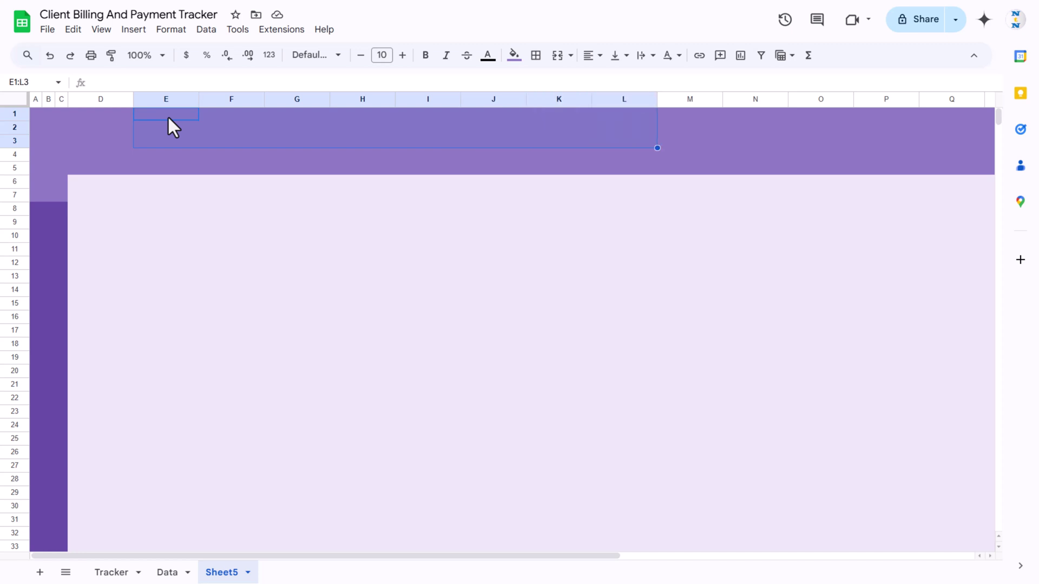
key("shift+Right")
key("shift+Right")
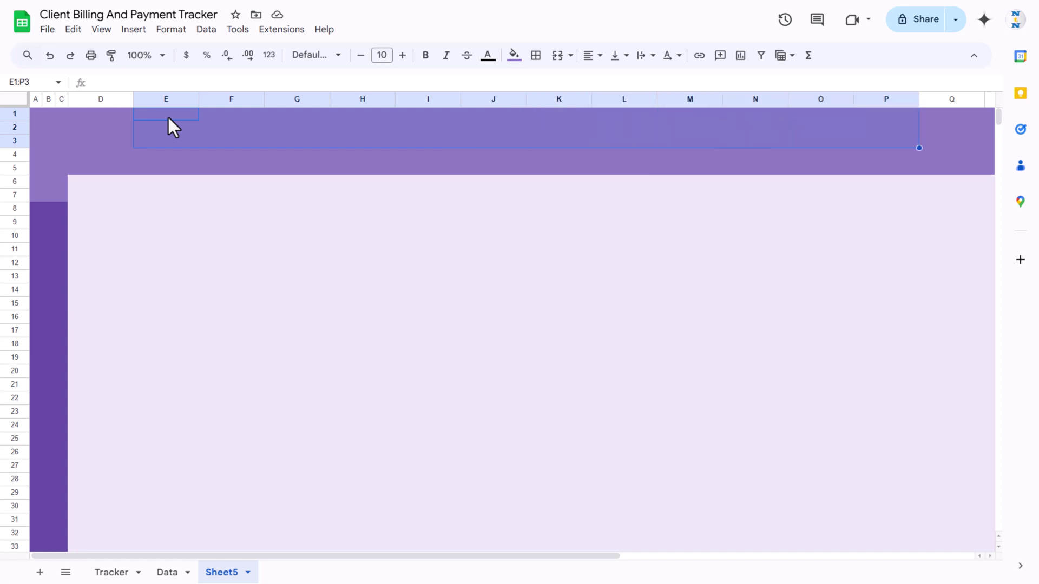
left_click(514, 56)
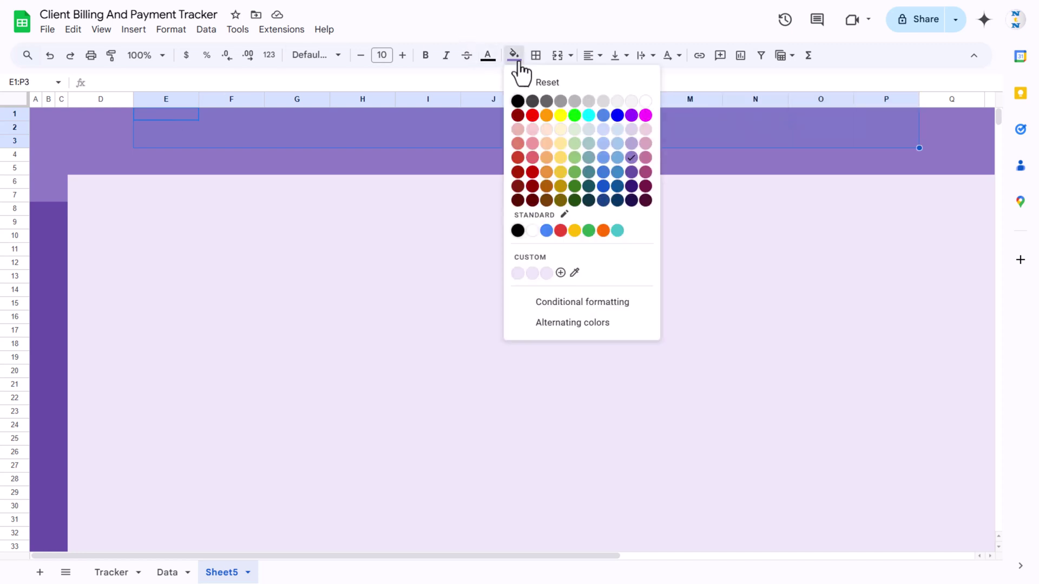
left_click(632, 201)
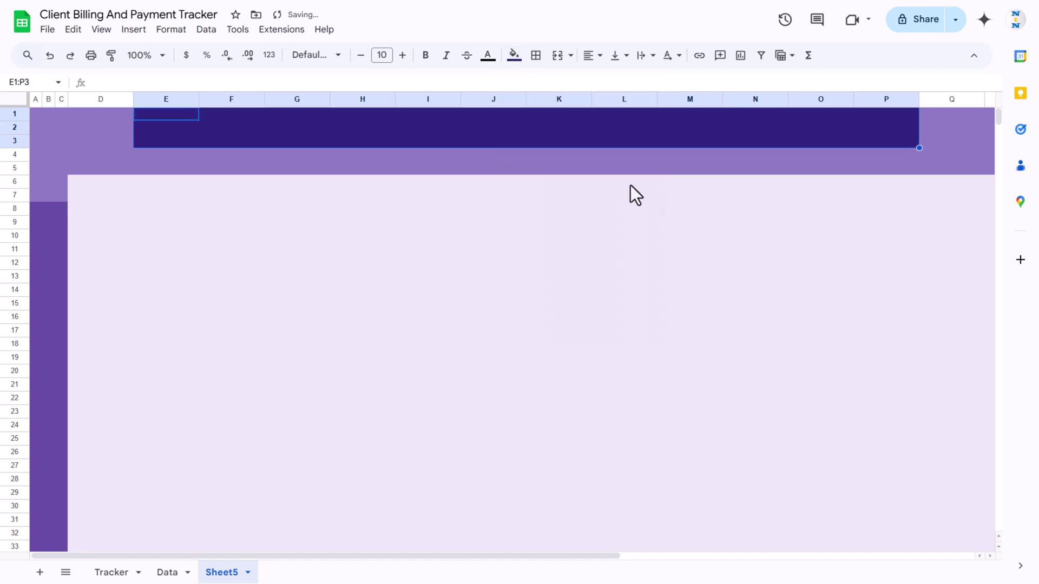
Merge the cells E1:P3 into one title cell.
left_click(555, 154)
left_click_drag(145, 111, 910, 141)
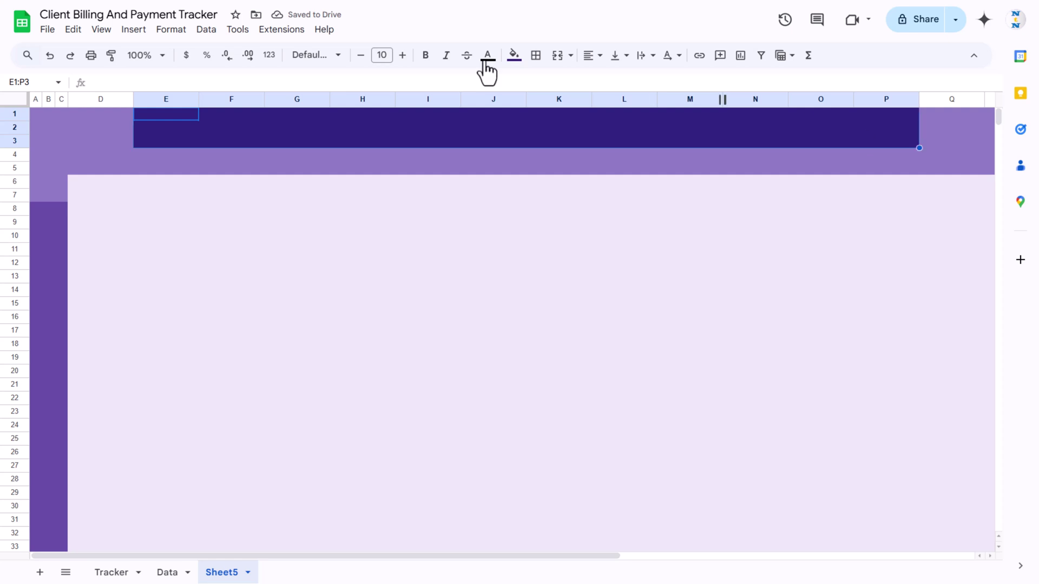
left_click(558, 55)
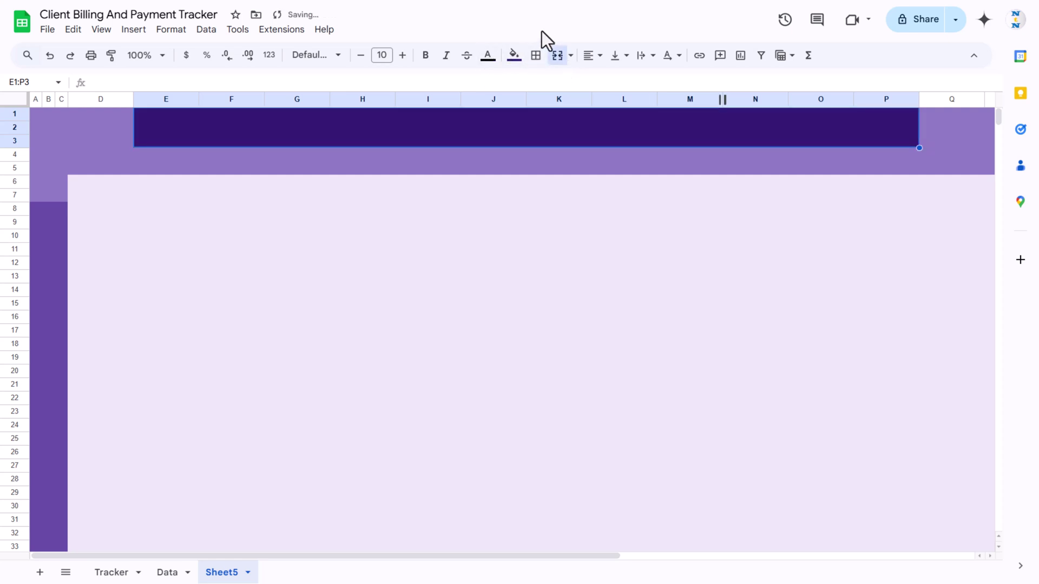
Format the merged title cell E1:P3 with the Arial Rounded font, white text and font size 18.
left_click(310, 56)
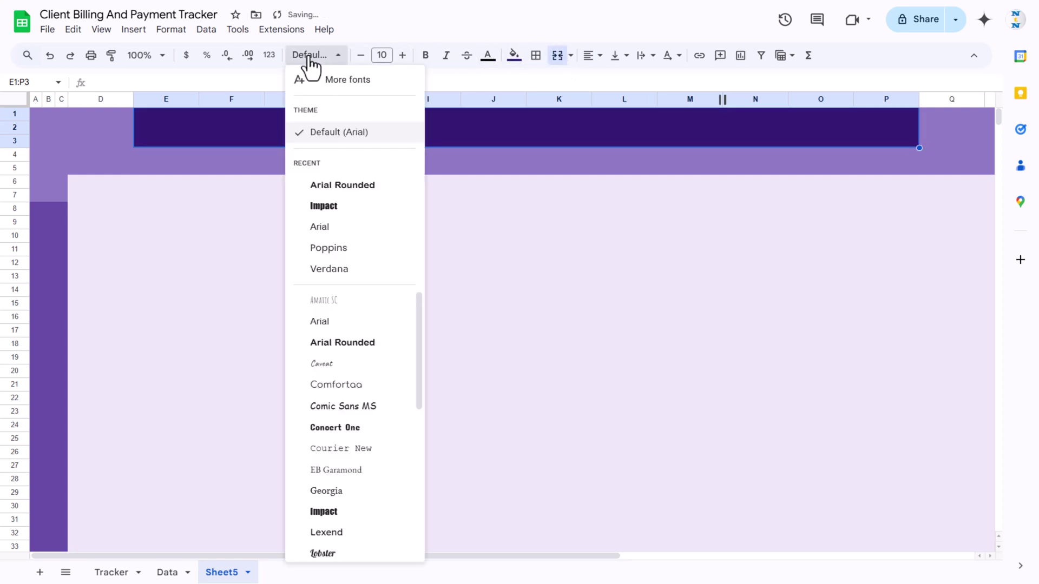
left_click(342, 185)
left_click(493, 64)
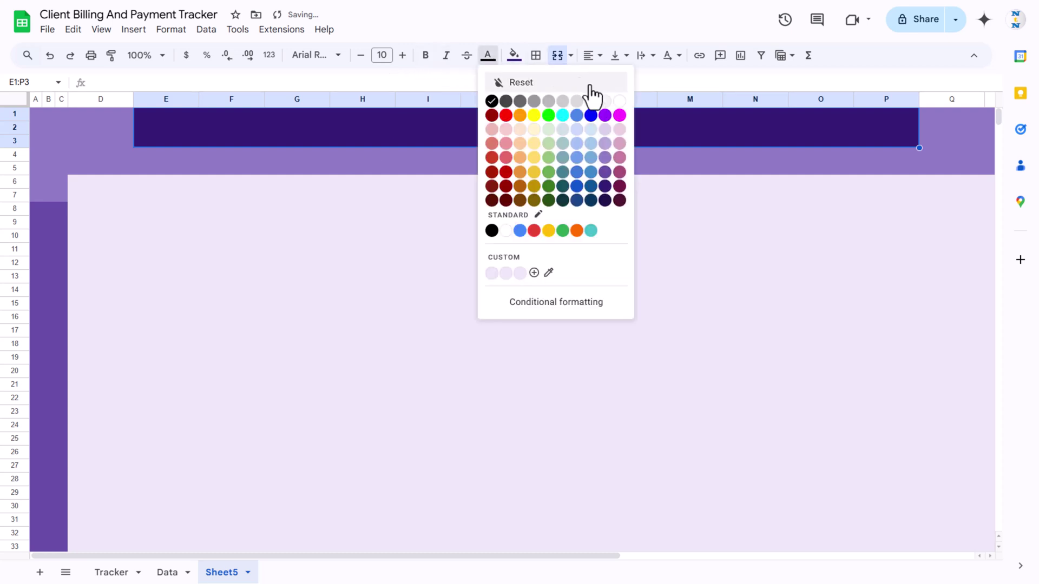
left_click(622, 108)
left_click(403, 55)
left_click(402, 55)
left_click(402, 56)
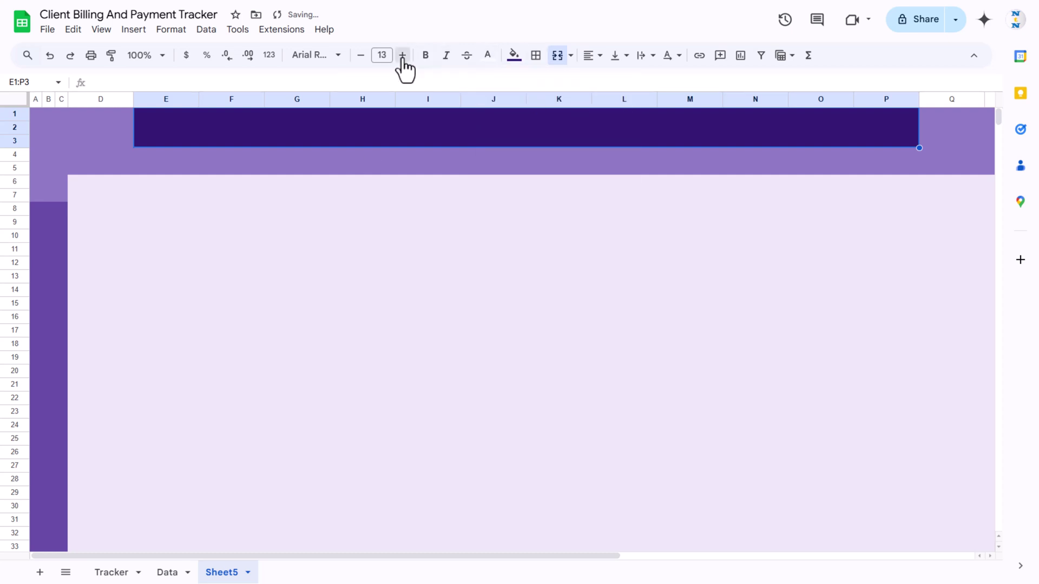
left_click(403, 55)
Enter the title "Payment Tracker" in the banner and center it horizontally and vertically.
type("Payment ")
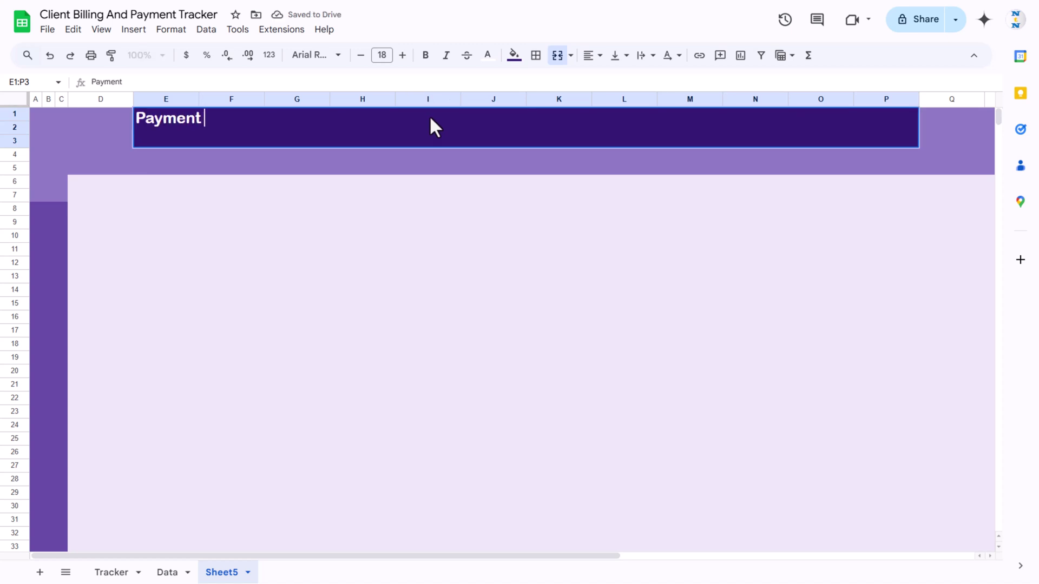
type("Tracker")
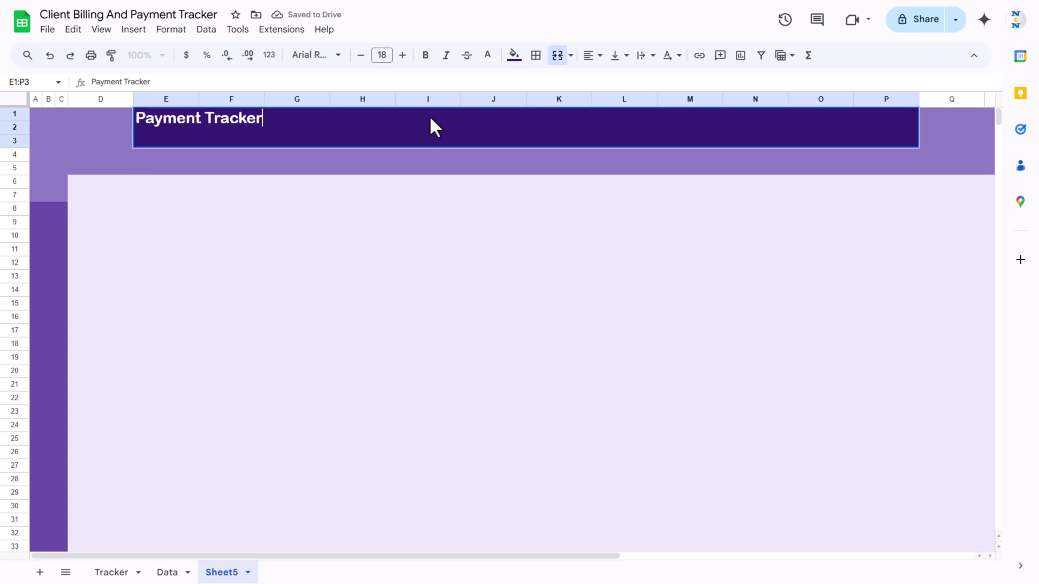
key("Return")
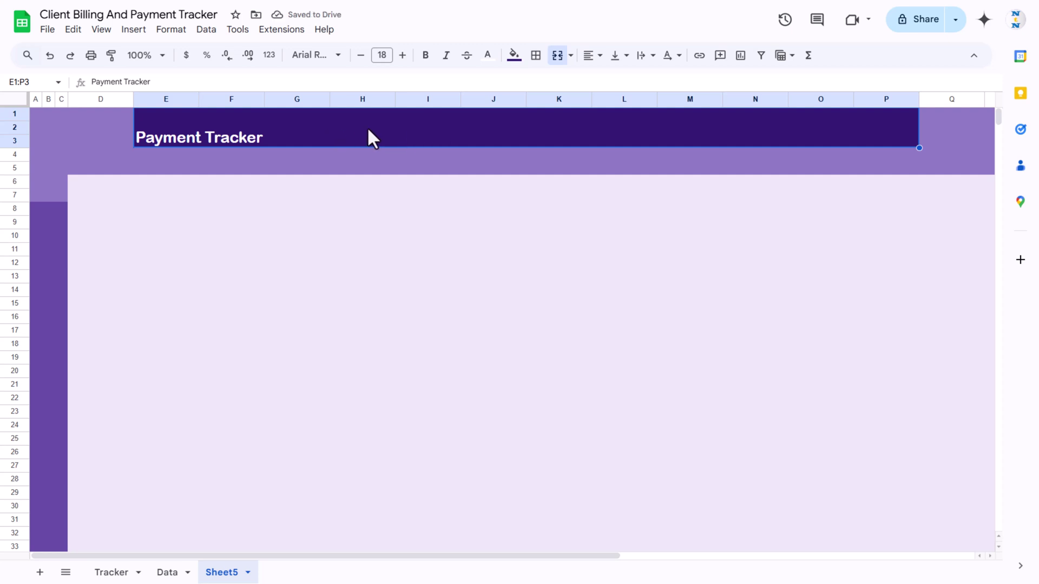
left_click(593, 56)
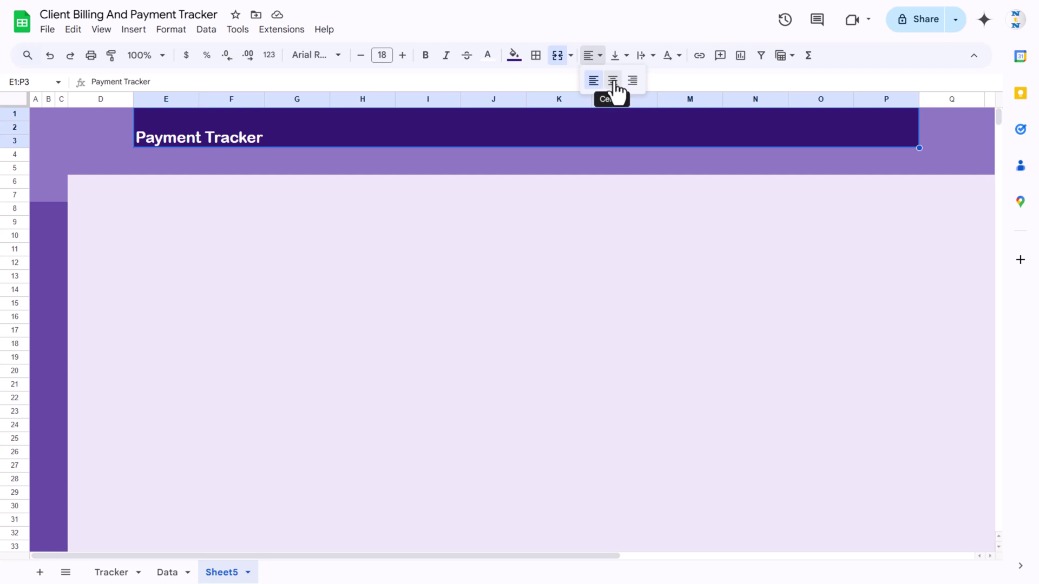
left_click(612, 80)
left_click(616, 55)
left_click(640, 81)
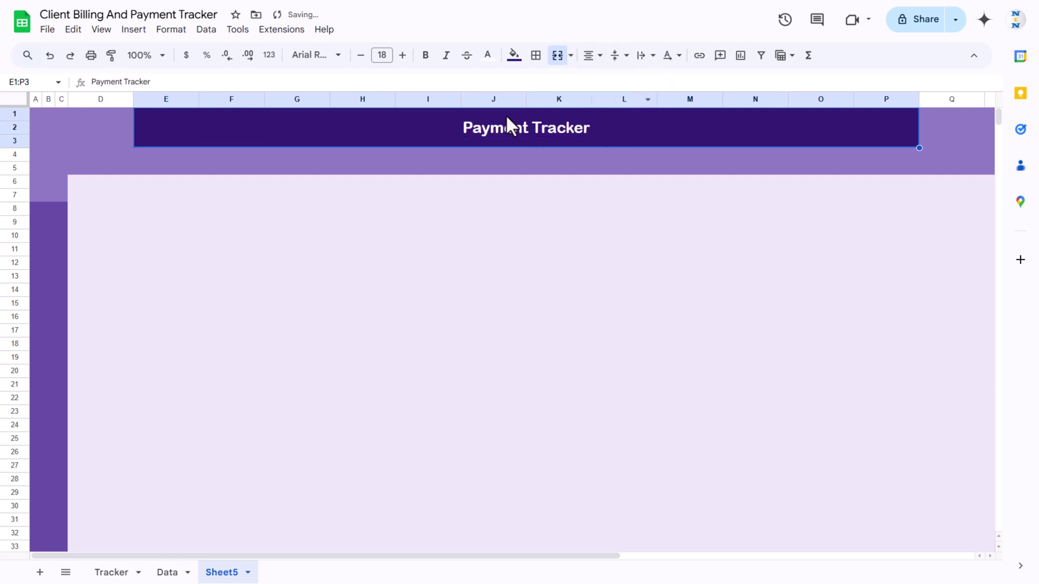
Increase the banner title's font size to 27.
left_click(402, 55)
left_click(402, 55)
left_click(402, 55)
left_click(402, 55)
left_click(402, 55)
left_click(402, 55)
left_click(402, 55)
left_click(402, 55)
left_click(401, 55)
left_click(426, 212)
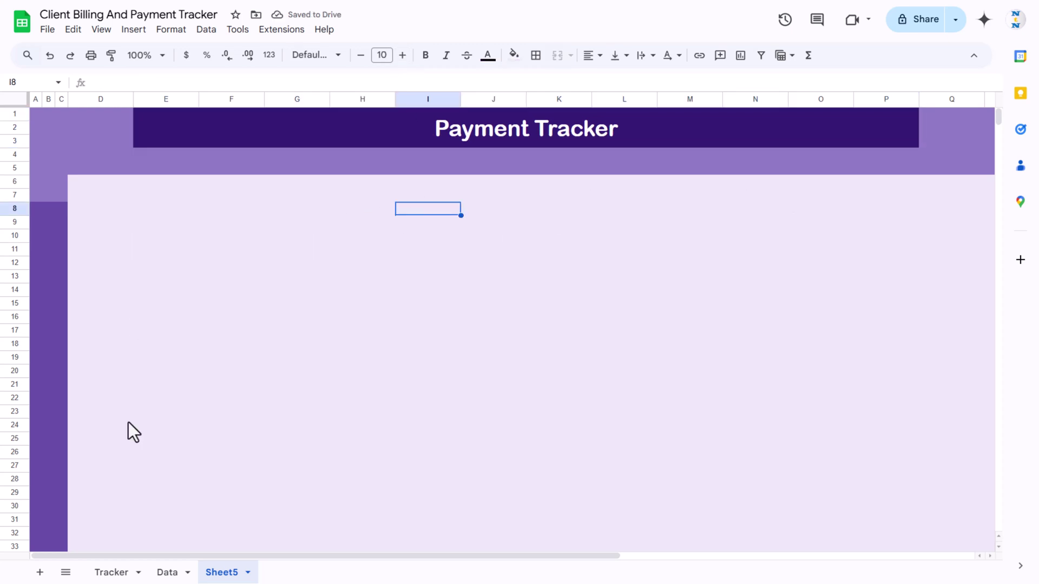
Check the Total Amount Due header on the Tracker sheet, and merge D5:E5 on the new sheet with an orange fill.
left_click(108, 573)
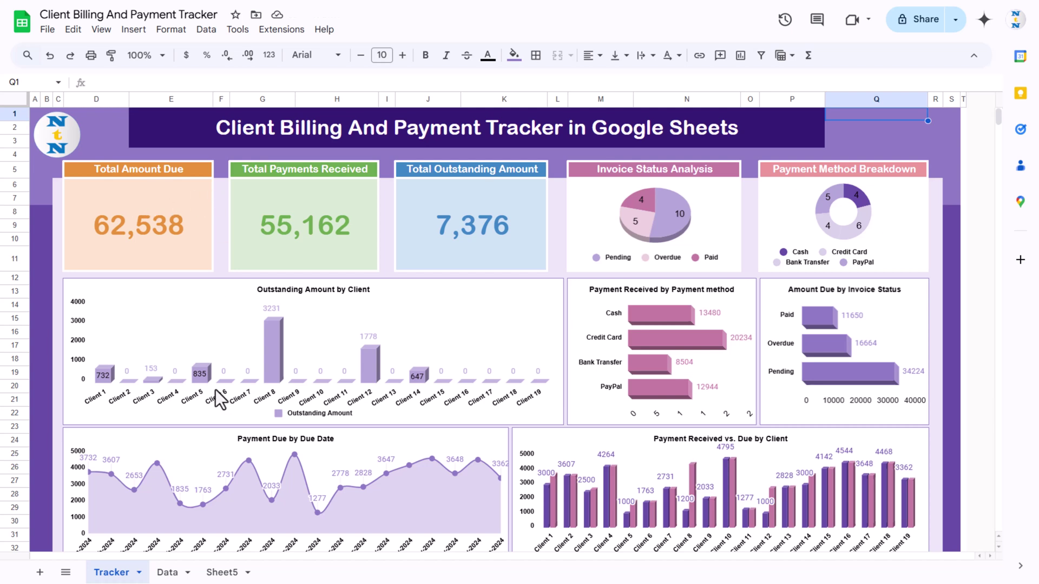
left_click(221, 572)
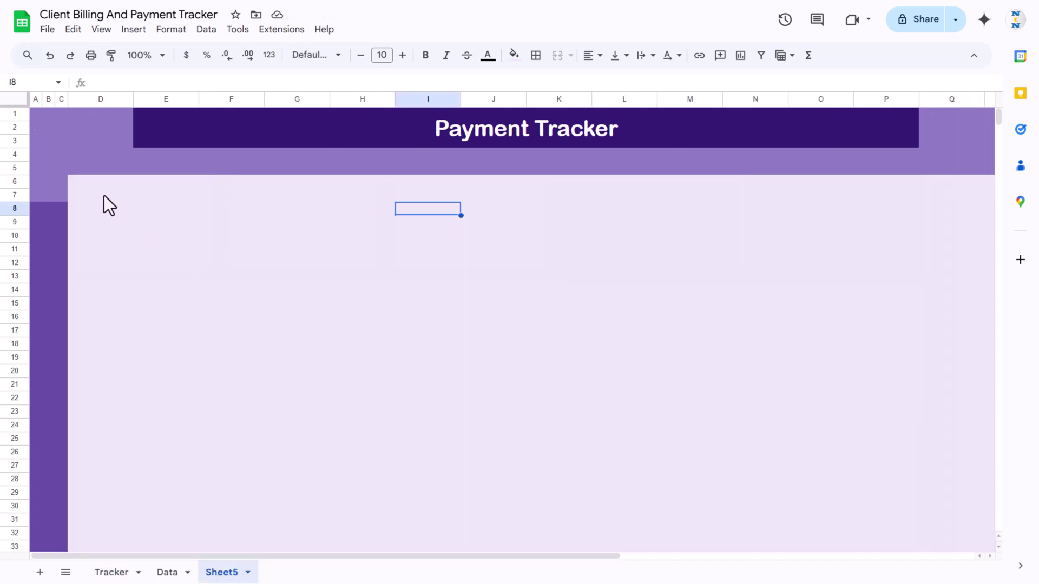
left_click(121, 572)
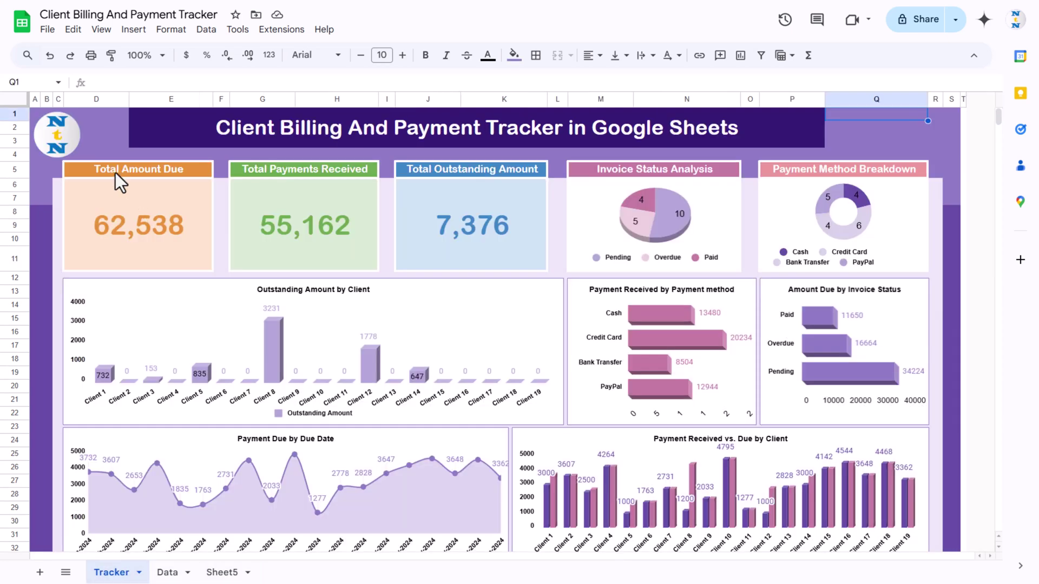
left_click(105, 171)
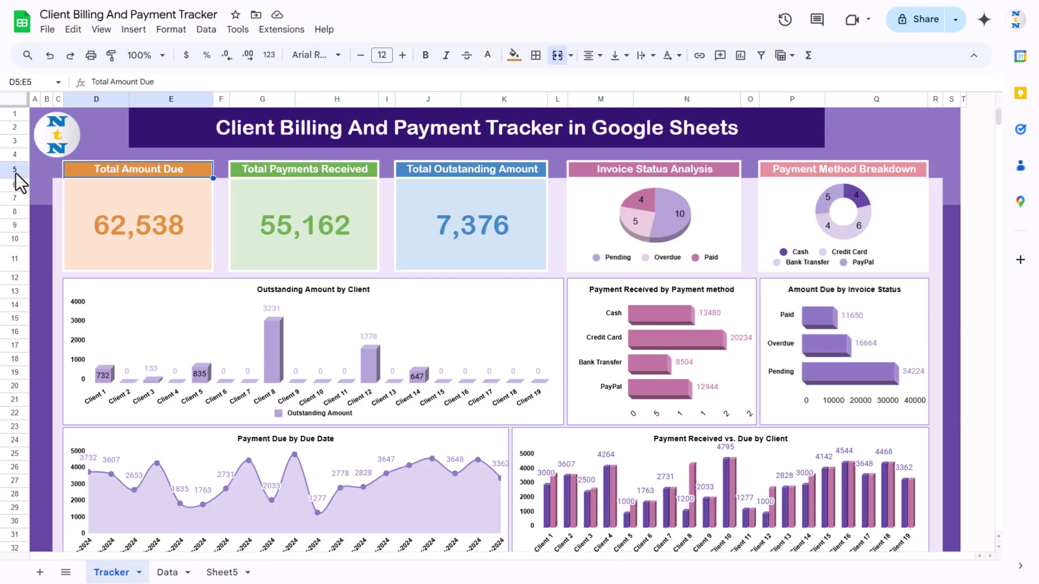
left_click(223, 573)
left_click_drag(86, 169, 141, 167)
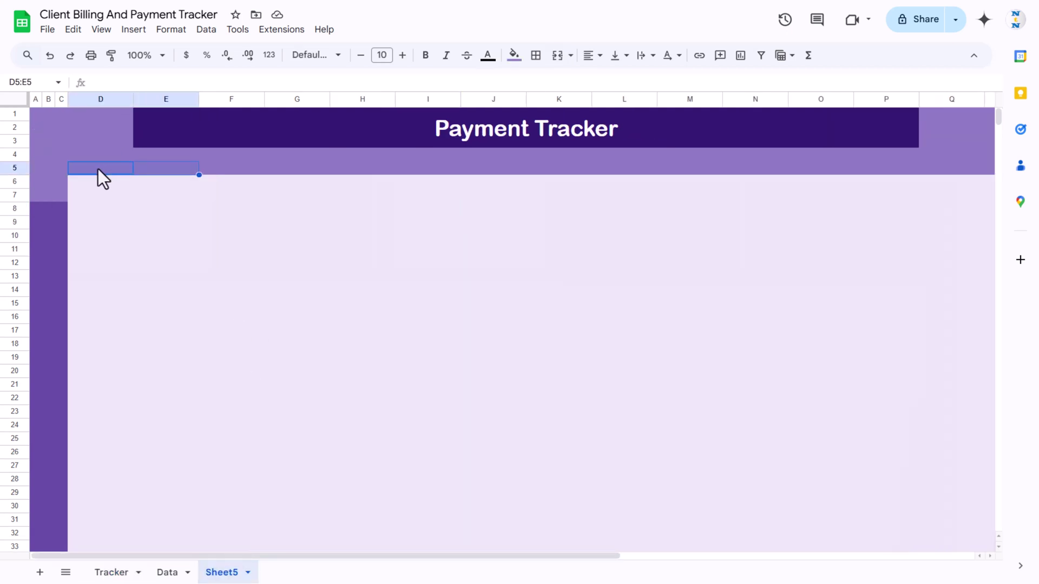
left_click(557, 55)
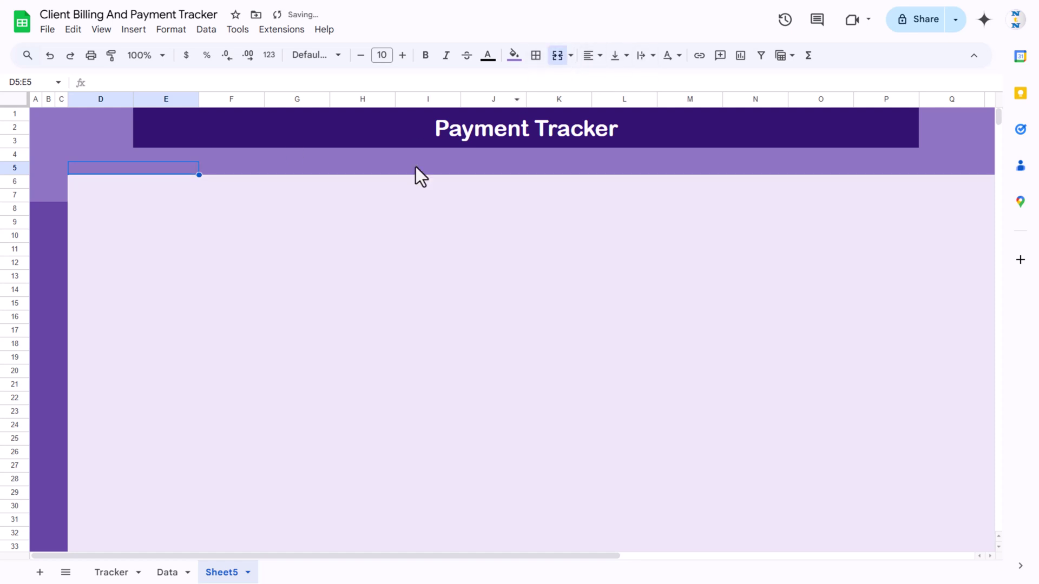
left_click(513, 55)
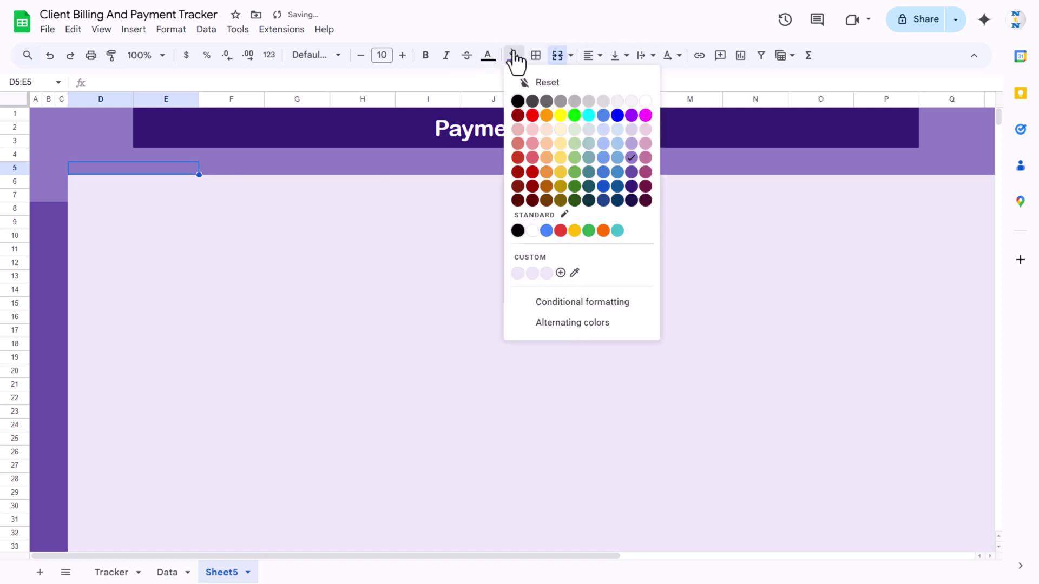
left_click(546, 172)
Make row 5 slightly taller and merge D6:E11 into one card body, matching the card on the Tracker sheet.
left_click_drag(14, 175, 187, 241)
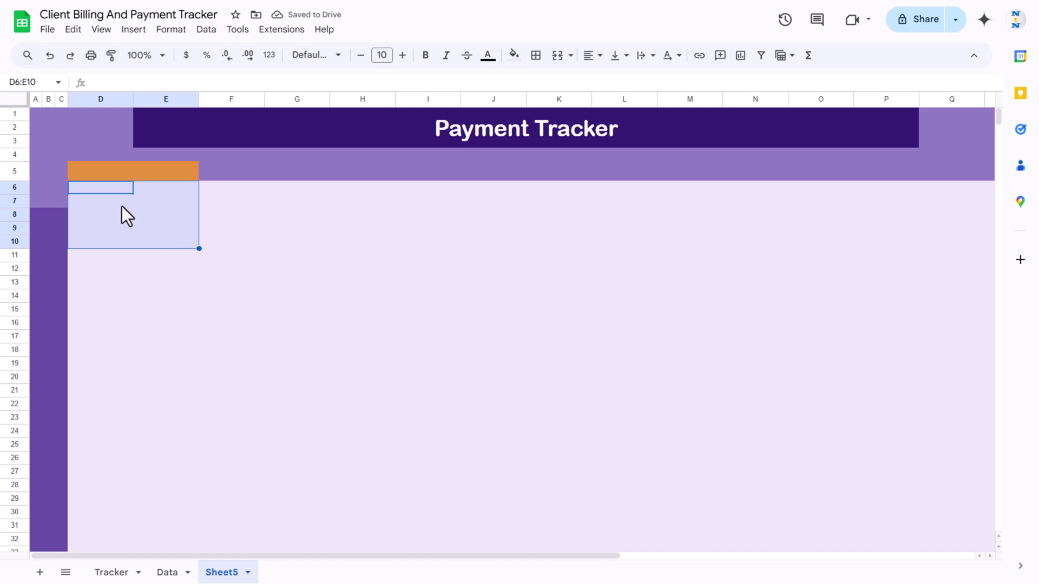
left_click(111, 572)
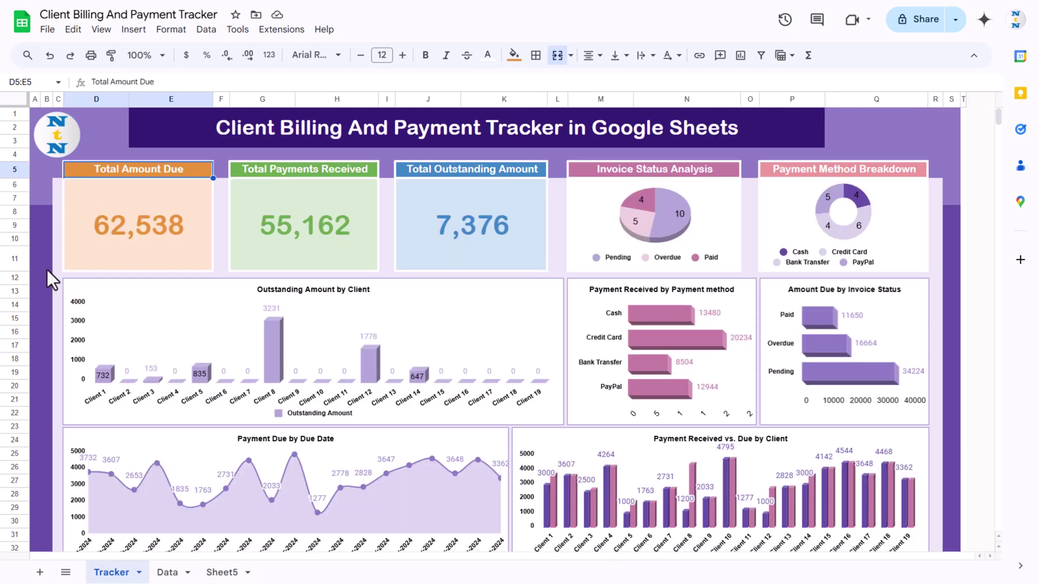
left_click(222, 572)
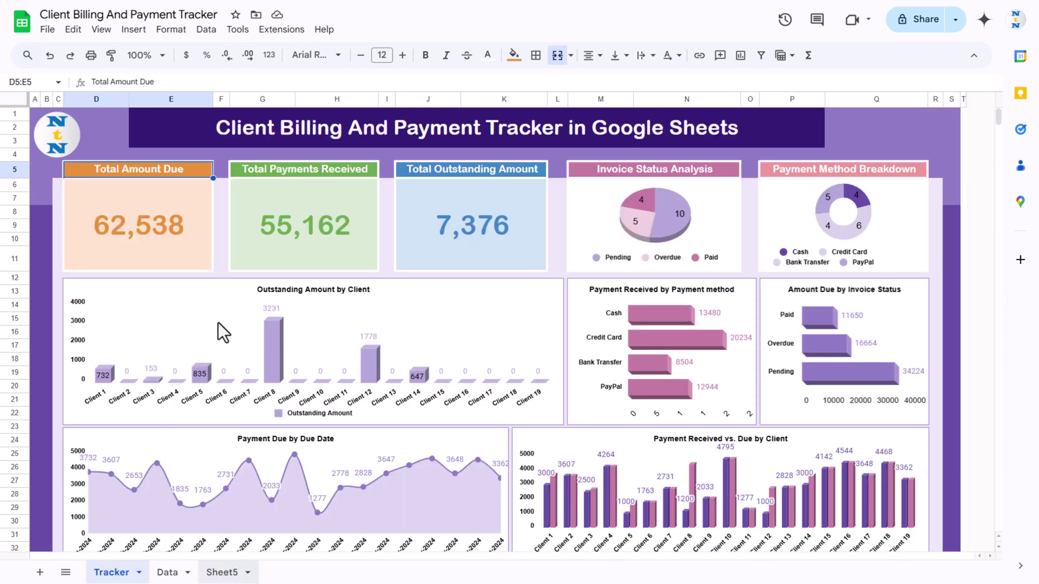
key("shift+Down")
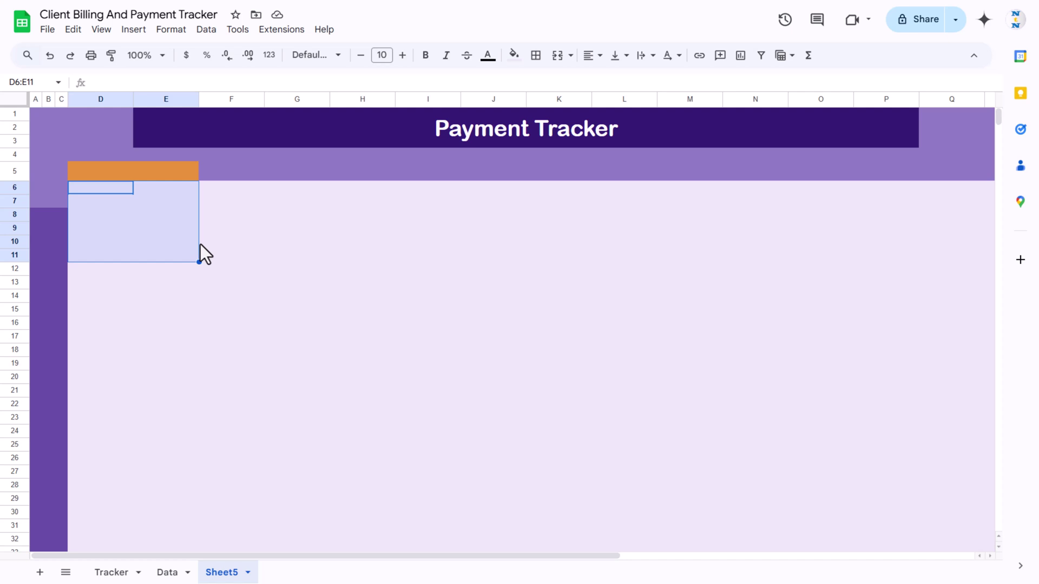
left_click(557, 56)
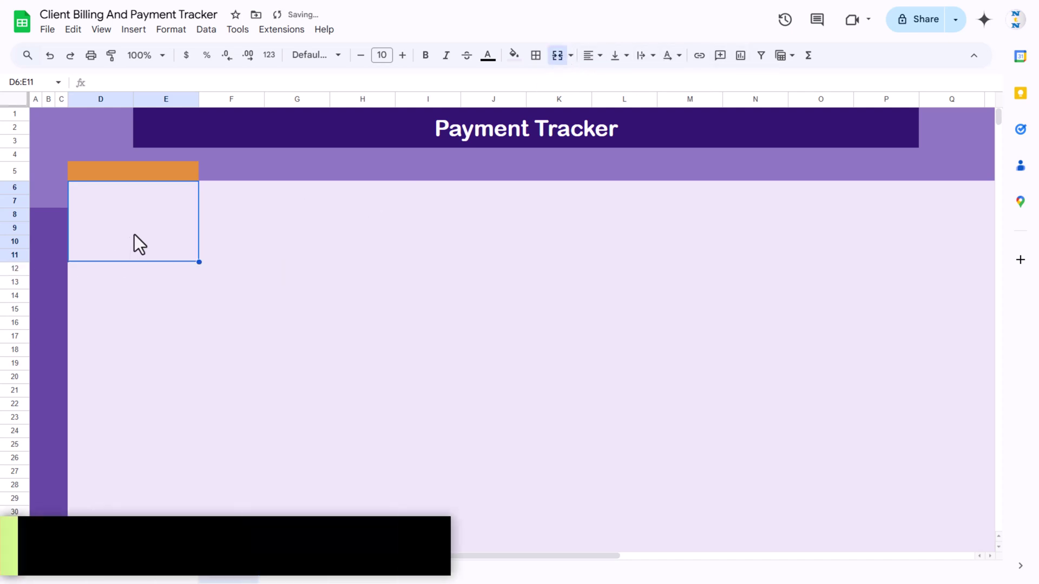
Make row 11 slightly taller and fill the merged card body D6:E11 with the palette's lightest orange.
left_click_drag(13, 261, 13, 267)
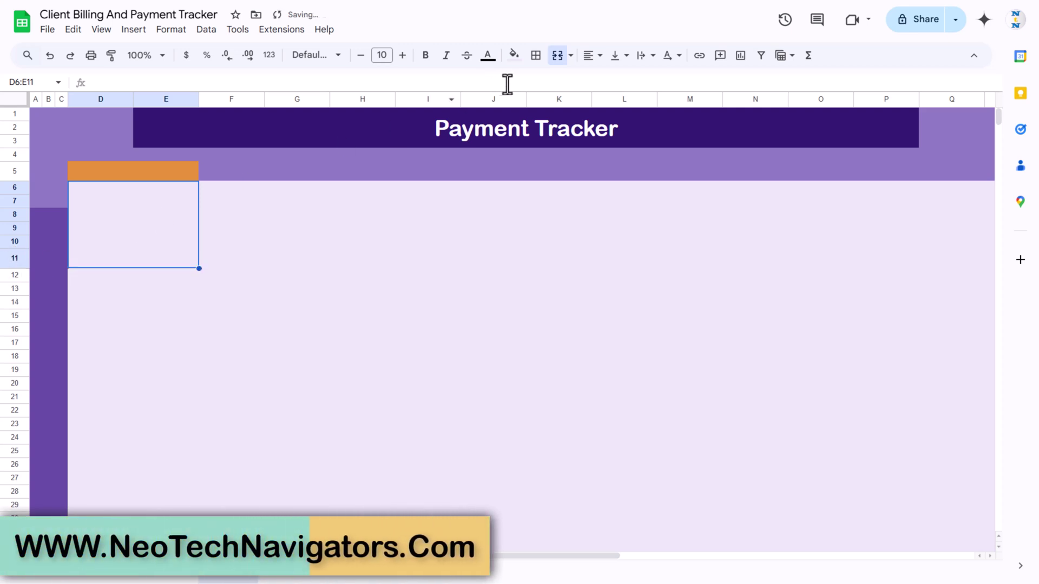
left_click(515, 57)
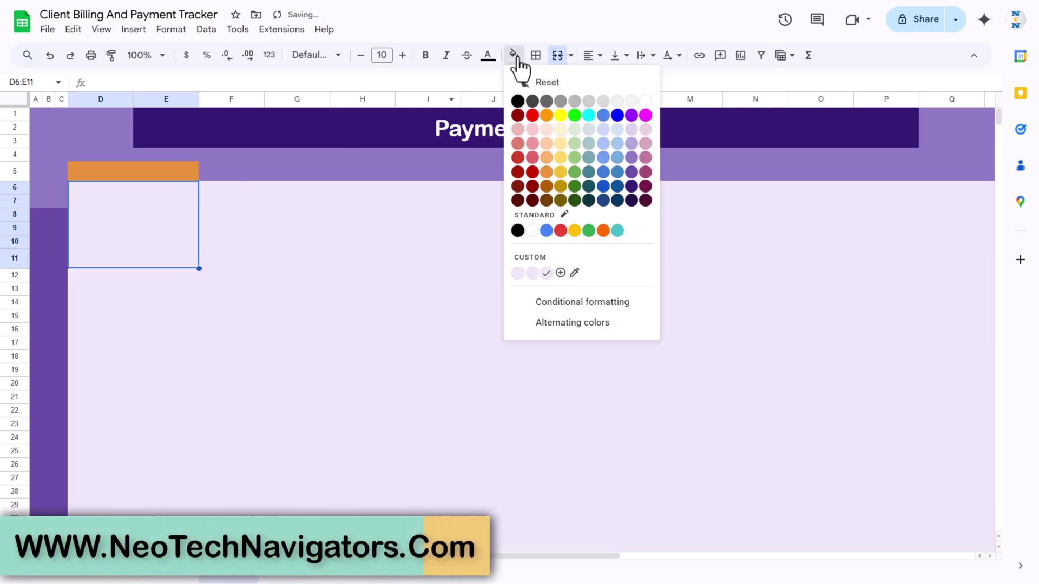
left_click(546, 129)
left_click(313, 233)
Add thick white borders around the card's header and body in D5:E11.
left_click_drag(154, 167, 158, 245)
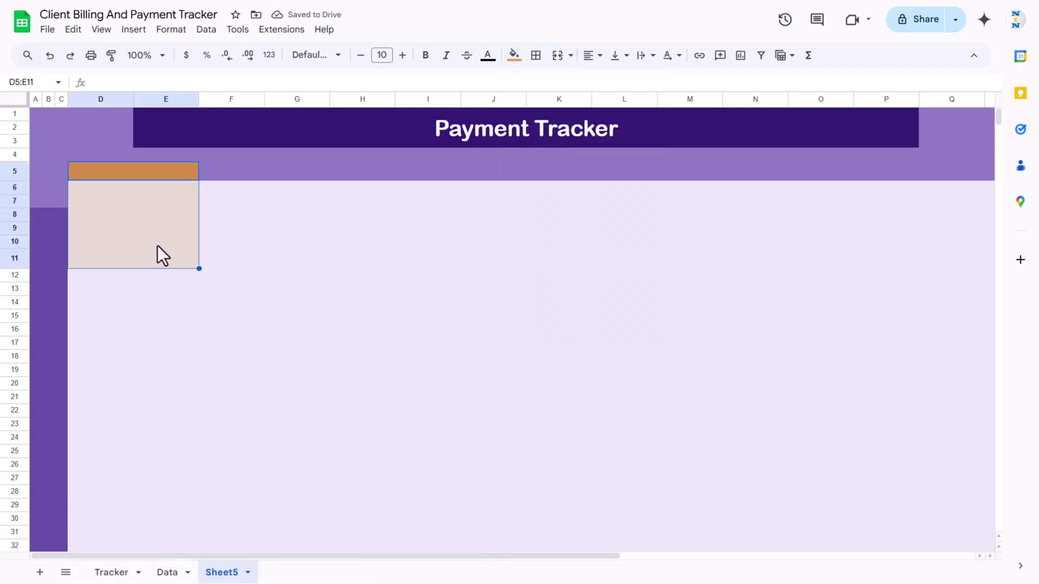
left_click(538, 65)
left_click(657, 85)
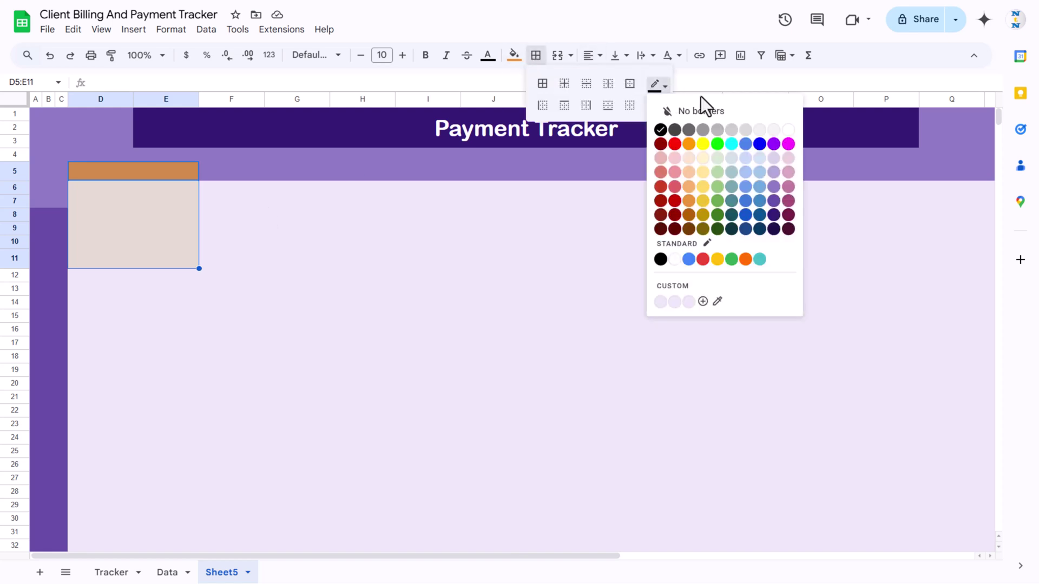
left_click(788, 144)
left_click(658, 103)
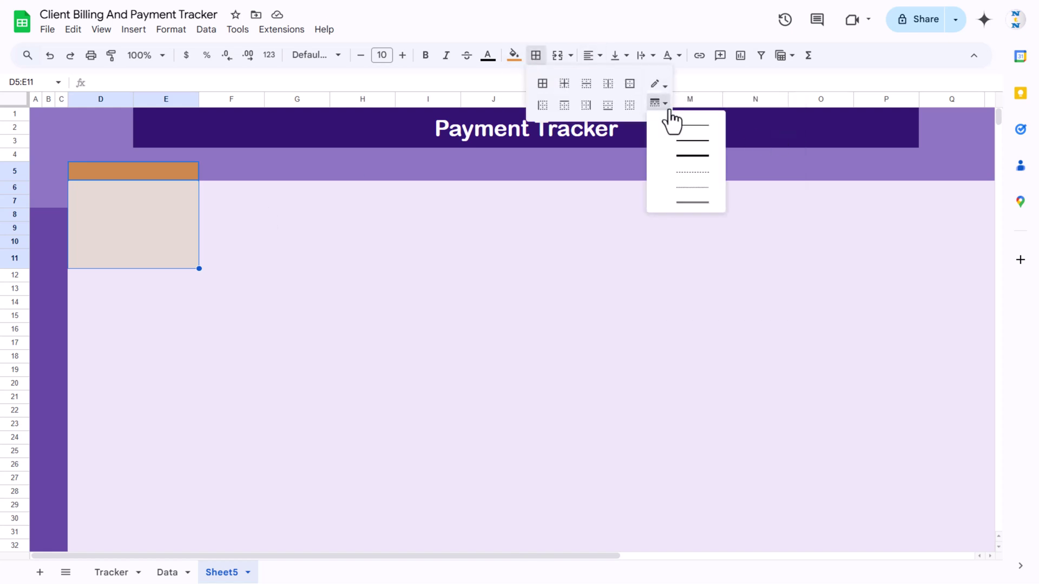
left_click(691, 157)
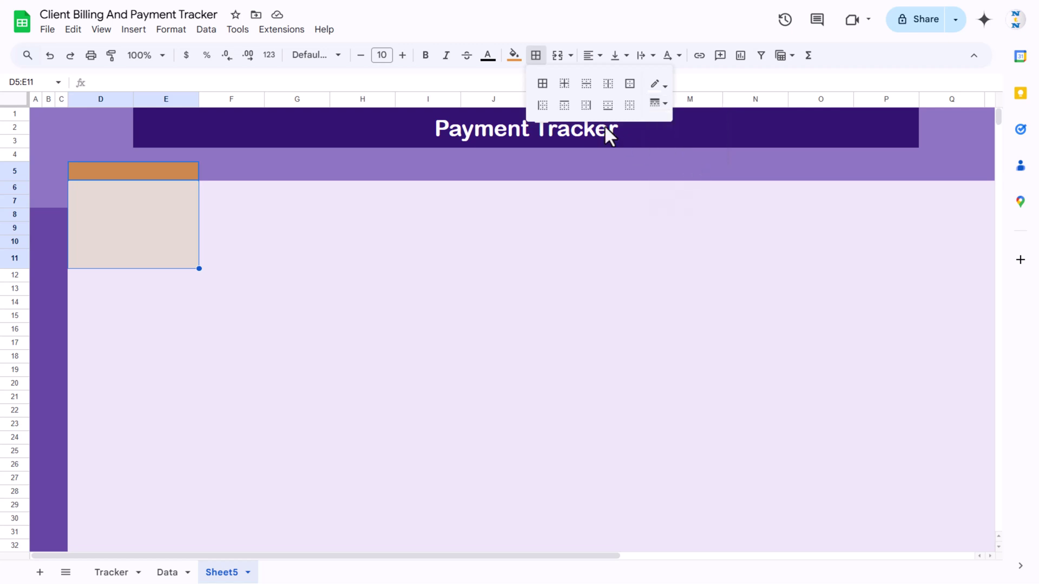
left_click(300, 216)
Copy the card D5:E11 and paste it at G5, J5, M5 and P5 to make a row of five cards.
left_click_drag(163, 171, 159, 250)
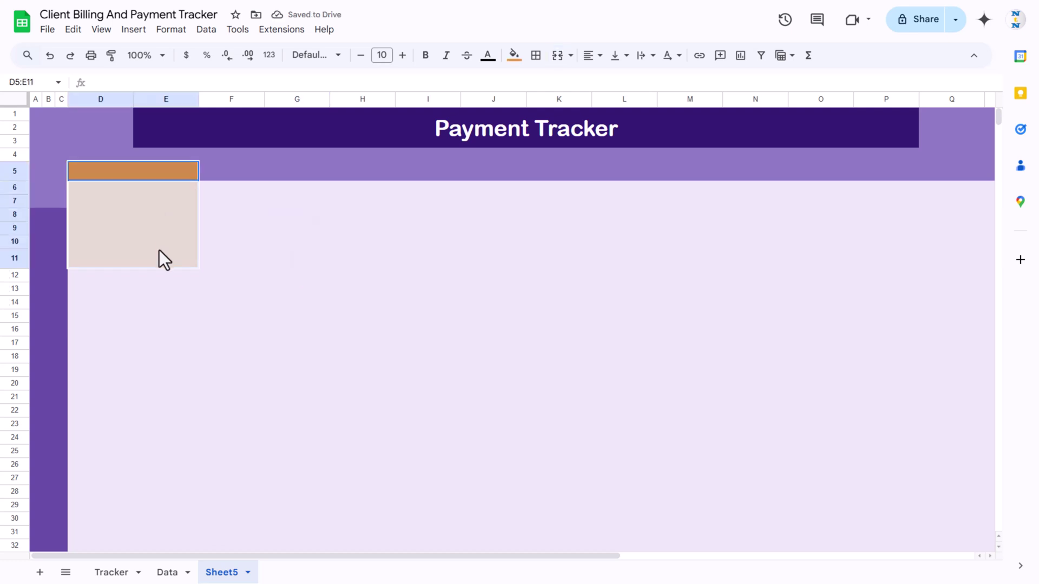
key("ctrl+c")
left_click(293, 170)
key("ctrl+v")
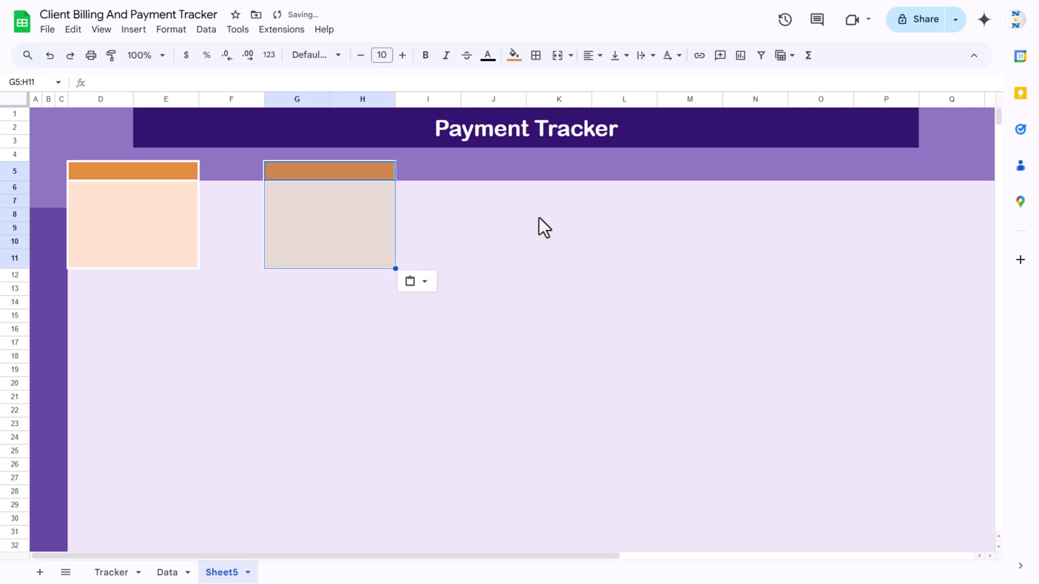
left_click(489, 187)
left_click(504, 176)
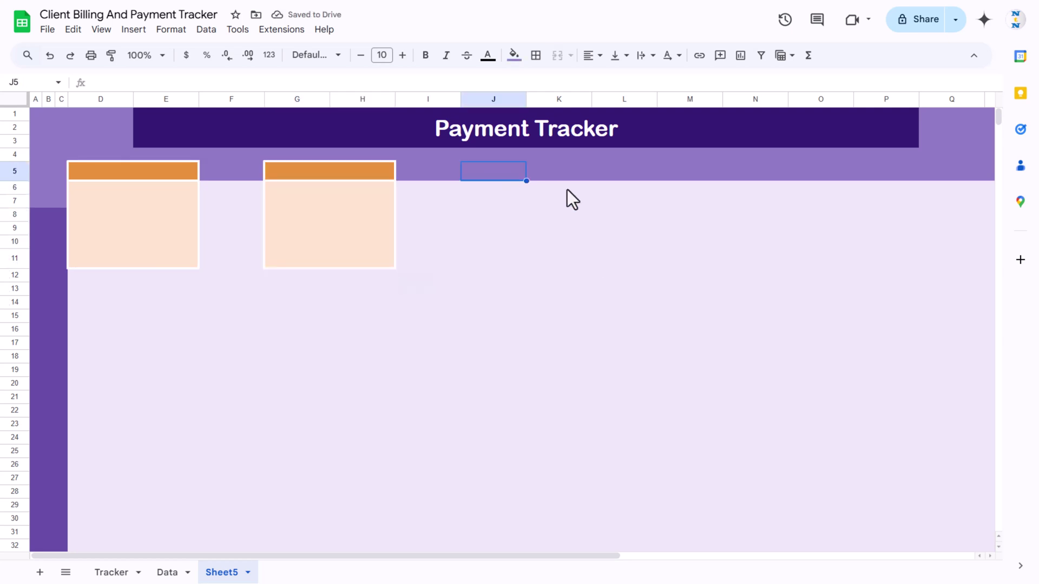
key("ctrl+v")
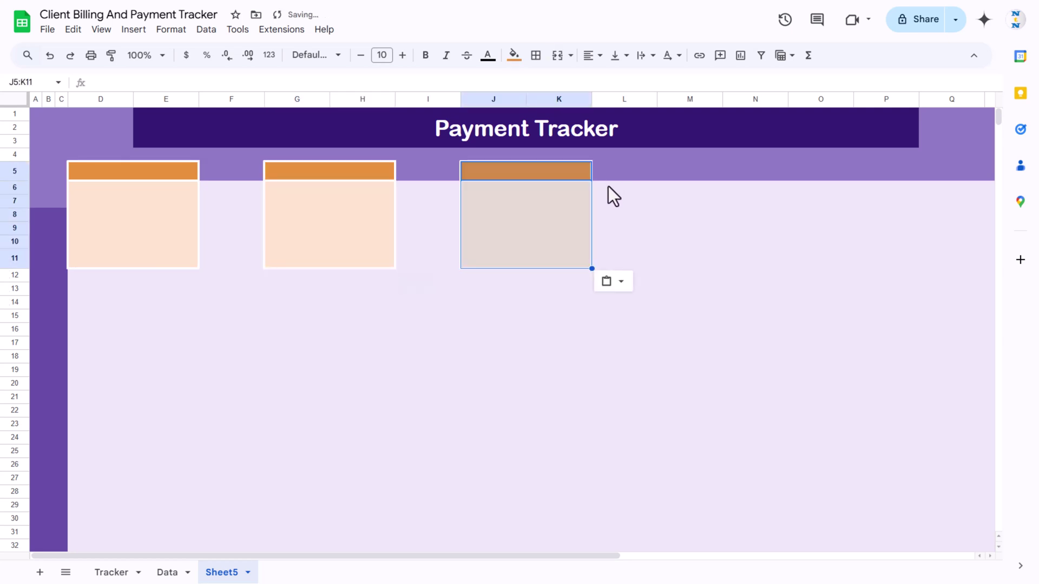
left_click(703, 174)
key("ctrl+v")
left_click(865, 170)
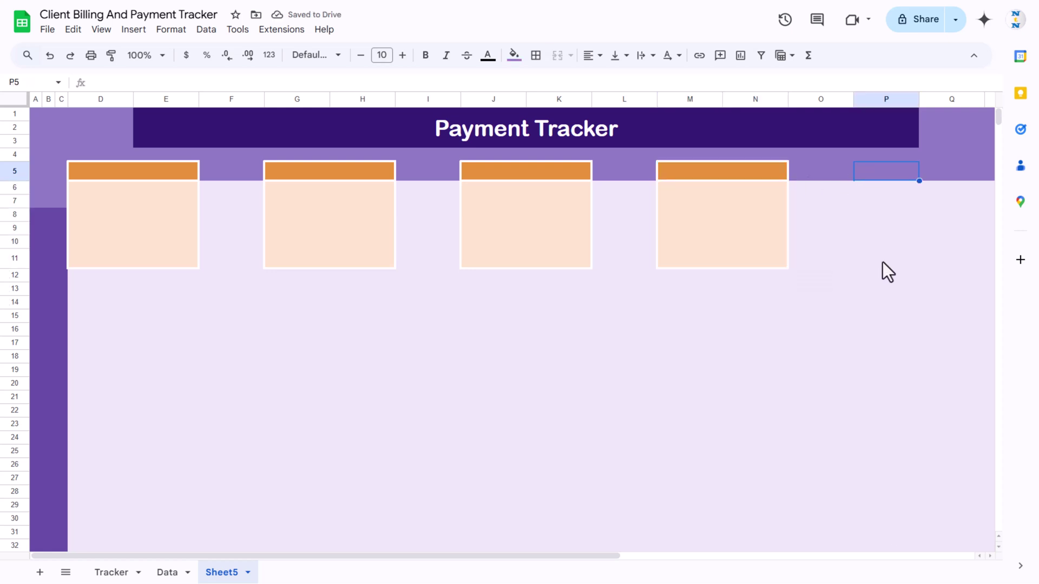
key("ctrl+v")
left_click(752, 320)
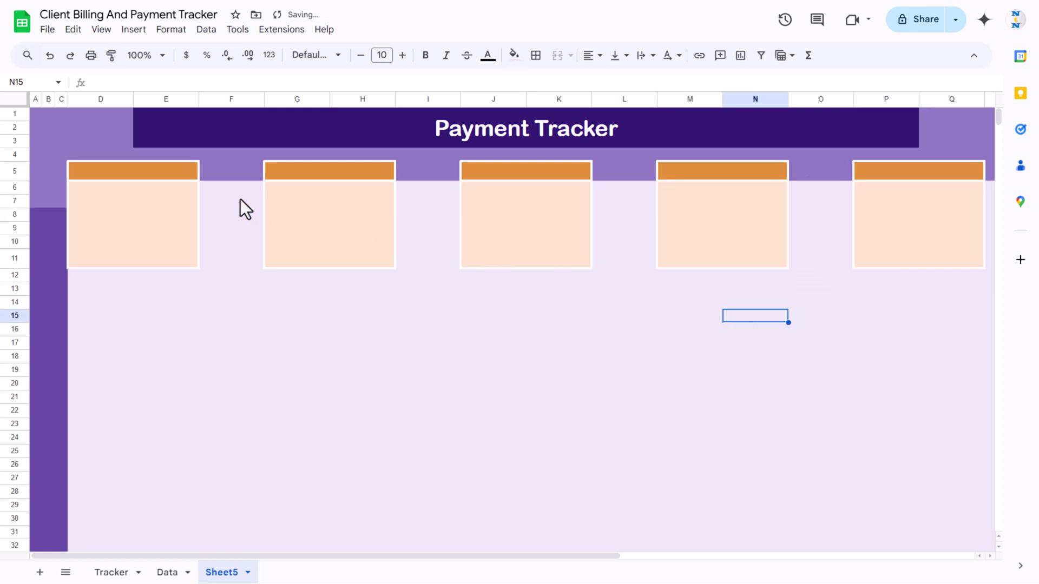
Narrow the gap columns F, I, L and O together to thin spacers between the five cards.
left_click(231, 99)
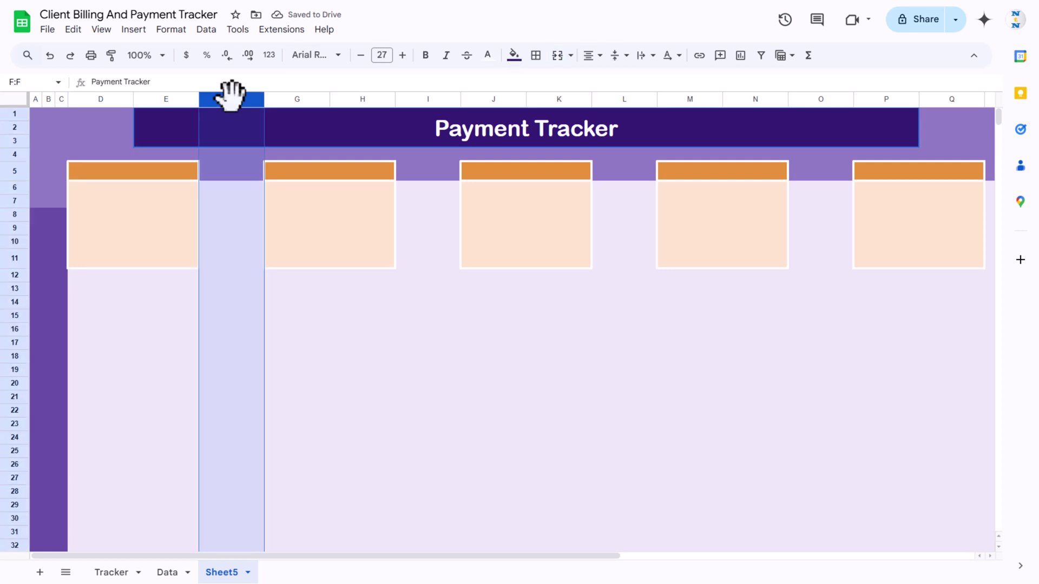
left_click(436, 99, "ctrl")
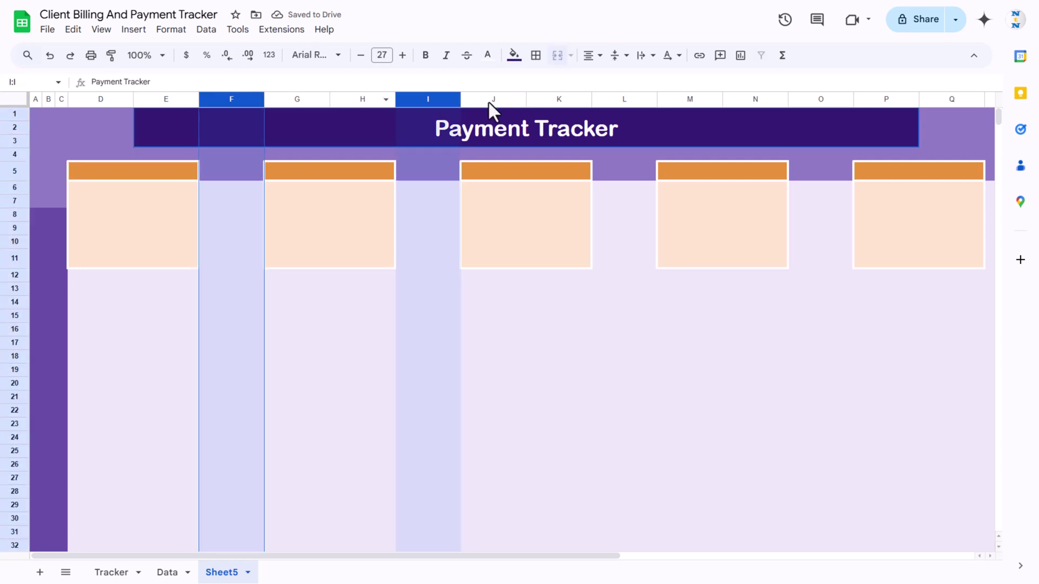
left_click(637, 103, "ctrl")
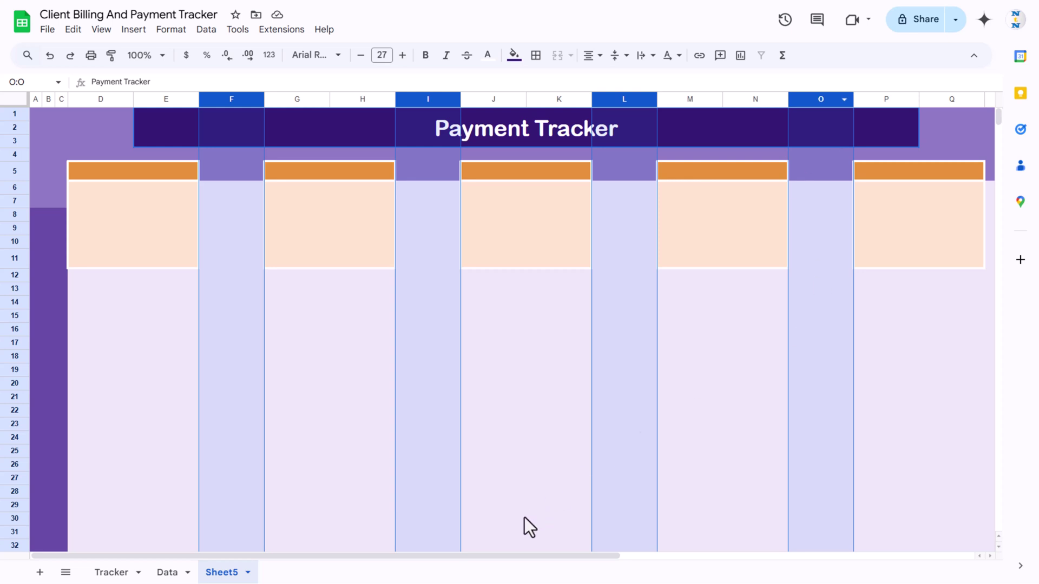
left_click_drag(483, 556, 439, 557)
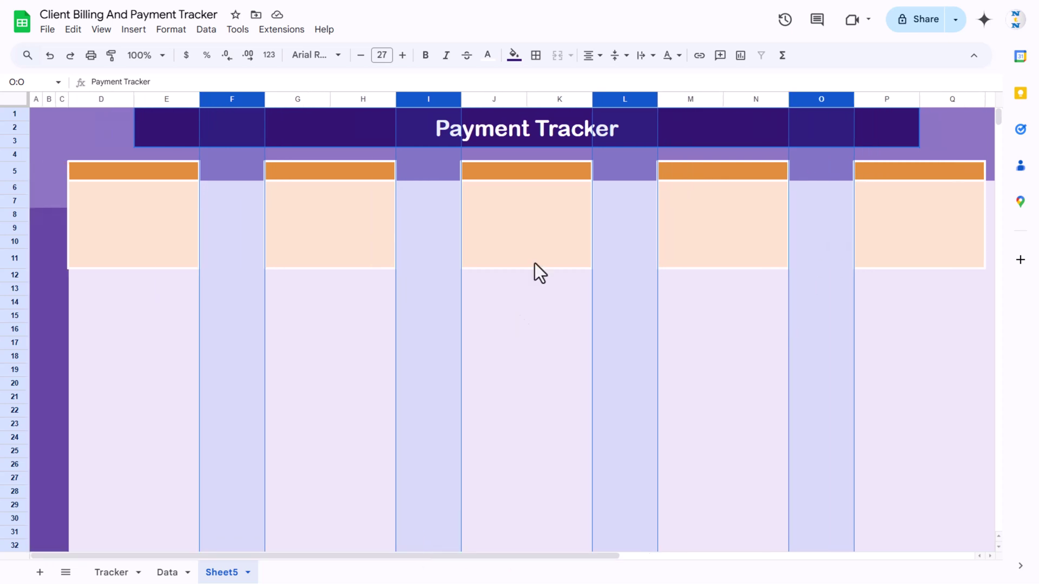
left_click_drag(463, 102, 351, 99)
left_click(333, 273)
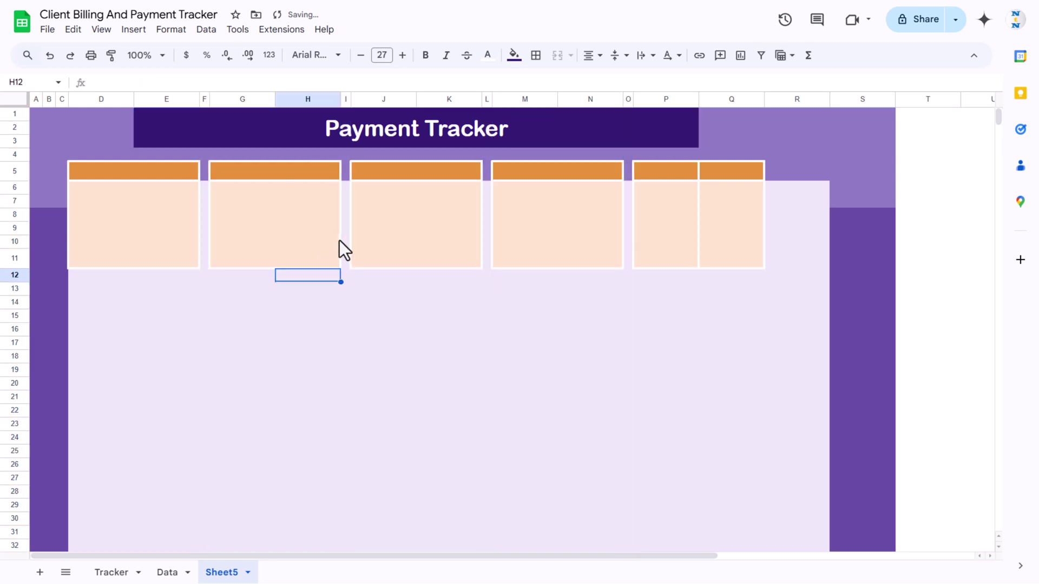
Widen the card columns D, E, G, H, J, K, M, N, P and Q together by a small equal amount.
left_click(100, 100)
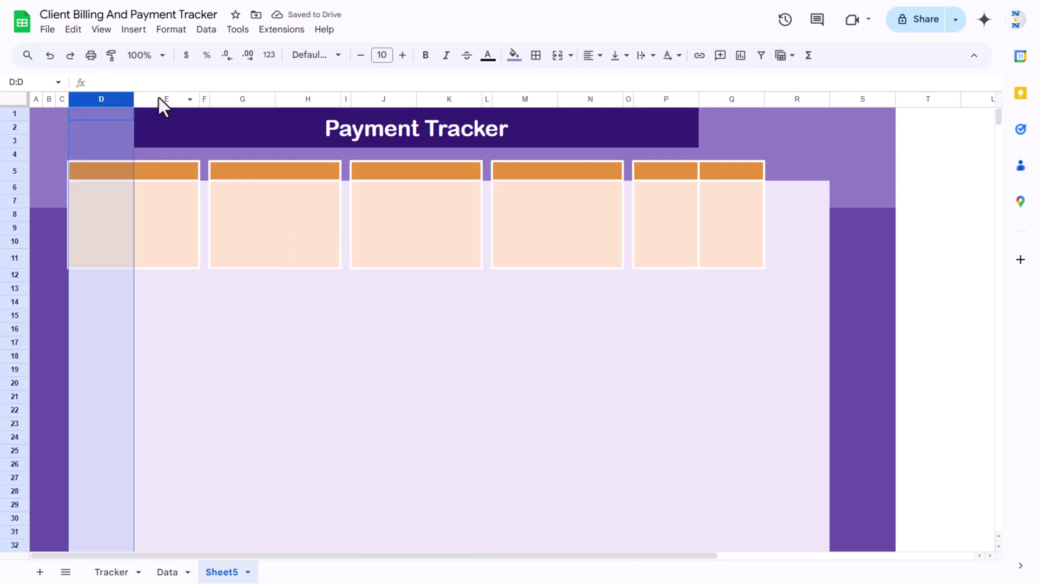
left_click(158, 97, "ctrl")
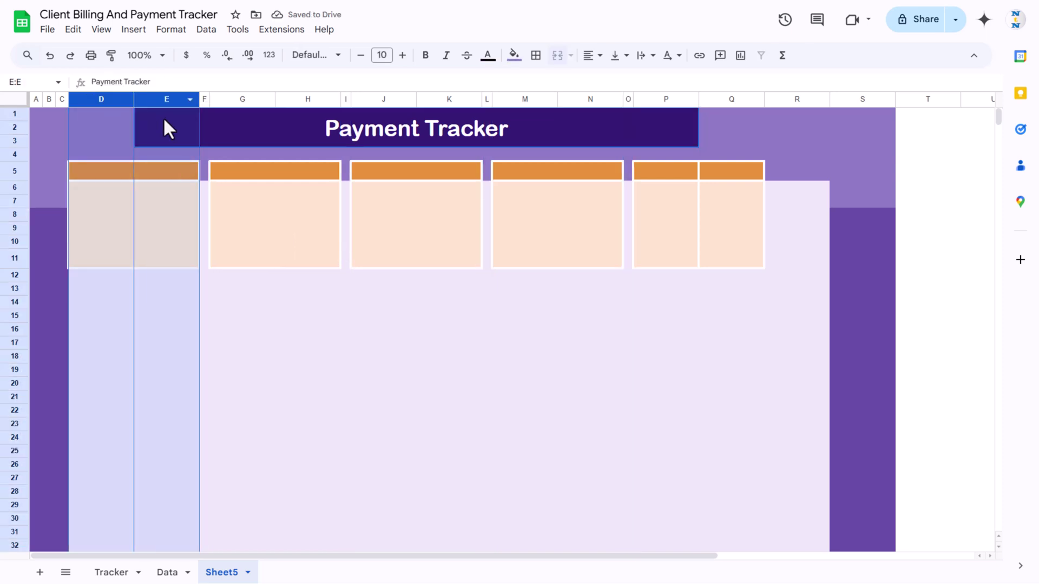
left_click(244, 98, "ctrl")
left_click(309, 98, "ctrl")
left_click(384, 98, "ctrl")
left_click(453, 98, "ctrl")
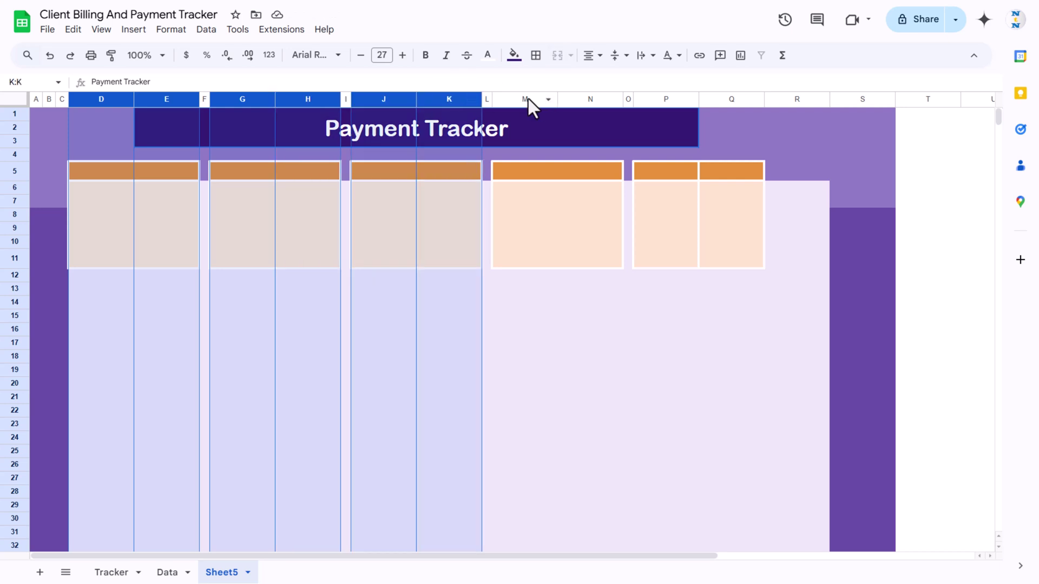
left_click(528, 98, "ctrl")
left_click(589, 98, "ctrl")
left_click(656, 99, "ctrl")
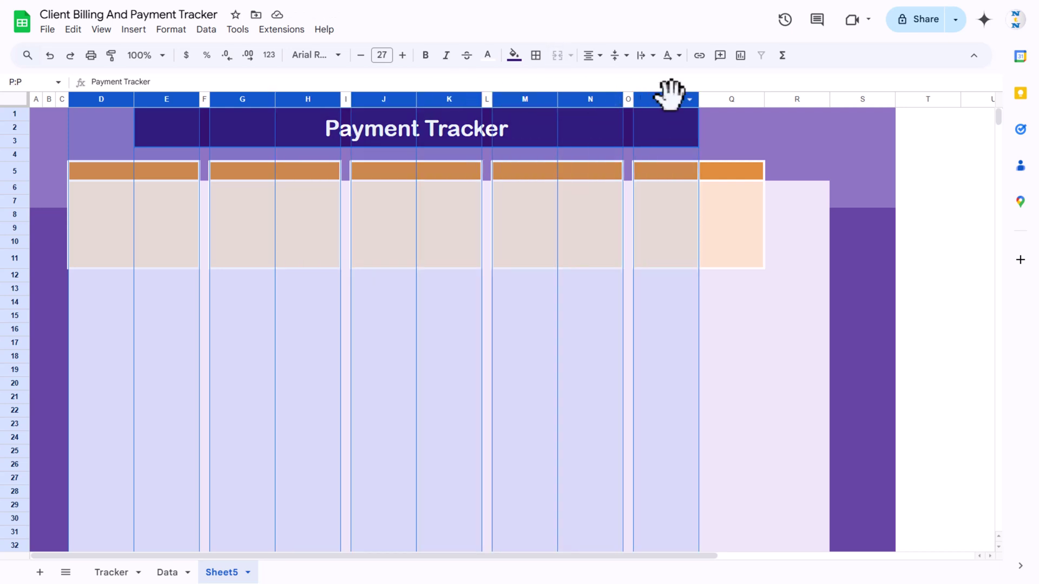
left_click(732, 99, "ctrl")
left_click_drag(765, 99, 832, 99)
left_click(803, 264)
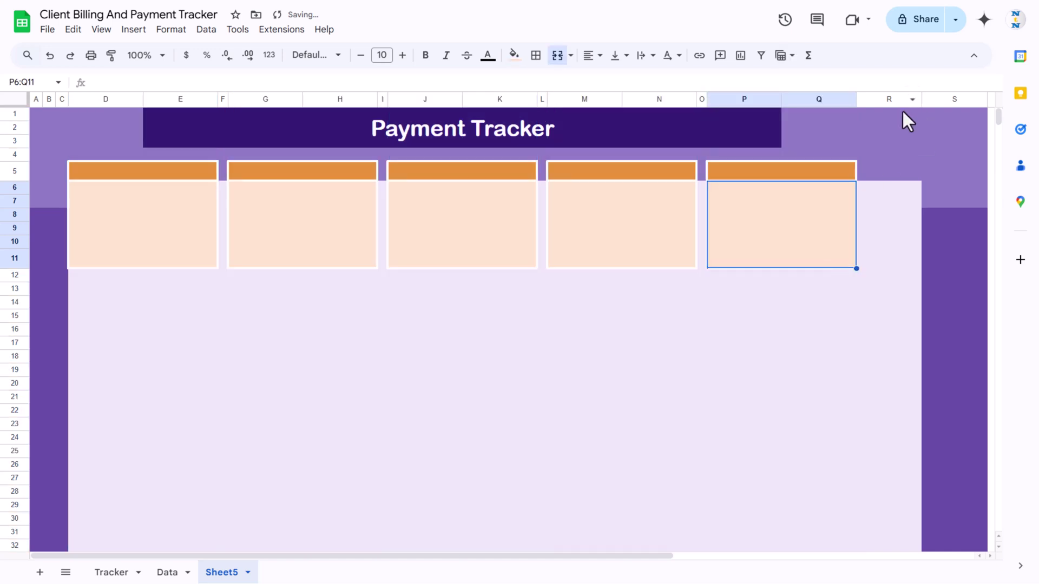
Narrow columns R and S together to form a slim margin beside the last card.
left_click_drag(898, 99, 952, 99)
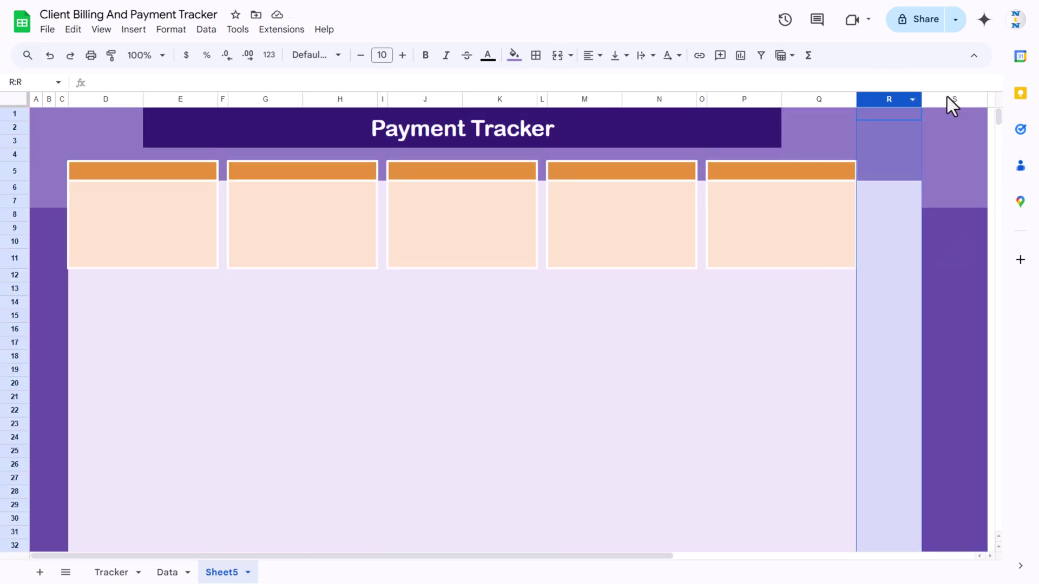
left_click_drag(924, 103, 882, 103)
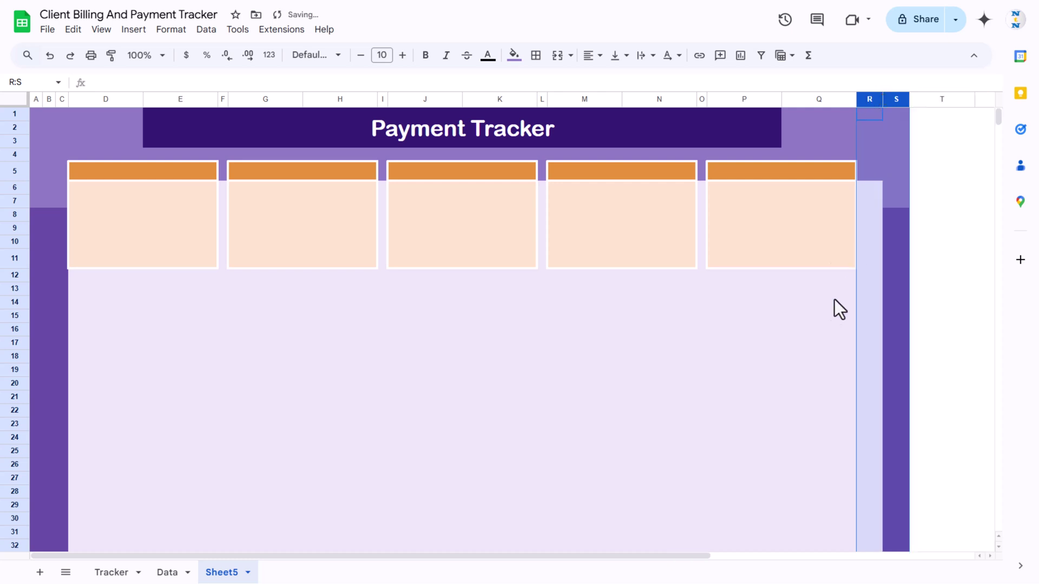
key("Home")
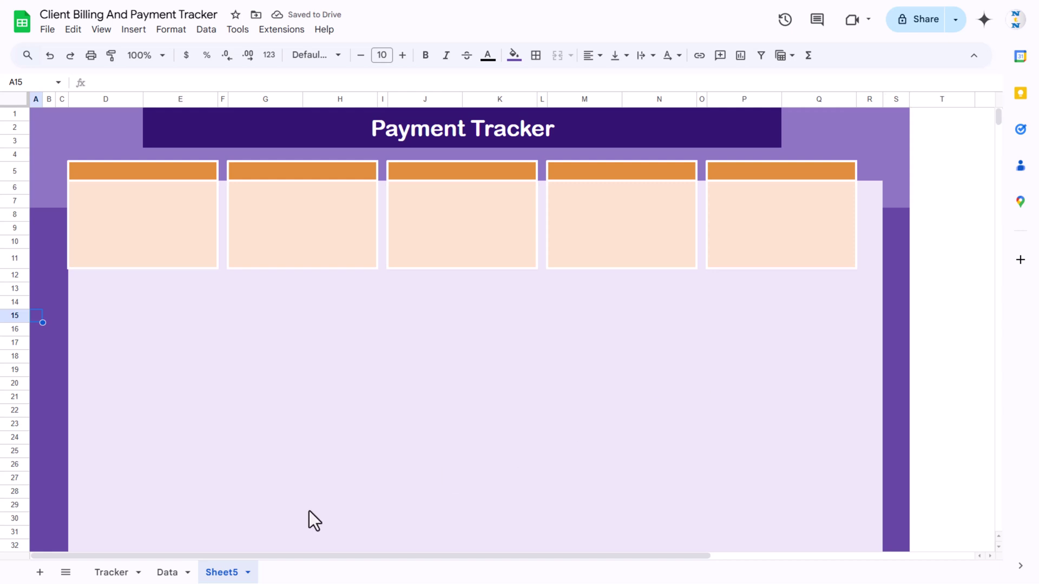
Check the card colors on the Tracker sheet, and on Sheet5 fill header G5:H5 green and body G6:H11 with the lightest green.
left_click(114, 572)
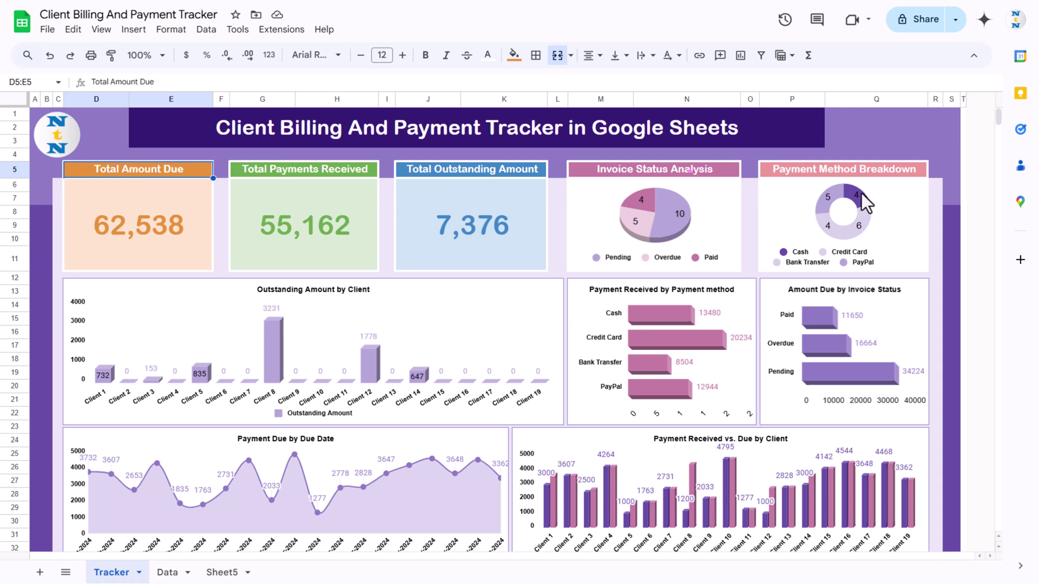
left_click(220, 572)
left_click(317, 174)
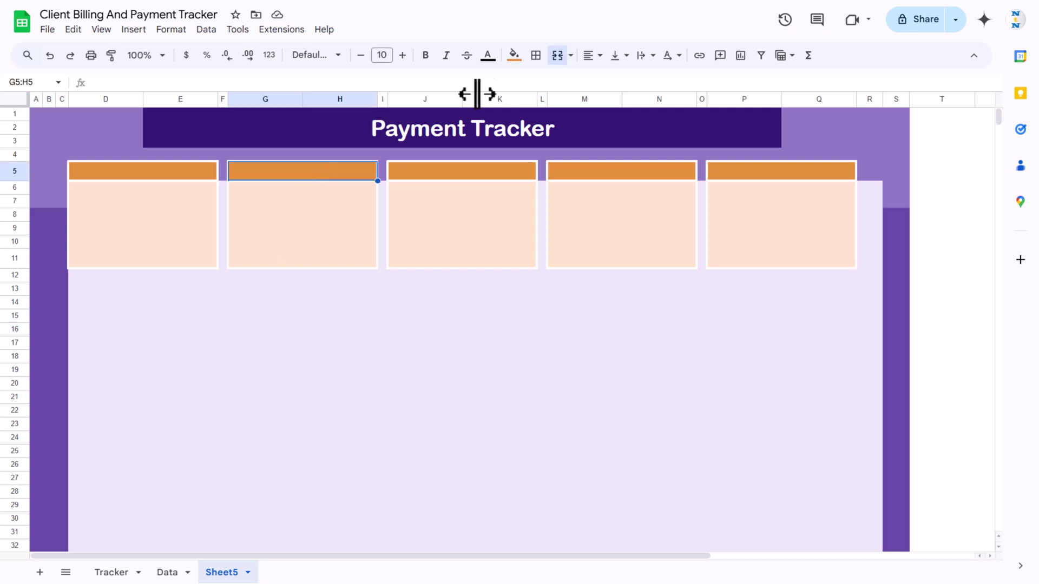
left_click(515, 56)
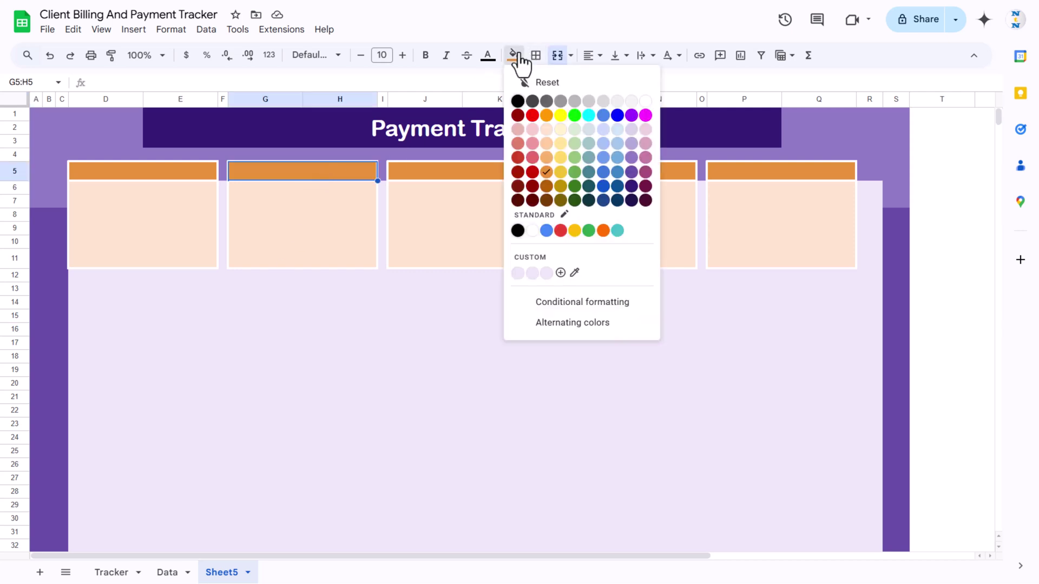
left_click(574, 172)
left_click(323, 230)
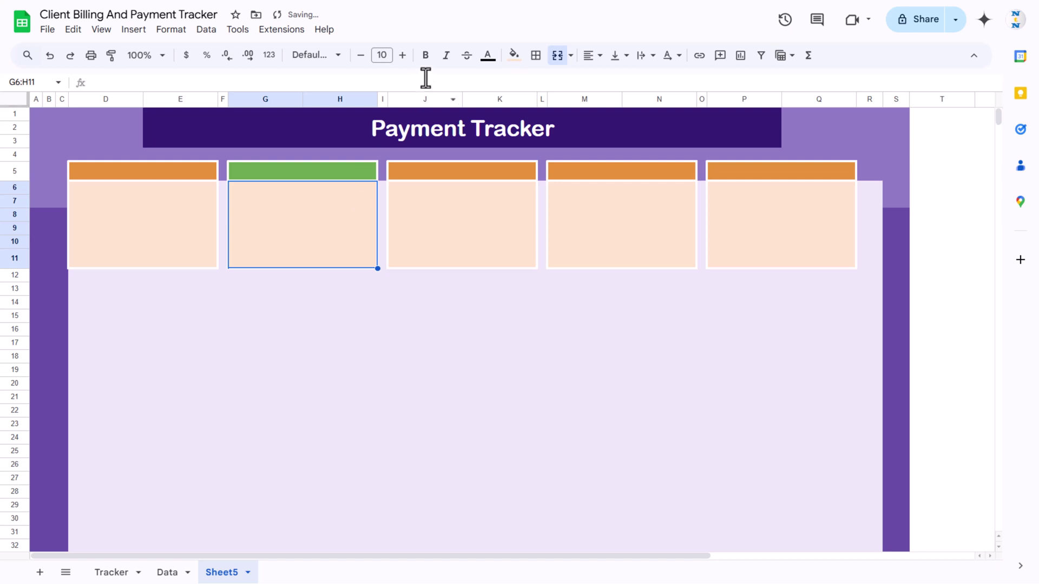
left_click(511, 57)
left_click(575, 139)
Fill the third card's body J6:K11 with the lightest cornflower blue and its header J5:K5 with a darker cornflower blue.
left_click(463, 214)
left_click(514, 56)
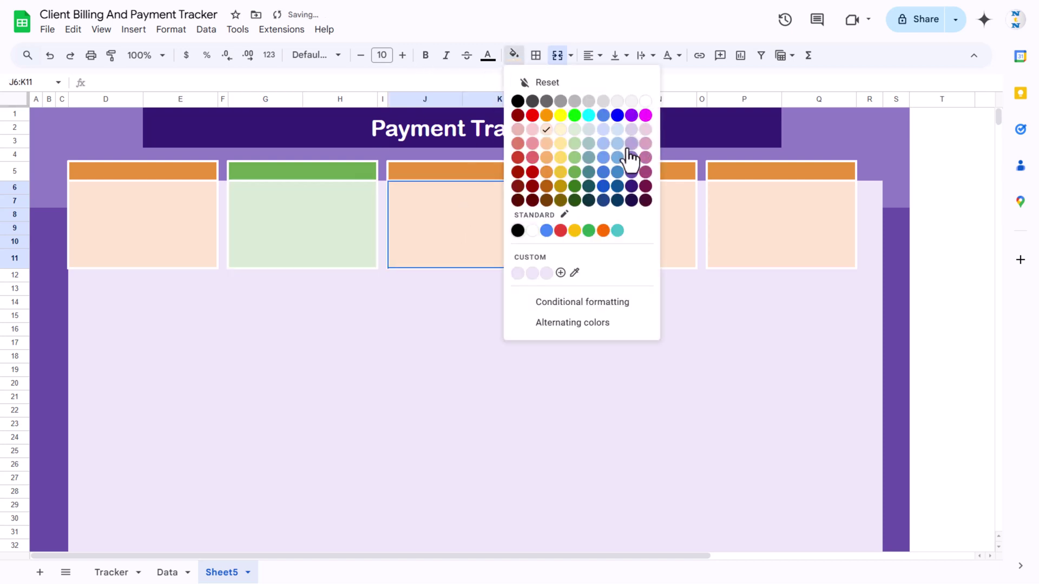
left_click(603, 137)
left_click(481, 172)
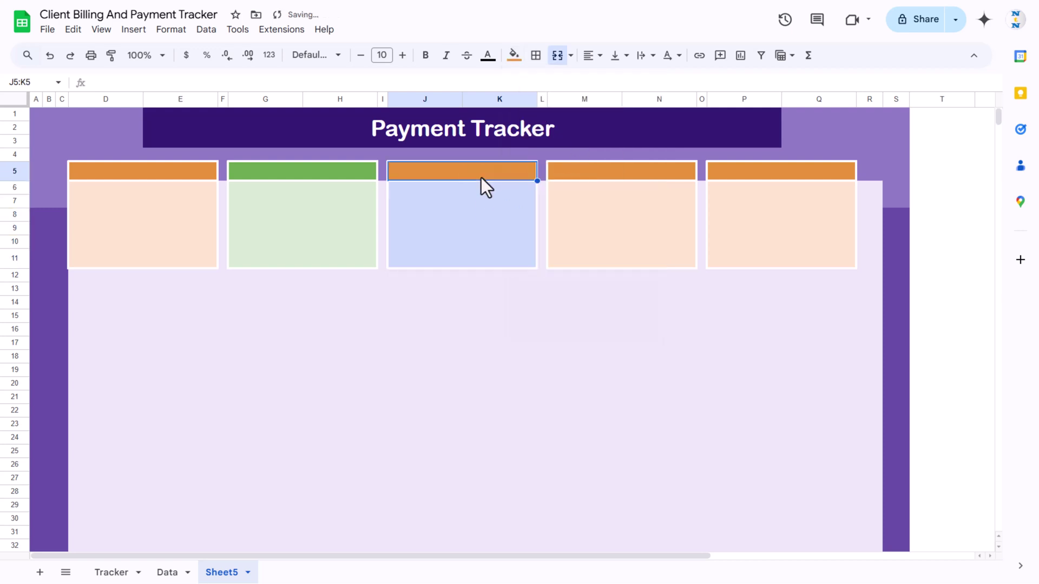
left_click(510, 56)
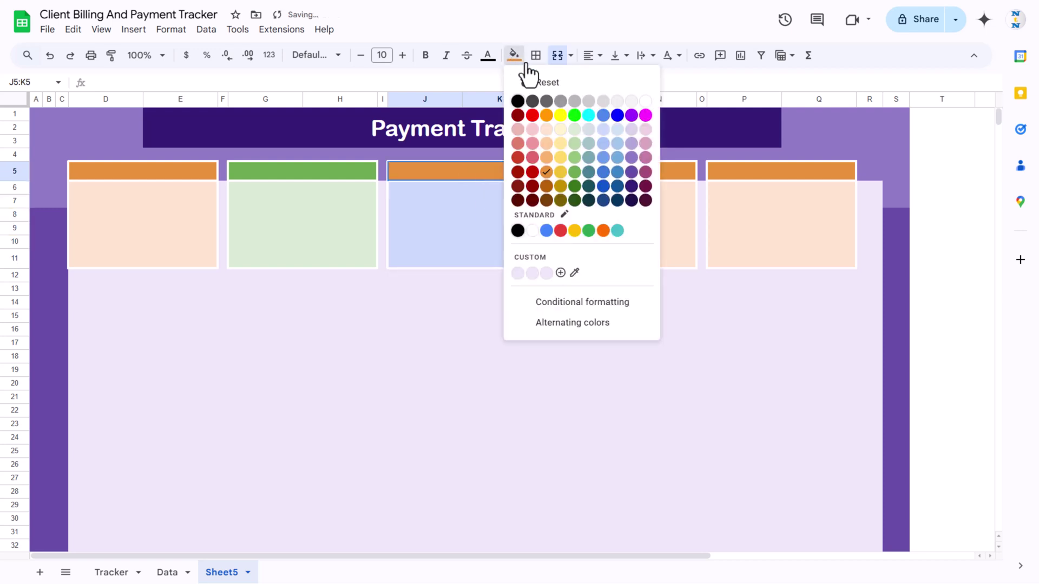
left_click(603, 172)
Fill the fourth card's header M5:N5 with dark magenta.
left_click(595, 173)
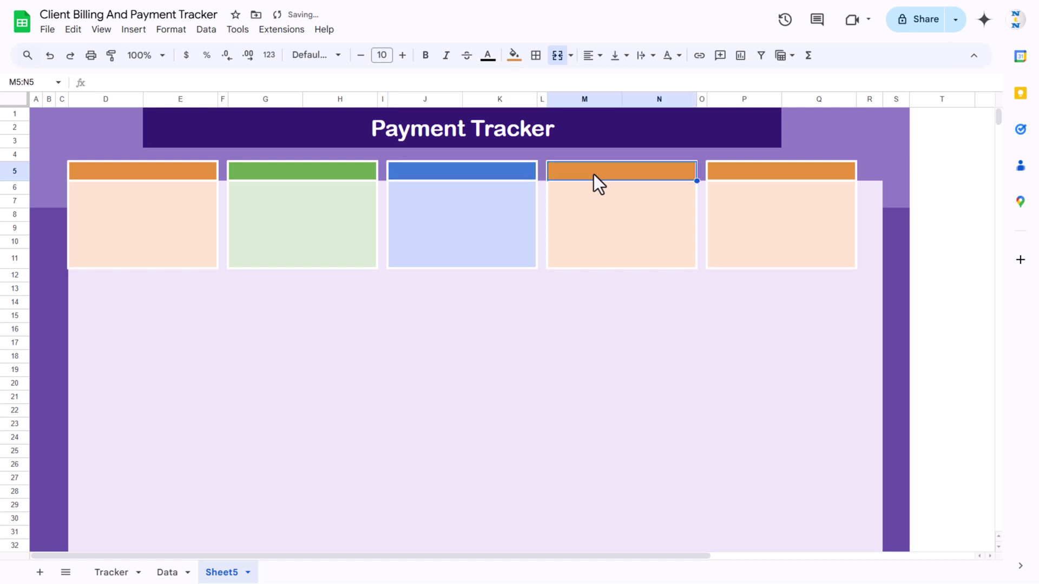
left_click(513, 55)
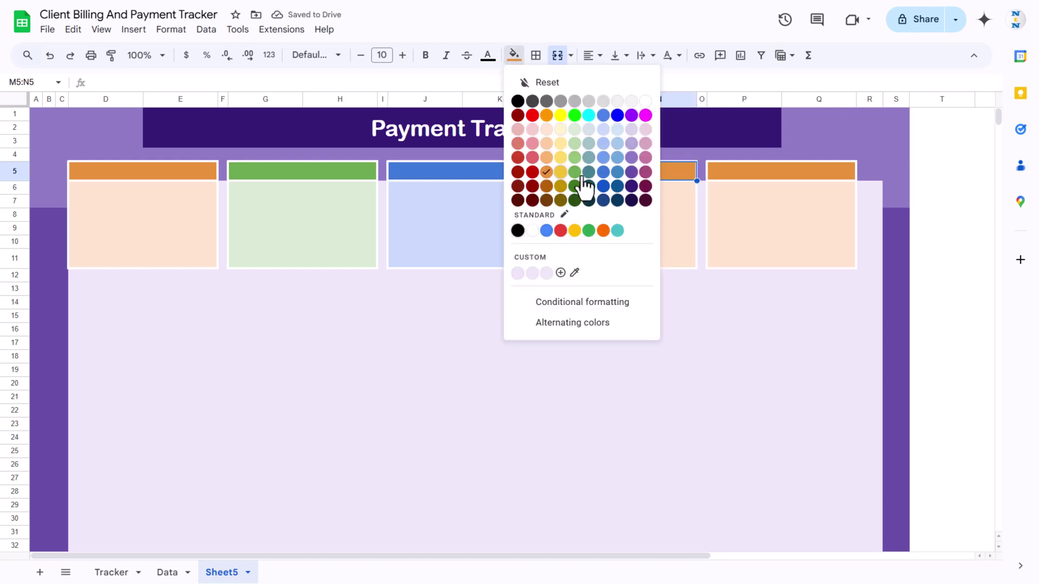
left_click(645, 173)
Fill the fourth card's body M6:N11 with the palette's lightest magenta.
left_click(637, 213)
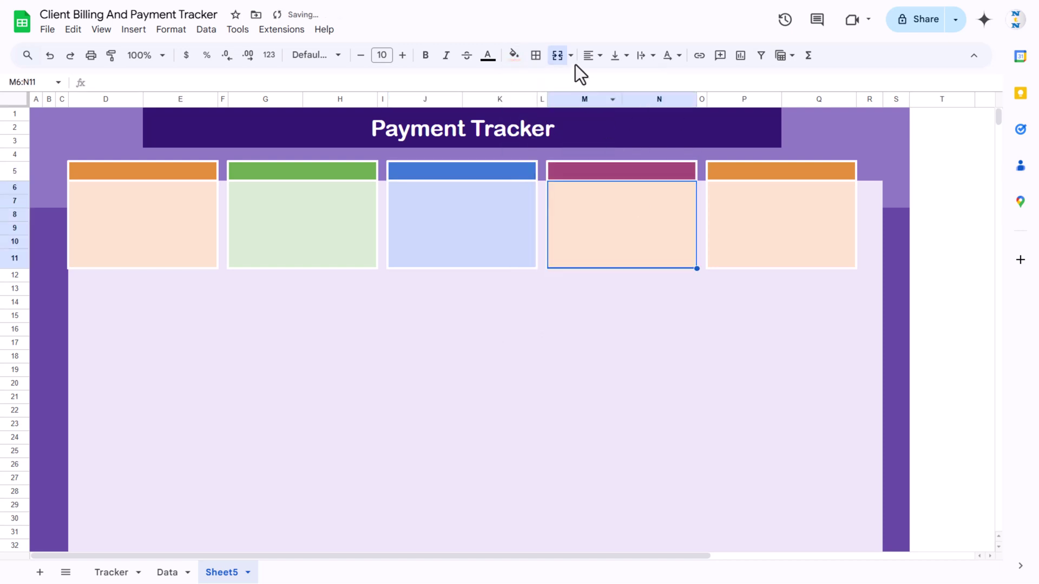
left_click(514, 55)
left_click(645, 130)
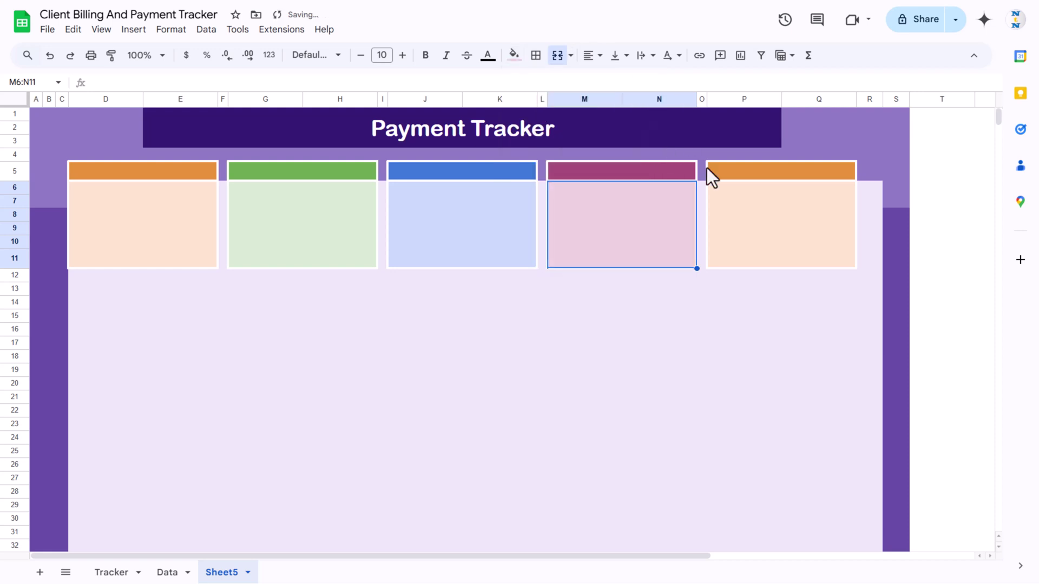
left_click(729, 171)
Fill the fourth card's body M6:N11 with white.
left_click(635, 212)
left_click(513, 55)
left_click(645, 102)
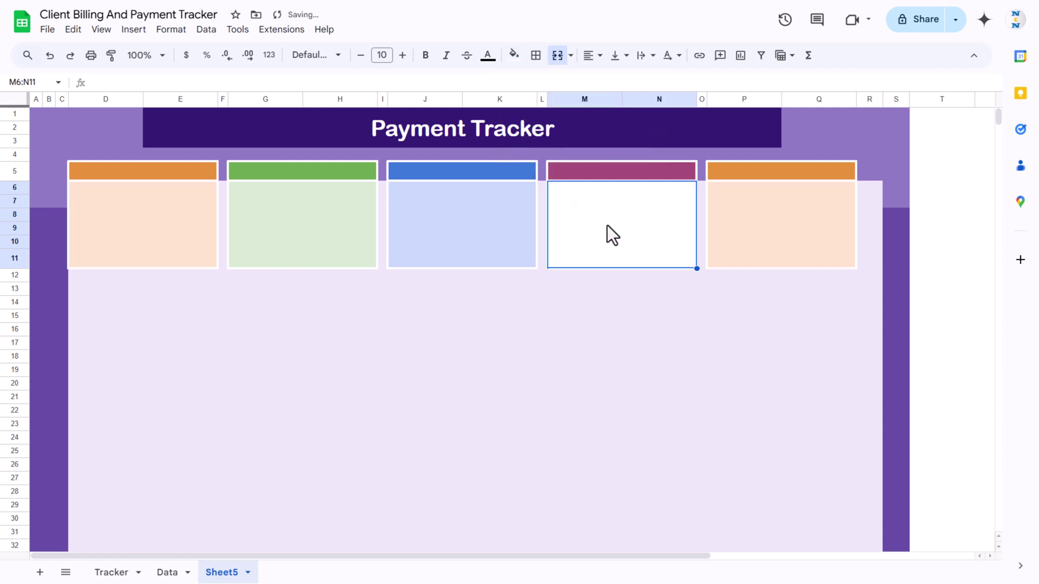
Fill the fifth card's header P5:Q5 with dark red and its body P6:Q11 with white.
left_click(755, 217)
left_click(747, 172)
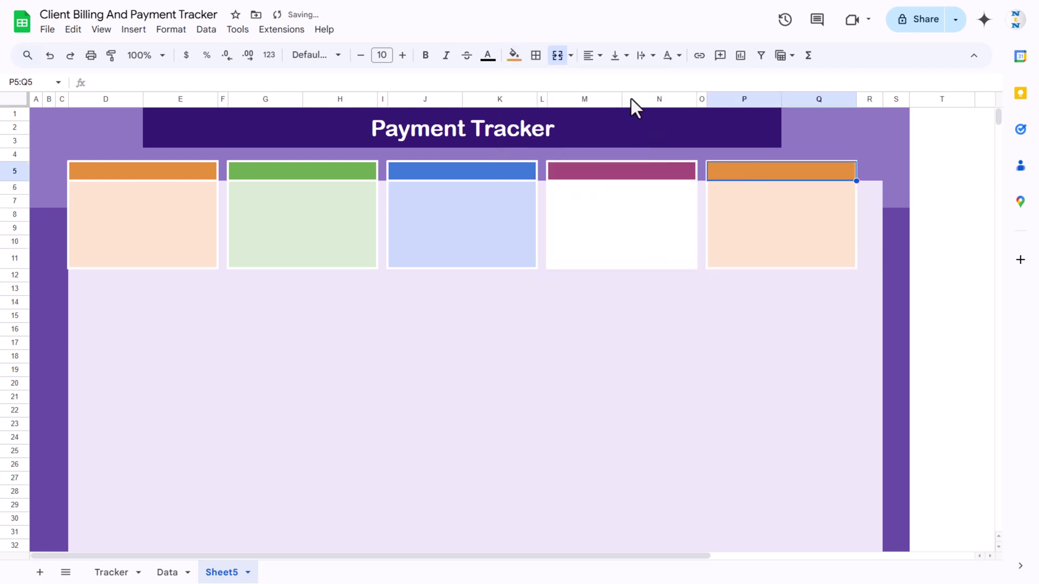
left_click(514, 56)
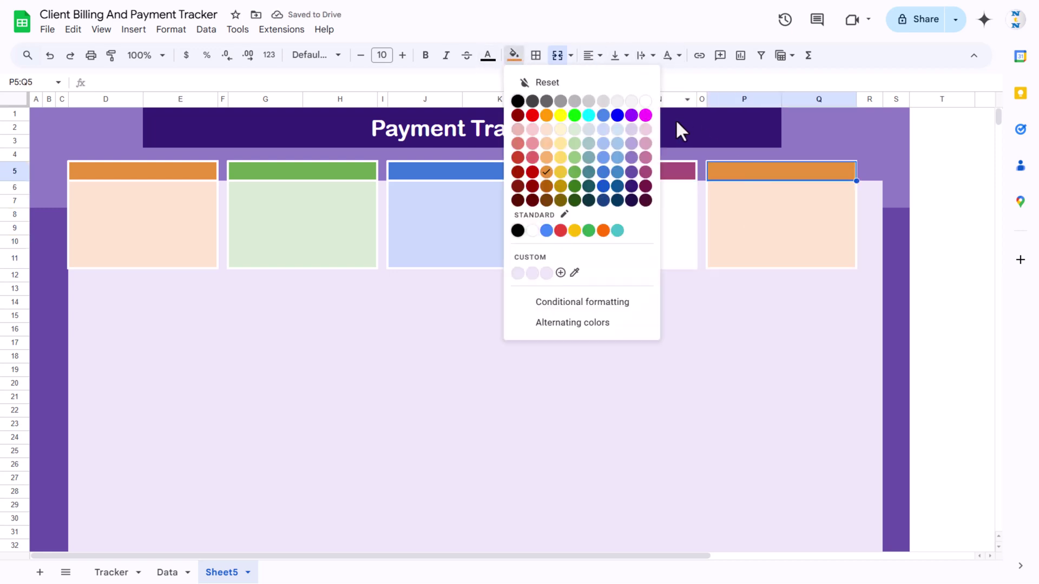
left_click(532, 172)
left_click(806, 223)
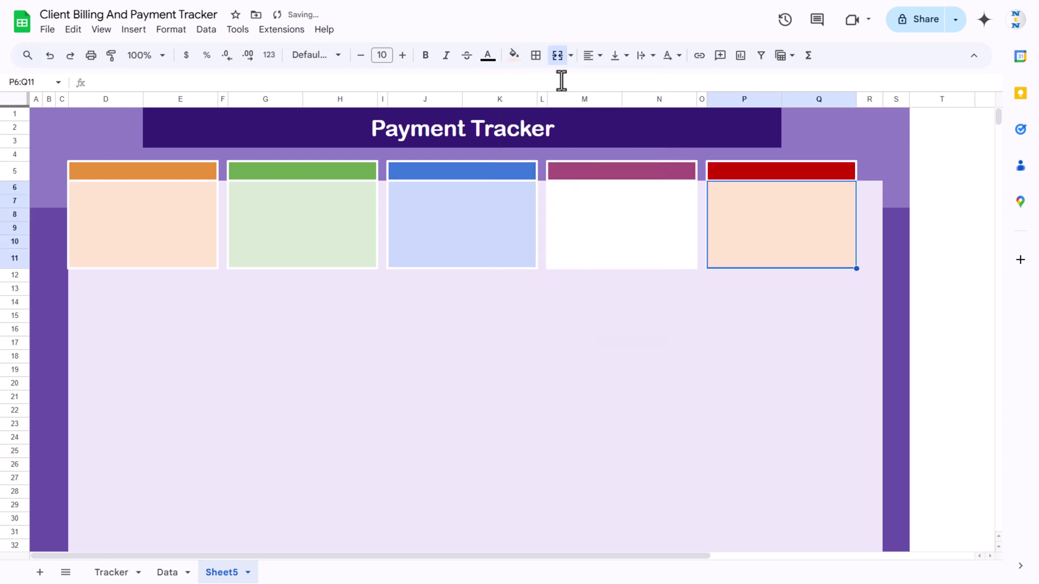
left_click(513, 55)
left_click(645, 101)
left_click(728, 279)
left_click(790, 213)
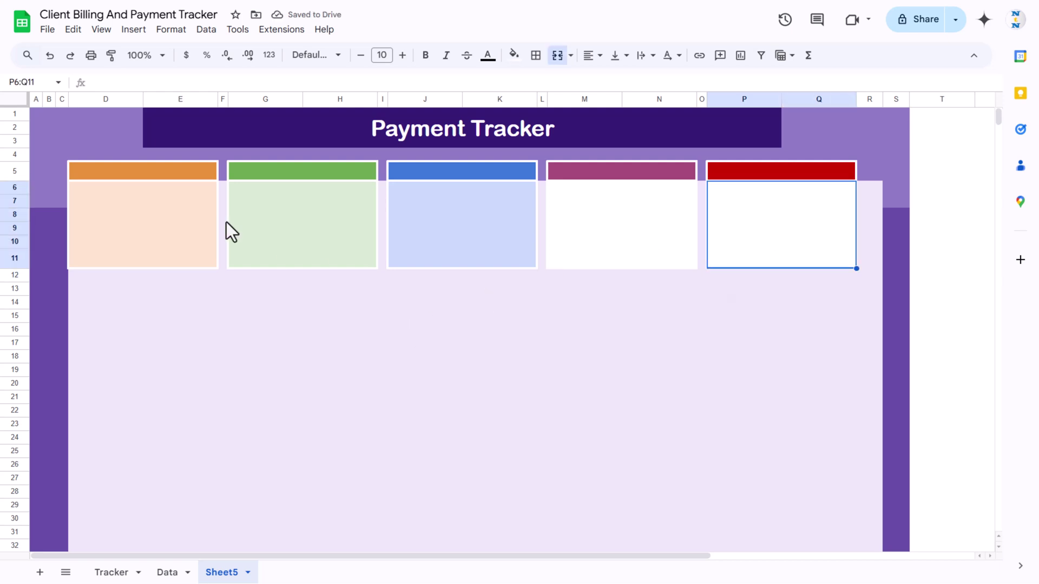
Enter the heading "Total Amout Due" in the first card's orange header D5:E5.
left_click(168, 174)
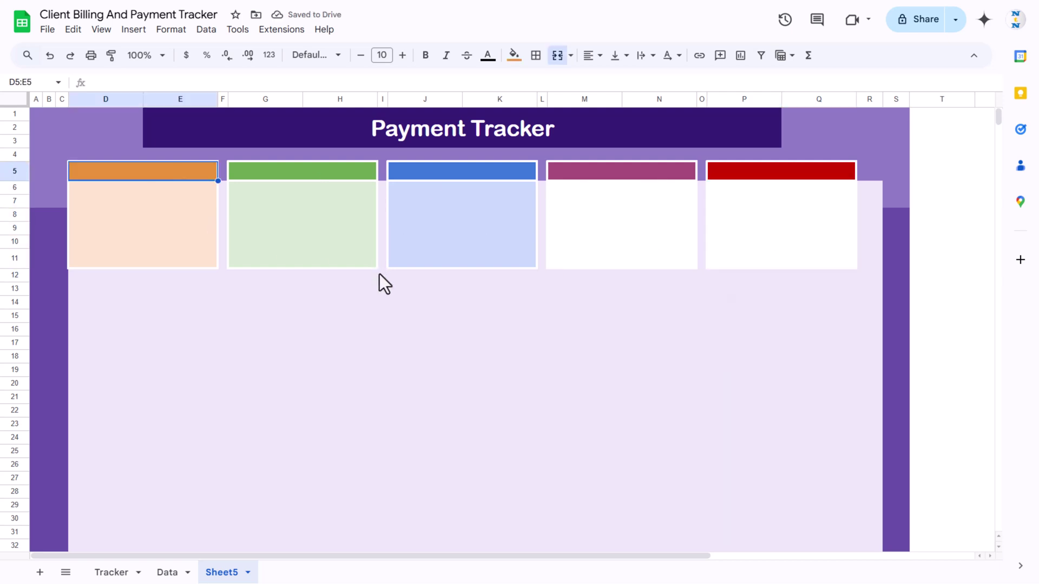
type("total")
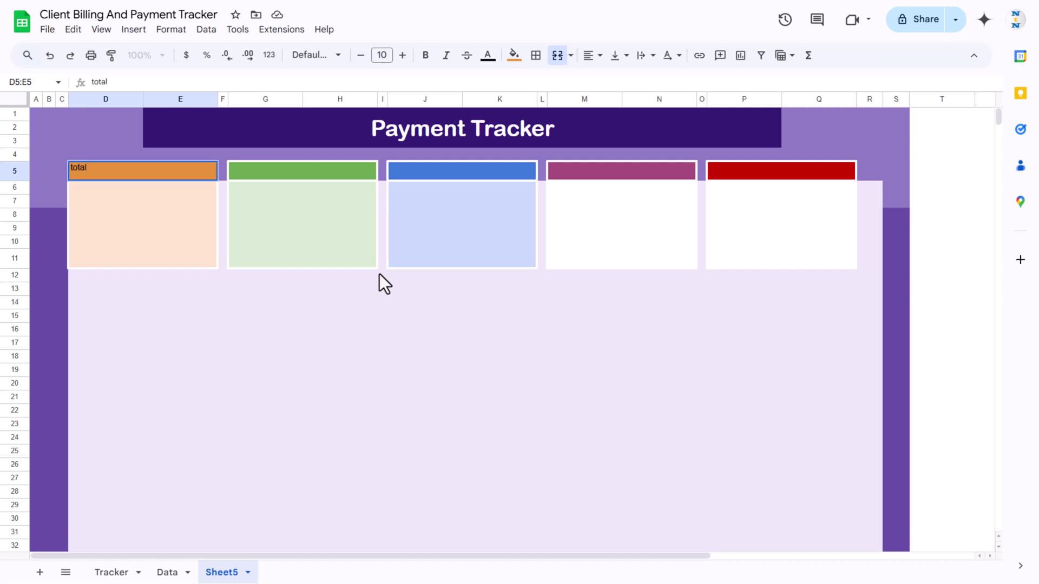
key("BackSpace")
type("Due")
left_click(190, 199)
Center the card header row D5:Q5 both horizontally and vertically.
left_click(117, 174)
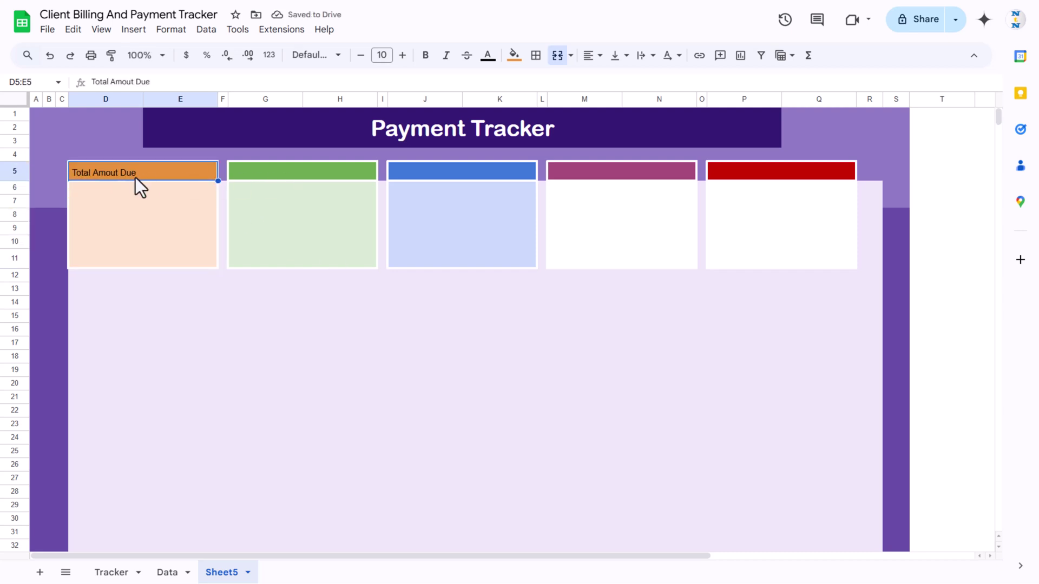
left_click(787, 172, "shift")
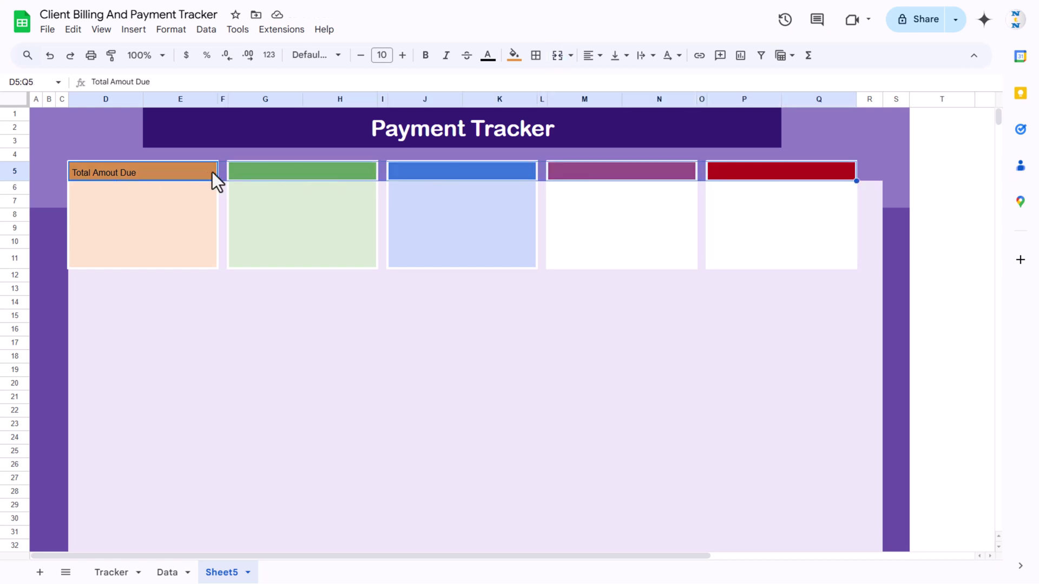
left_click(592, 56)
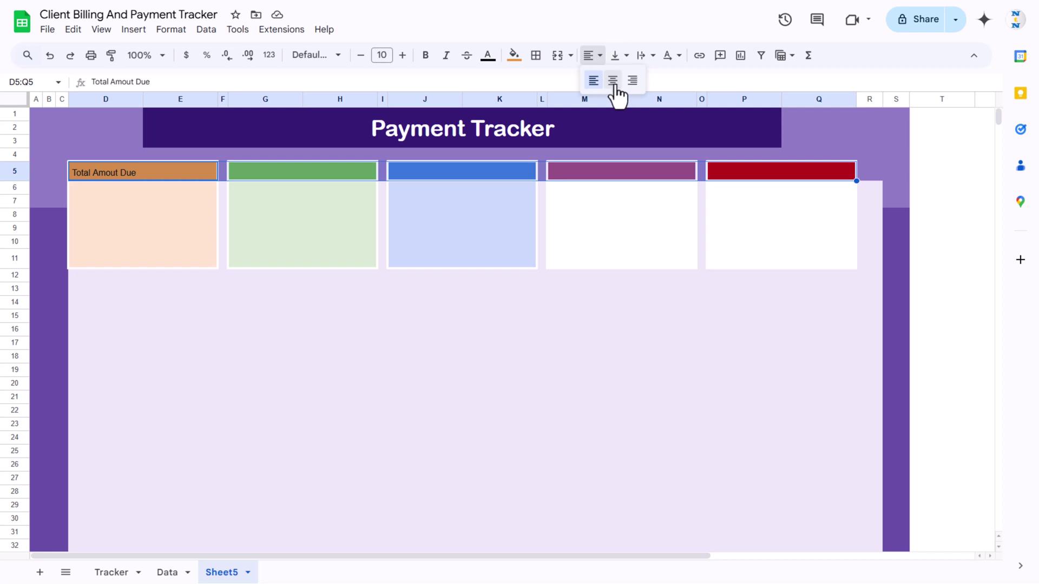
left_click(611, 80)
left_click(625, 58)
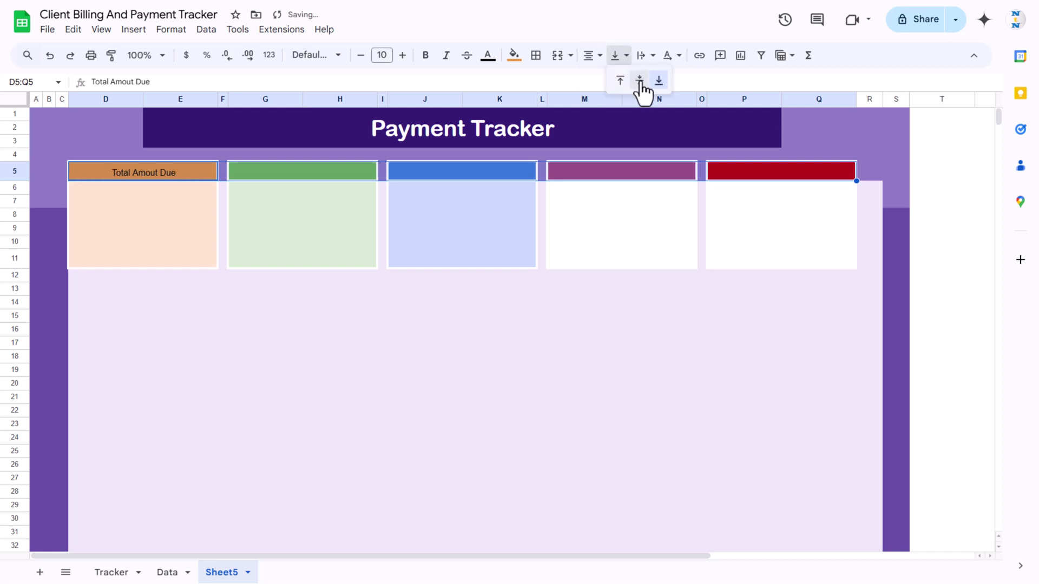
left_click(639, 82)
Format the card headers in D5:Q5 with the Arial Rounded font, size 11 and white text.
left_click(316, 56)
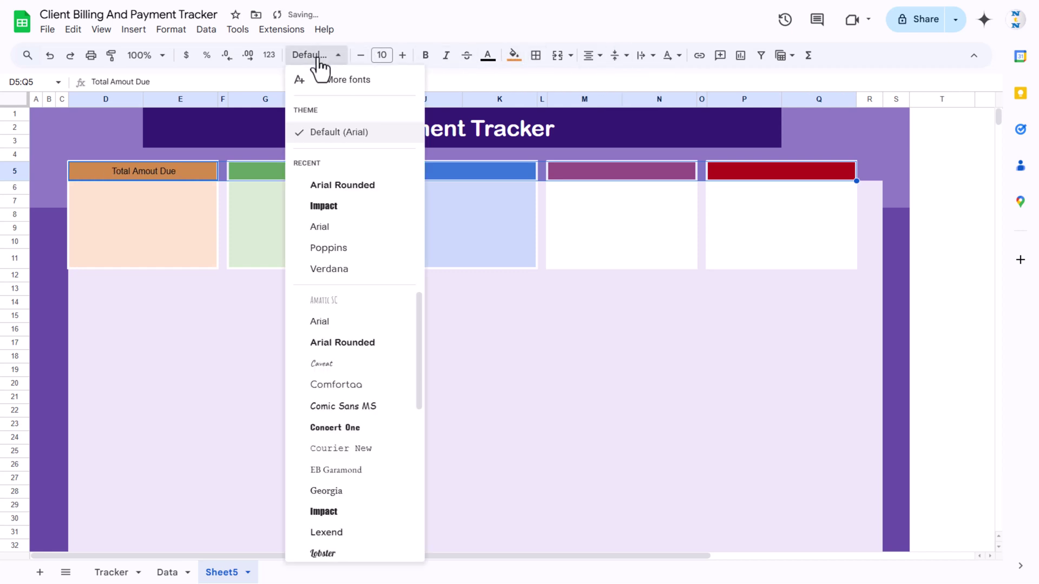
left_click(340, 186)
left_click(402, 55)
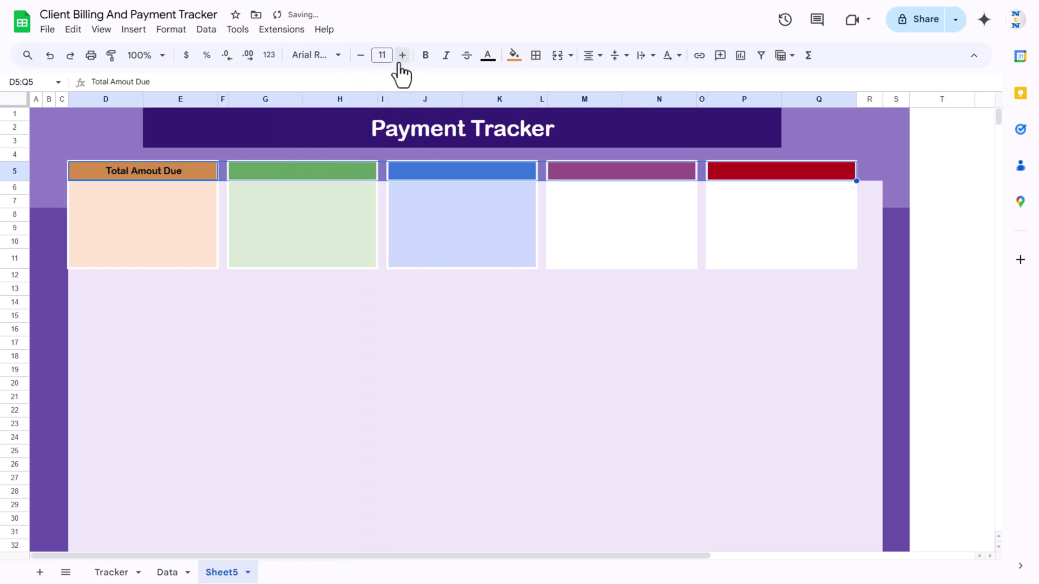
left_click(487, 57)
left_click(620, 101)
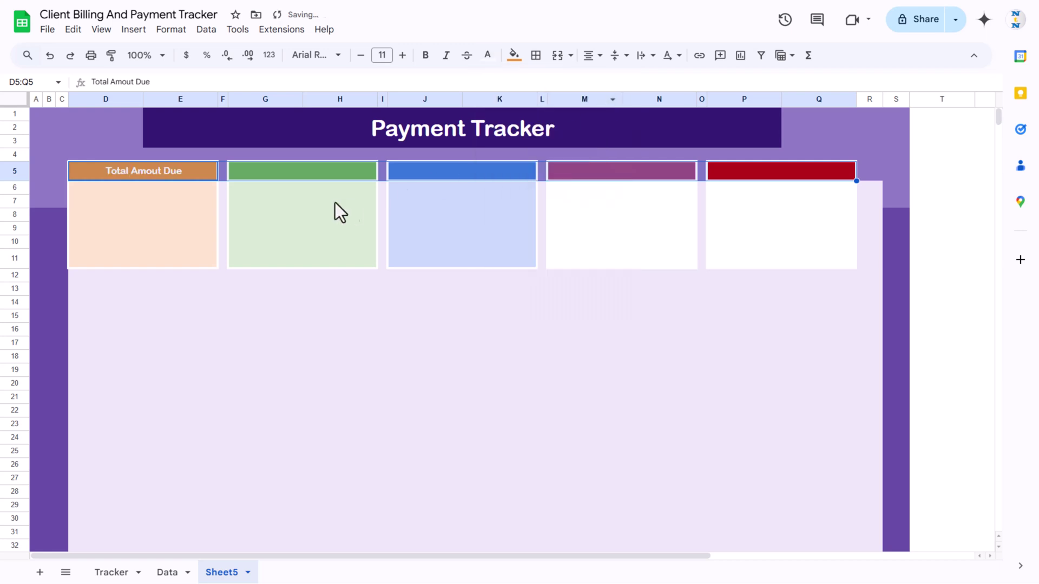
left_click(348, 205)
Enter the heading "Total Payment Received" in the green header G5:H5, reusing the Data sheet's "Payment Received" column title.
left_click(291, 172)
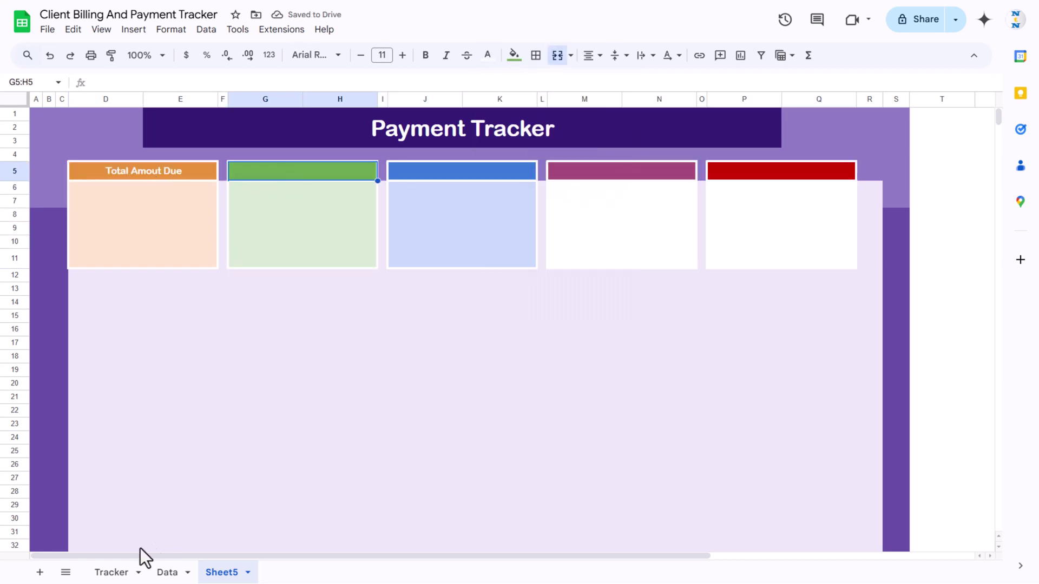
left_click(121, 572)
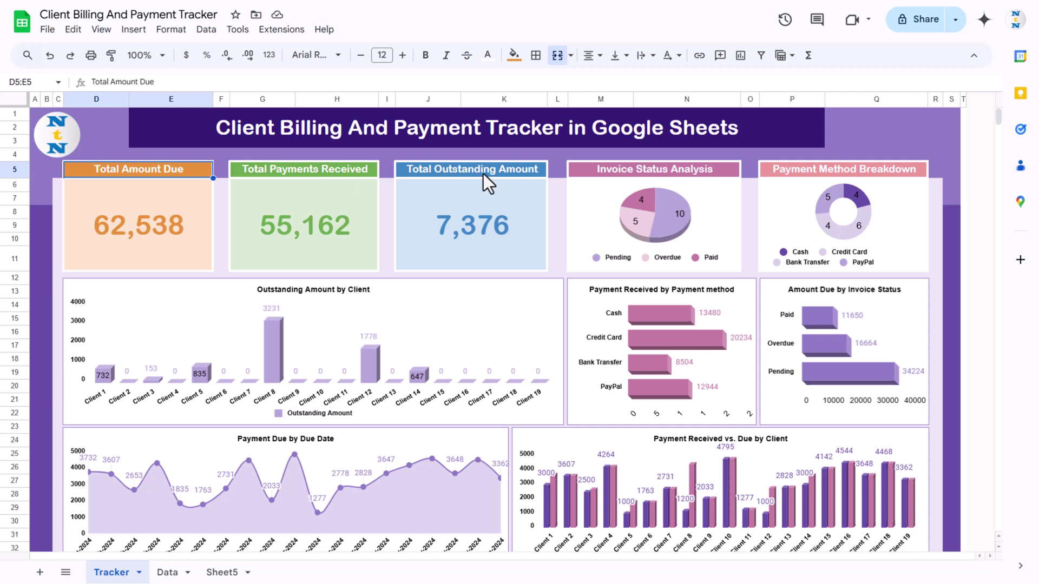
left_click(221, 571)
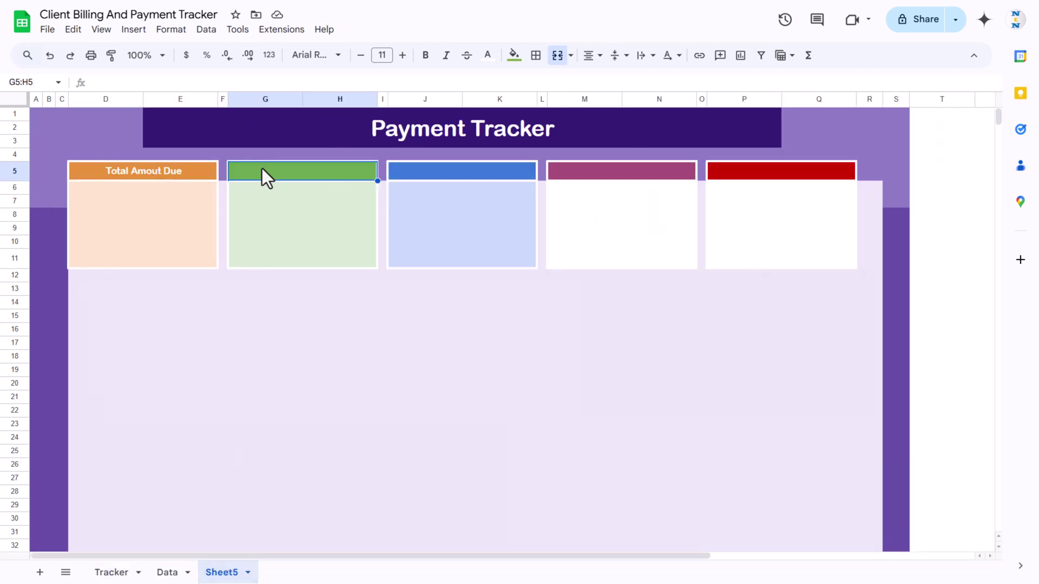
left_click(163, 572)
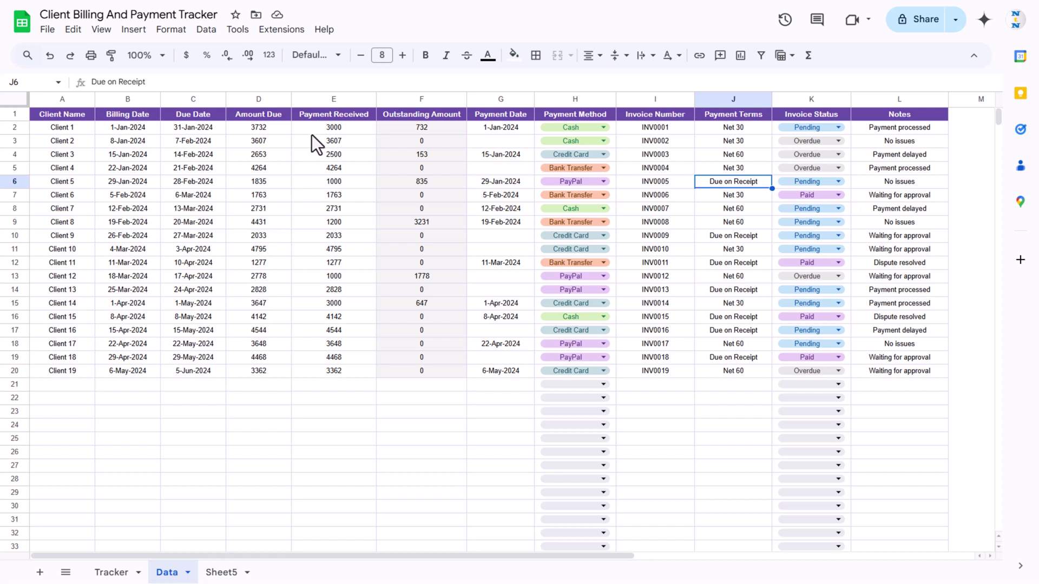
left_click(339, 116)
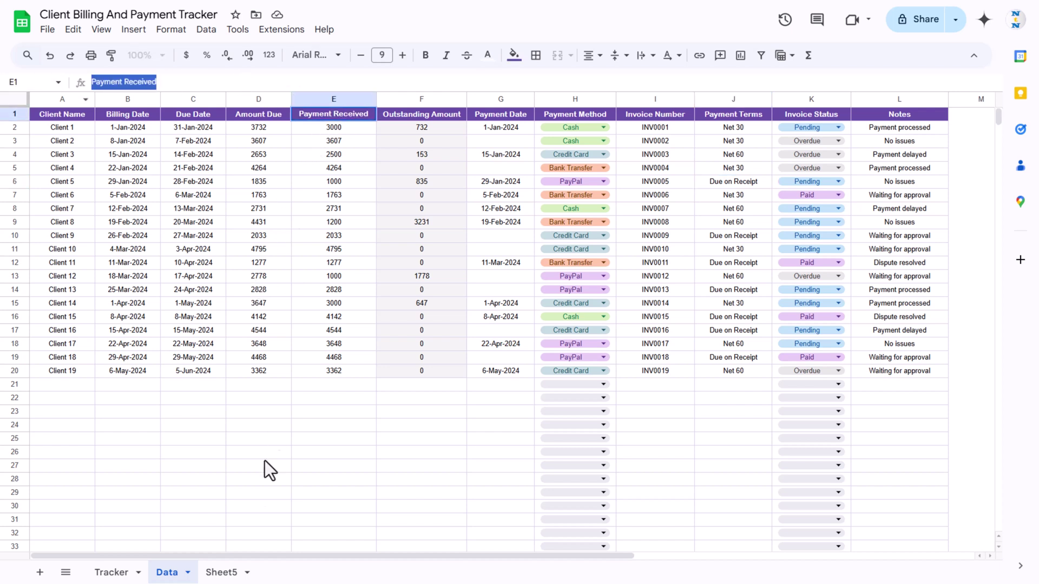
left_click(225, 572)
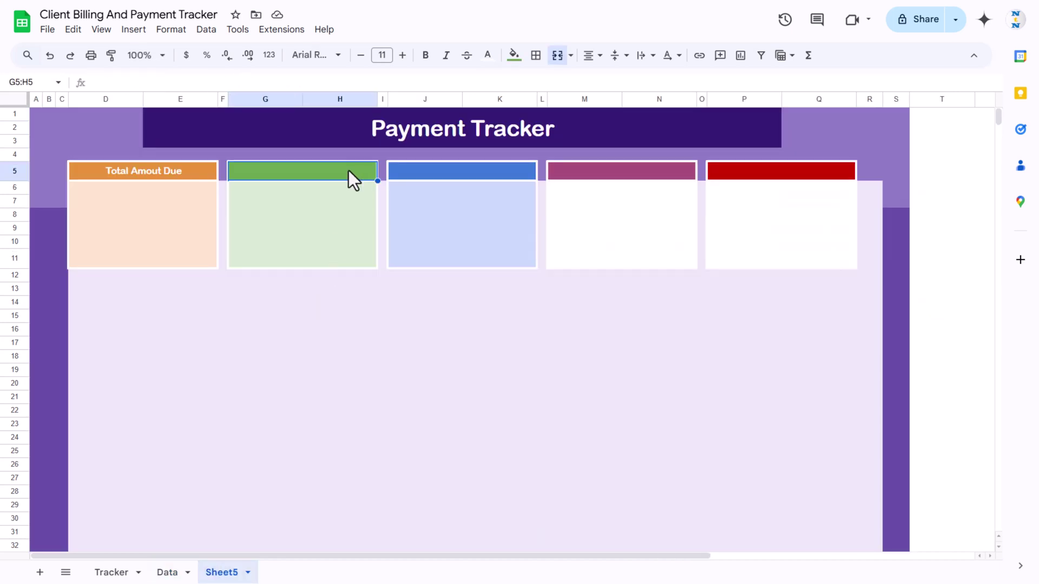
type("Total")
type("Payment Received")
key("Return")
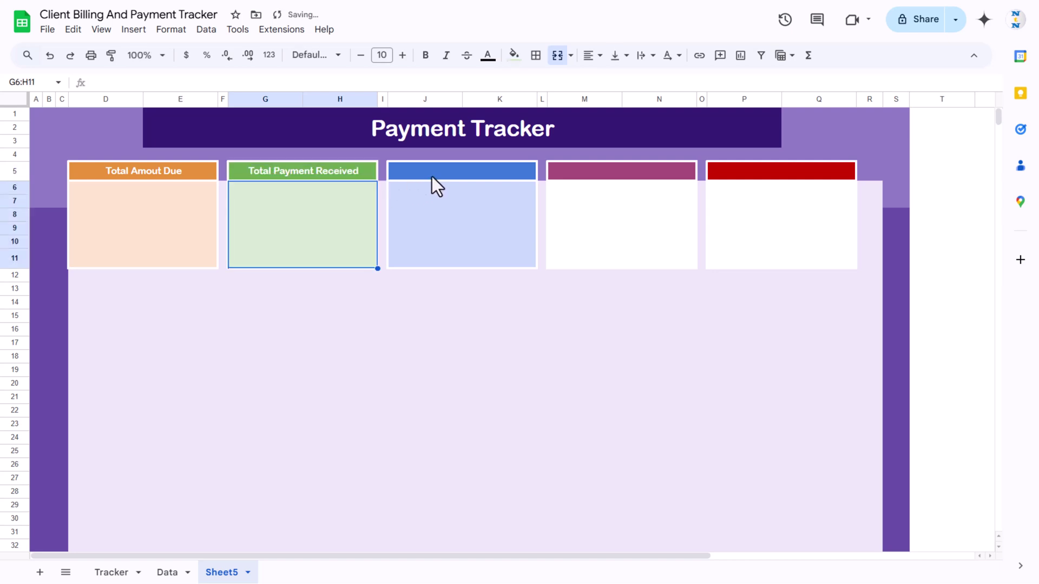
Enter the heading "Total Outstanding Amount" in the blue header J5:K5, reusing the Data sheet's "Outstanding Amount" column title.
left_click(168, 572)
left_click(413, 114)
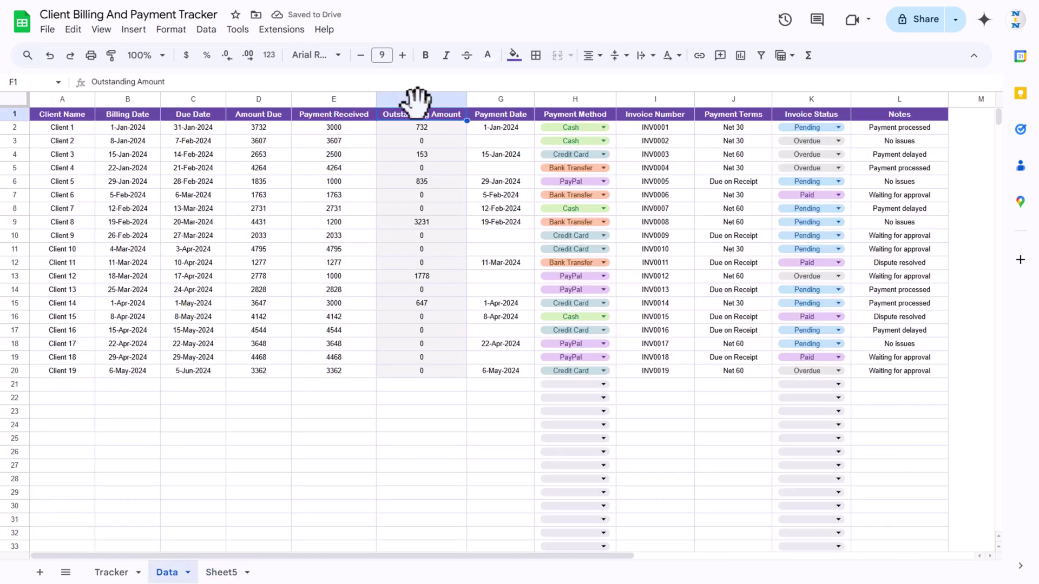
left_click(221, 568)
type("Total ")
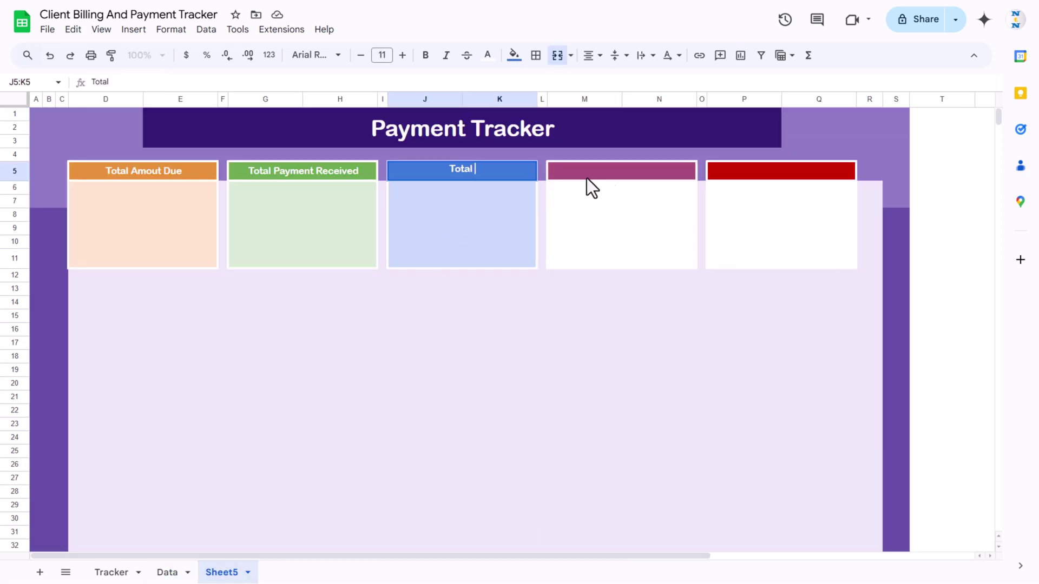
type("Outstanding Amount")
Copy the title "Invoice Status Analysis" from the Tracker sheet into the fourth card's header M5:N5 on Sheet5.
left_click(571, 179)
left_click(111, 572)
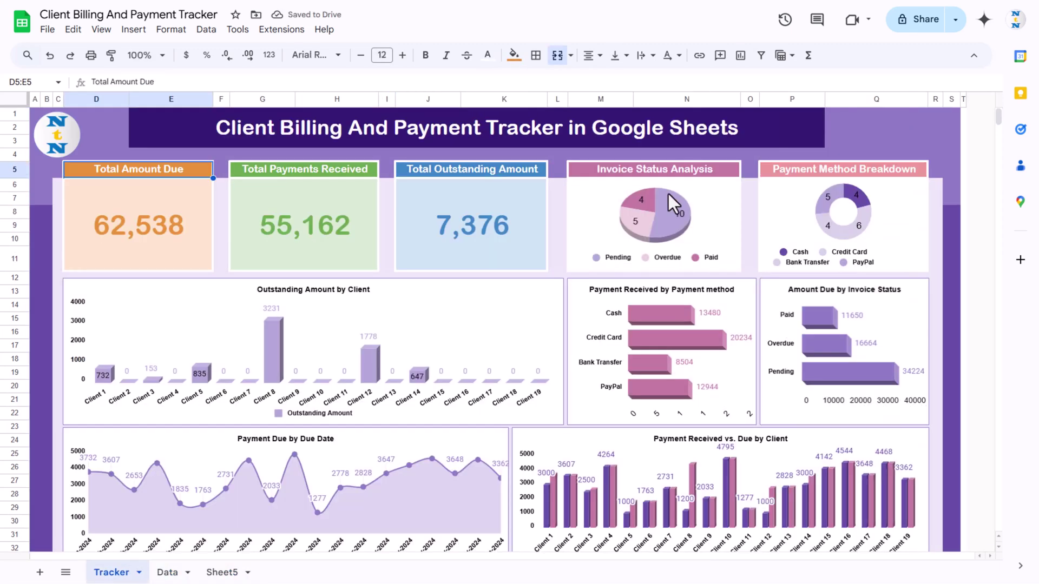
left_click(657, 170)
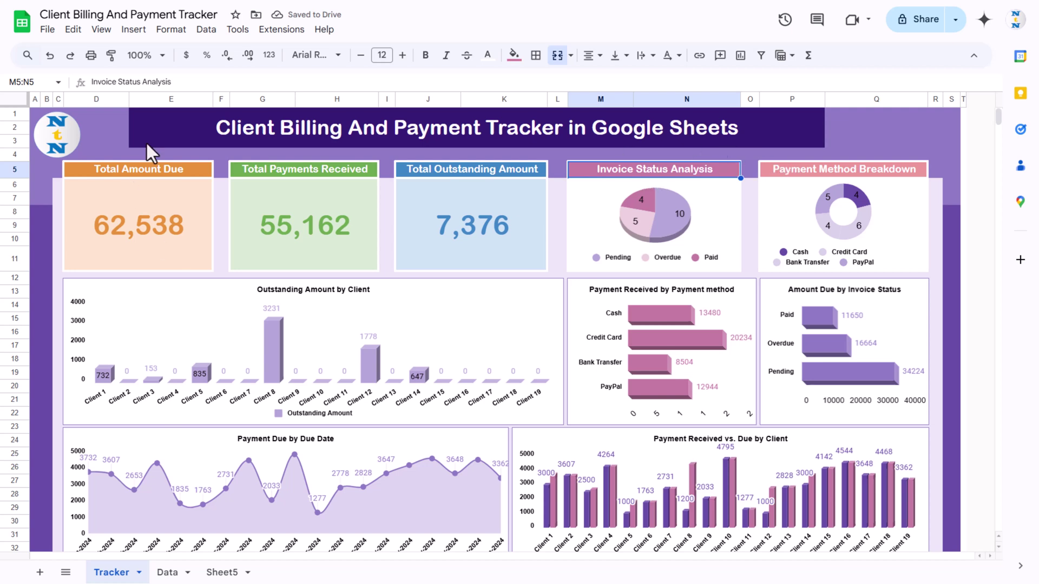
triple_click(168, 81)
key("ctrl+c")
left_click(221, 572)
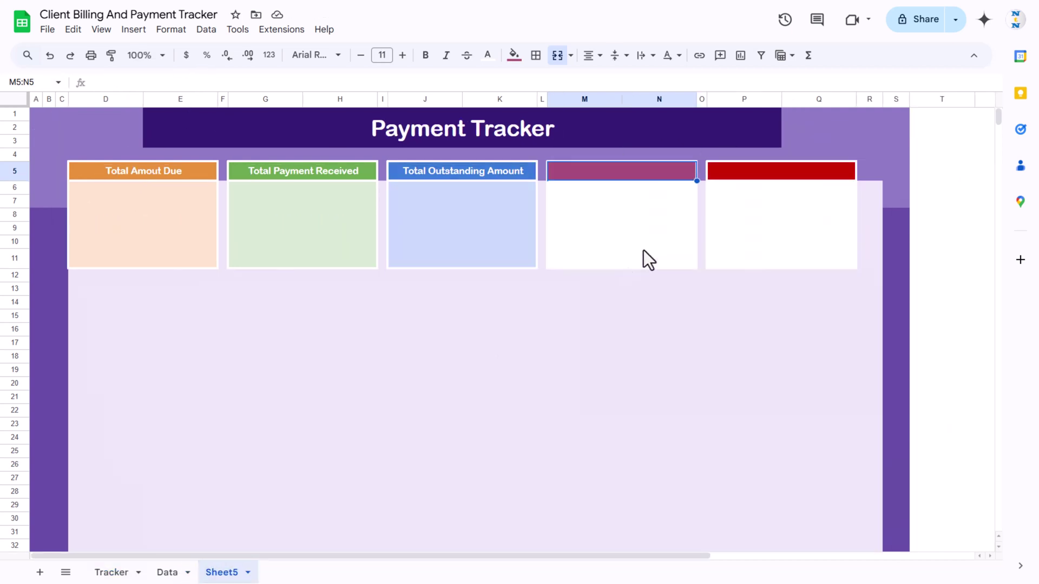
key("ctrl+v")
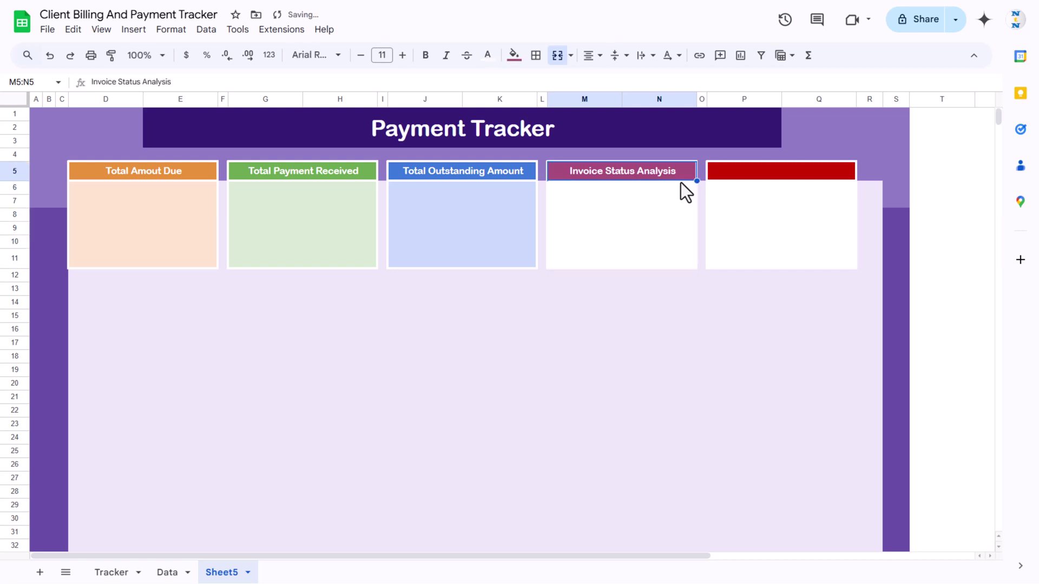
Copy the title "Payment Method Breakdown" from the Tracker sheet into the fifth card's red header P5:Q5 on Sheet5.
left_click(111, 572)
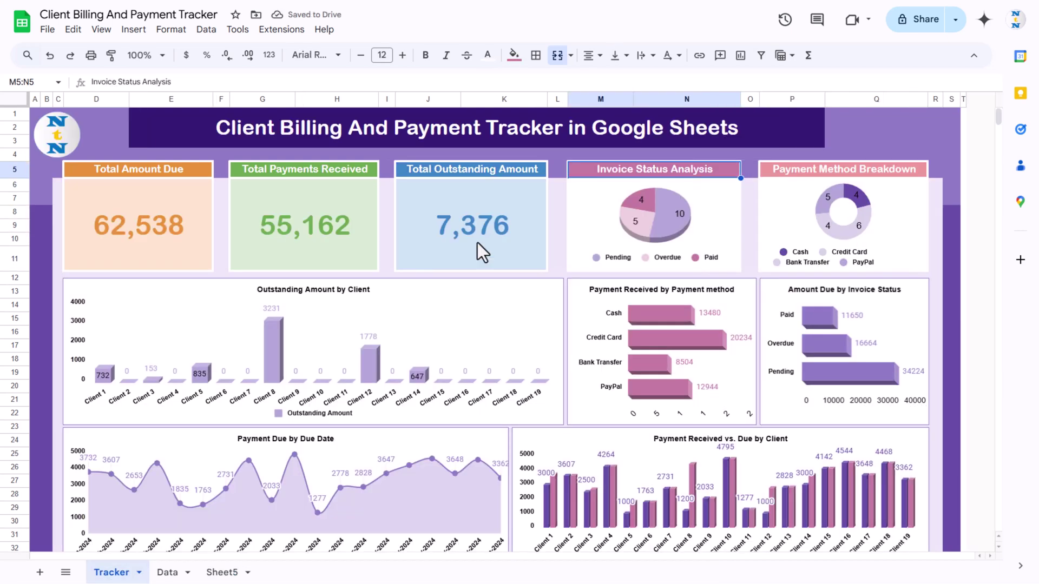
left_click(827, 173)
triple_click(227, 81)
key("ctrl+c")
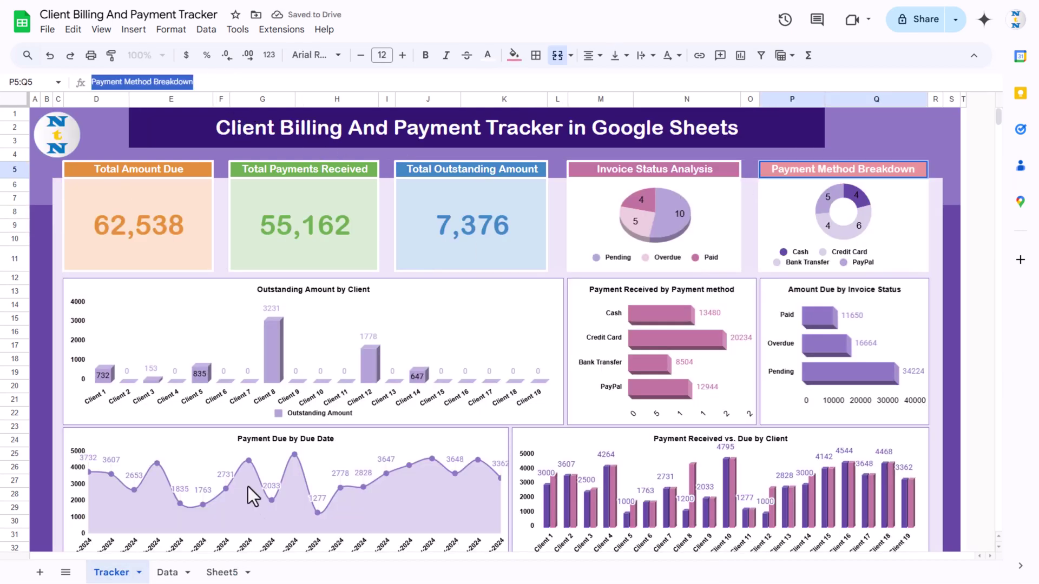
left_click(221, 573)
key("ctrl+v")
Enter the formula =SUM(Data!D:D) in the first card's body D6:E11 to total the Amount Due column.
key("Left")
key("Left")
key("Left")
key("Left")
key("Left")
key("Left")
key("Left")
key("Left")
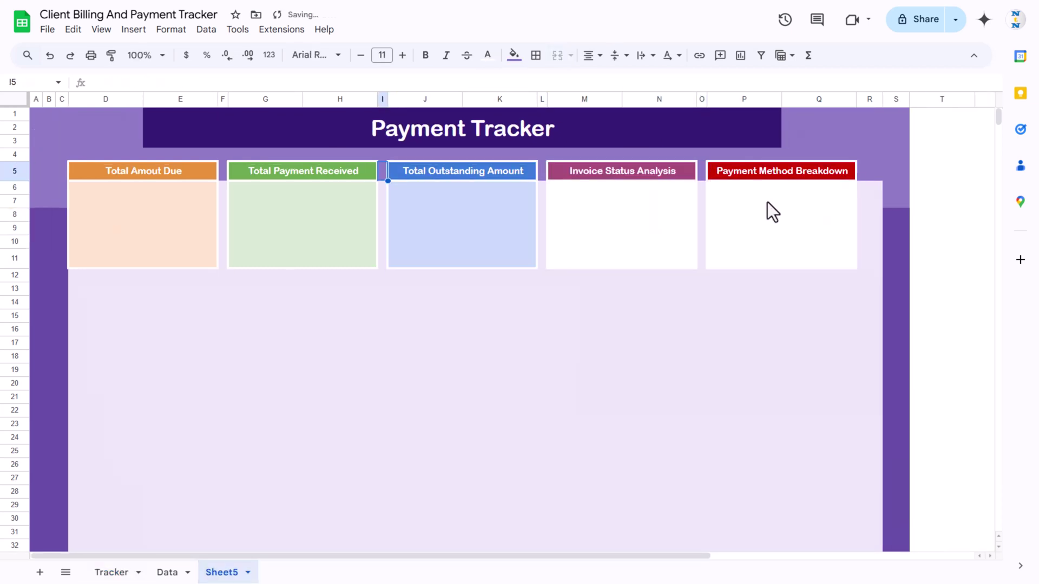
key("Down")
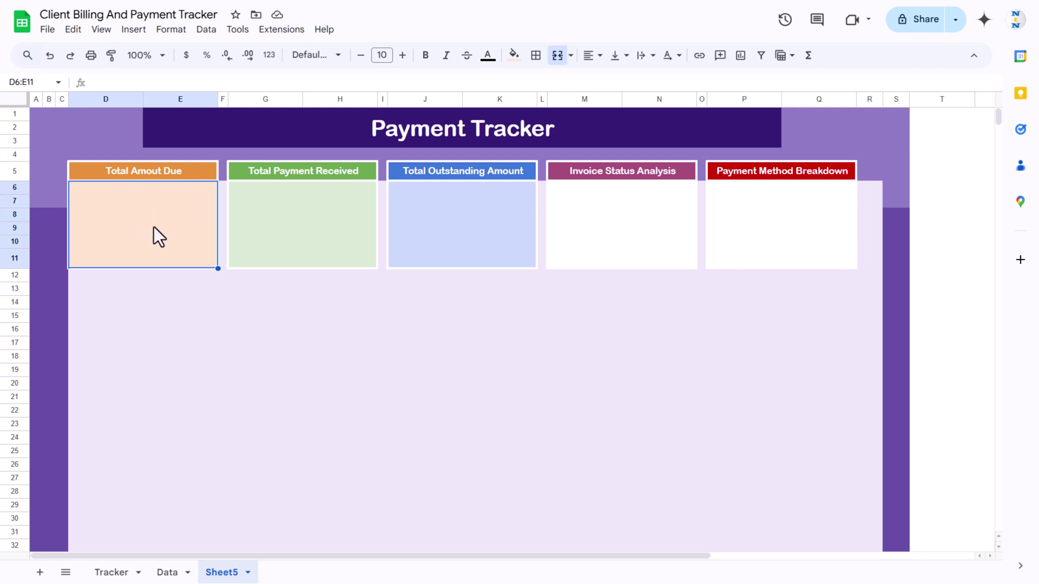
type("=sum")
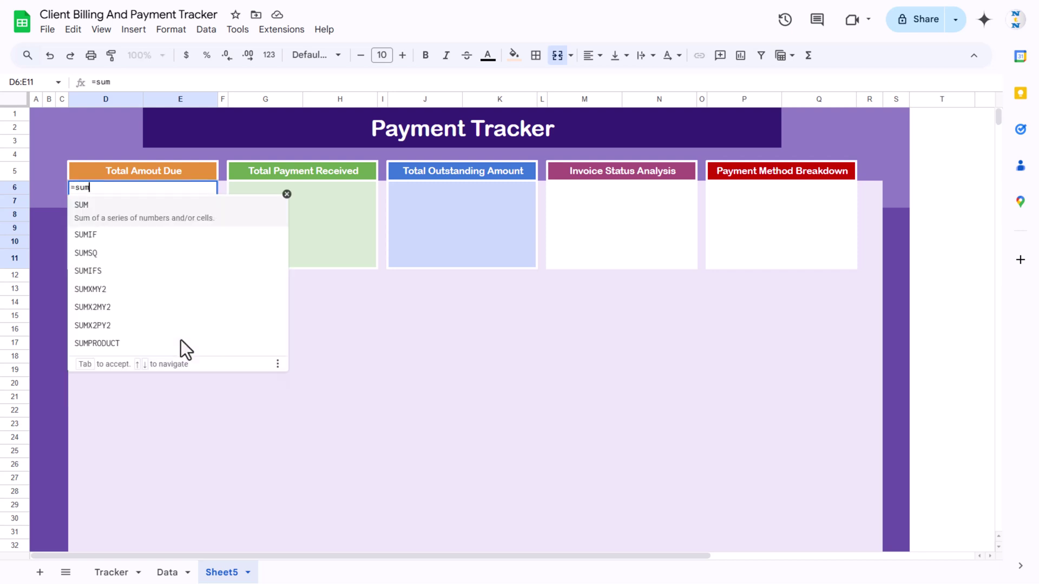
key("Tab")
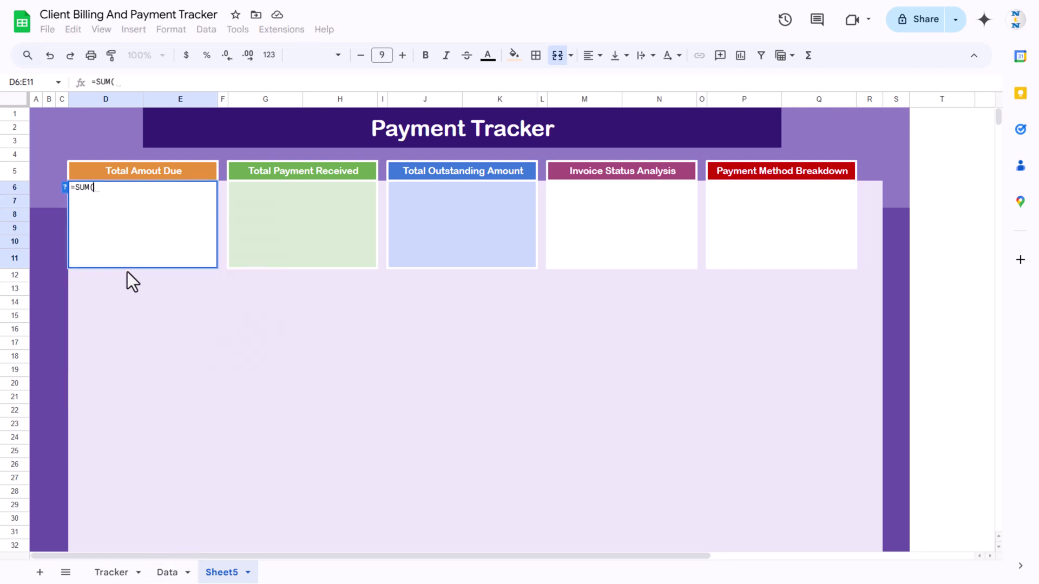
left_click(167, 573)
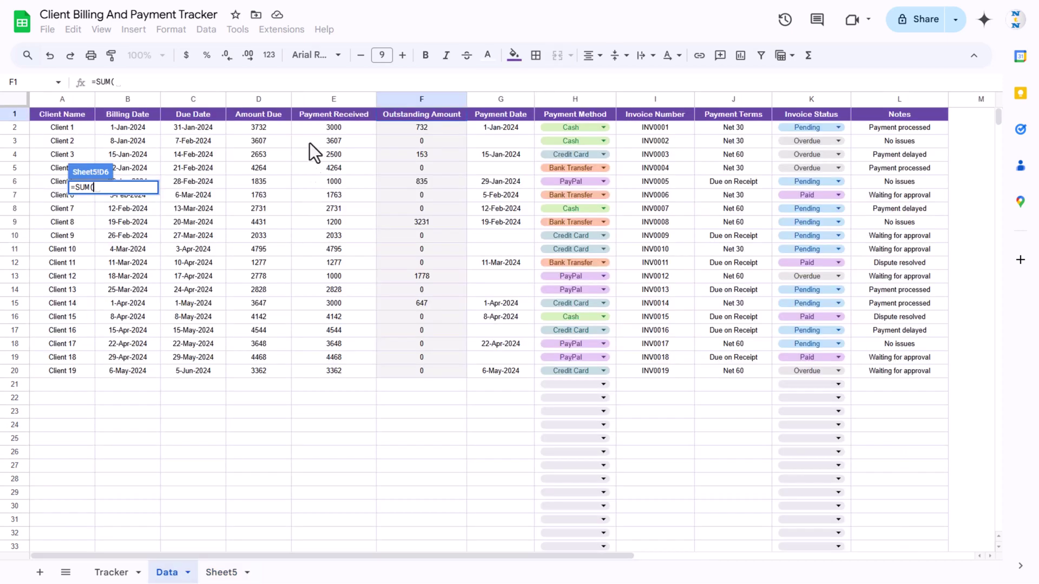
left_click(263, 98)
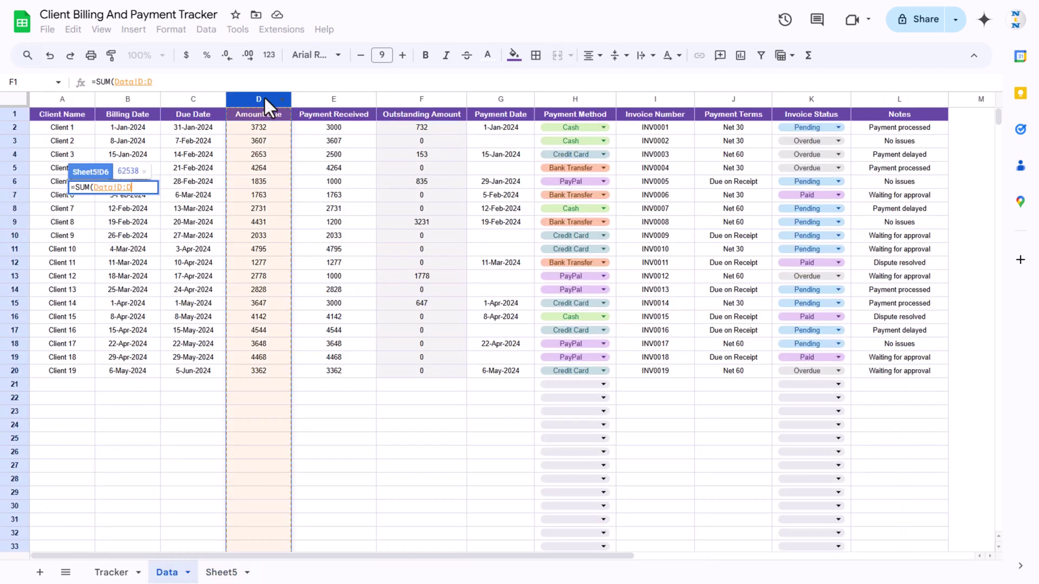
key("Return")
key("Up")
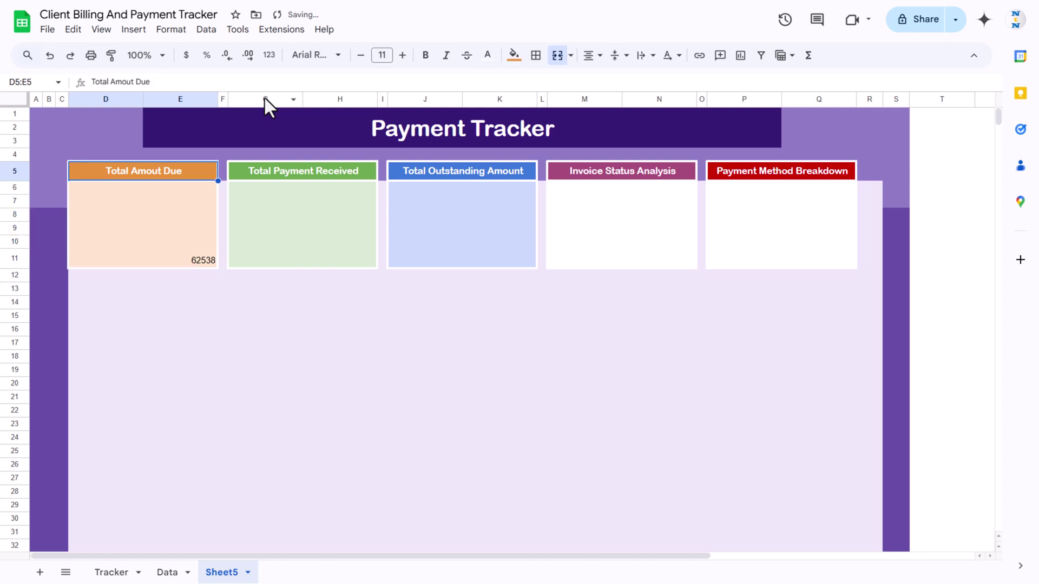
Center the contents of the first three card bodies, D6:K11, both horizontally and vertically.
left_click(178, 215)
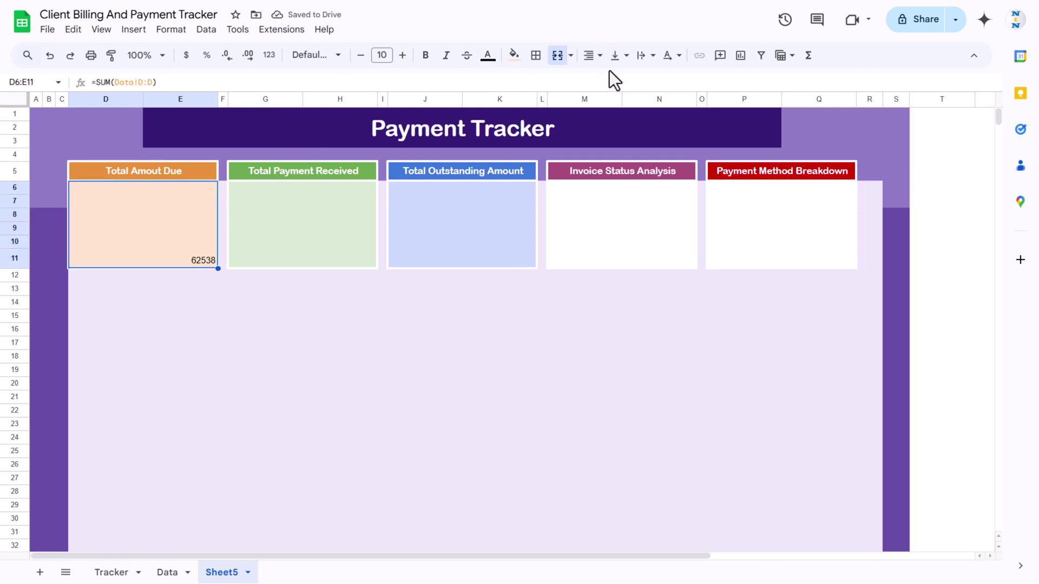
left_click(601, 55)
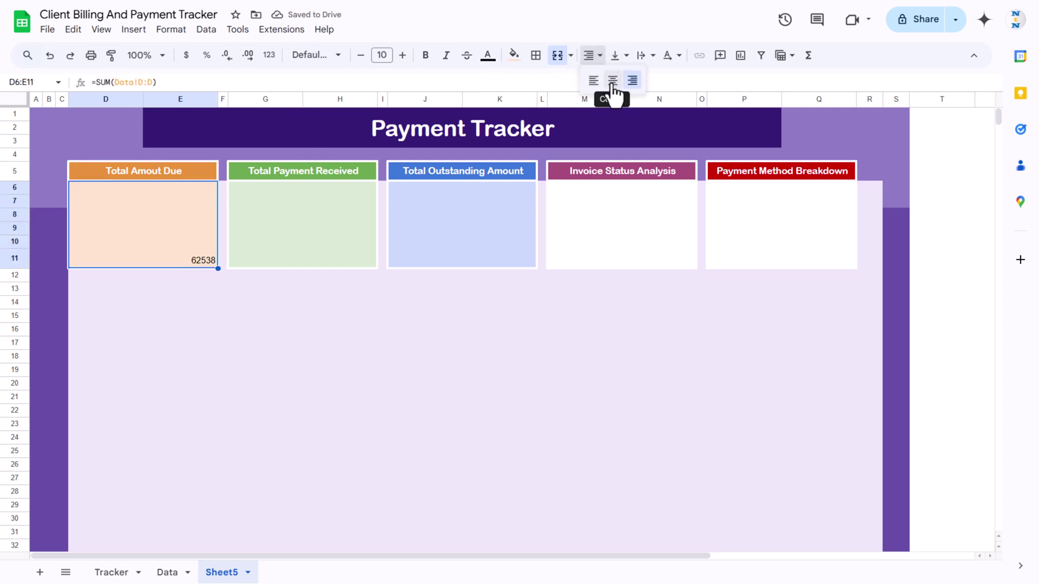
left_click(629, 80)
left_click(473, 226, "shift")
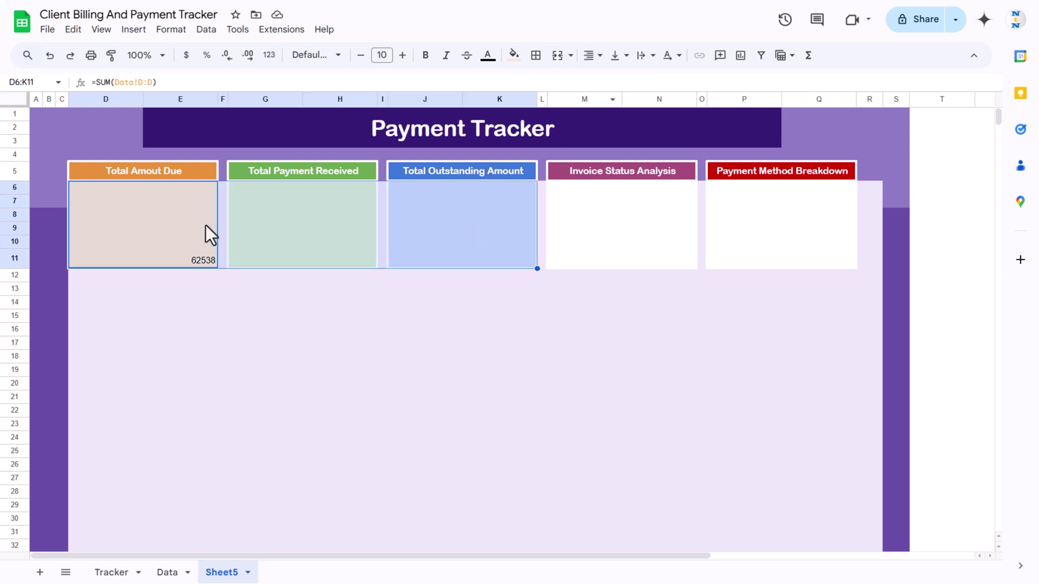
left_click(600, 56)
left_click(630, 79)
left_click(600, 56)
left_click(610, 80)
left_click(617, 56)
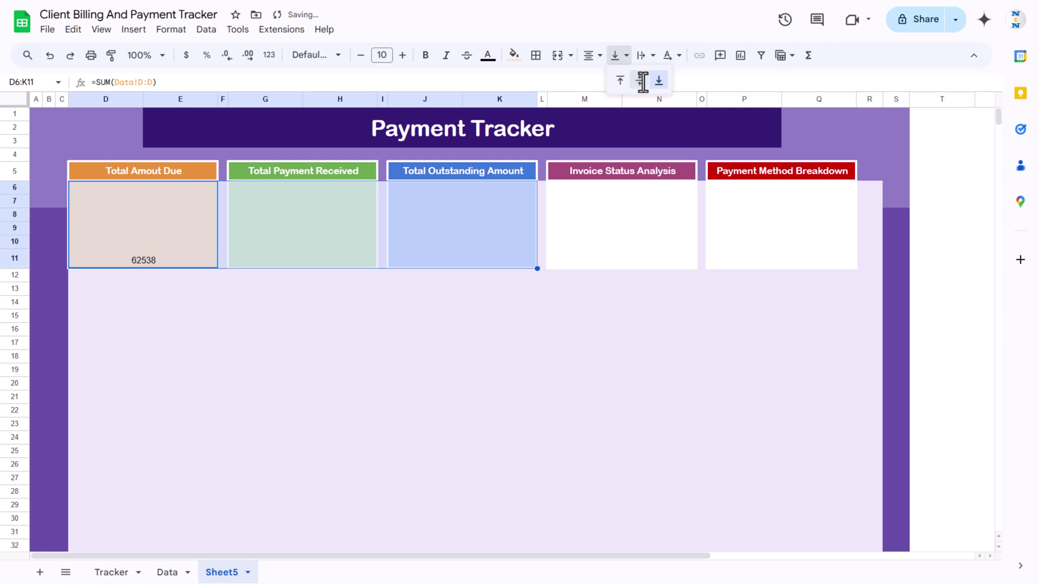
left_click(643, 80)
Set the font of the first three card bodies, D6:K11, to Arial Rounded at size 30.
left_click(316, 56)
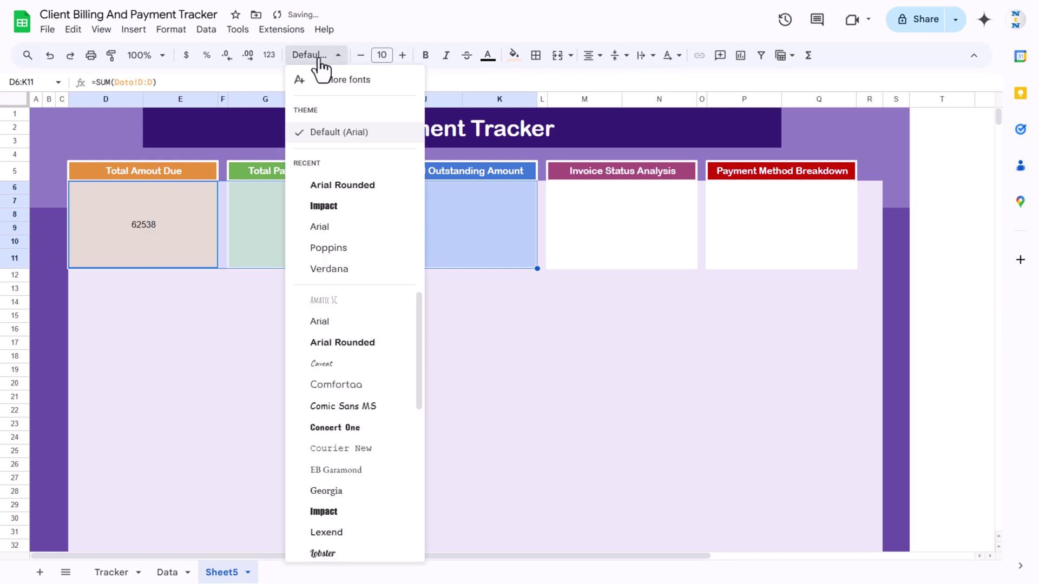
left_click(350, 189)
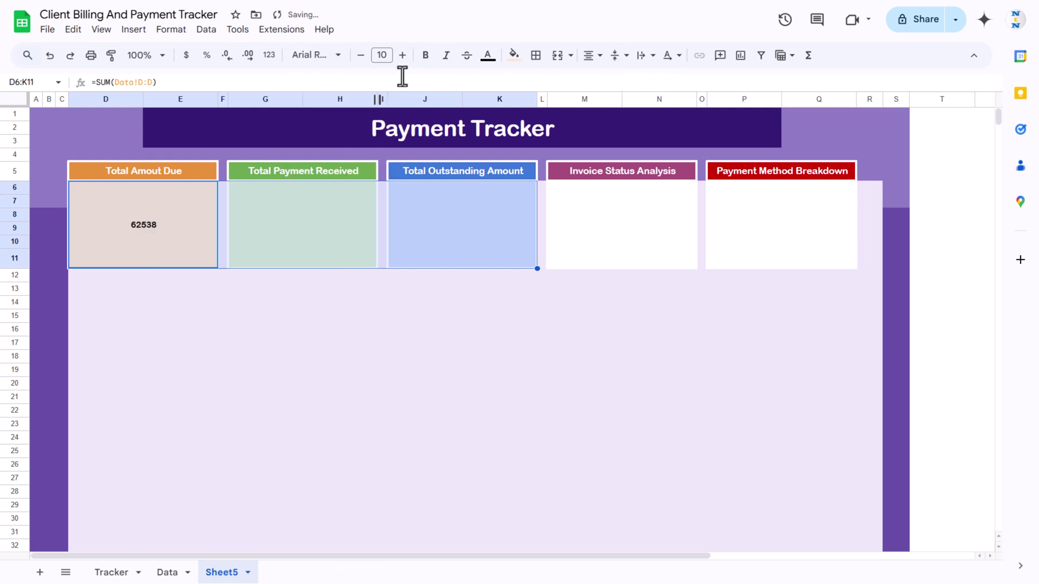
left_click(403, 57)
left_click(403, 57)
left_click(403, 56)
left_click(403, 56)
left_click(403, 56)
left_click(403, 56)
left_click(403, 56)
left_click(403, 56)
left_click(403, 57)
left_click(403, 56)
left_click(403, 56)
left_click(403, 56)
left_click(403, 57)
left_click(403, 56)
left_click(403, 57)
left_click(403, 56)
left_click(403, 56)
left_click(403, 56)
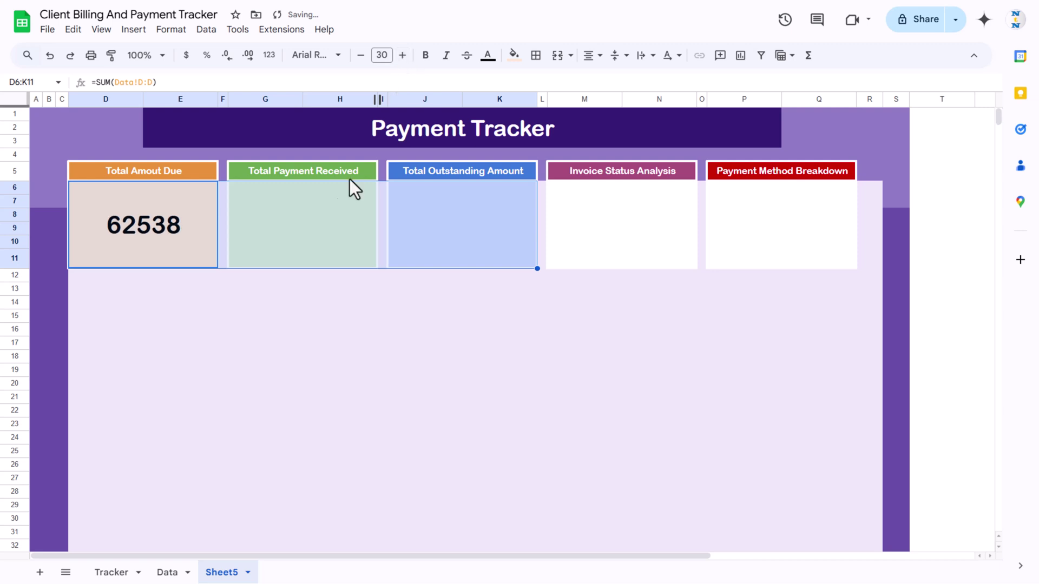
Color the total in the first card's body D6:E11 dark orange, a shade darker than its header.
left_click(167, 231)
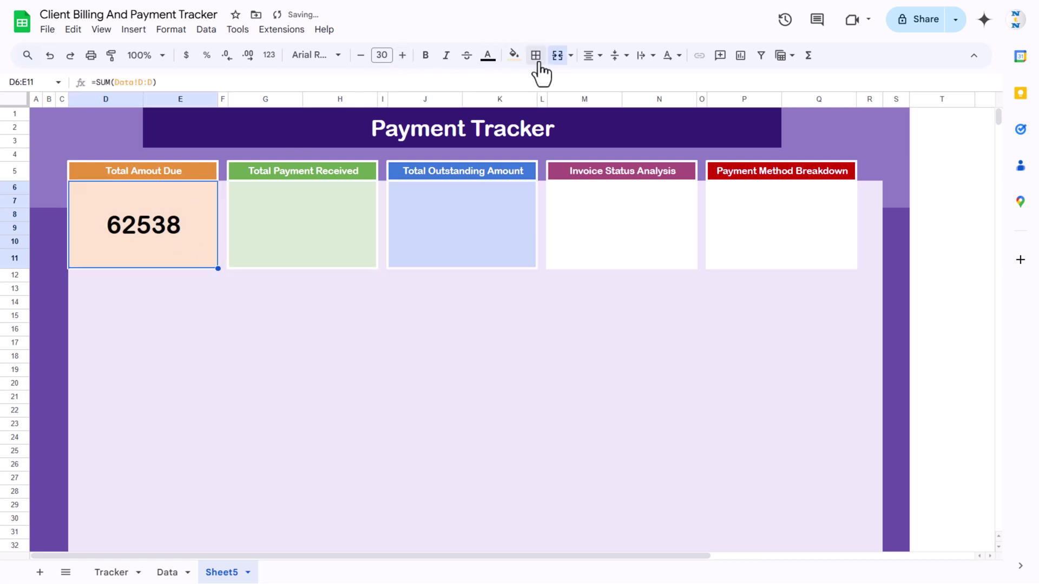
left_click(488, 56)
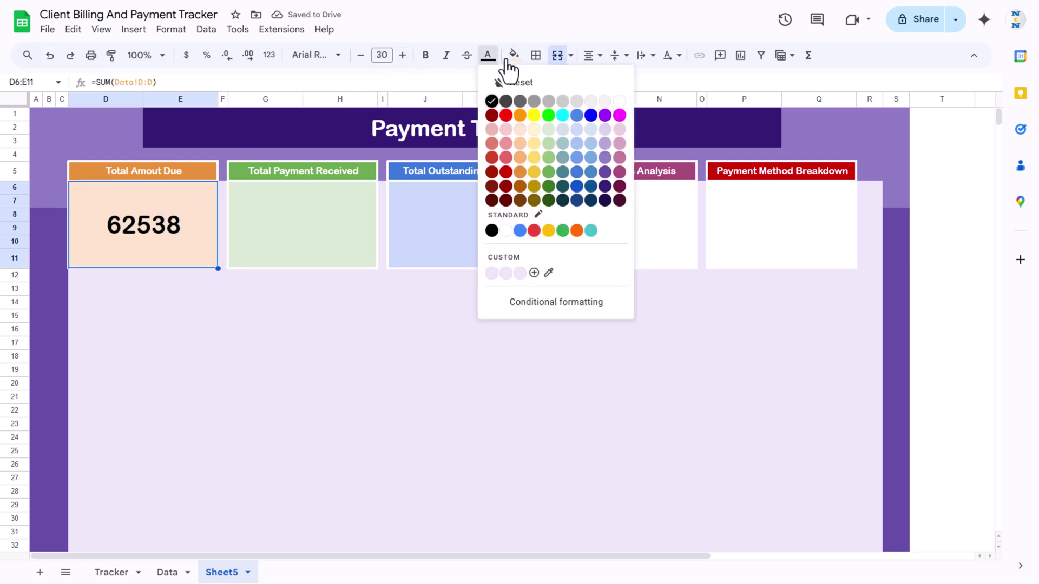
left_click(521, 172)
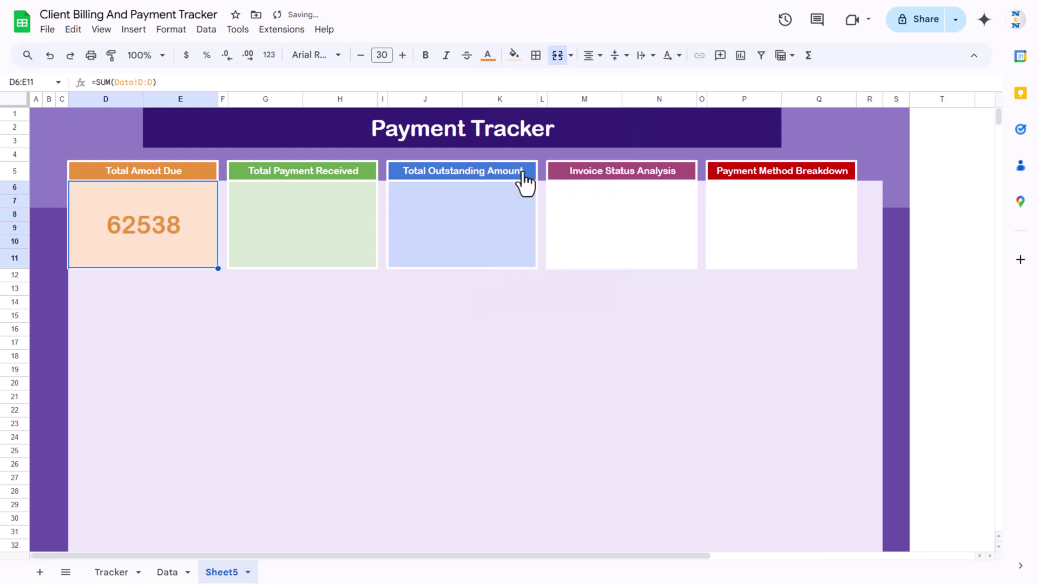
left_click(488, 55)
left_click(523, 192)
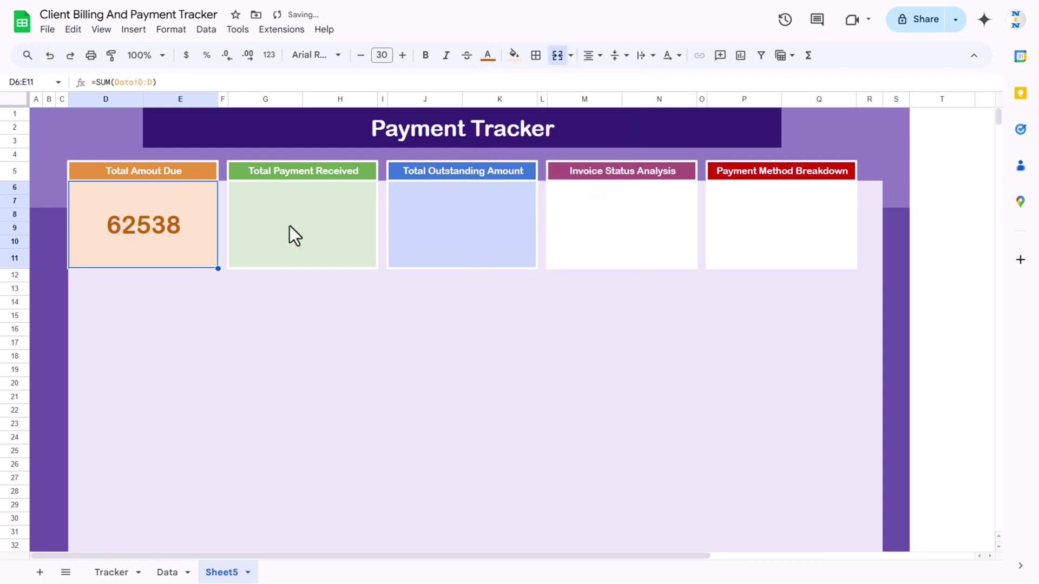
Format the Total Amount Due value in D6:E11 as a number with a thousands separator and no decimals.
left_click(284, 222)
left_click(148, 225)
left_click(265, 67)
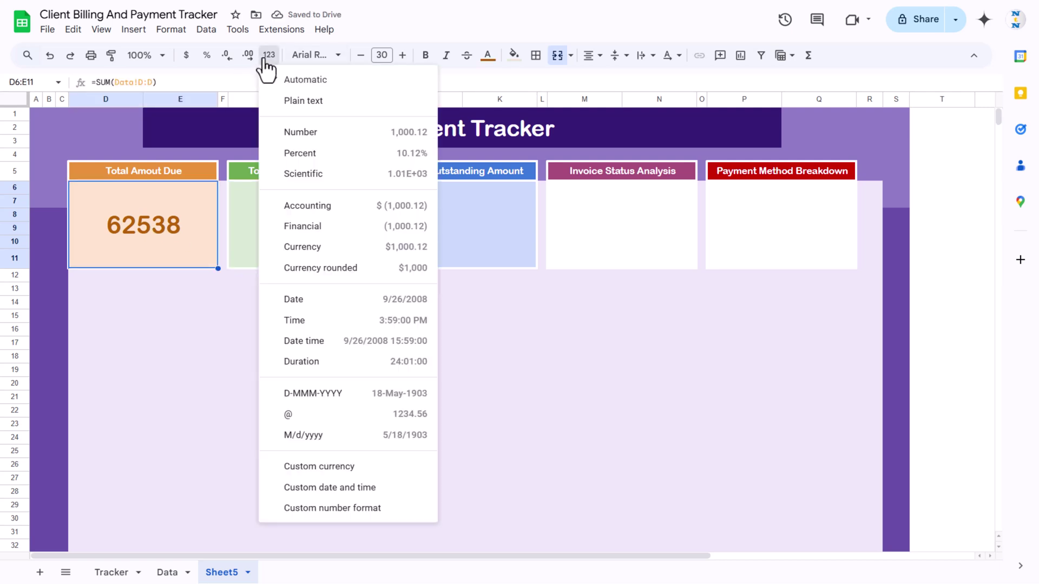
left_click(364, 135)
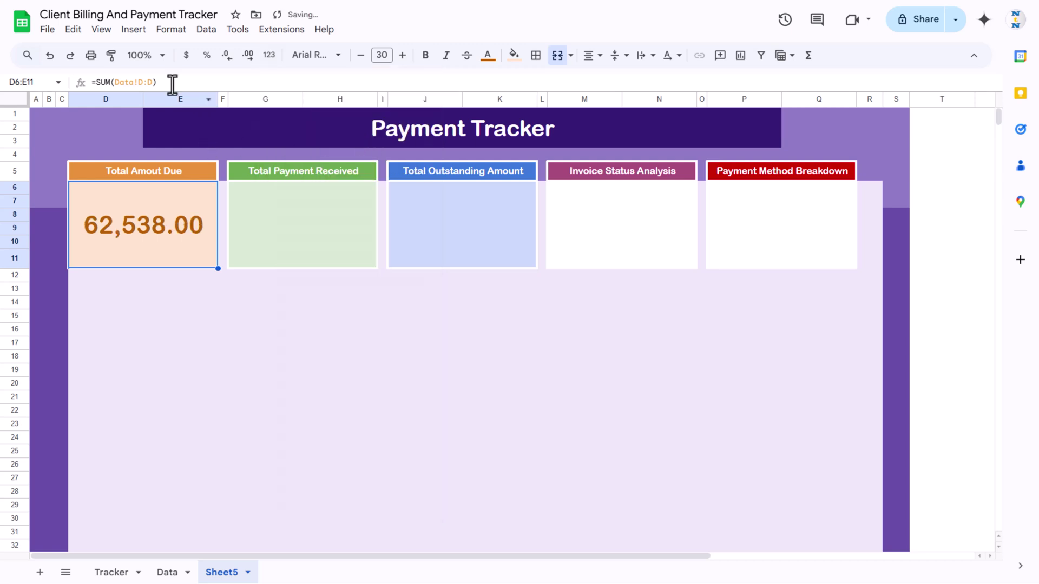
left_click(229, 60)
left_click(230, 61)
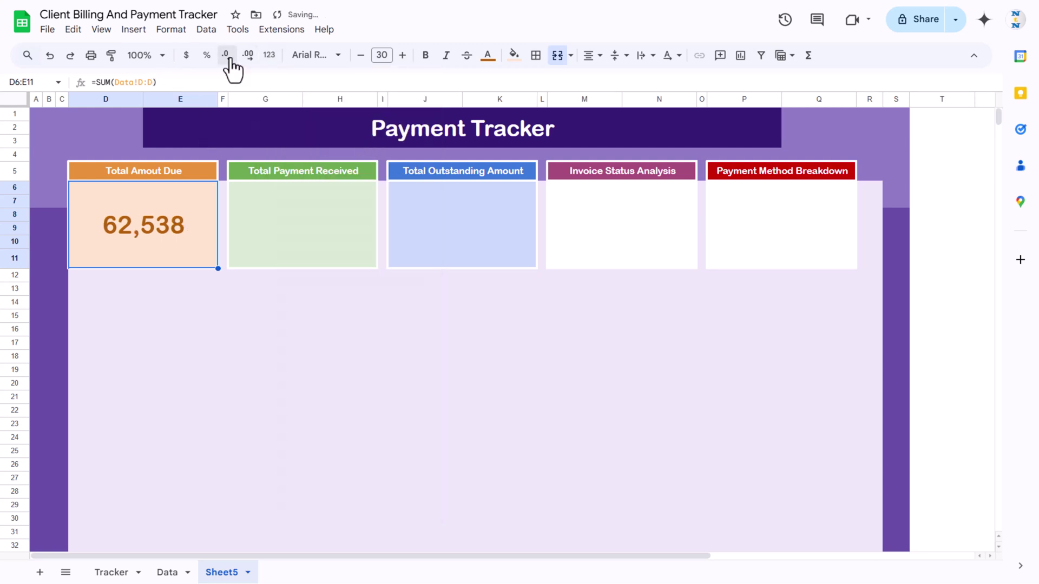
Enter =SUM(Data!E:E) in the second card's body G6:H11 to total Payment Received, and color the value green like its header.
left_click(282, 229)
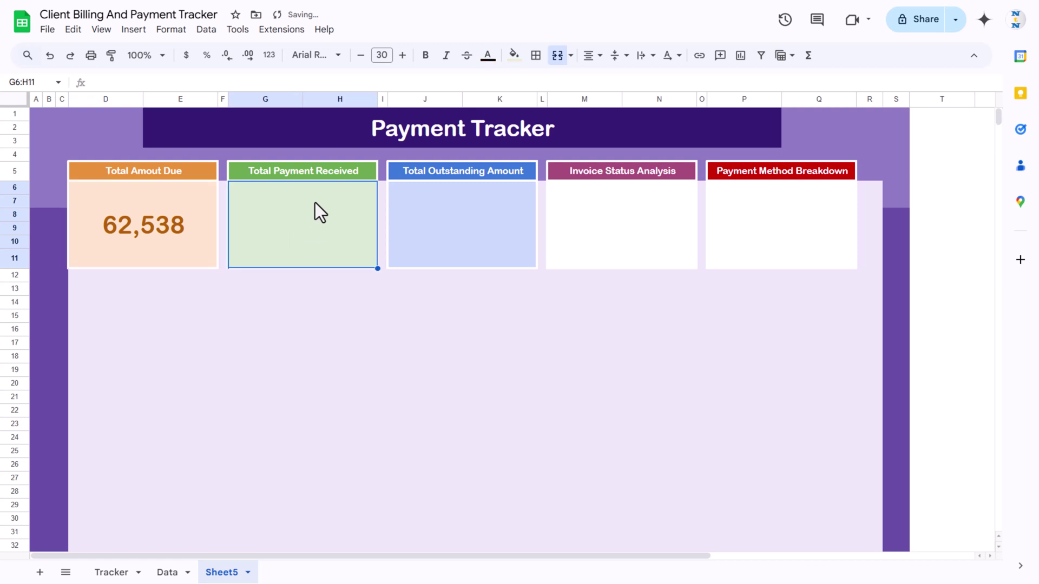
type("=sum(")
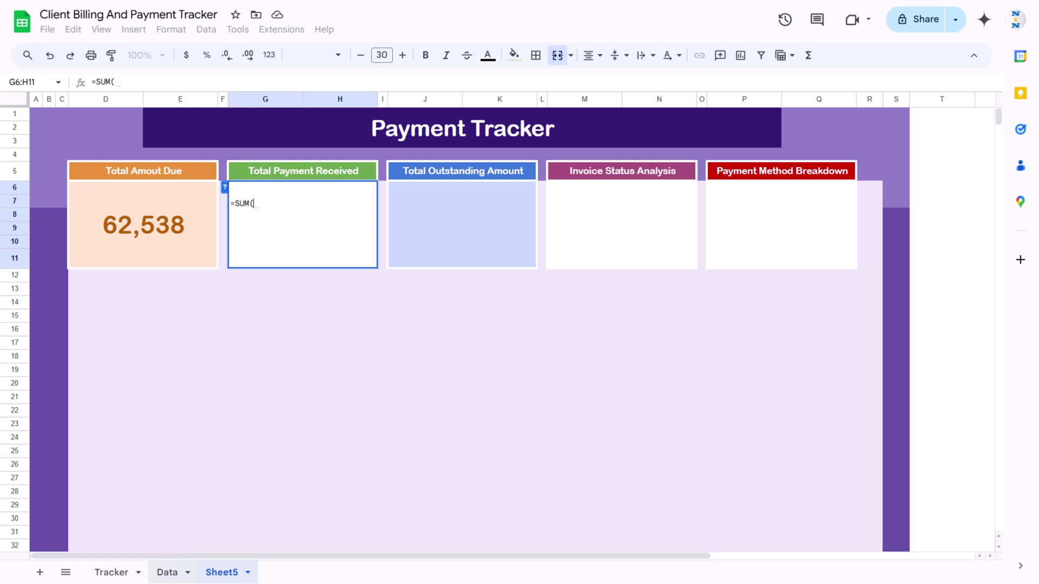
left_click(167, 573)
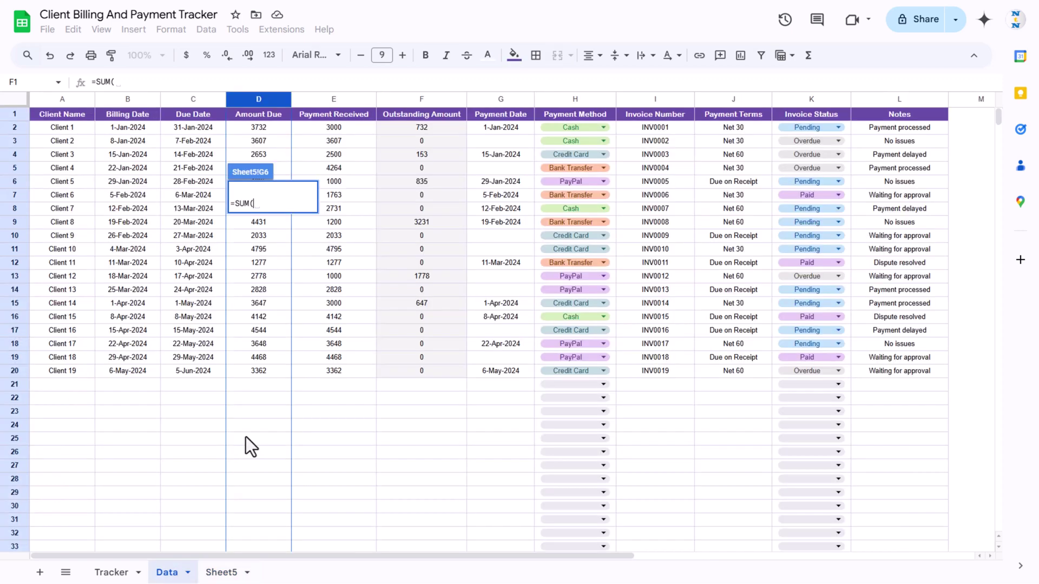
left_click(340, 99)
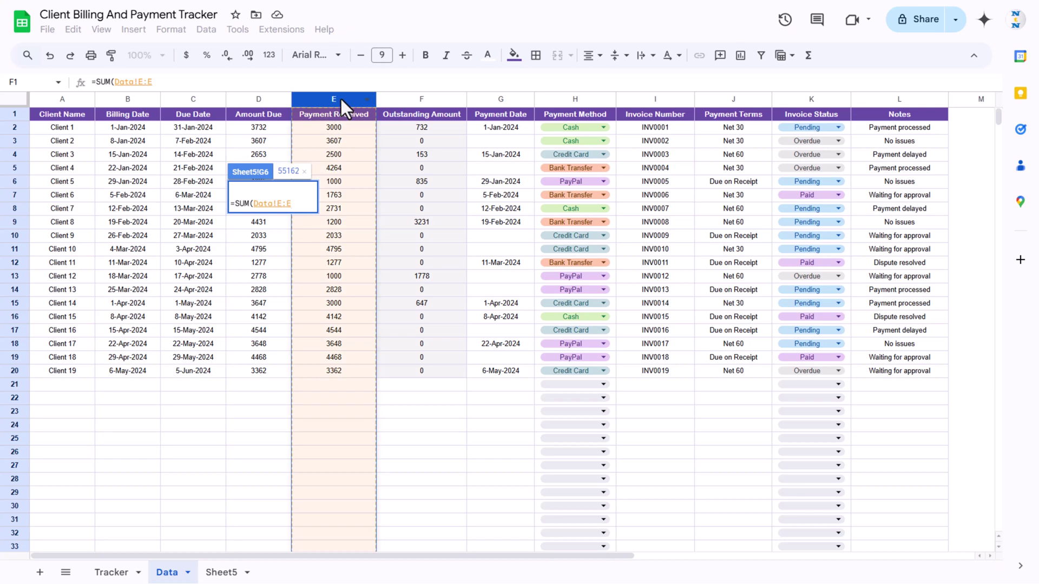
key("Return")
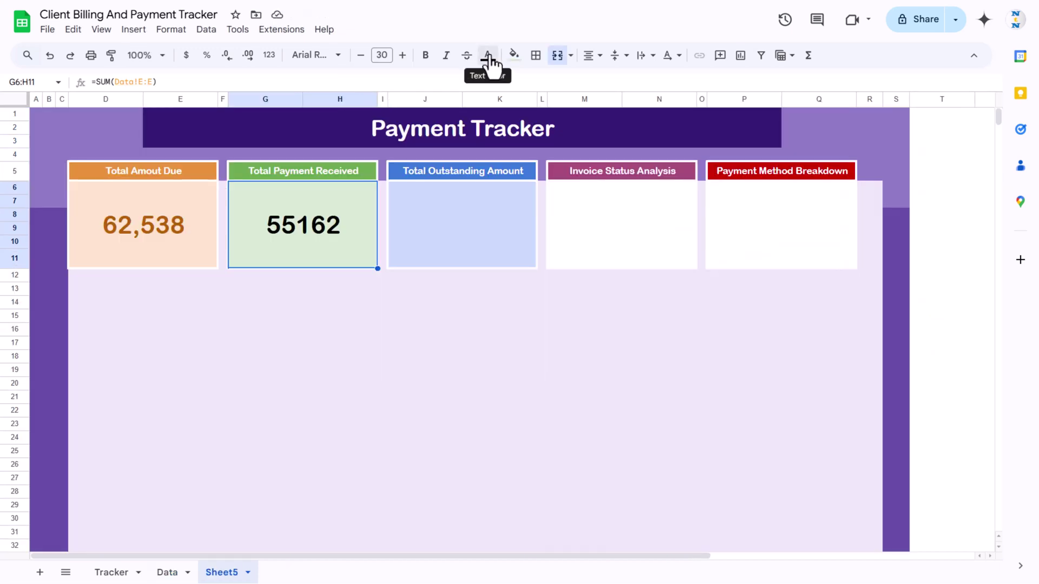
left_click(488, 57)
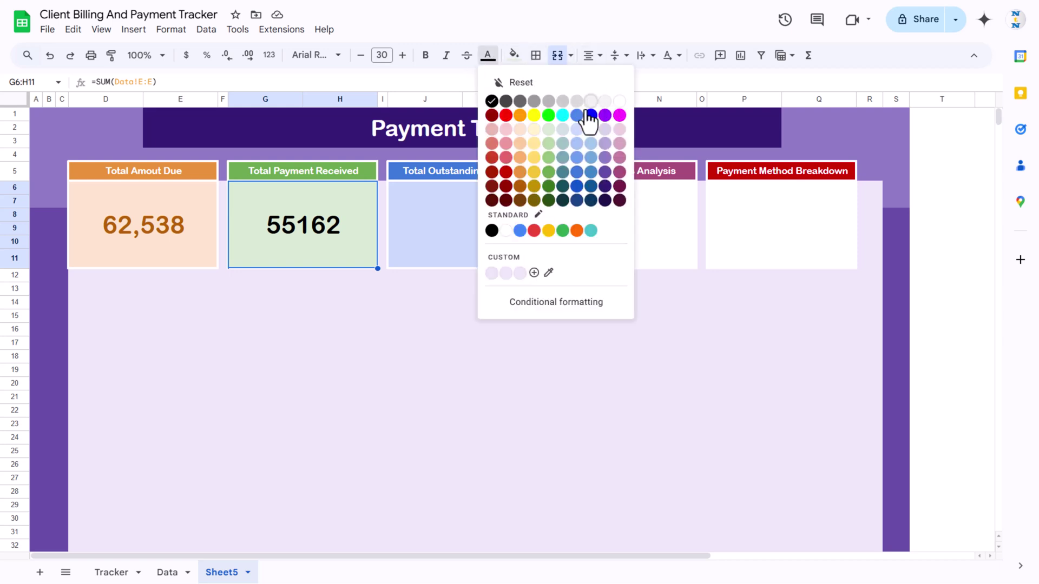
left_click(549, 173)
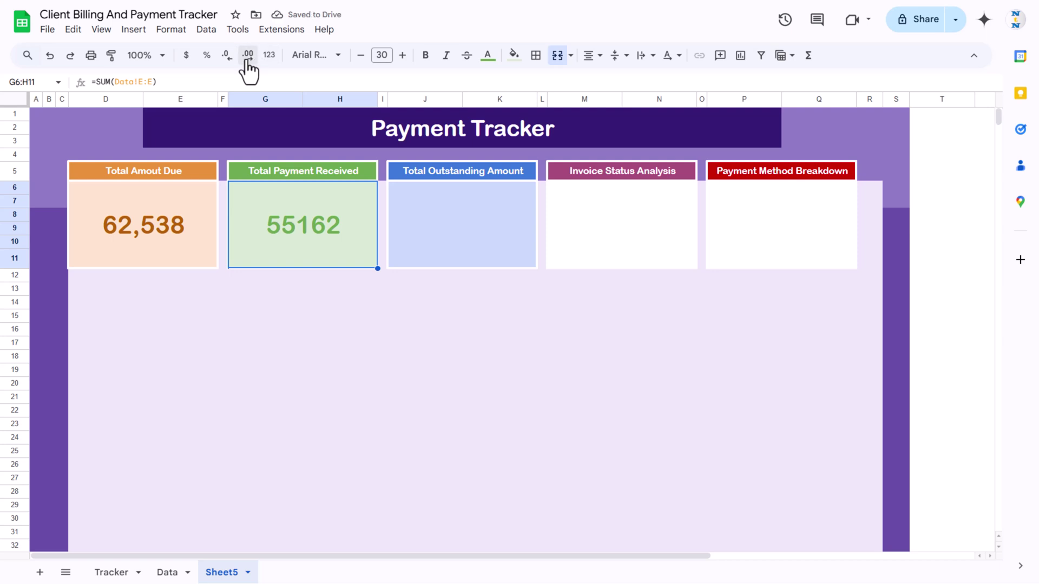
Format the second and third card bodies, G6:K11, as numbers with a thousands separator and no decimals.
left_click(444, 220)
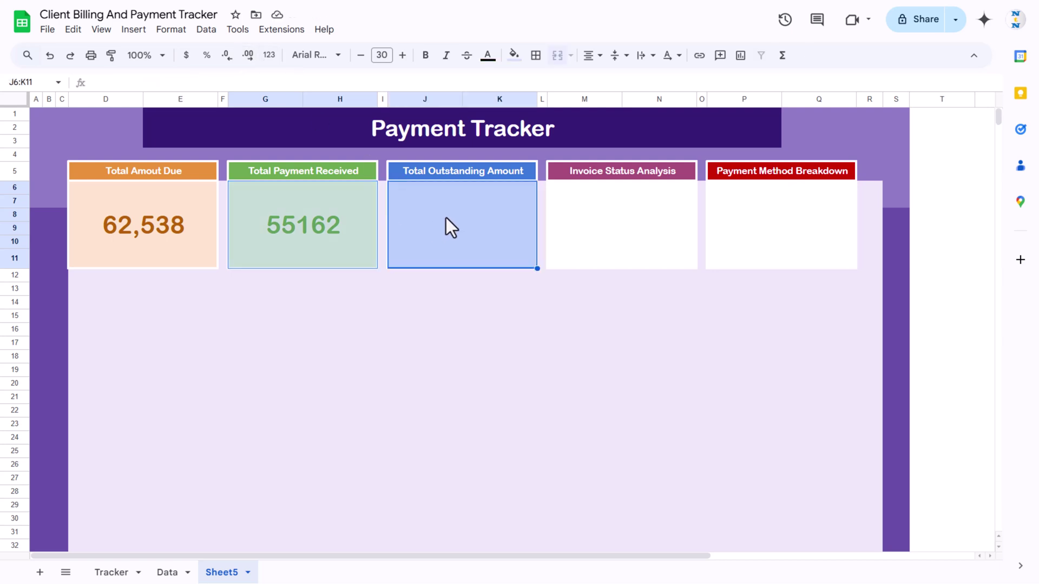
left_click(269, 55)
left_click(348, 133)
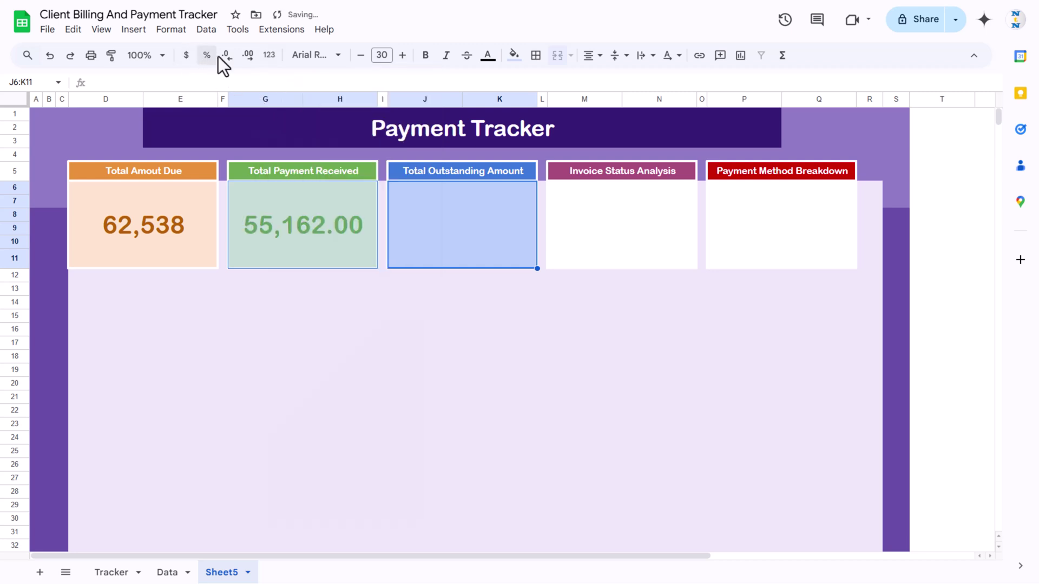
left_click(226, 55)
left_click(226, 54)
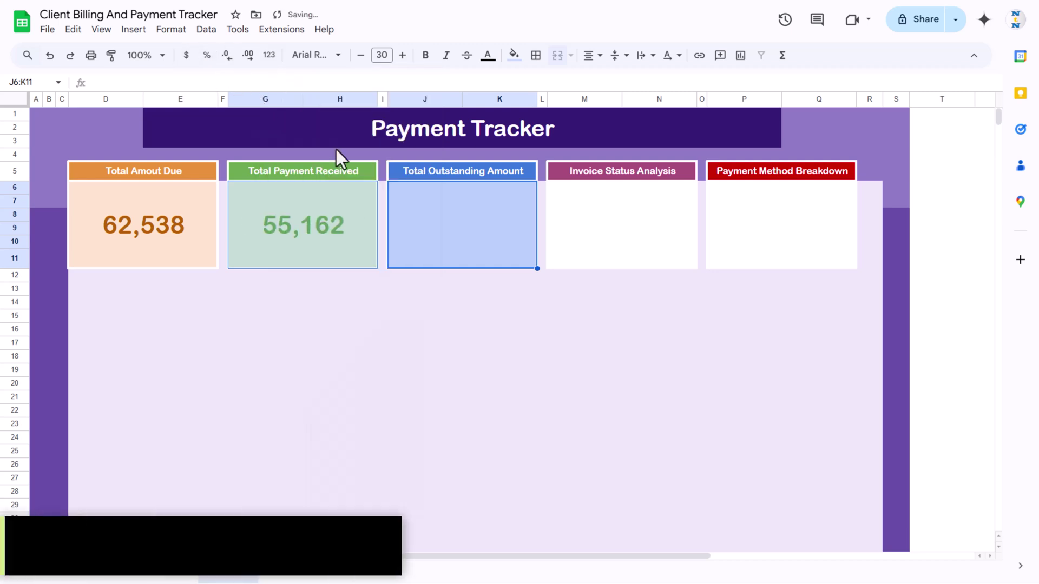
Enter =SUM(Data!F:F) in the third card's body J6:K11 to total Outstanding Amount, and color the value blue like its header.
left_click(476, 223)
type("=sum")
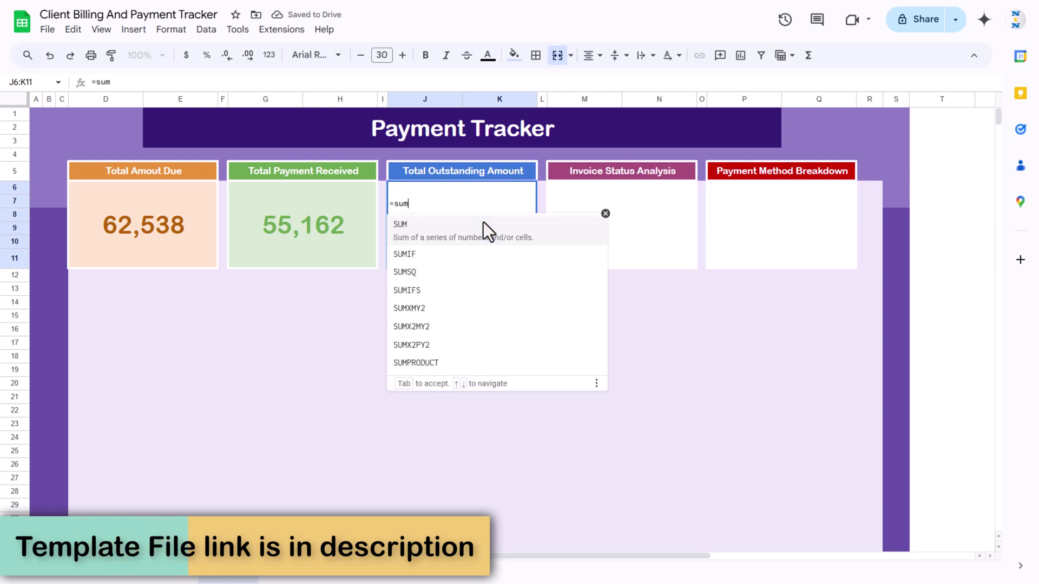
key("Tab")
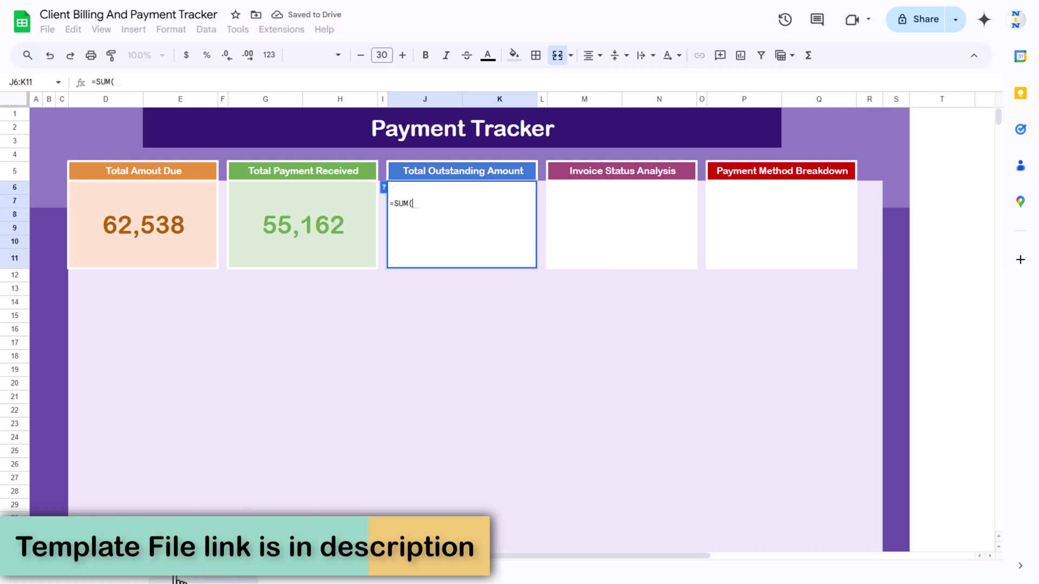
left_click(174, 575)
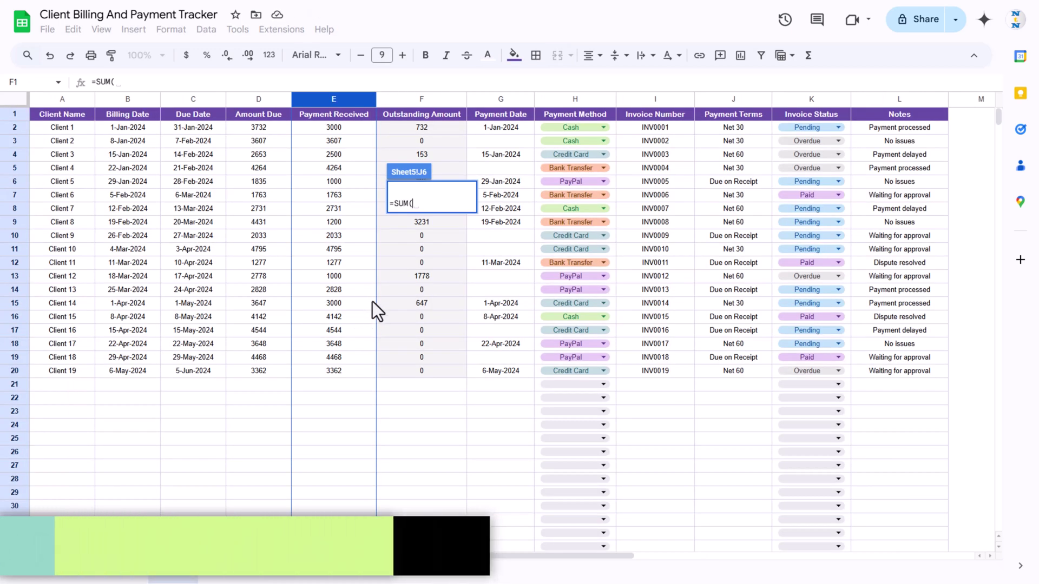
left_click(439, 102)
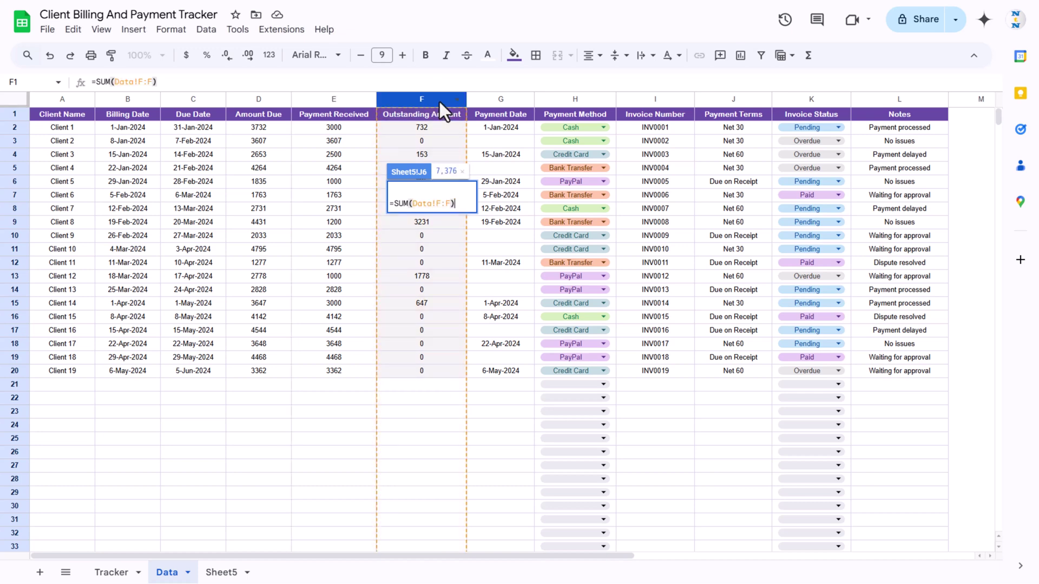
key("Return")
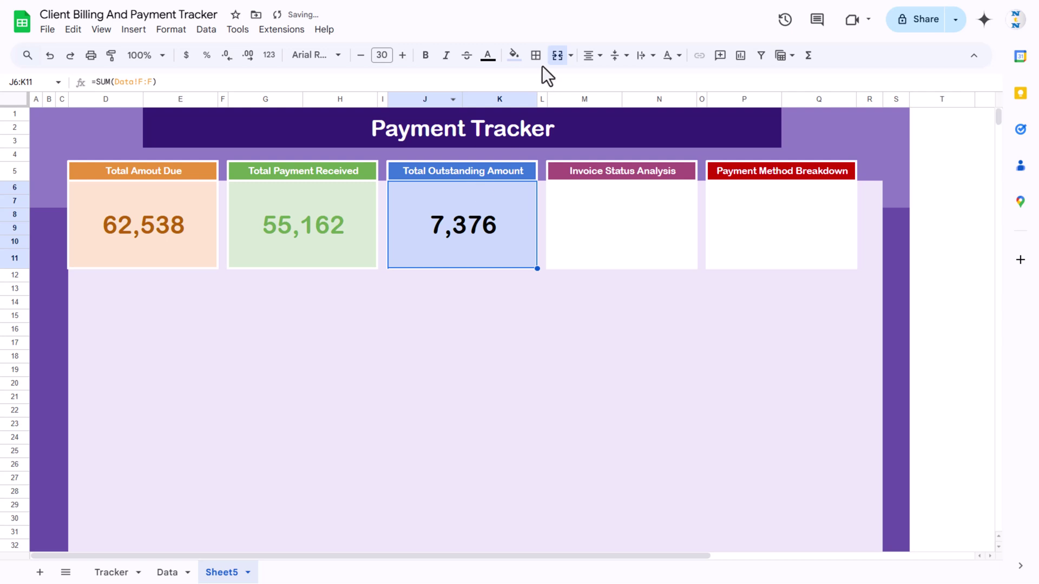
left_click(491, 55)
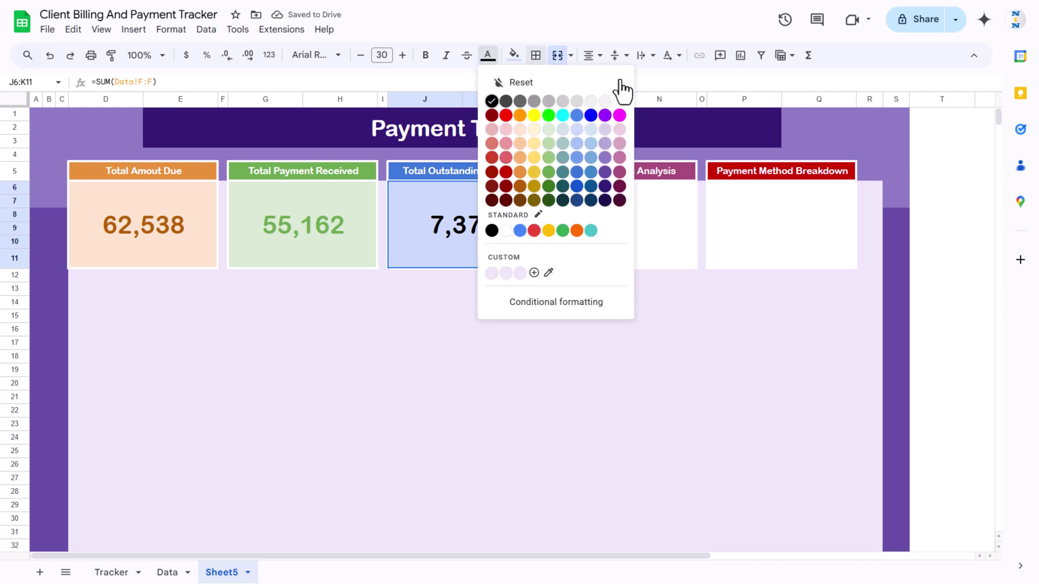
left_click(577, 172)
Insert a new chart on Sheet5 with the empty cell H17 below the cards selected.
left_click(643, 219)
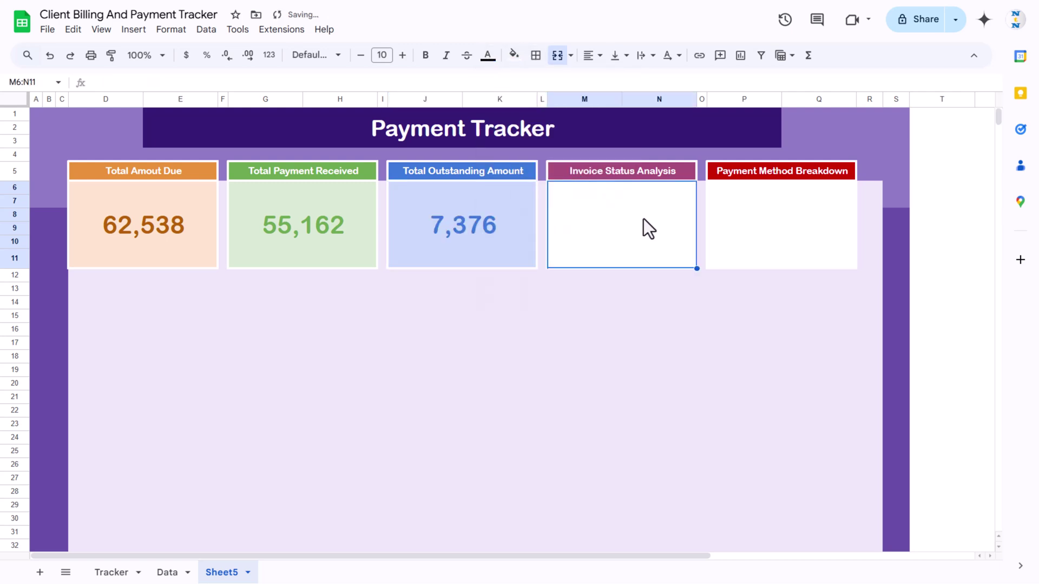
left_click(566, 292)
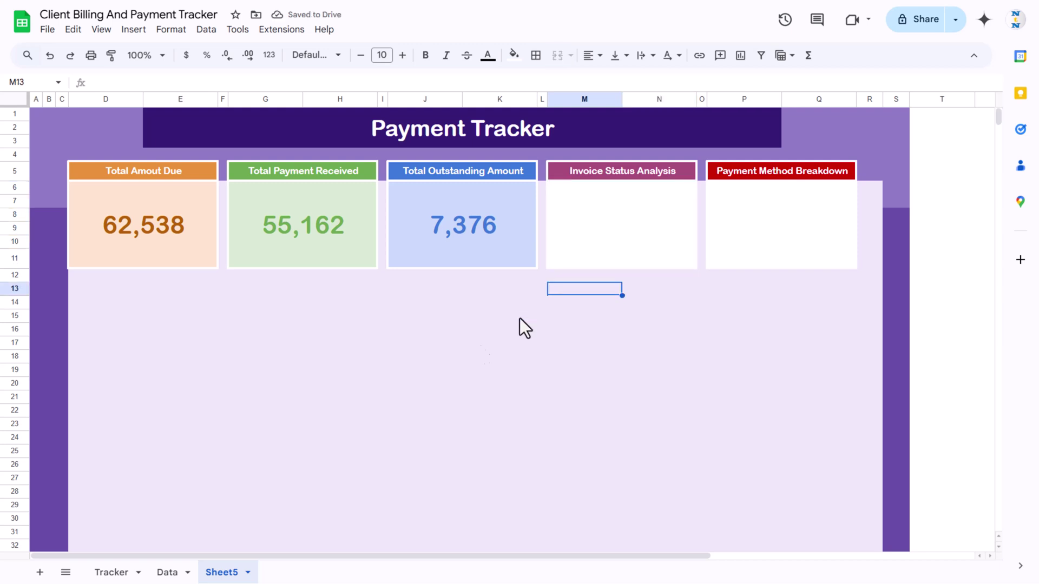
left_click(370, 346)
left_click(134, 30)
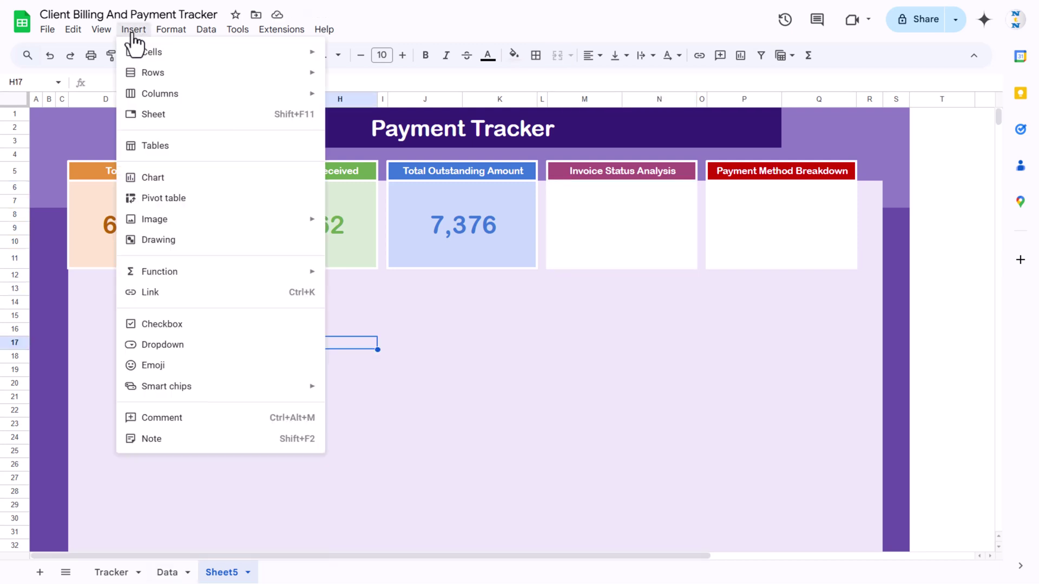
left_click(173, 178)
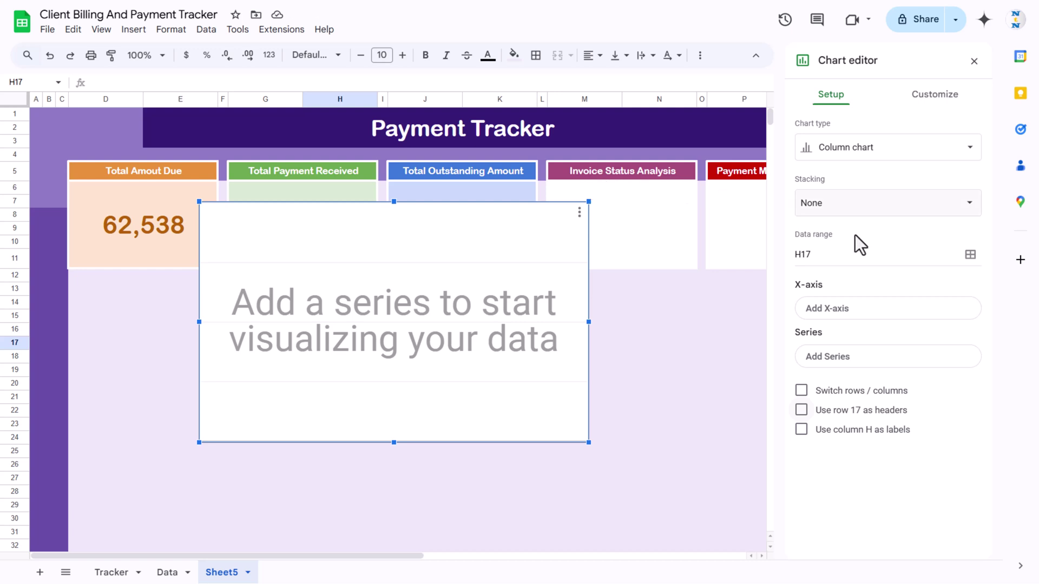
Set the chart's data range to the Invoice Status column, Data!K:K, and aggregate its X-axis values.
left_click(971, 257)
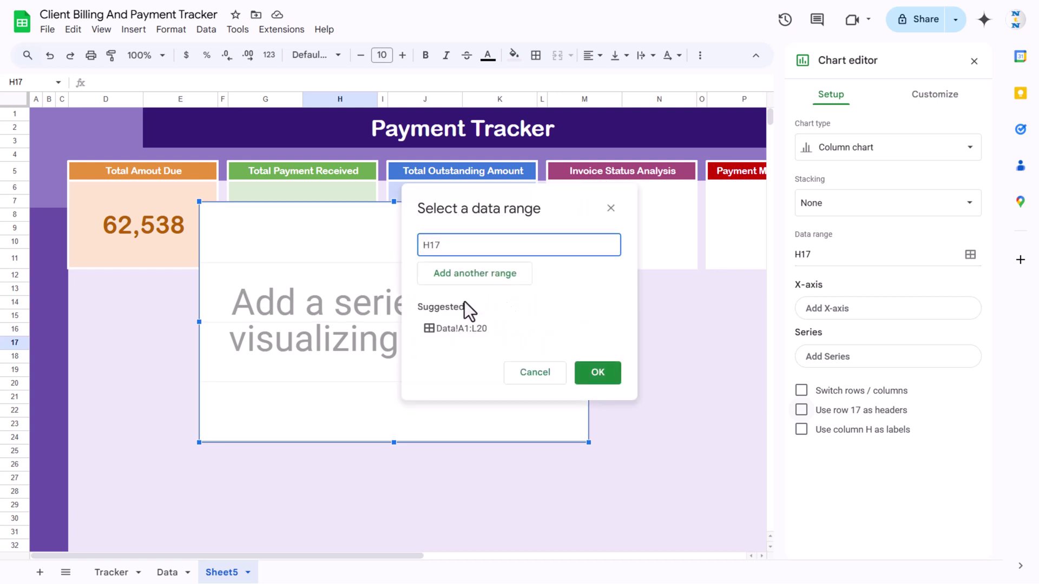
left_click(167, 573)
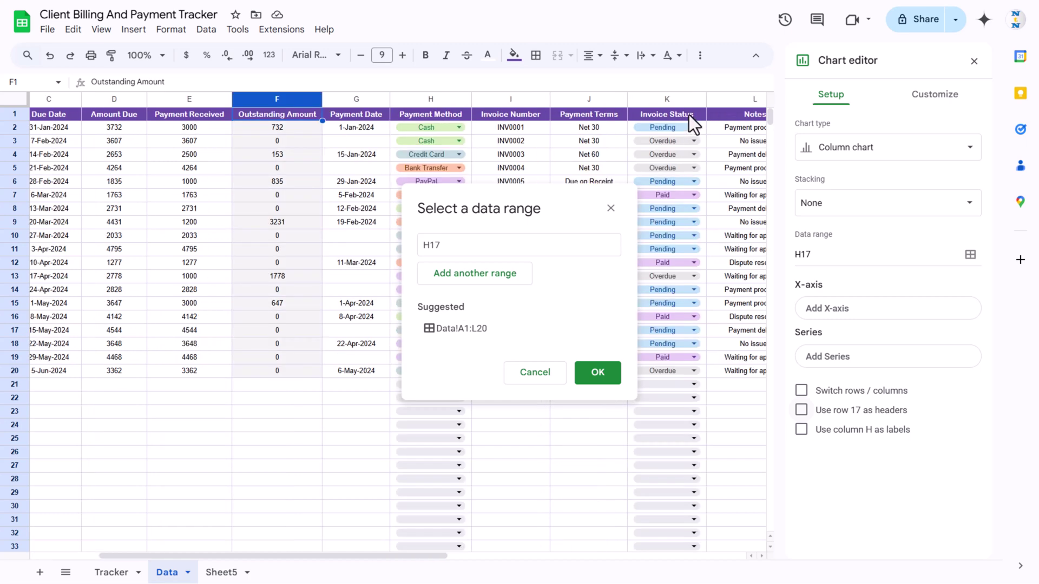
left_click(668, 98)
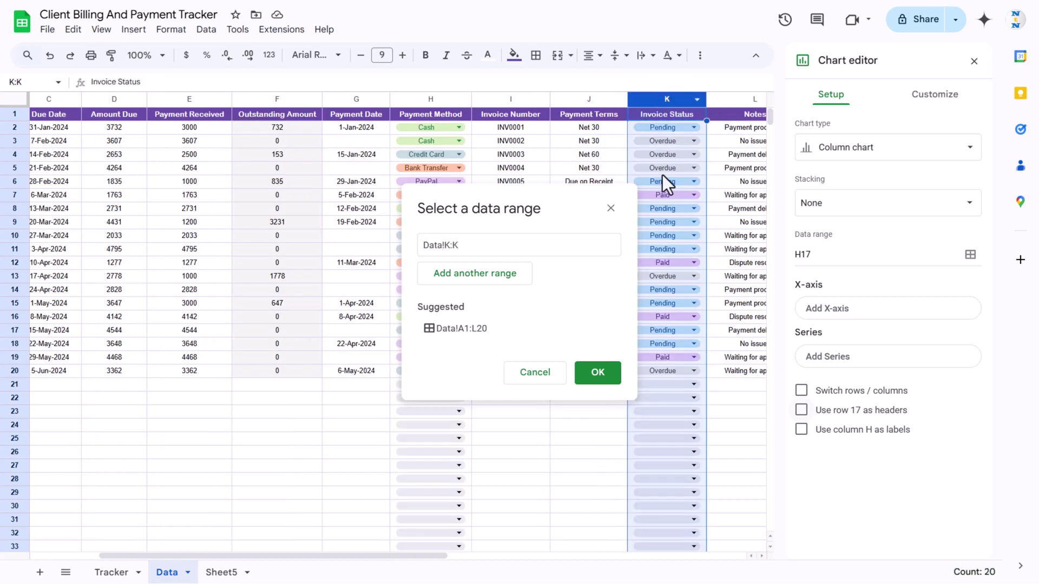
left_click(600, 372)
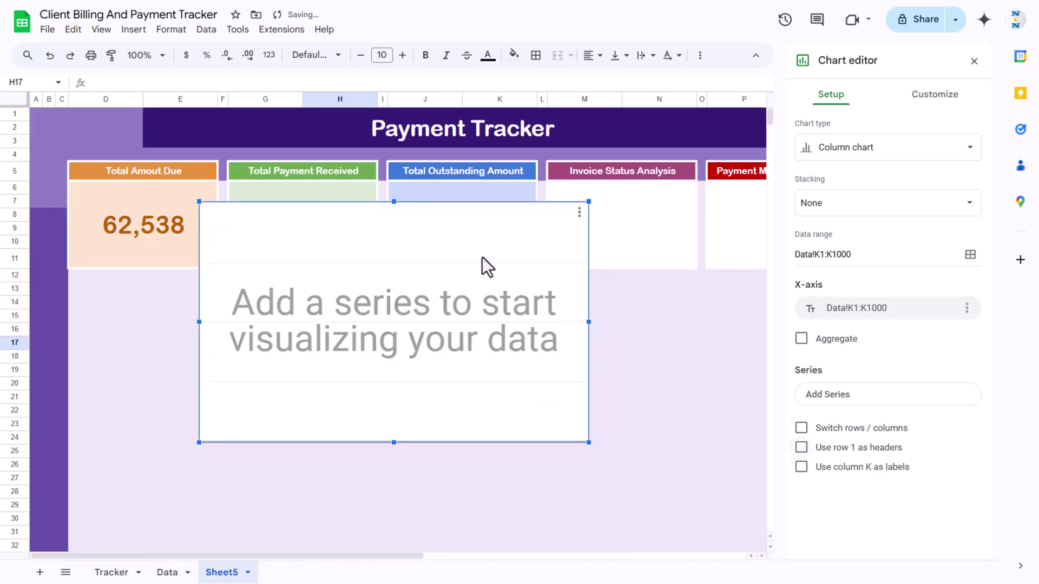
left_click(801, 340)
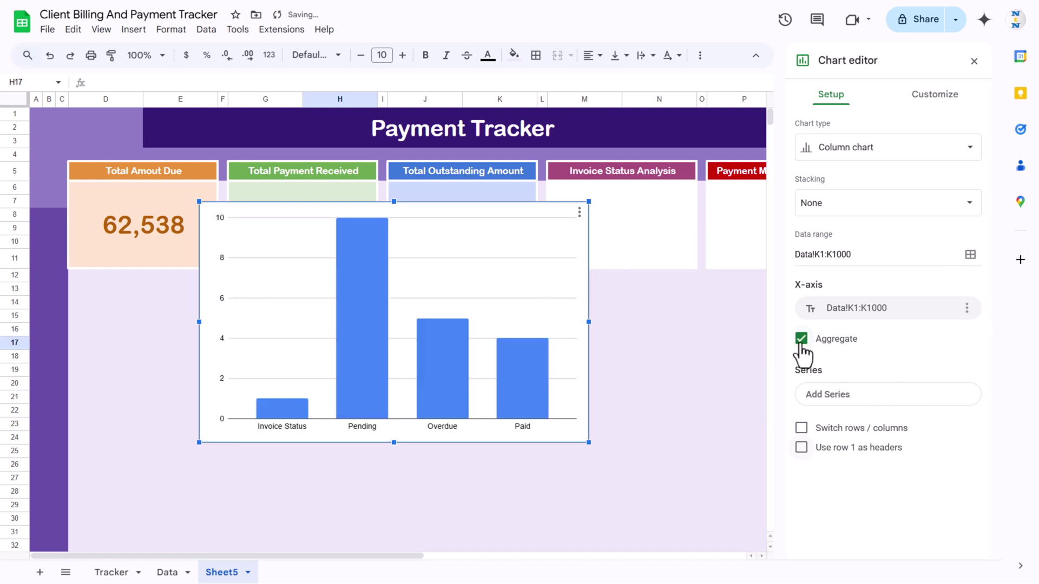
Change the invoice status chart to a pie chart and shrink it to about half its width and height.
left_click(861, 151)
left_click(830, 496)
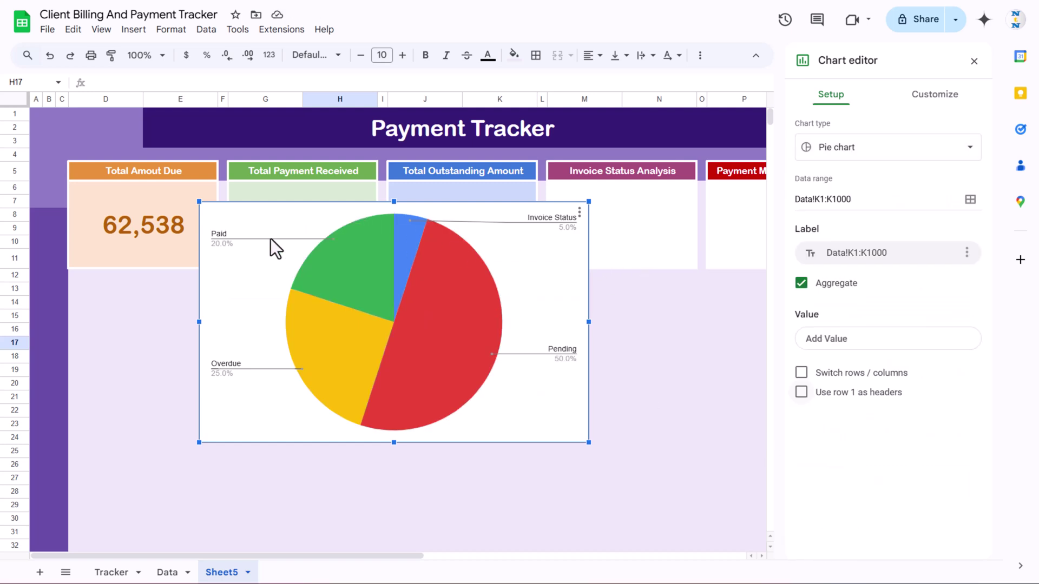
left_click_drag(197, 203, 406, 331)
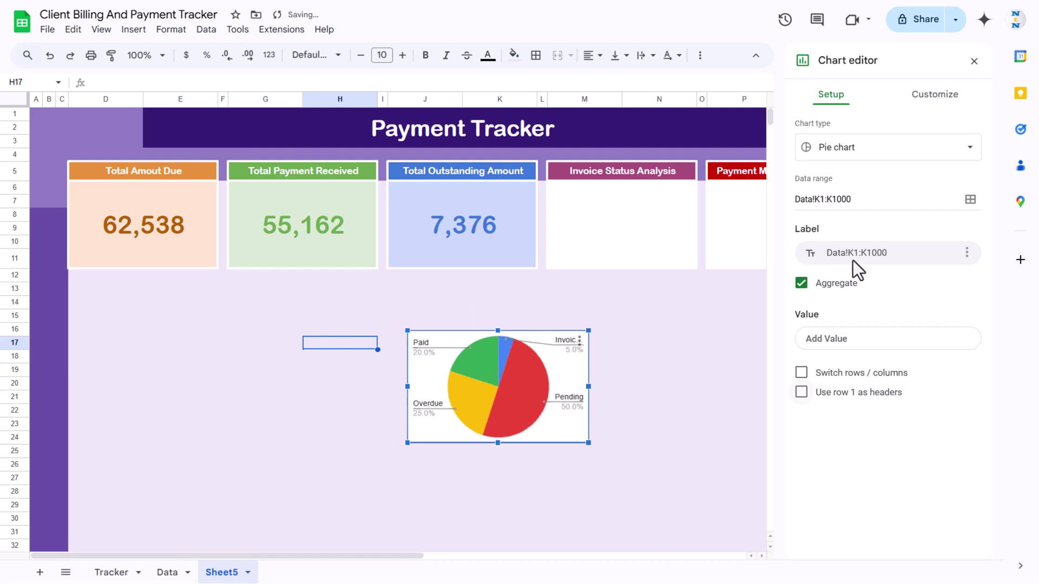
Make the invoice status pie chart 3D and set both its border color and background color to None.
left_click(936, 95)
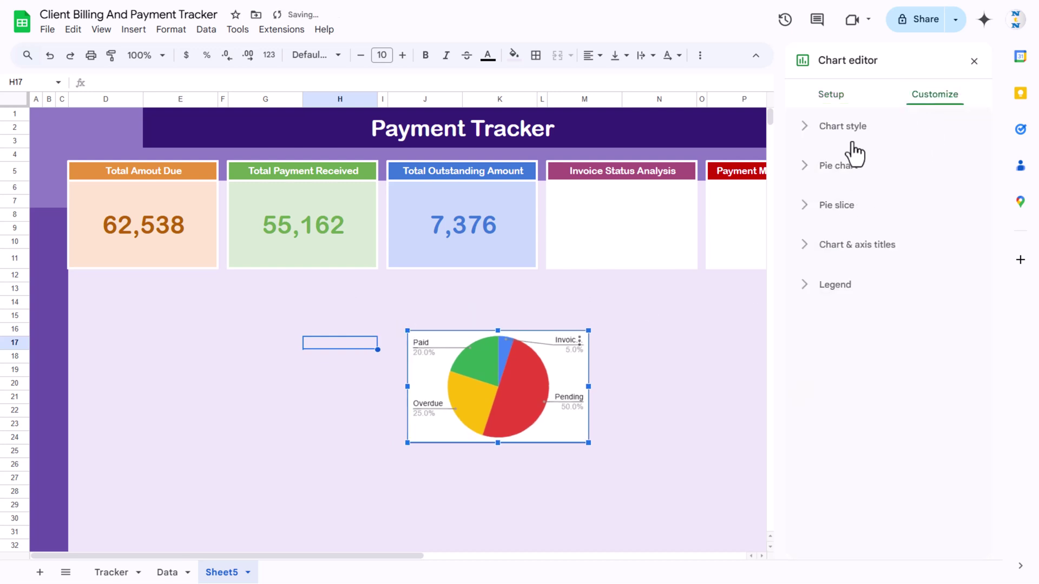
left_click(887, 143)
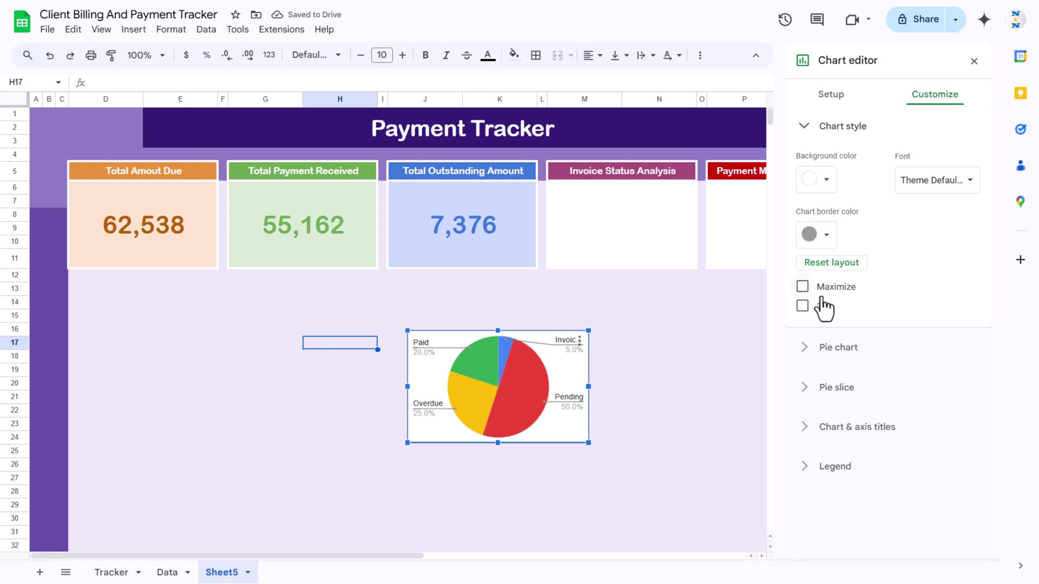
left_click(802, 306)
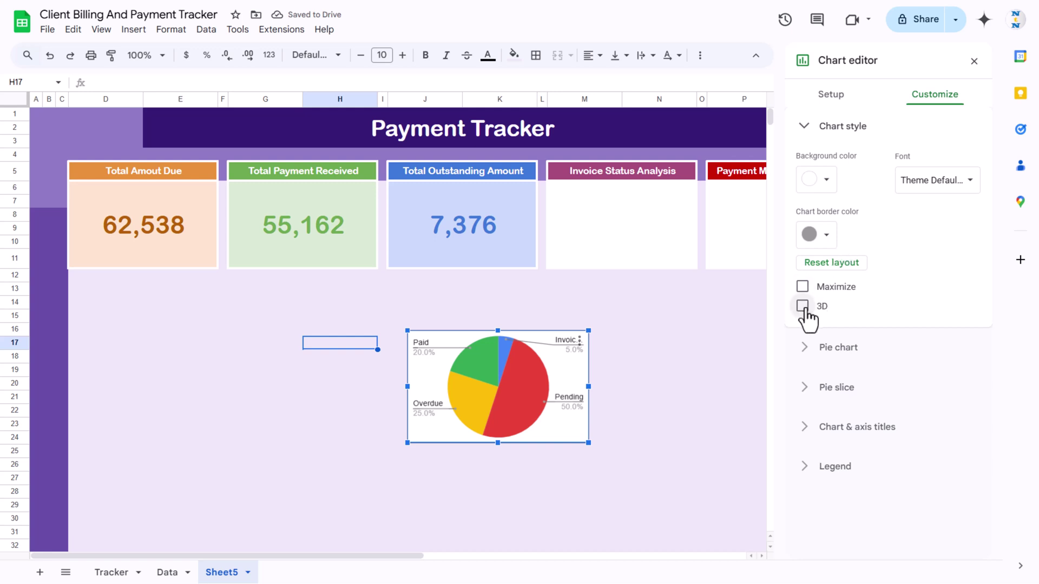
left_click(820, 234)
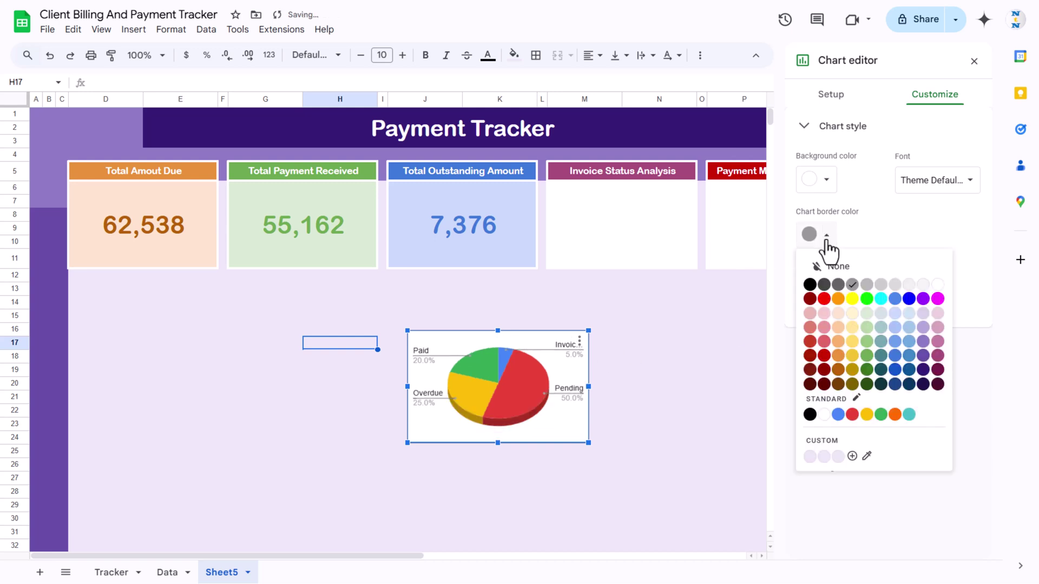
left_click(857, 277)
left_click(826, 180)
left_click(846, 212)
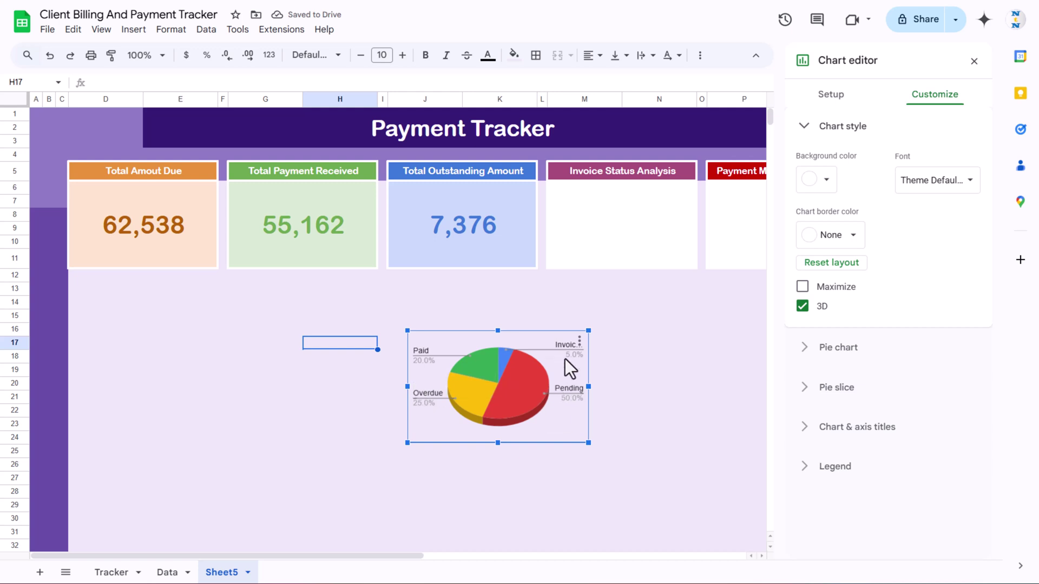
Set the legend position of the invoice status pie chart to Bottom.
left_click(920, 465)
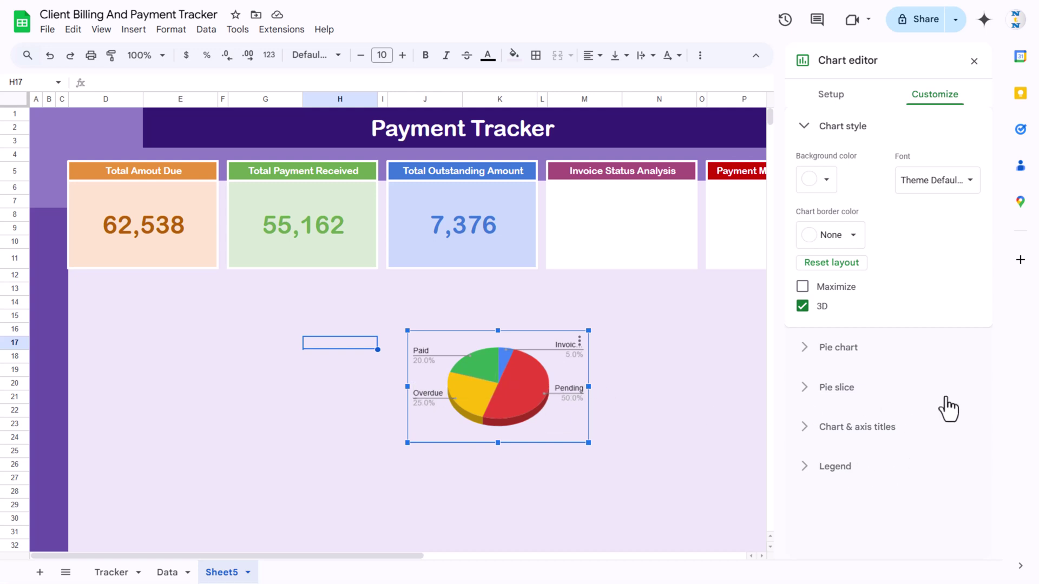
left_click(867, 343)
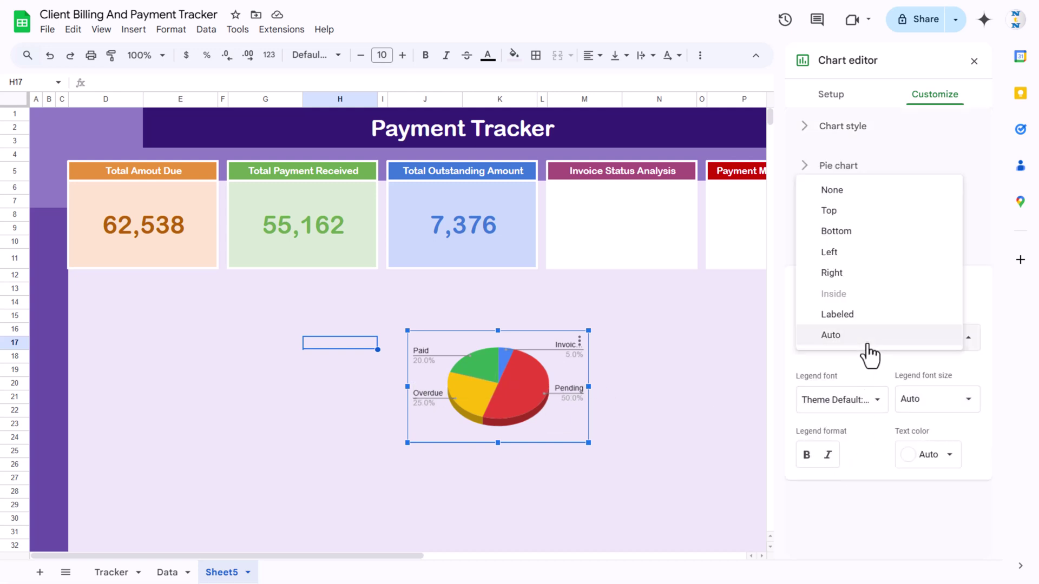
left_click(857, 232)
Use row 1 of the invoice status chart's data as headers so the column title is not counted as a slice.
left_click(877, 205)
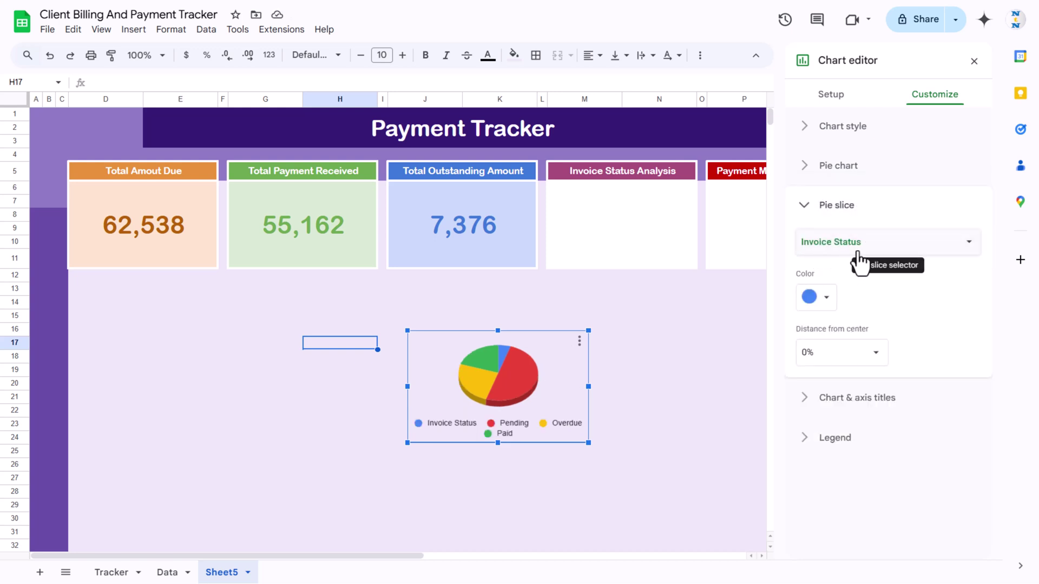
left_click(840, 101)
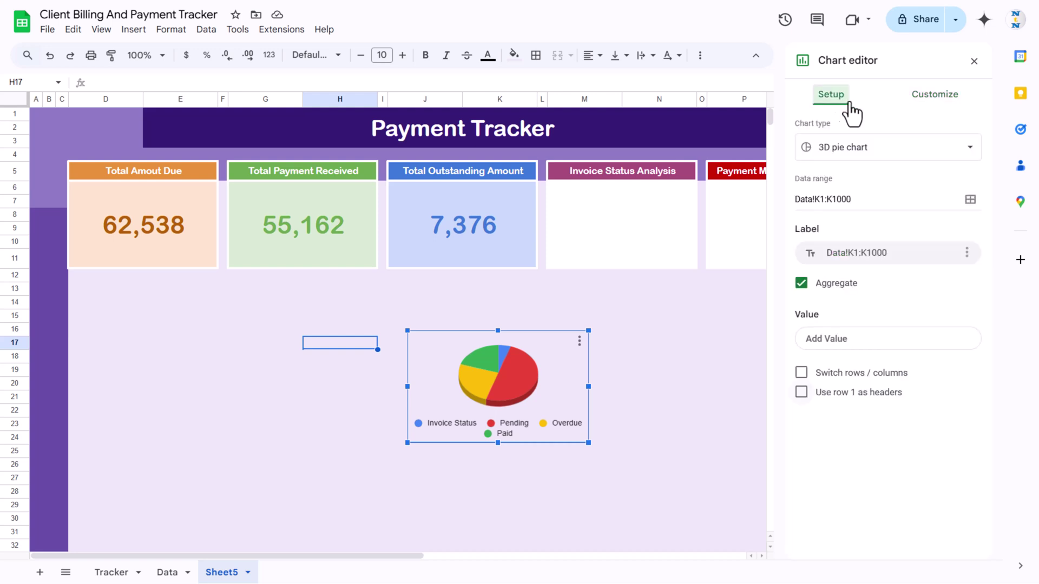
left_click(801, 393)
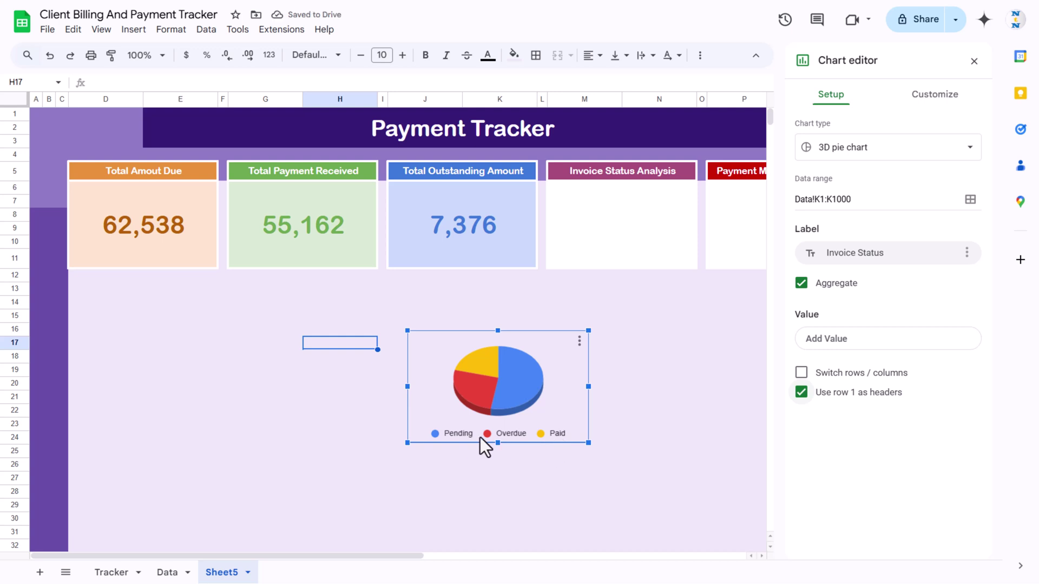
Color the Pending slice of the invoice status pie chart light red.
left_click(941, 99)
left_click(862, 248)
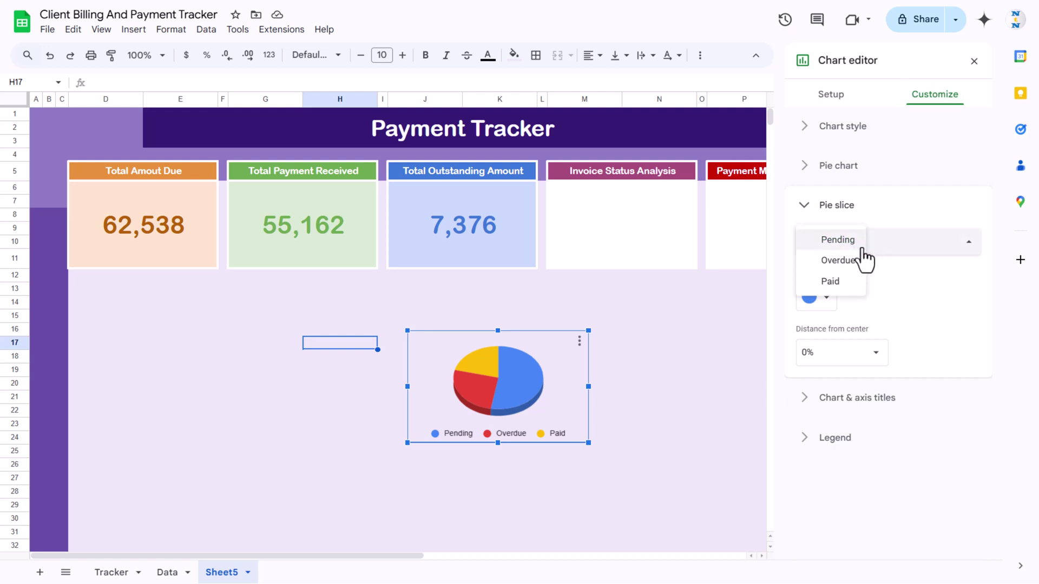
left_click(852, 268)
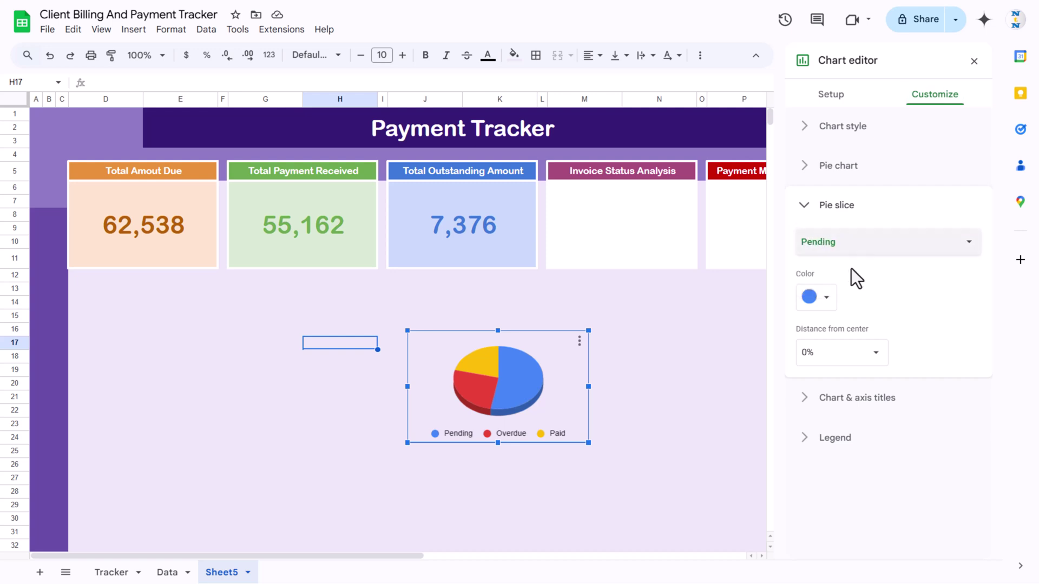
left_click(827, 300)
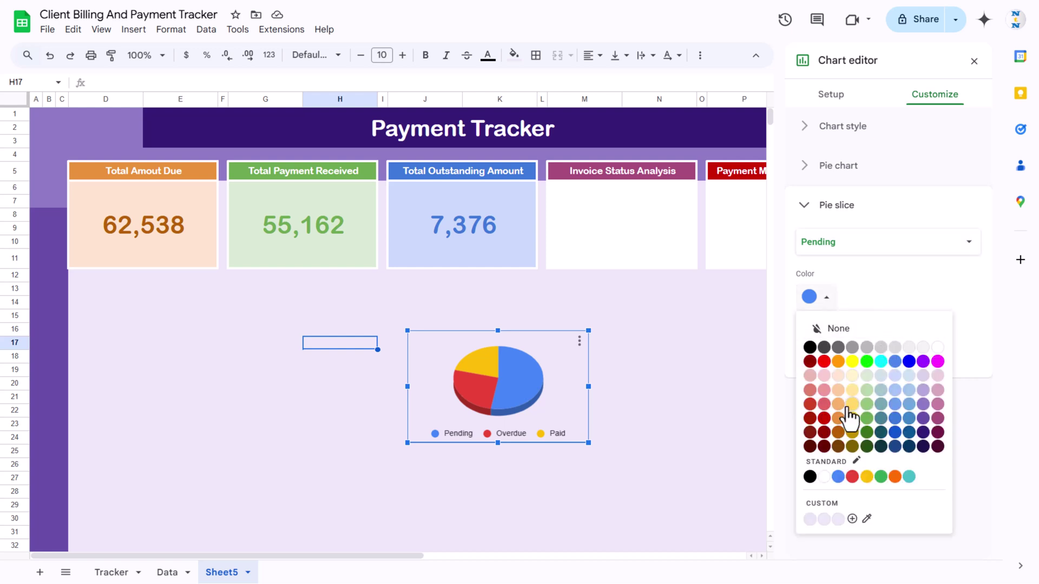
left_click(824, 403)
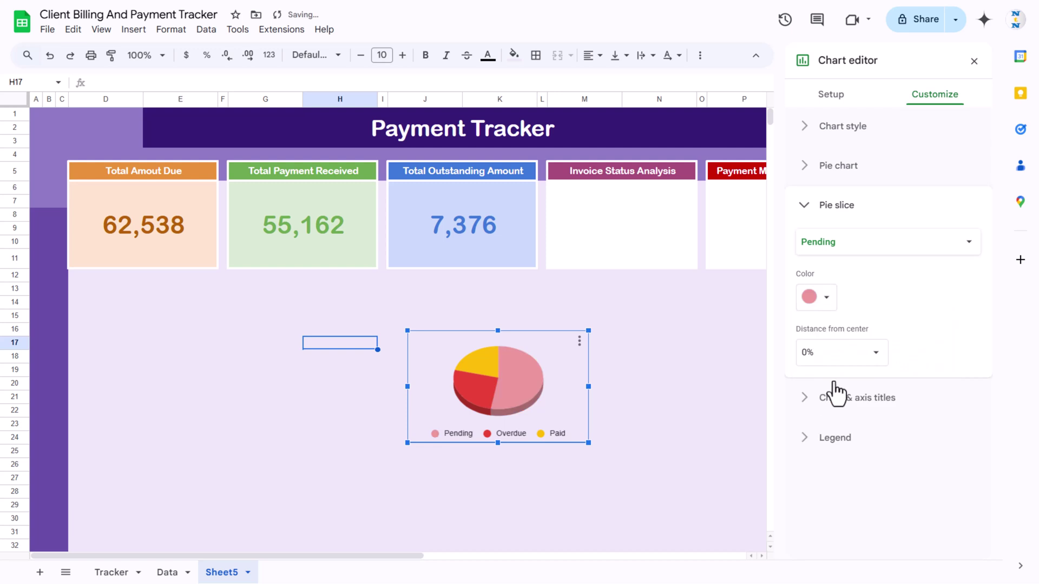
Color the Overdue slice of the pie chart dark red and the Paid slice light green.
left_click(866, 245)
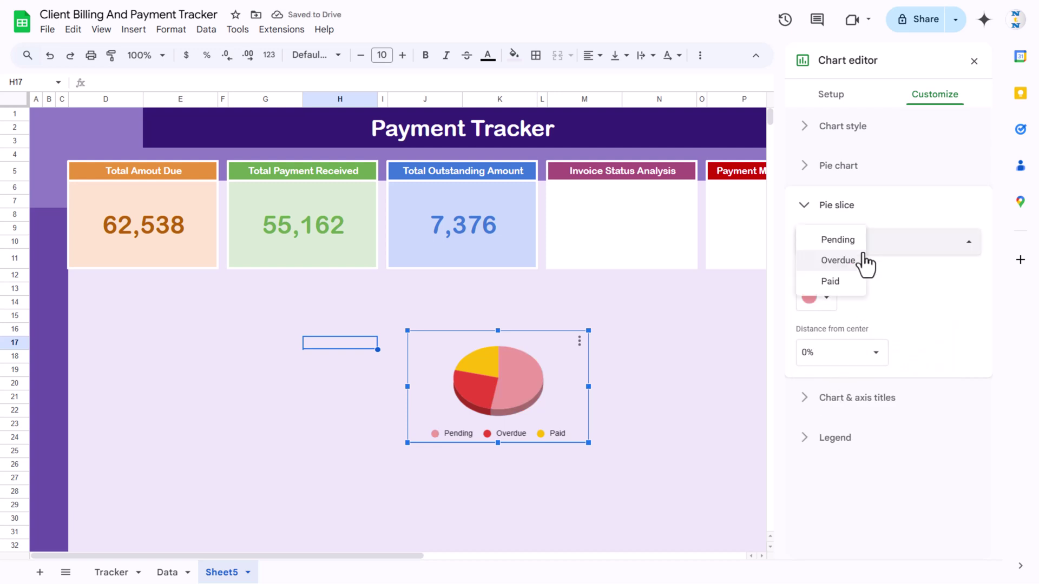
left_click(850, 261)
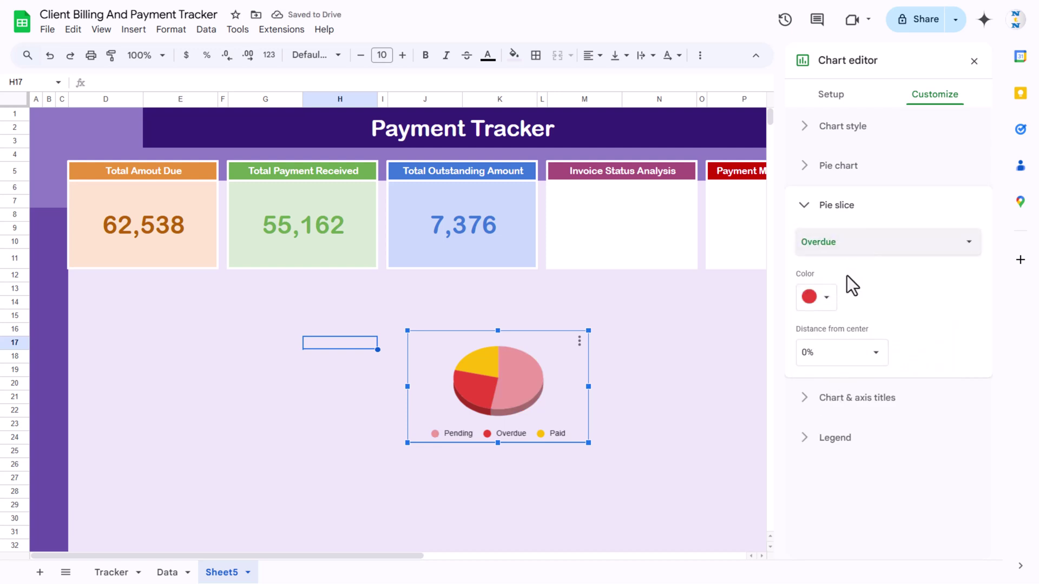
left_click(822, 298)
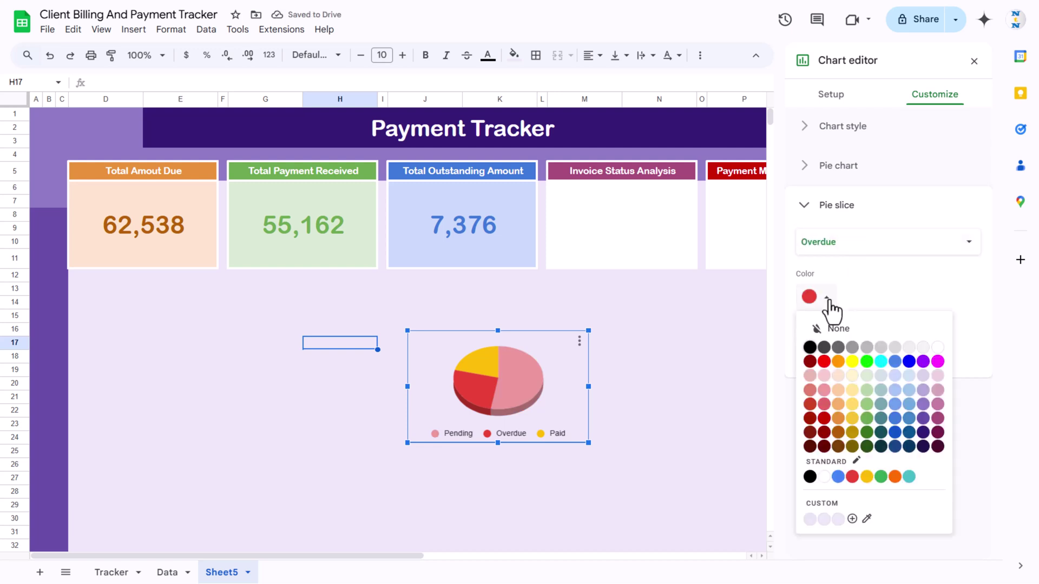
left_click(824, 419)
left_click(862, 252)
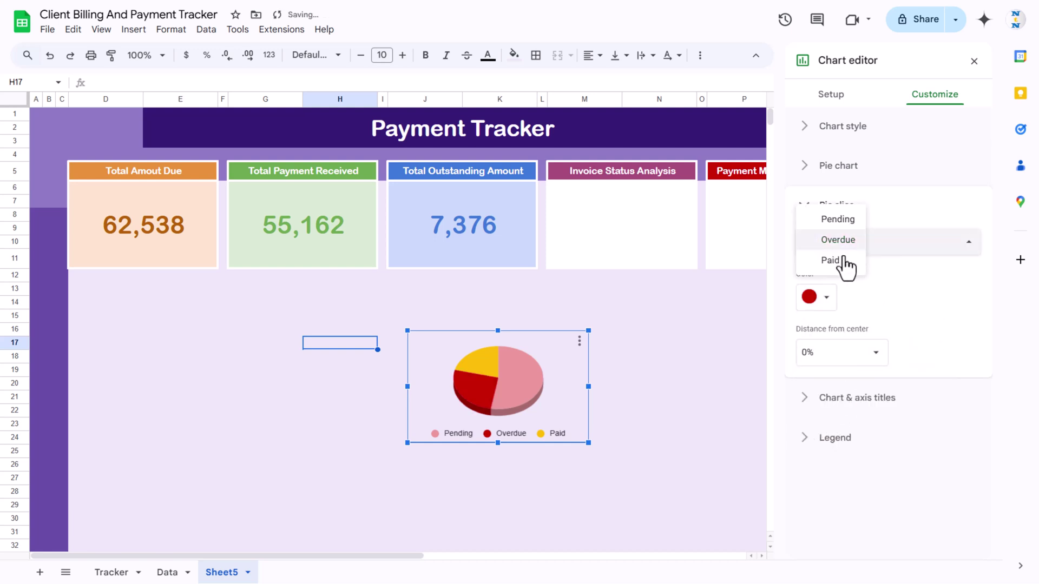
left_click(845, 262)
left_click(832, 299)
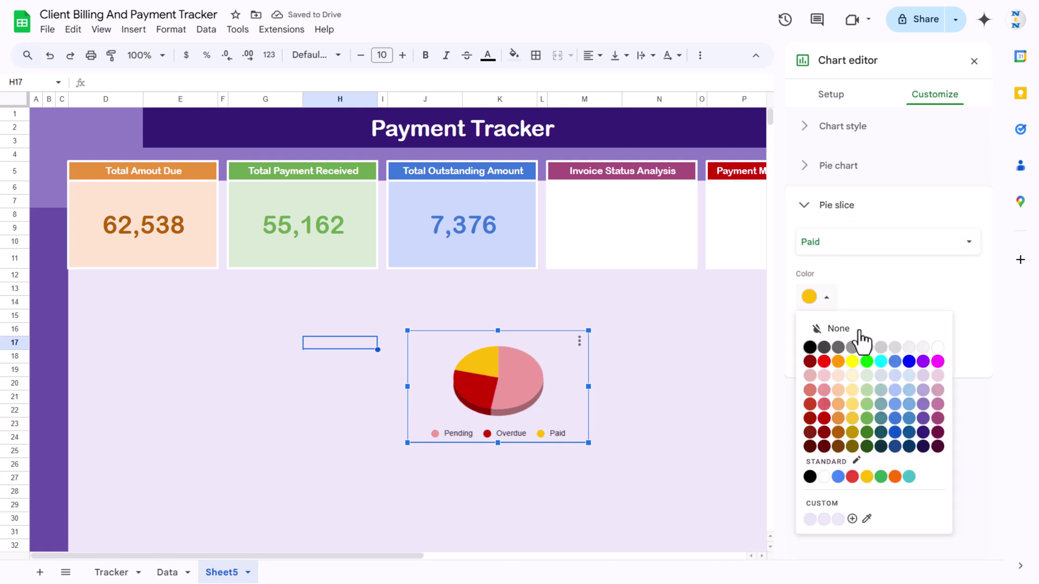
left_click(866, 404)
Fit the pie chart inside the Invoice Status Analysis card and label its slices with their values.
left_click_drag(556, 360, 727, 230)
left_click_drag(733, 296, 692, 270)
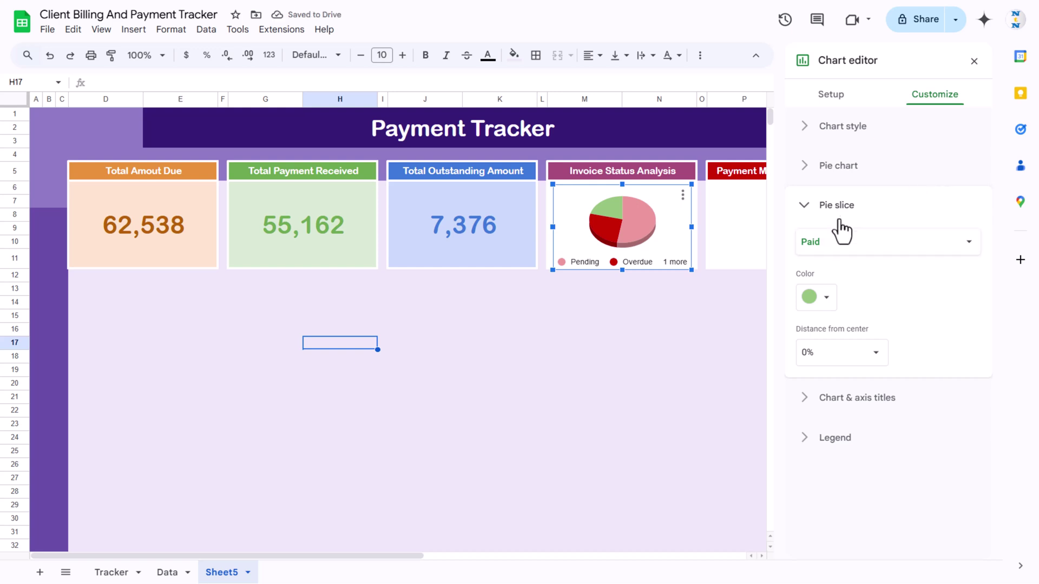
left_click(841, 167)
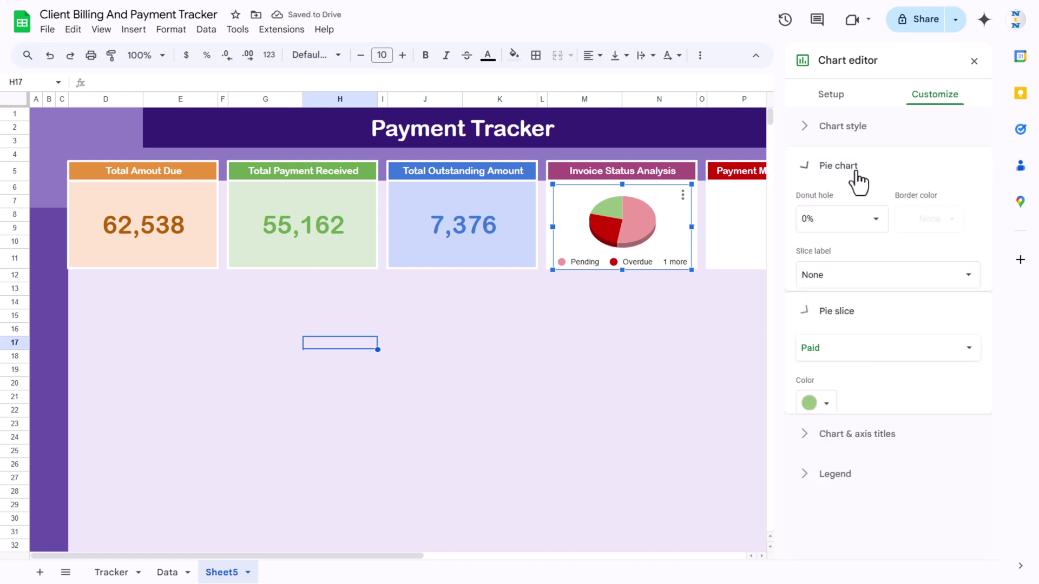
left_click(874, 279)
left_click(850, 316)
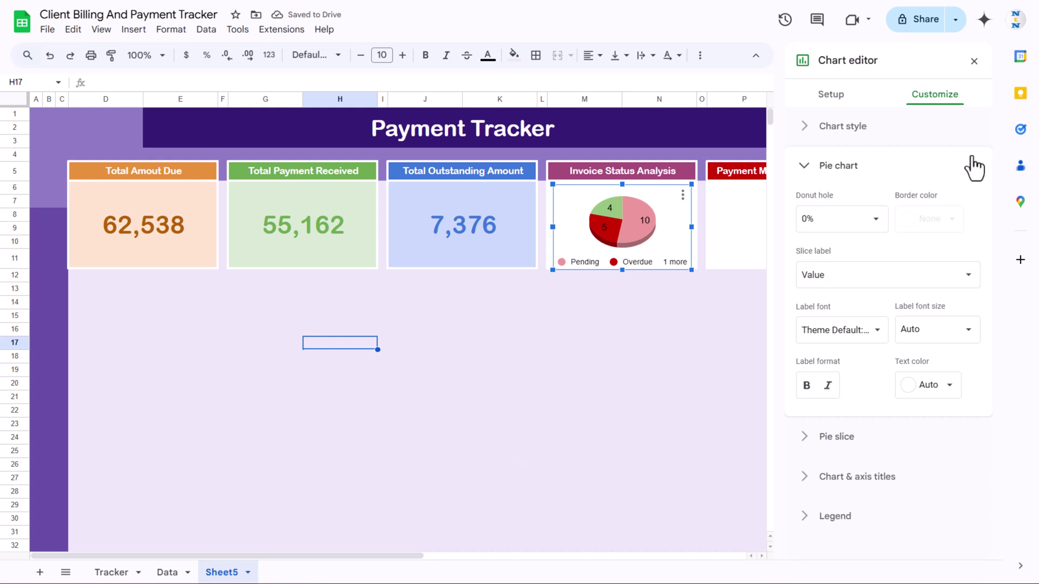
left_click(974, 61)
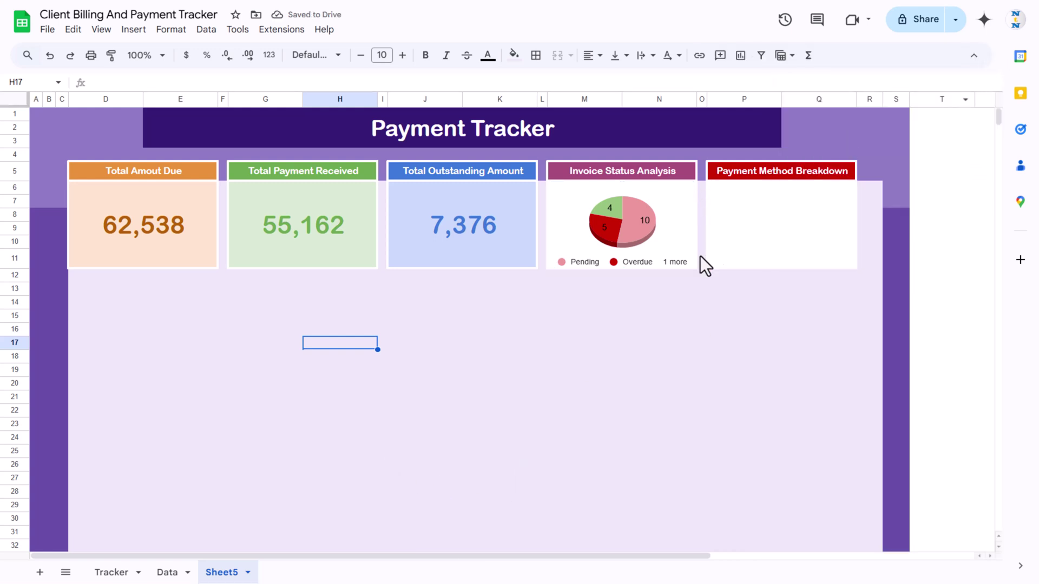
Copy the invoice status pie chart into the Payment Method Breakdown card, P6:Q11, and widen it slightly to fit.
left_click(683, 243)
key("ctrl+c")
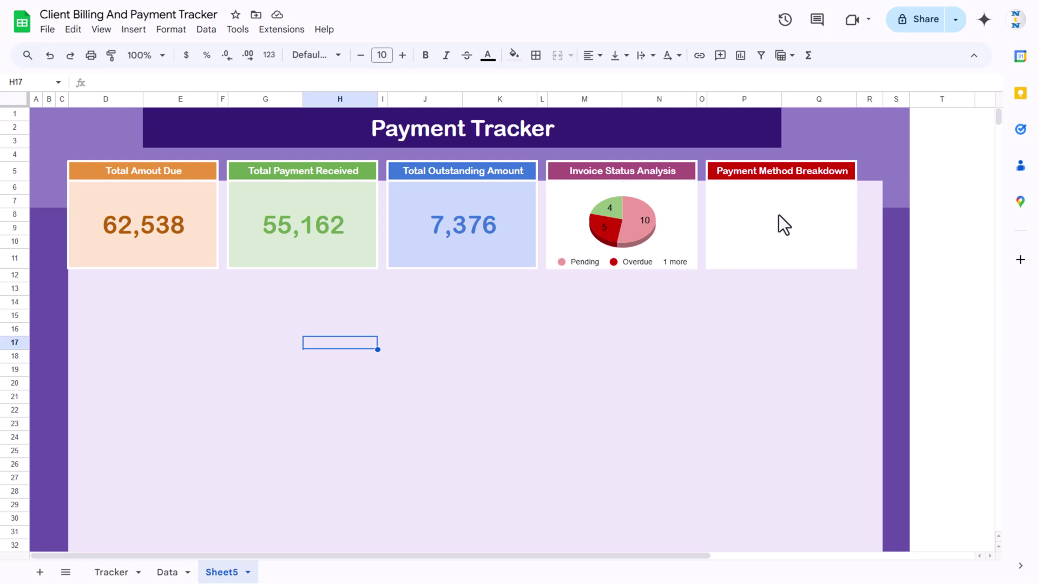
left_click(784, 212)
key("ctrl+v")
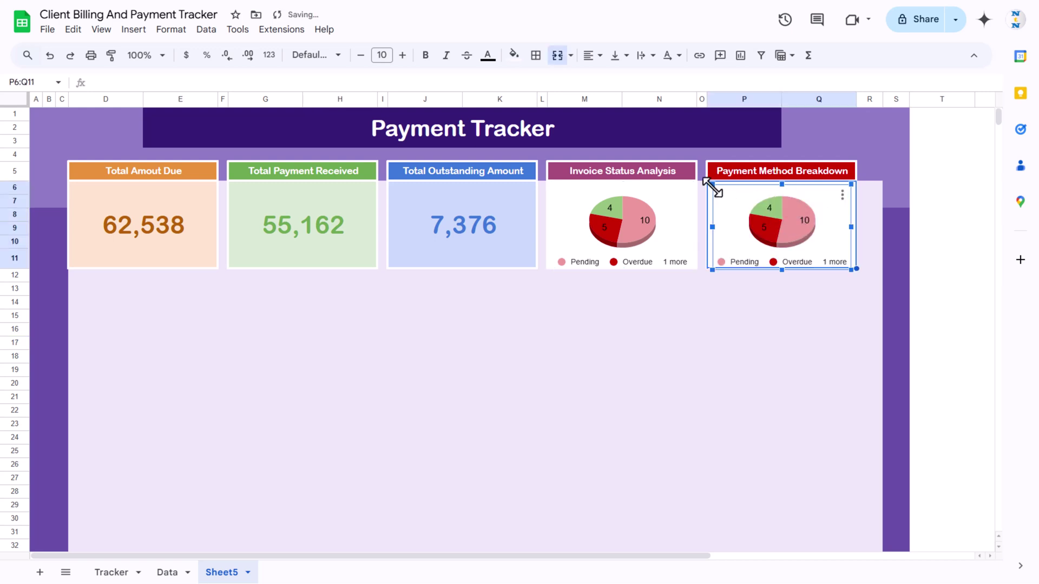
left_click_drag(712, 185, 708, 185)
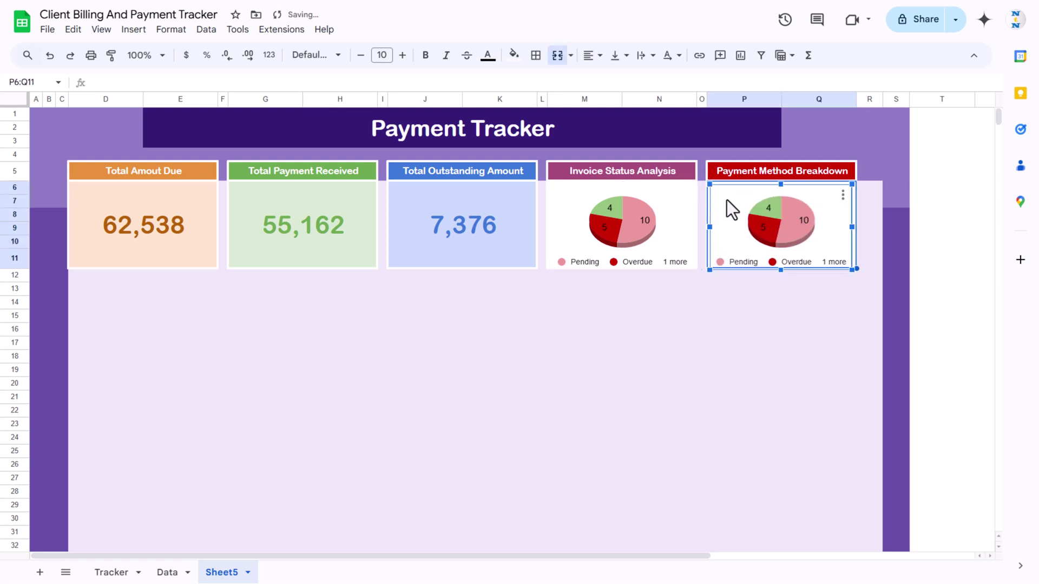
Replace the copied chart's data range with the Payment Method column, Data!H:H.
double_click(728, 199)
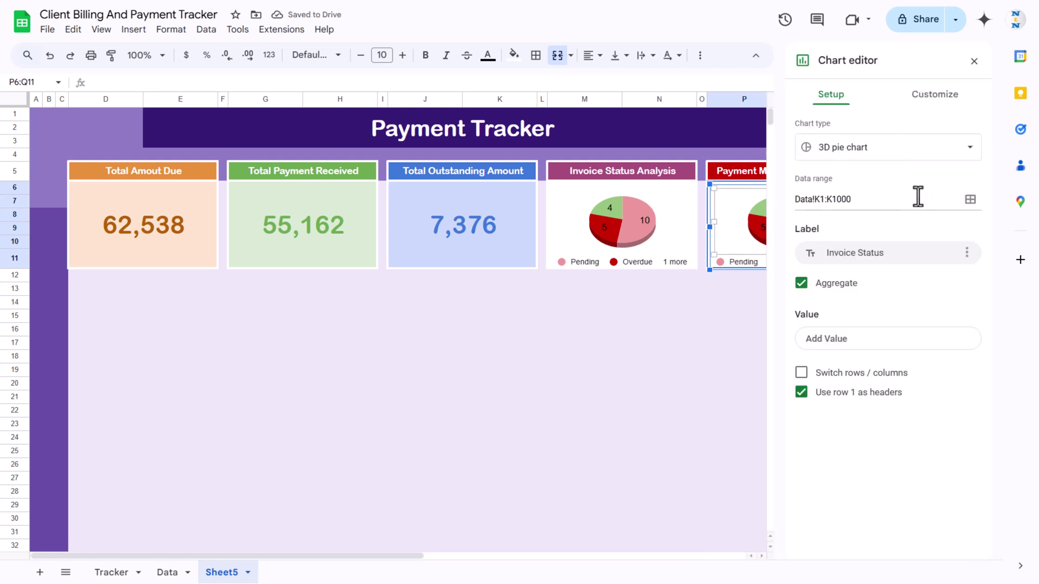
left_click(970, 199)
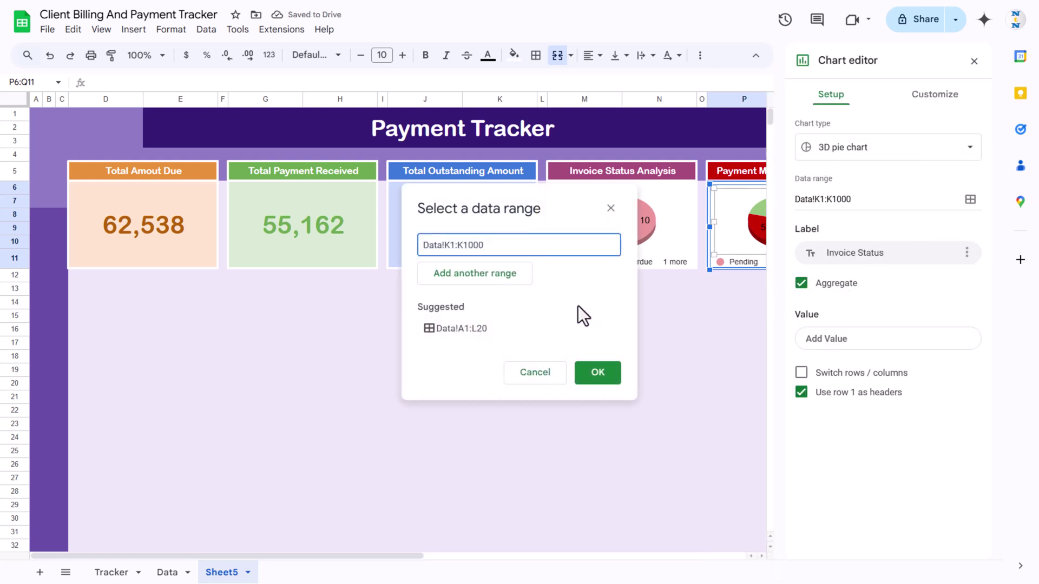
left_click_drag(503, 248, 332, 255)
key("BackSpace")
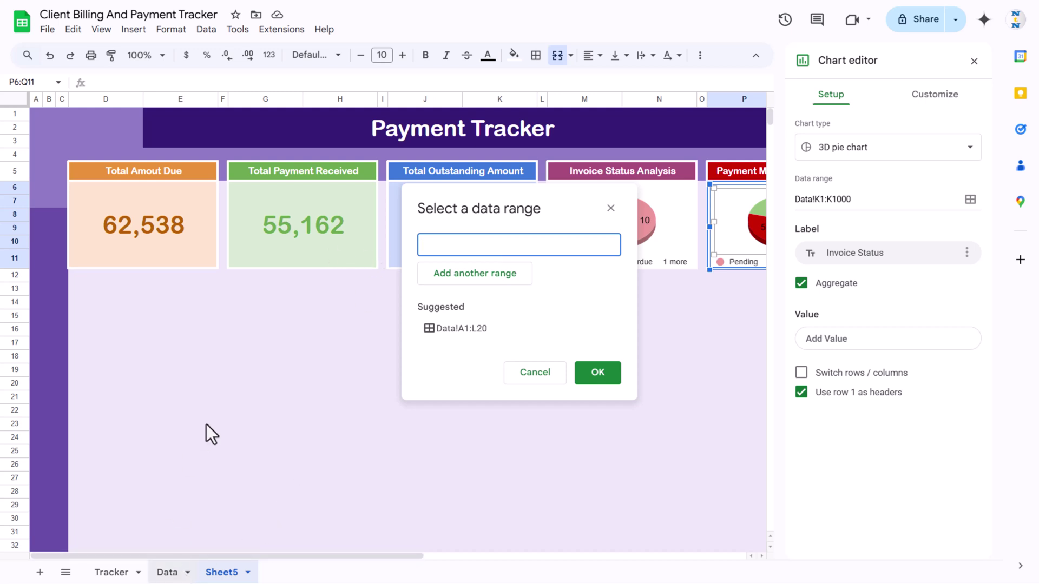
left_click(167, 572)
left_click(434, 98)
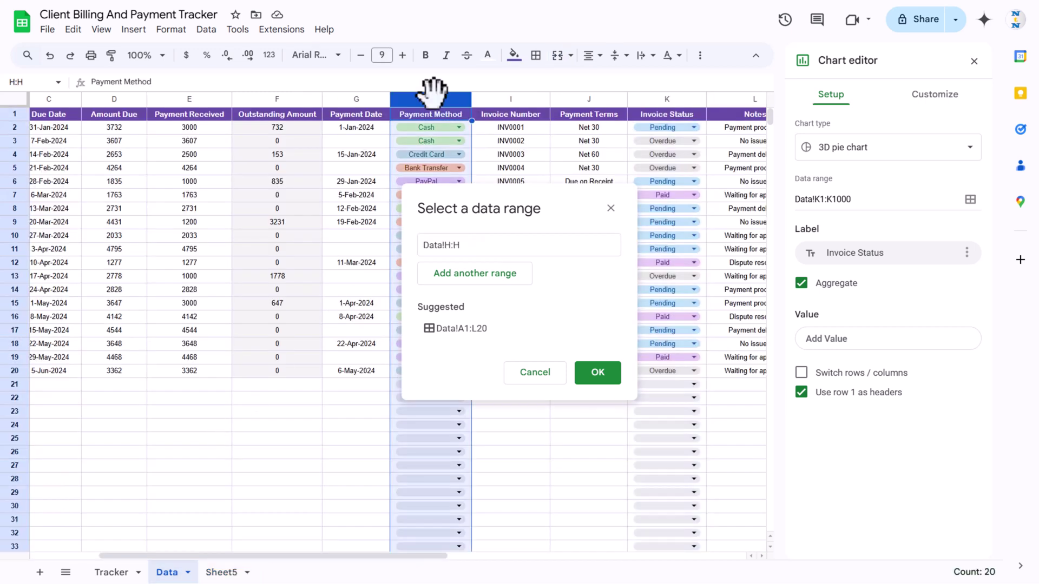
left_click(597, 373)
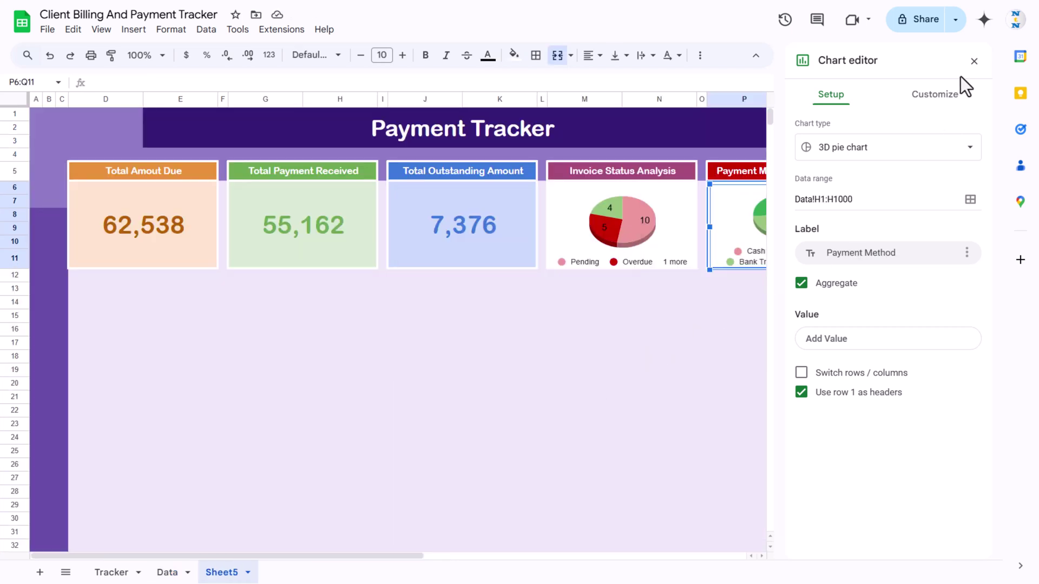
Change the Payment Method Breakdown chart to a doughnut chart and give it a 3D style.
left_click_drag(343, 556, 444, 556)
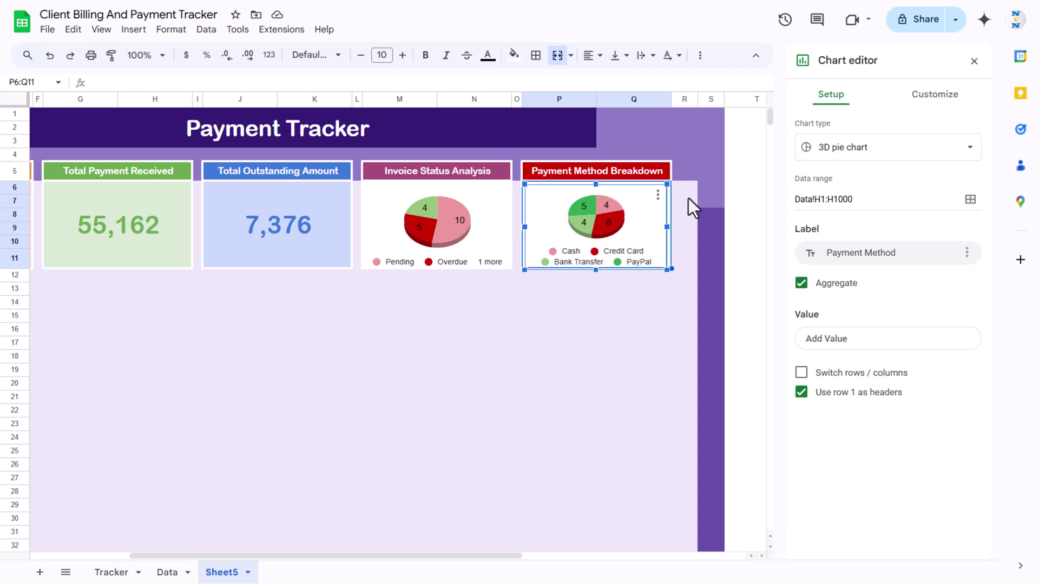
left_click(864, 153)
scroll(878, 398, "down", 5)
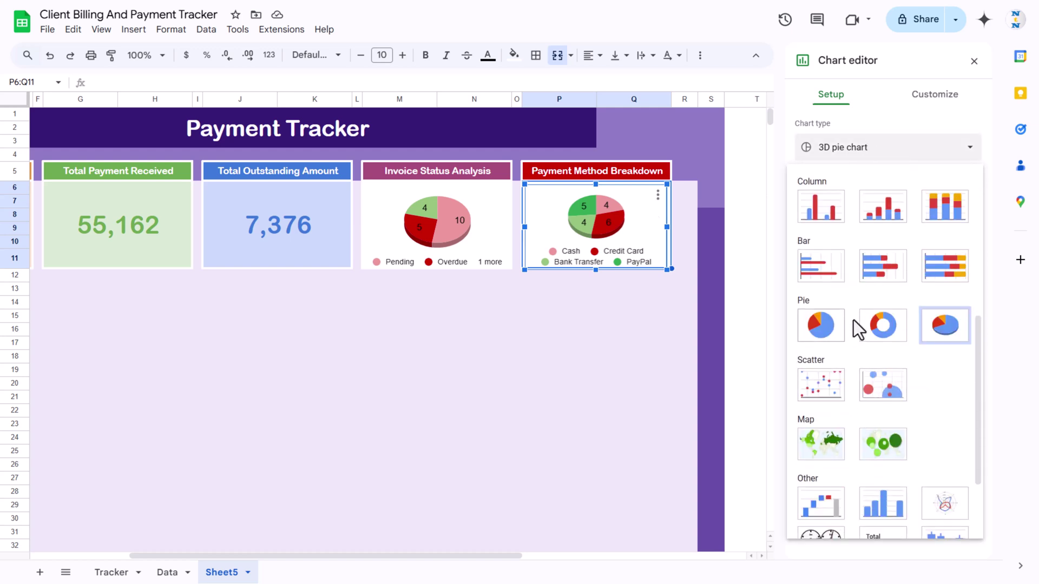
left_click(880, 323)
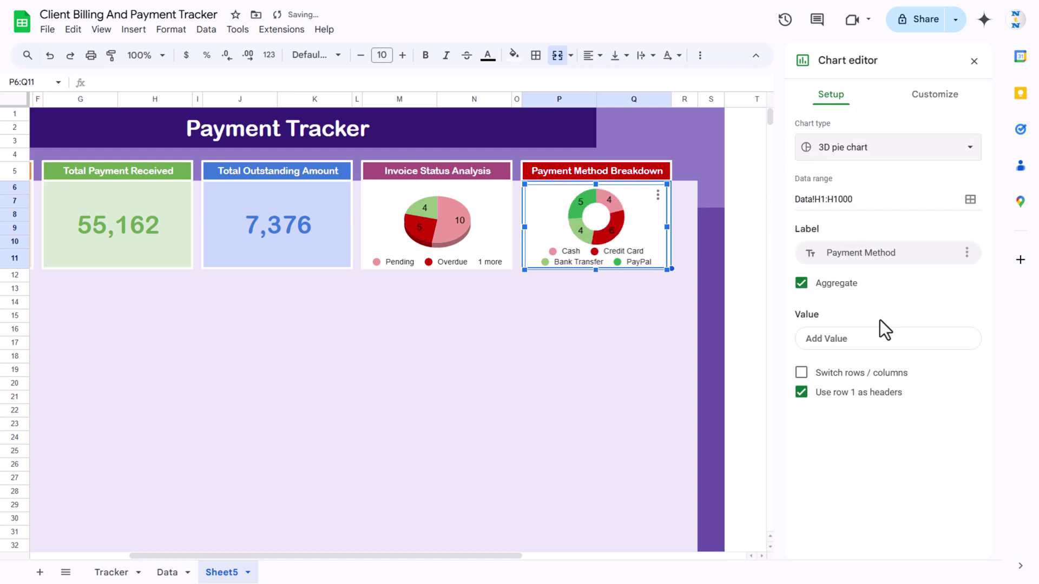
left_click(923, 97)
left_click(843, 129)
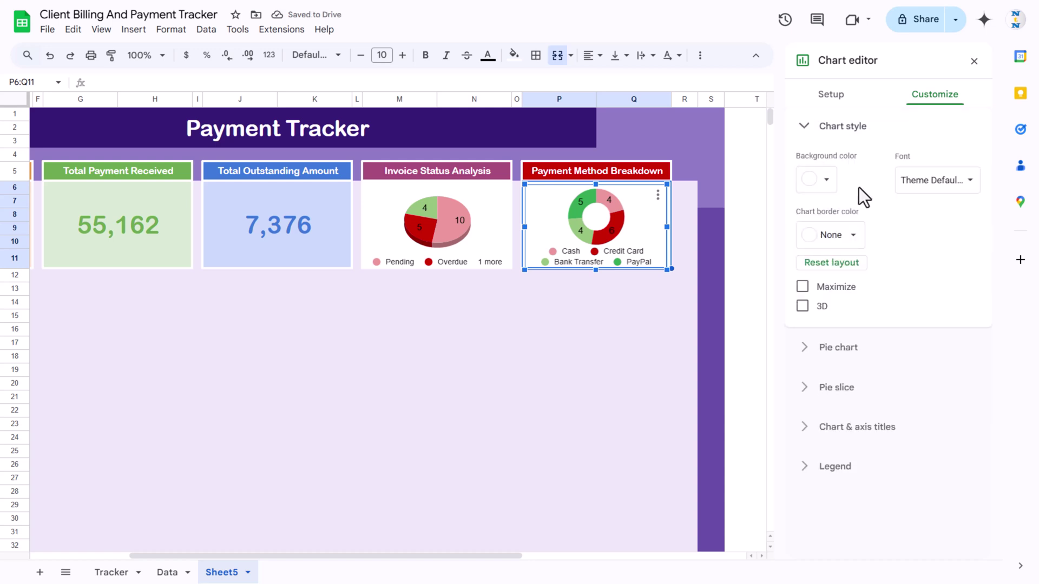
left_click(803, 305)
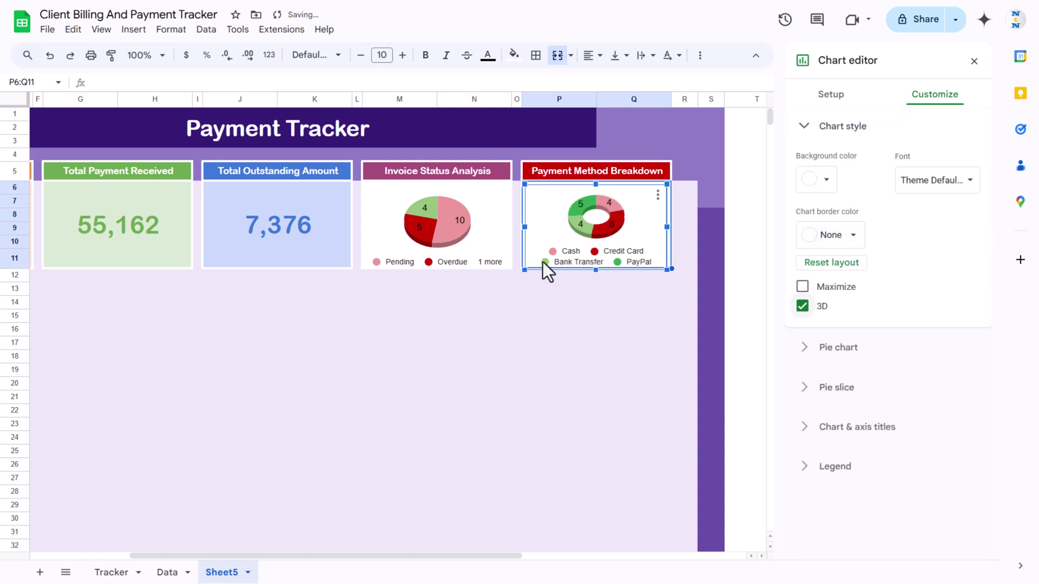
left_click(632, 334)
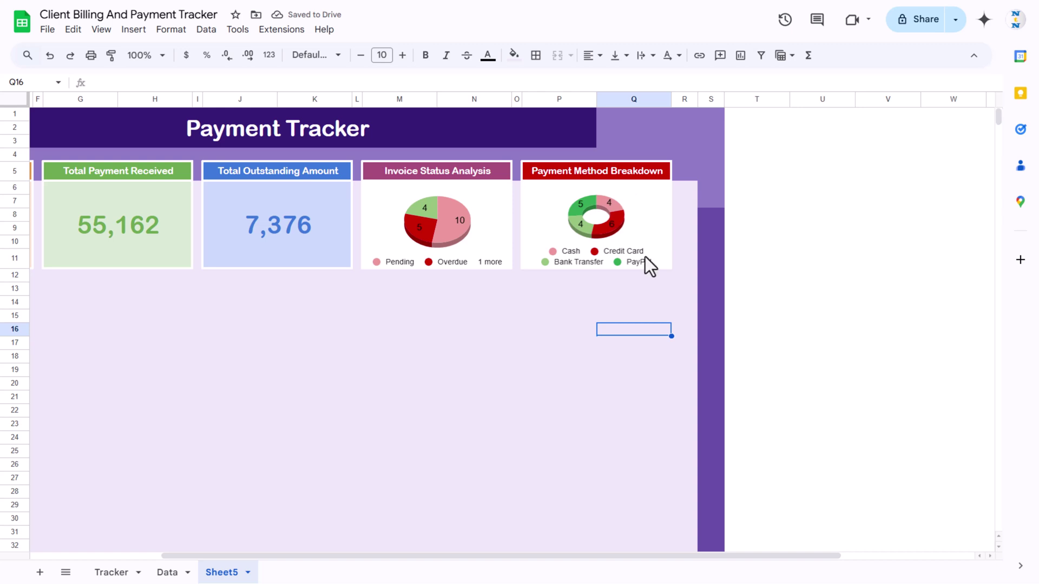
Insert a new chart on Sheet5 below the summary cards, using the Tracker sheet's dashboard as reference.
left_click_drag(387, 555, 242, 558)
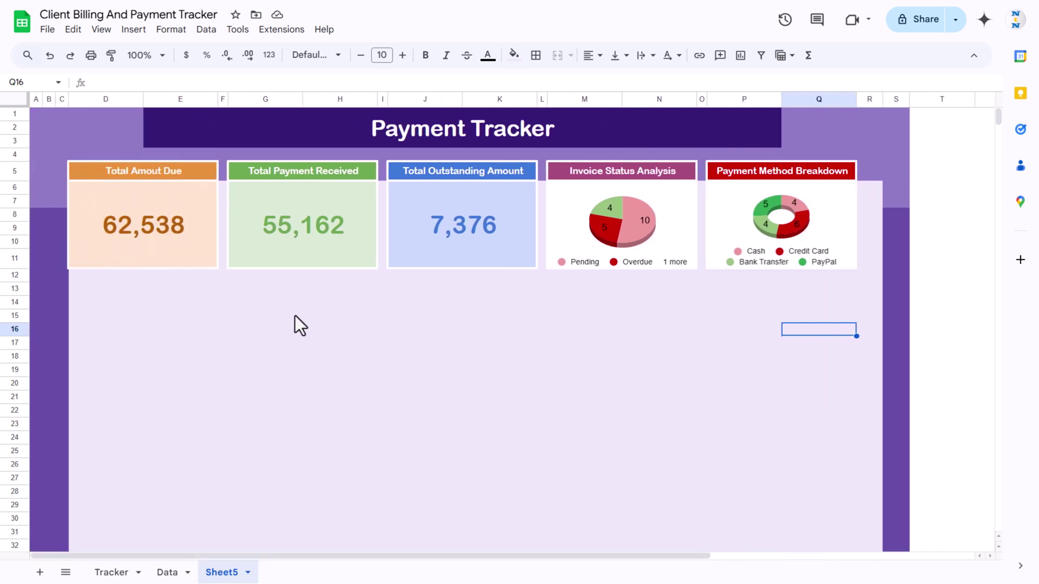
left_click(259, 330)
left_click(114, 572)
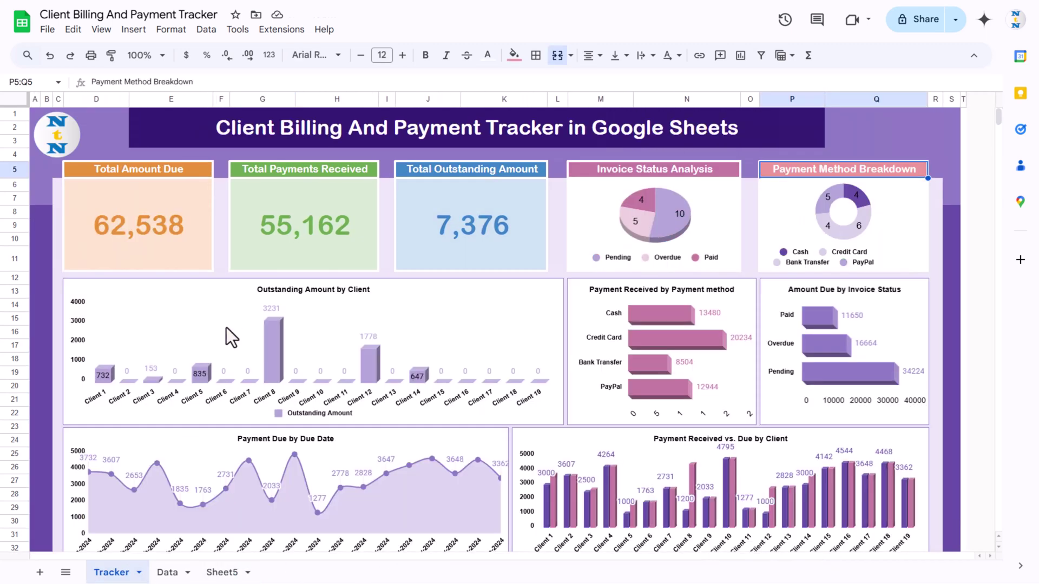
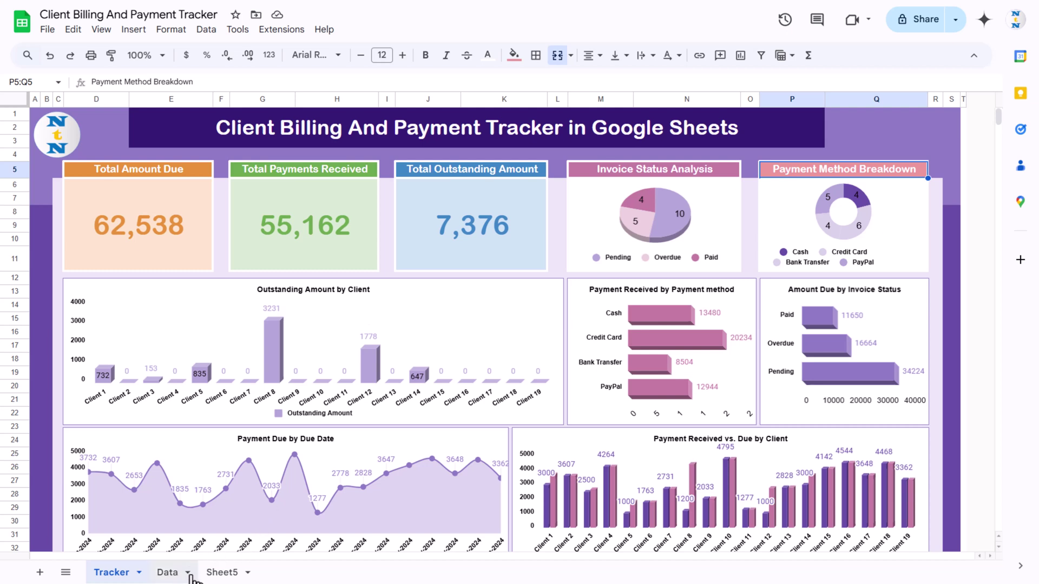
left_click(217, 572)
left_click(334, 287)
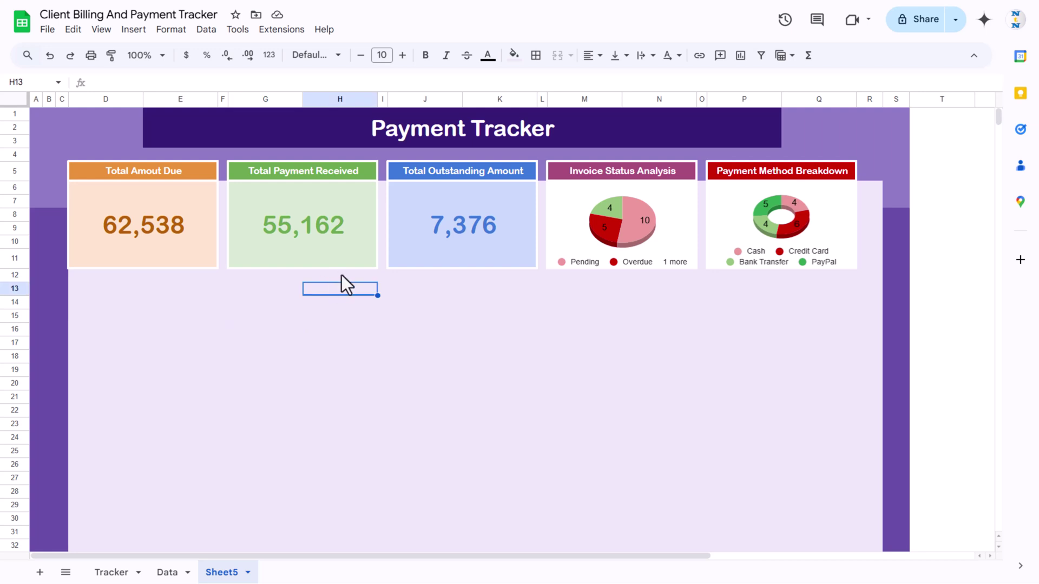
left_click(134, 30)
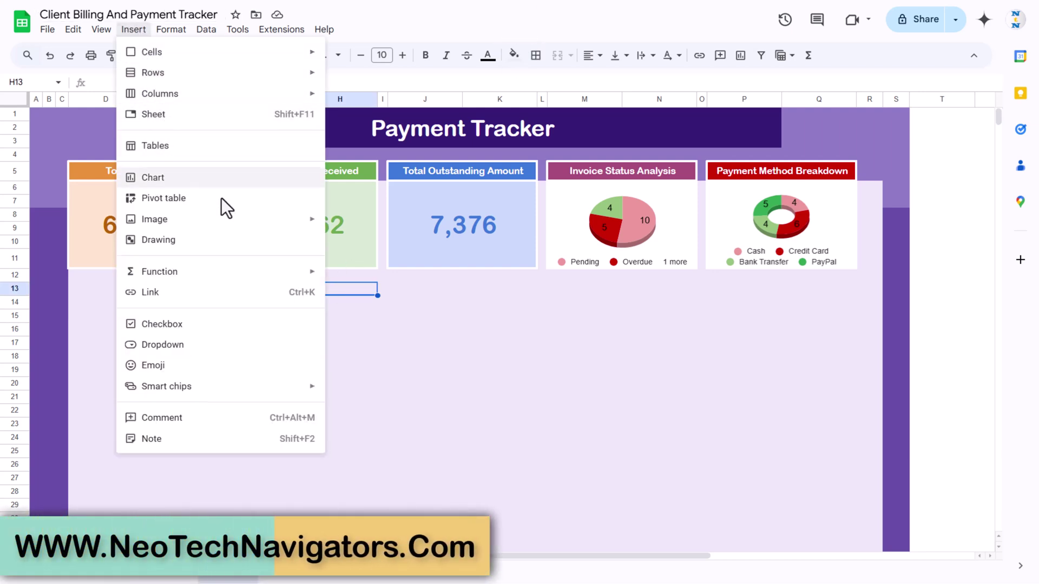
left_click(168, 181)
Set the new chart's data ranges to the Client Name column, Data!A:A, and the Outstanding Amount column, Data!F:F.
left_click(966, 259)
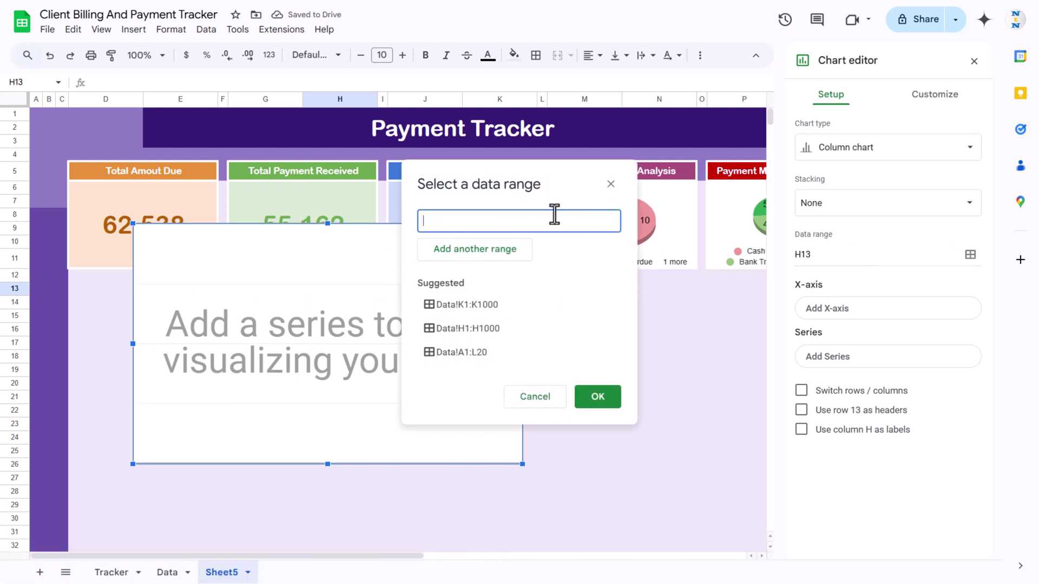
left_click(173, 574)
left_click(493, 220)
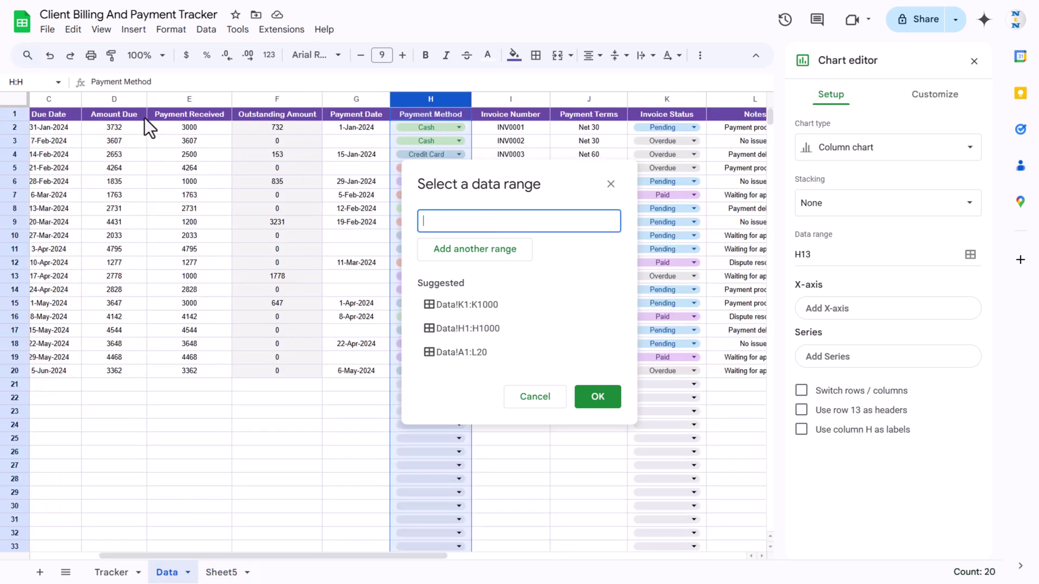
left_click_drag(232, 555, 121, 556)
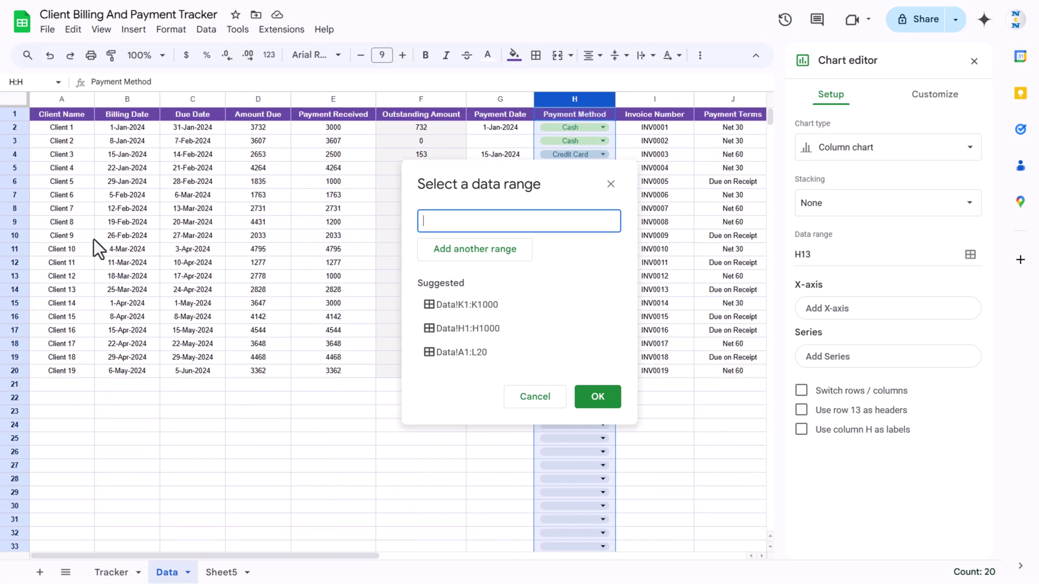
left_click(60, 99)
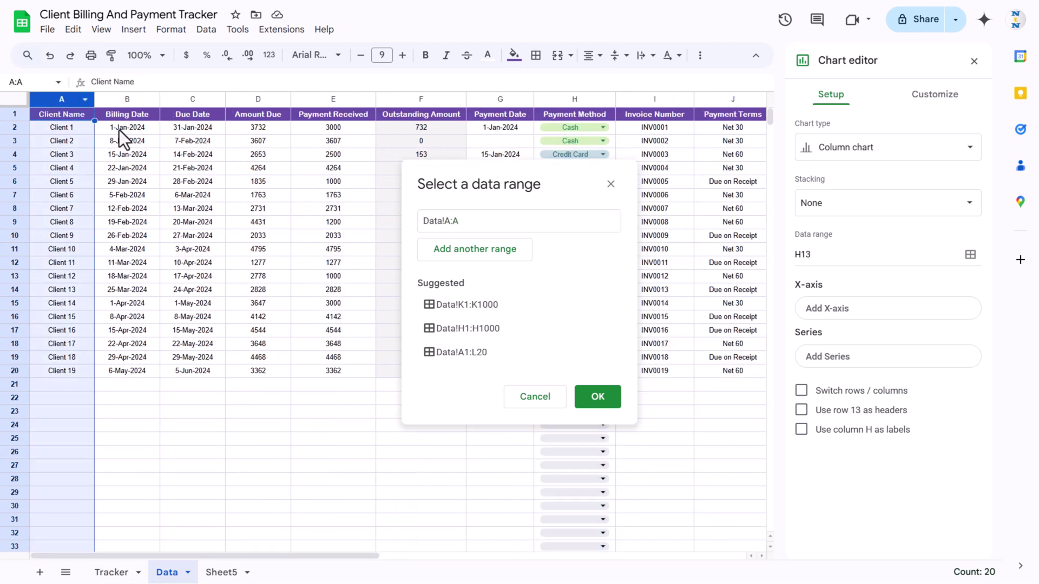
left_click(498, 250)
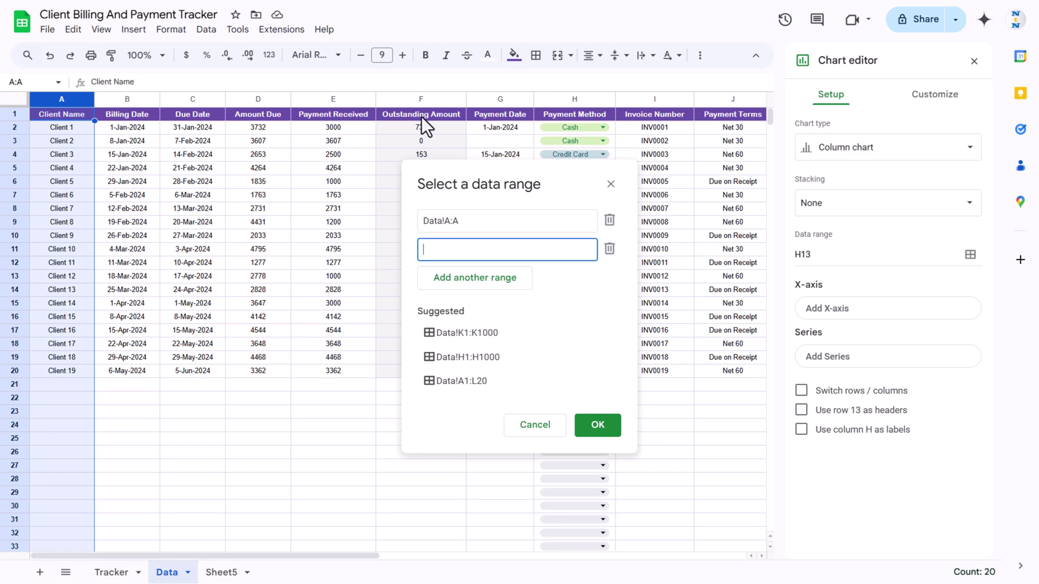
left_click(420, 100)
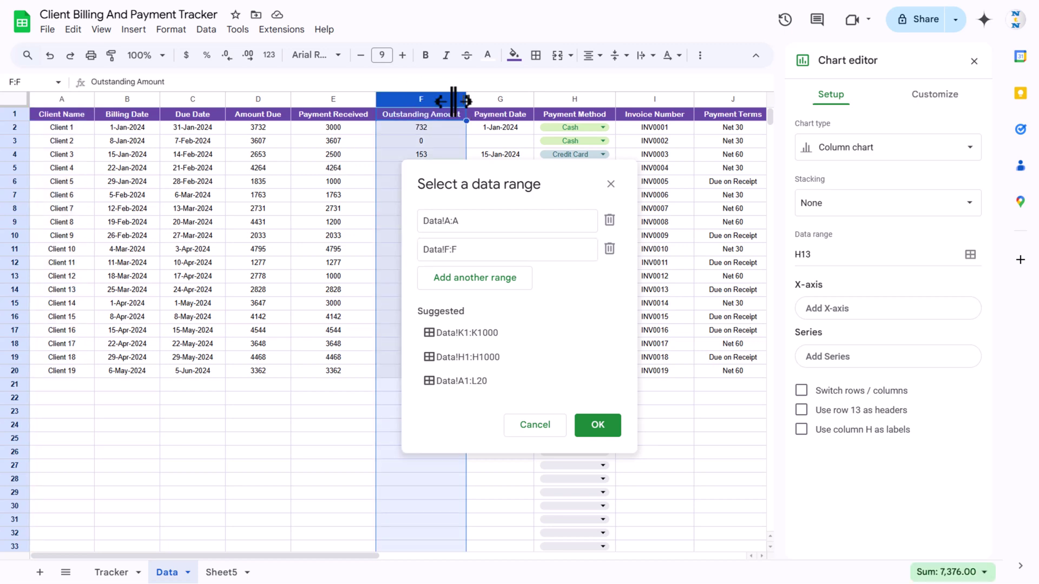
left_click(599, 425)
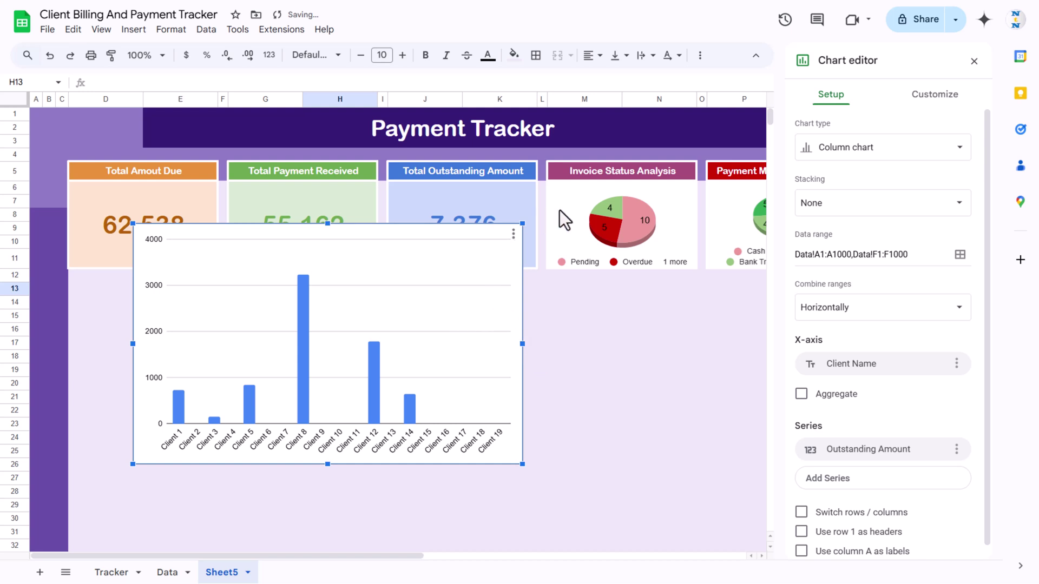
Make the column chart 3D and shorten it from its upper edge so it starts just below the cards.
left_click(936, 97)
left_click(836, 128)
left_click(803, 306)
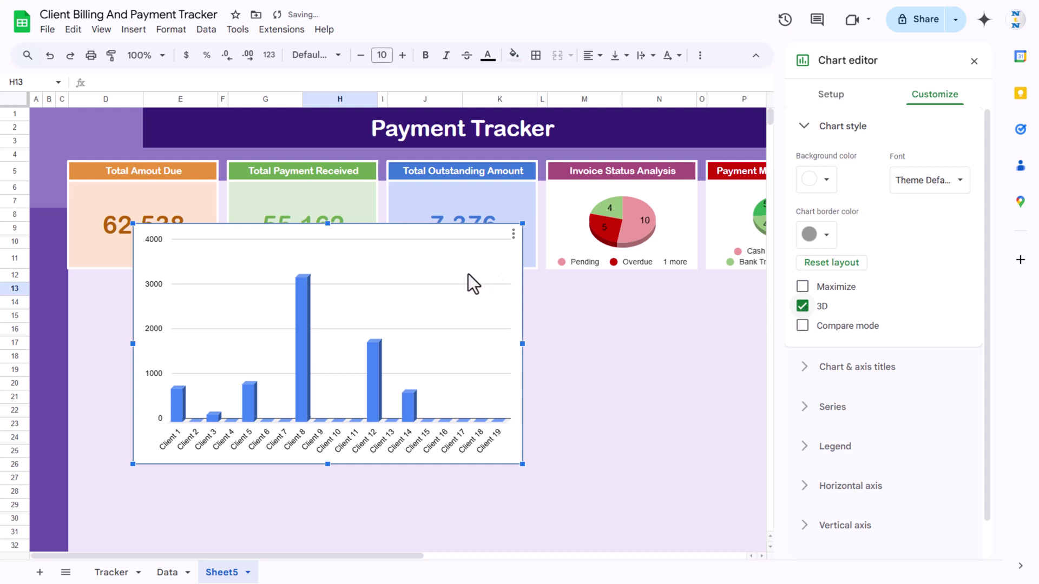
left_click_drag(327, 223, 344, 274)
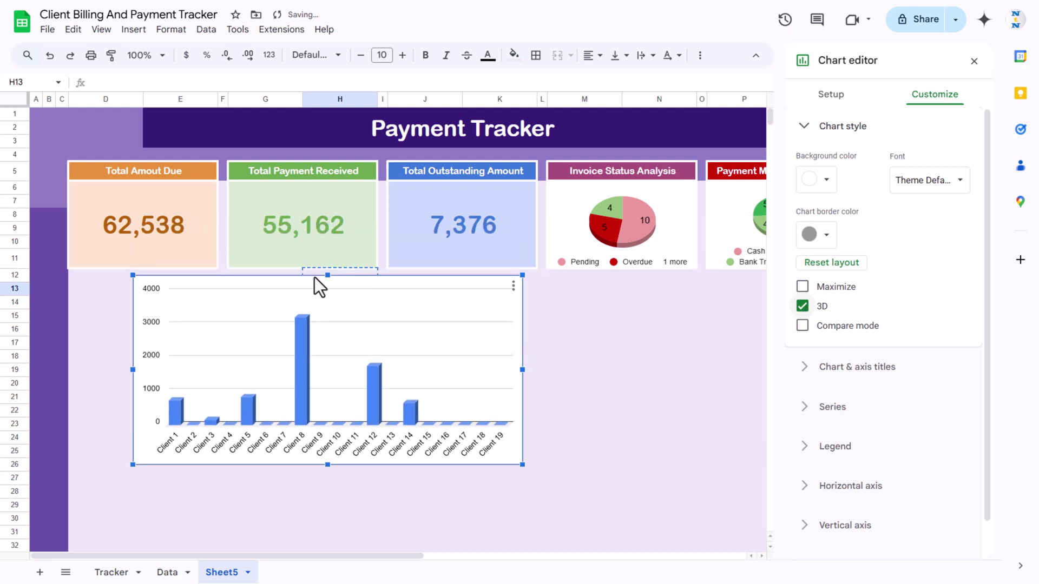
key("Escape")
left_click(473, 285)
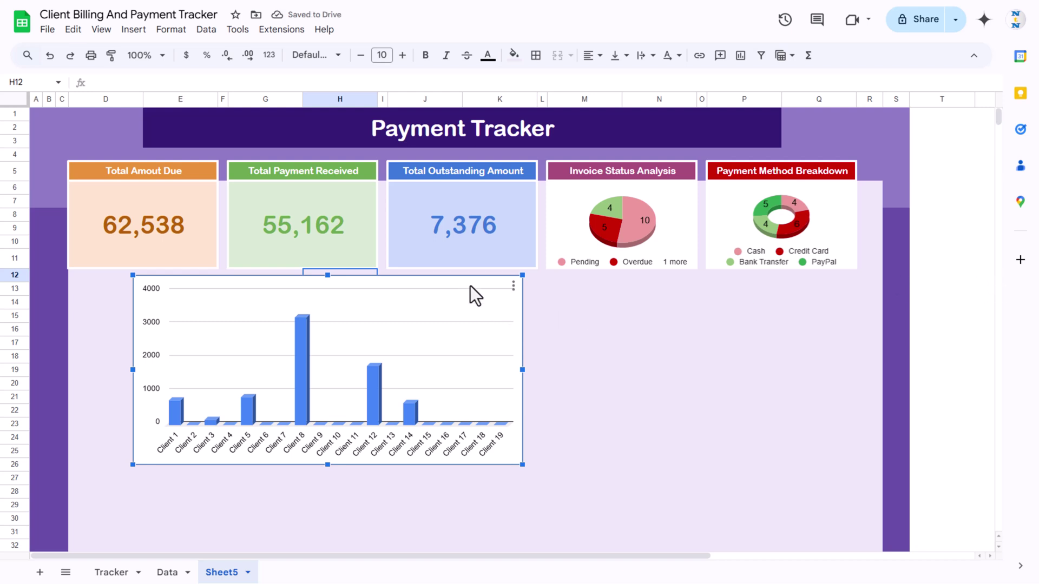
Title the column chart "Outstanding Amount by Client".
double_click(469, 285)
left_click(936, 94)
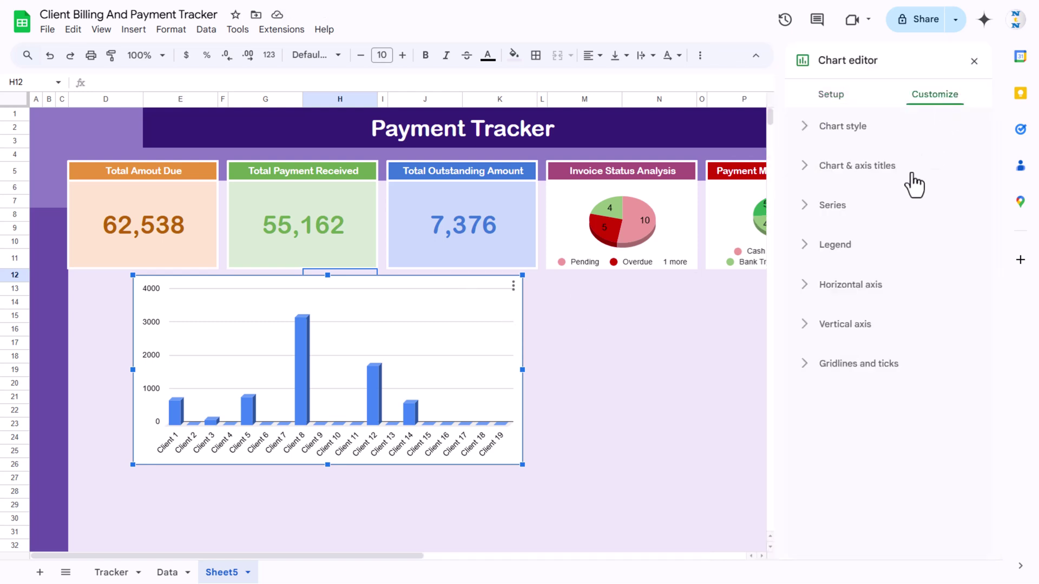
left_click(859, 173)
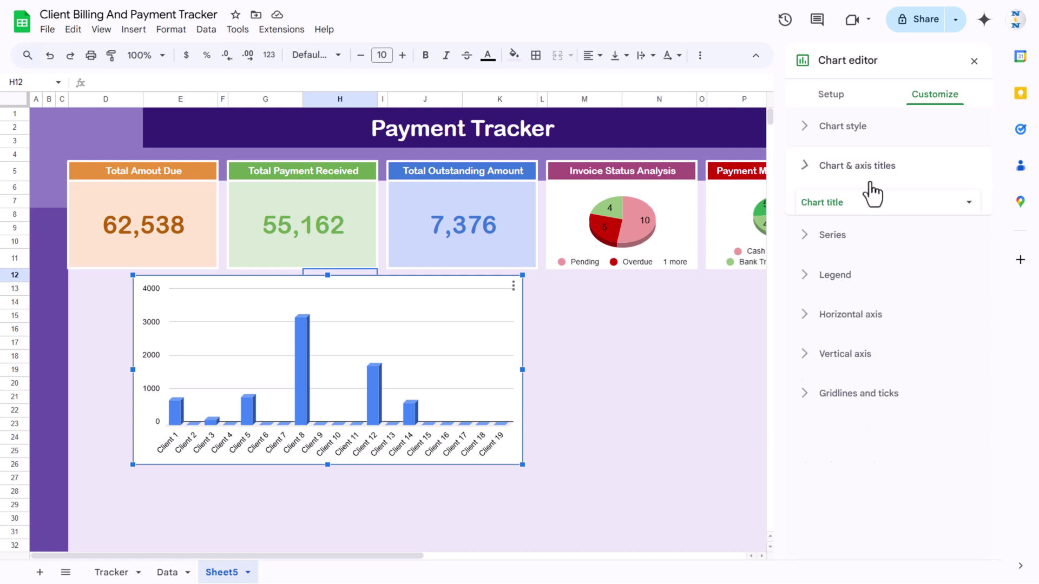
left_click(829, 262)
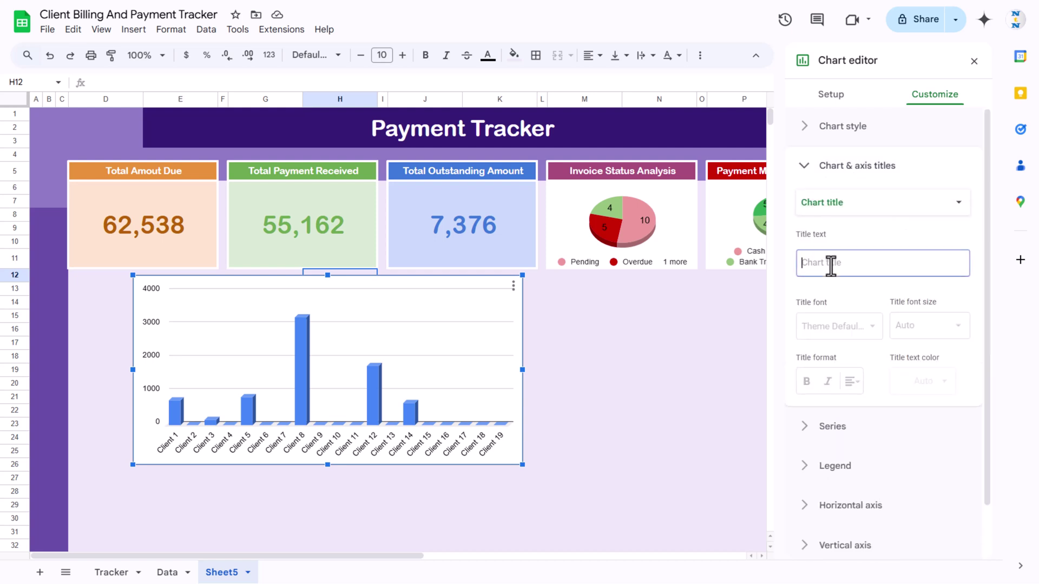
type("O")
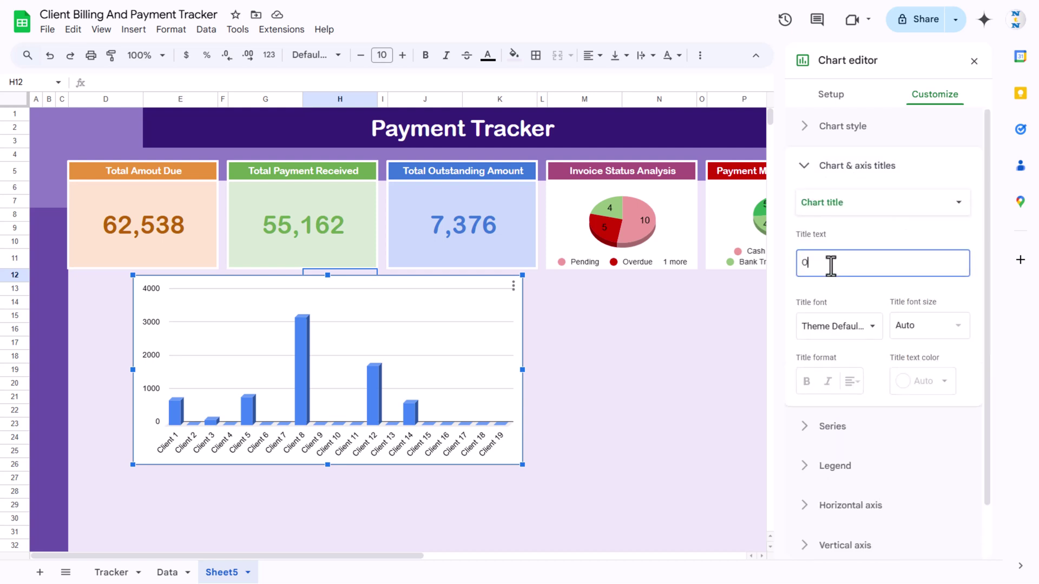
type("utstanding Amount by Client")
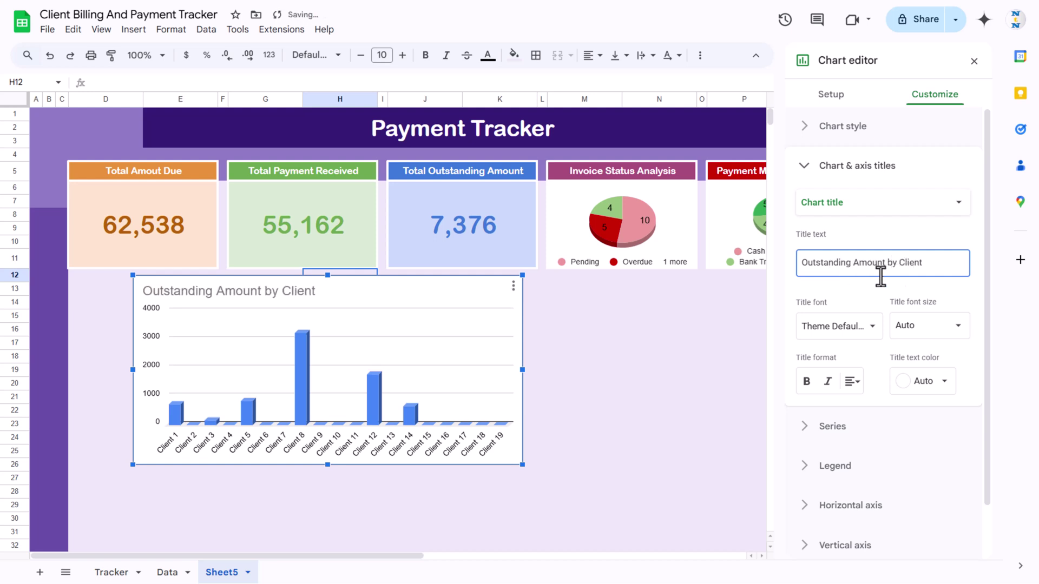
Format the chart title as size 12, centered, black and bold.
left_click(942, 337)
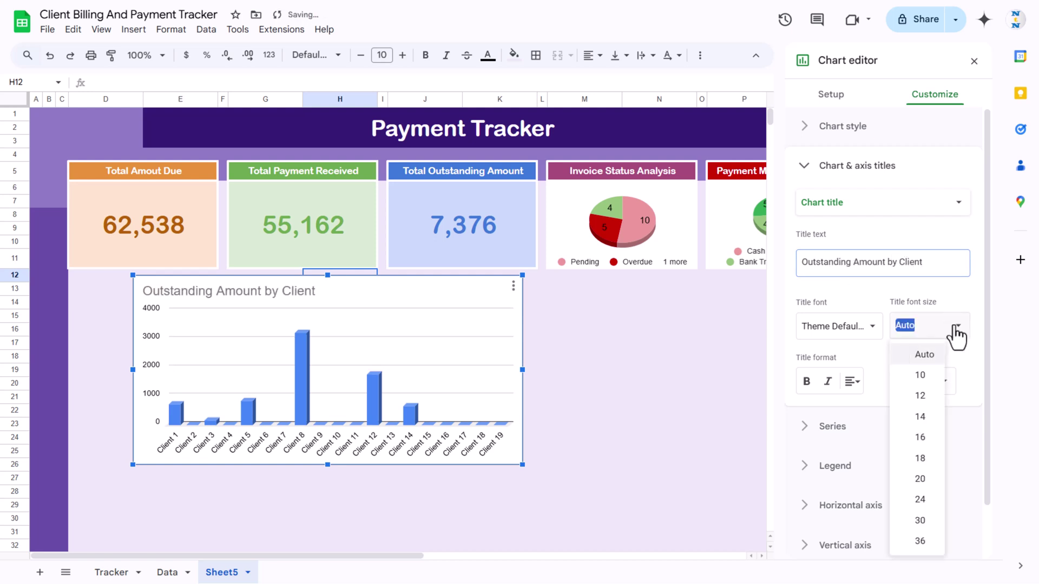
left_click(921, 396)
left_click(854, 383)
left_click(870, 408)
left_click(940, 382)
left_click(818, 182)
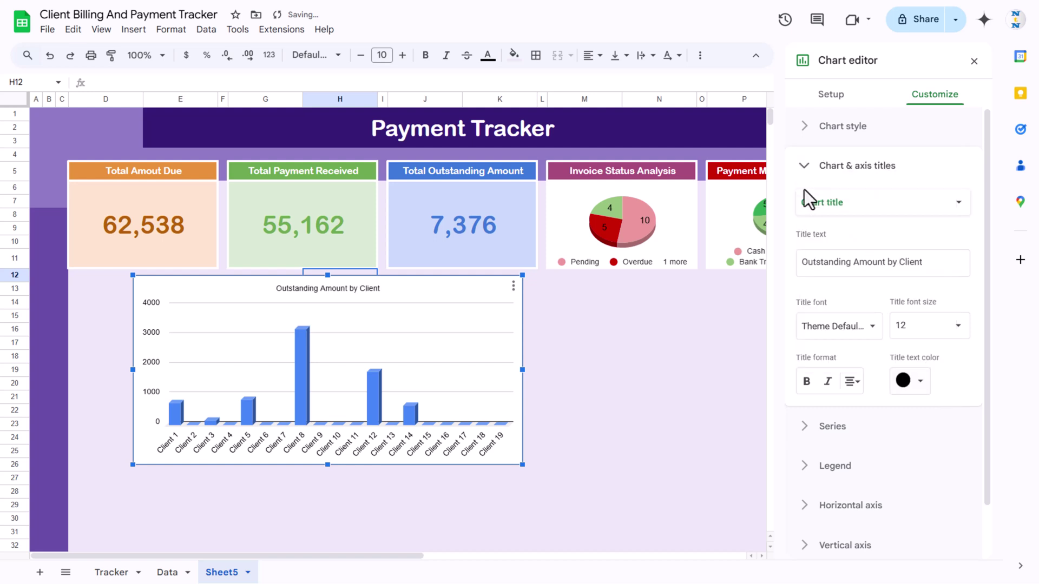
left_click(805, 381)
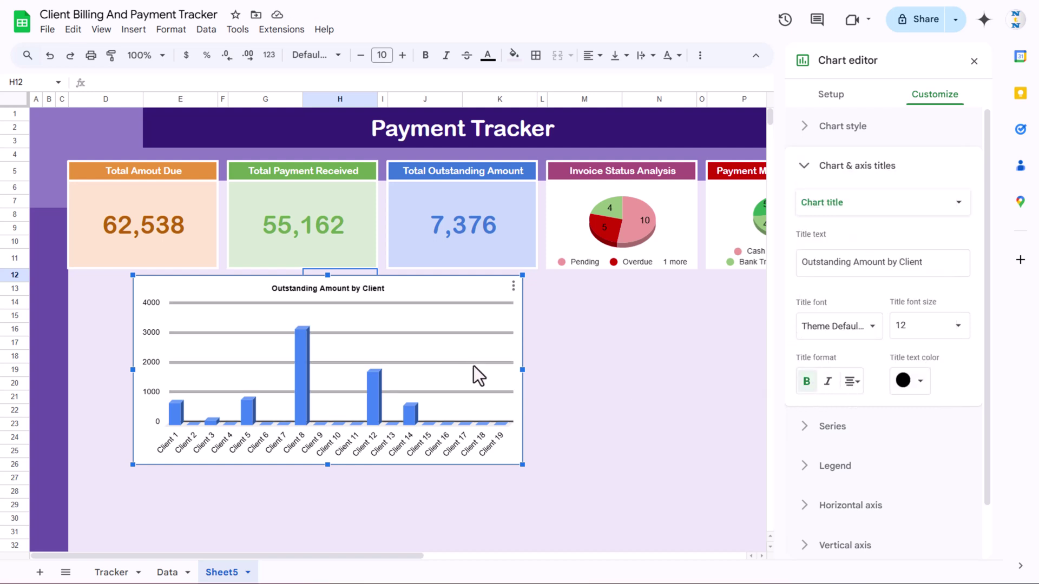
Remove the chart's major gridlines and move it directly below the Total Amount Due card, aligned with column D.
left_click(471, 363)
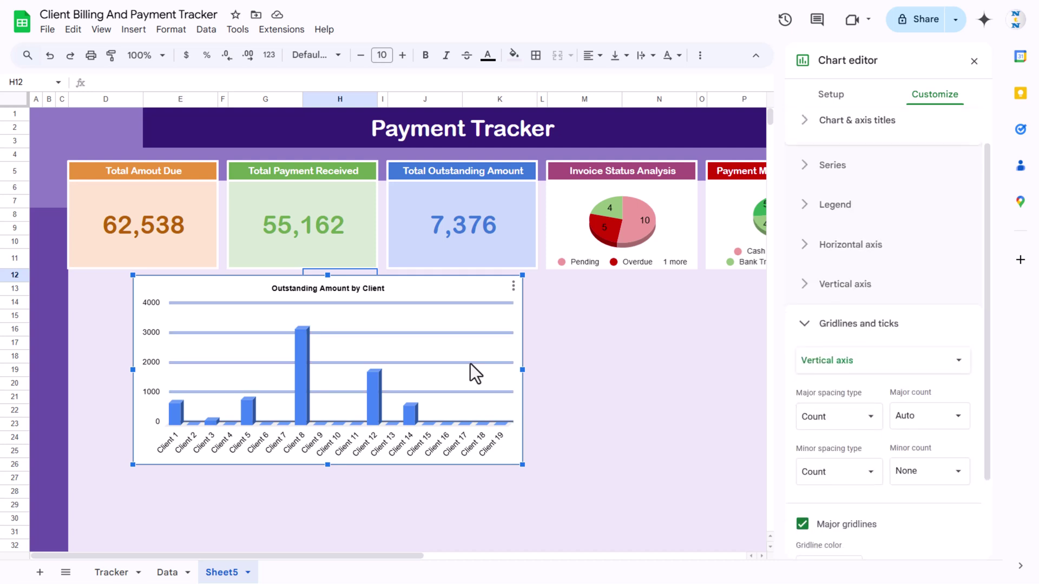
left_click(802, 519)
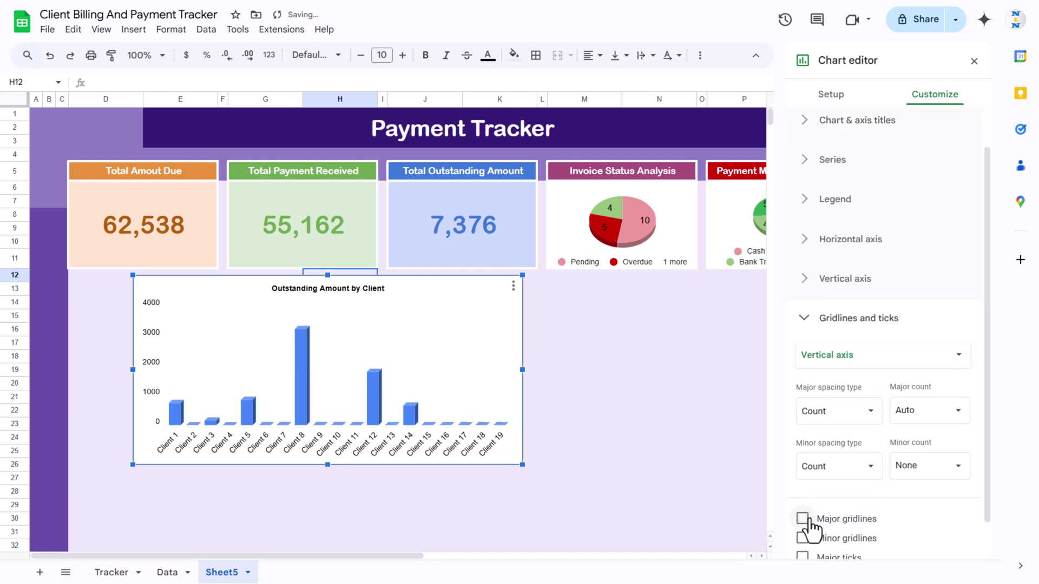
left_click_drag(143, 280, 79, 276)
Fill the Outstanding Amount columns with light magenta.
left_click(244, 358)
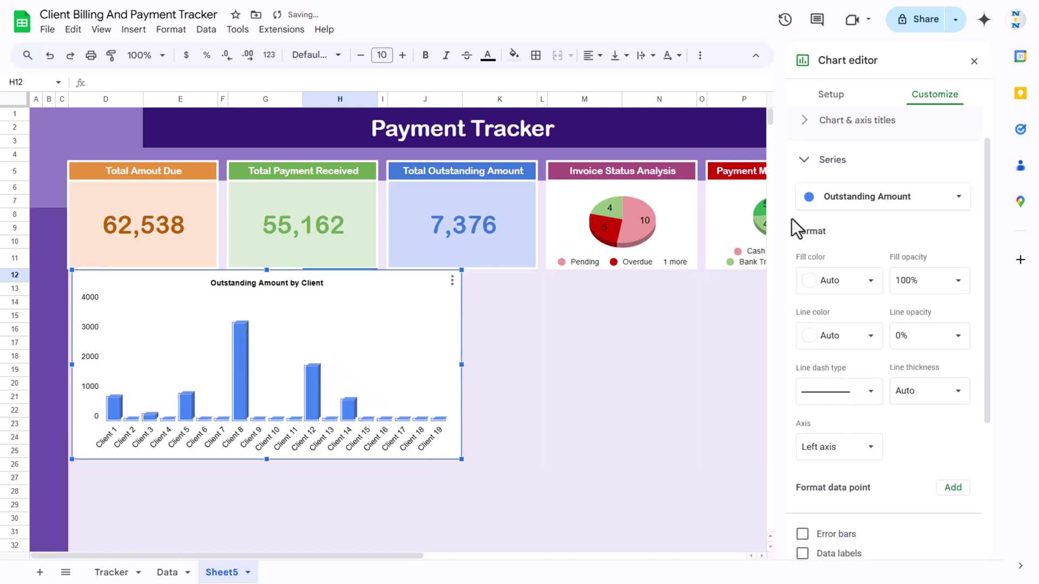
left_click(869, 282)
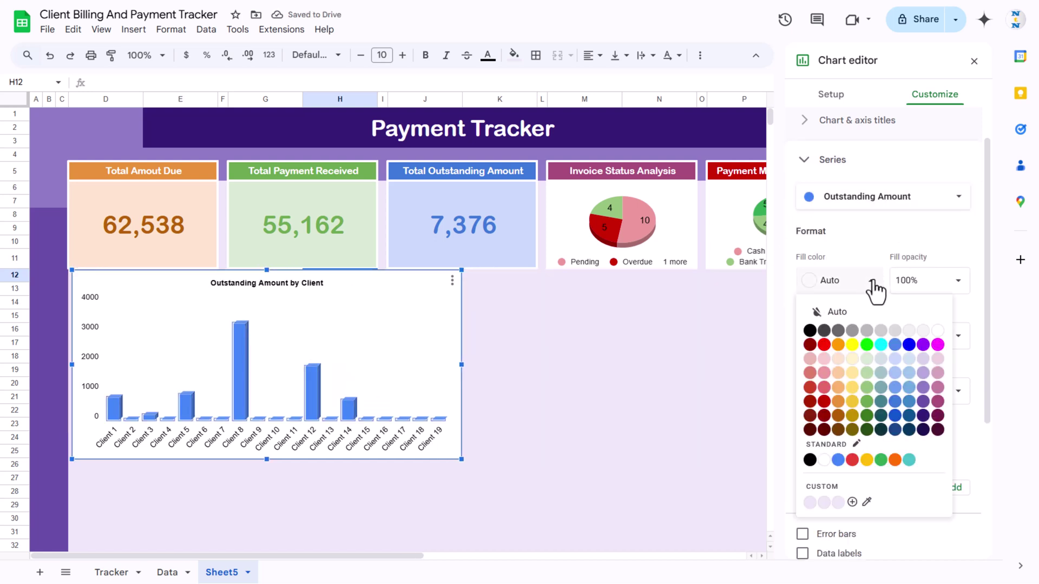
left_click(938, 373)
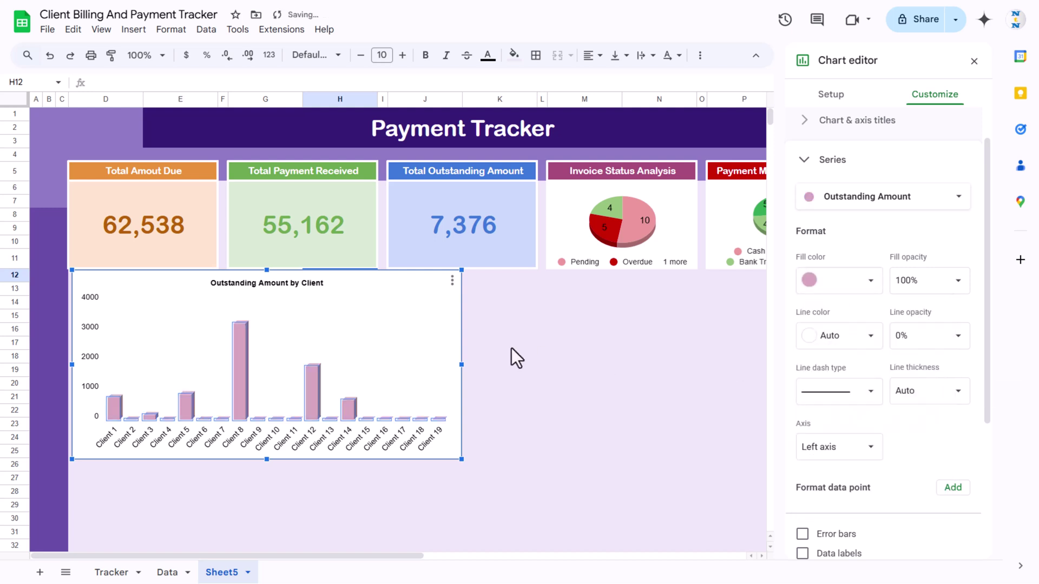
scroll(898, 476, "down", 3)
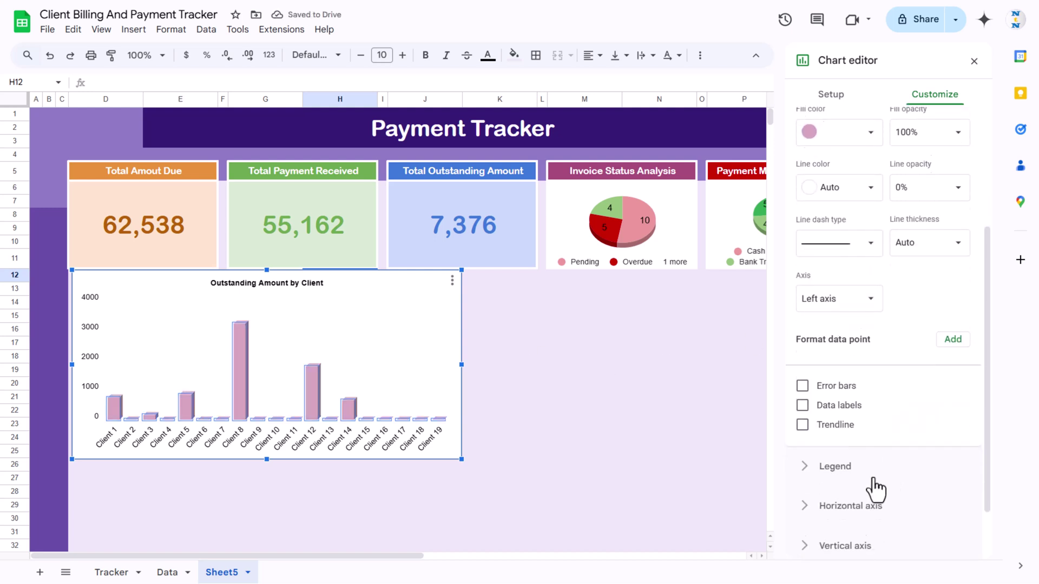
Add data labels to the Outstanding Amount columns and change their fill to light magenta 1.
left_click(820, 396)
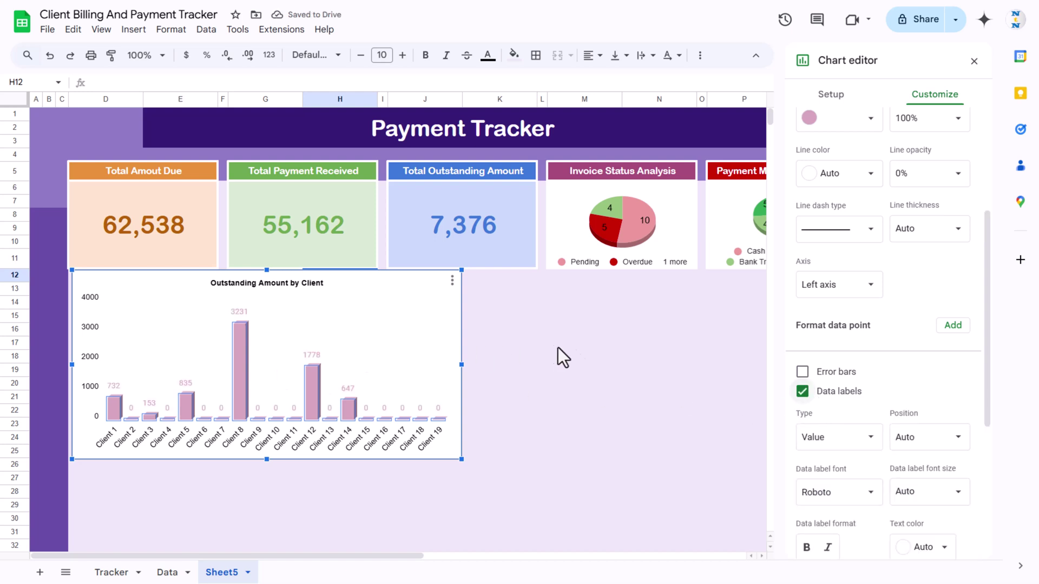
left_click(875, 127)
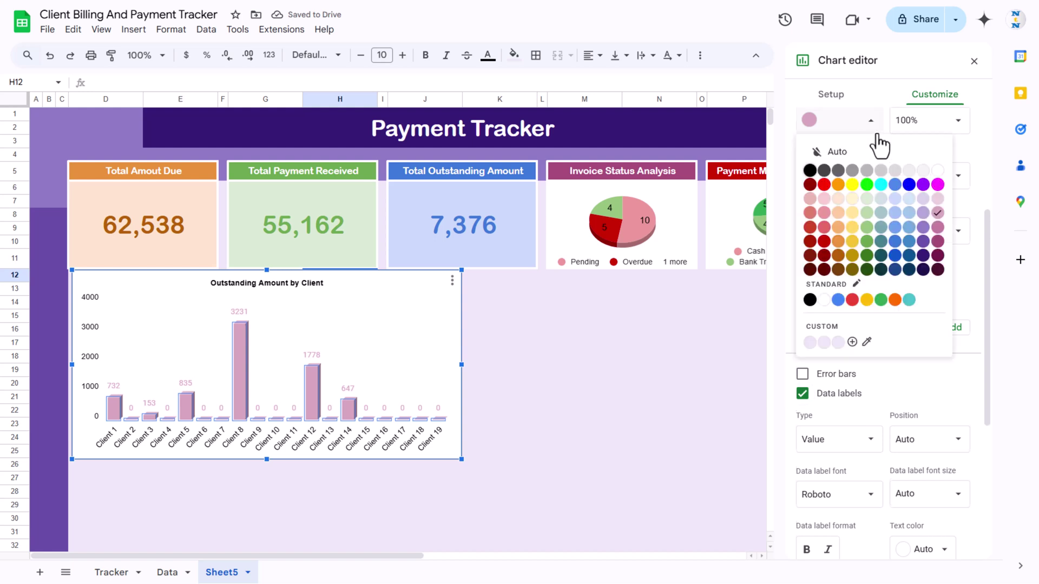
left_click(938, 230)
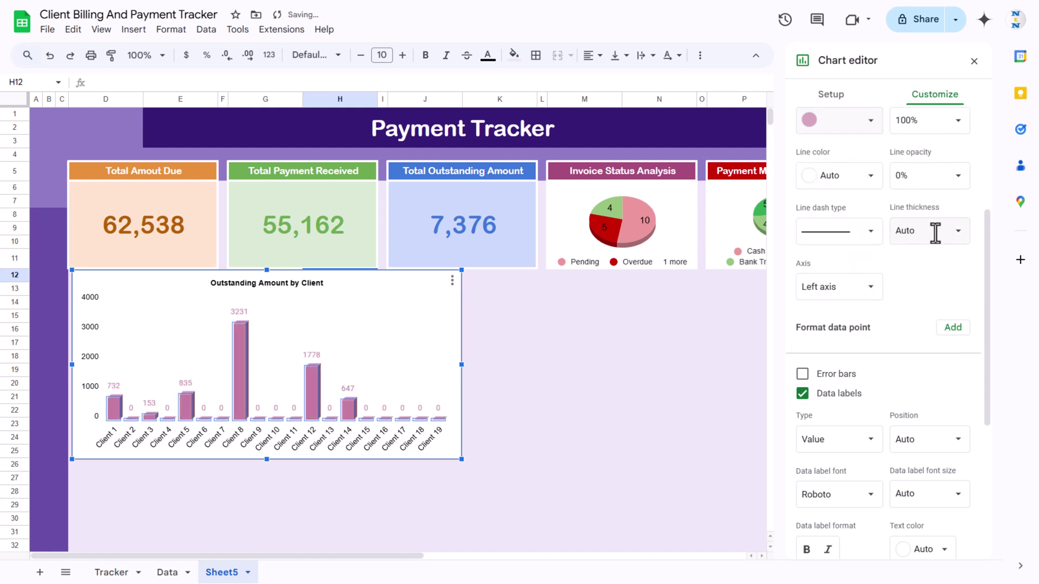
left_click(542, 303)
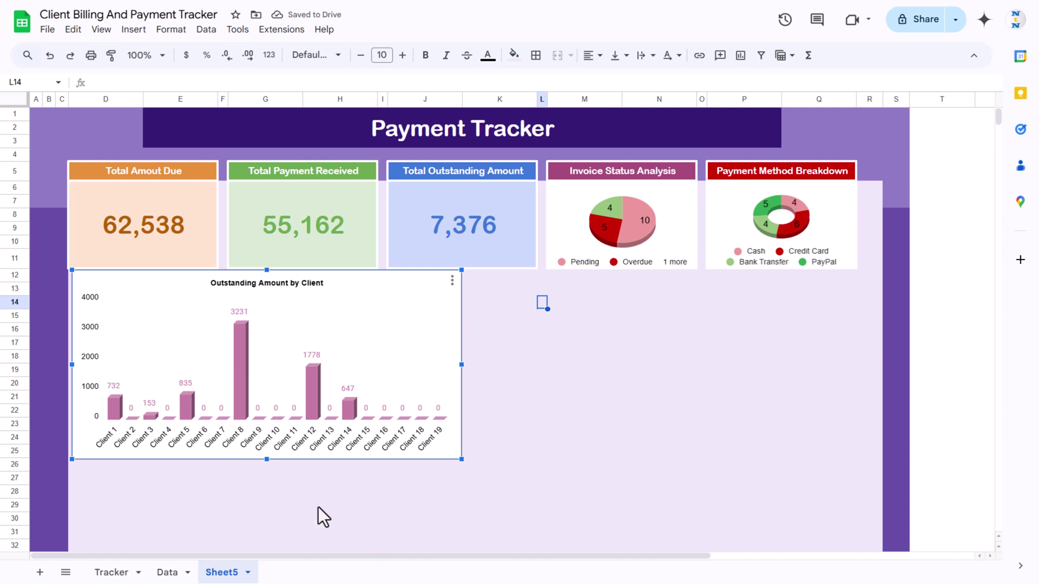
Shorten the Outstanding Amount by Client chart to end at row 24, and check the reference Tracker dashboard and Data sheet.
left_click_drag(269, 450, 268, 441)
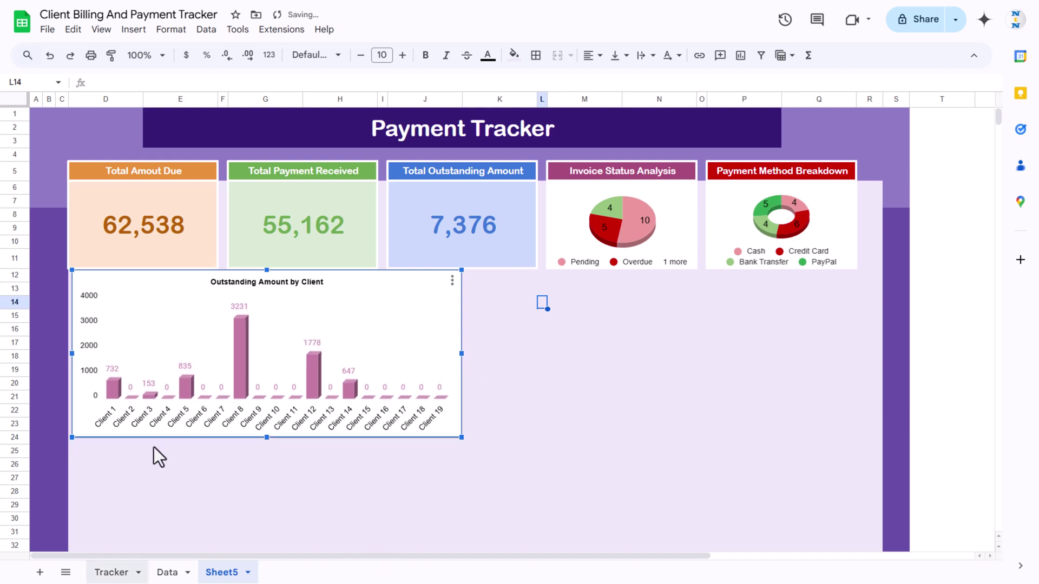
left_click(112, 572)
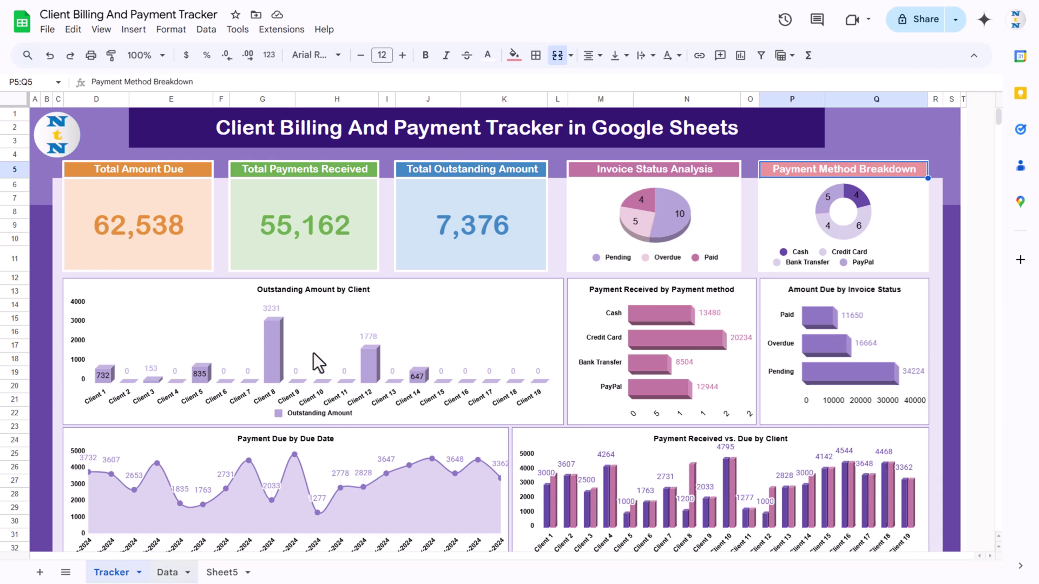
left_click(168, 572)
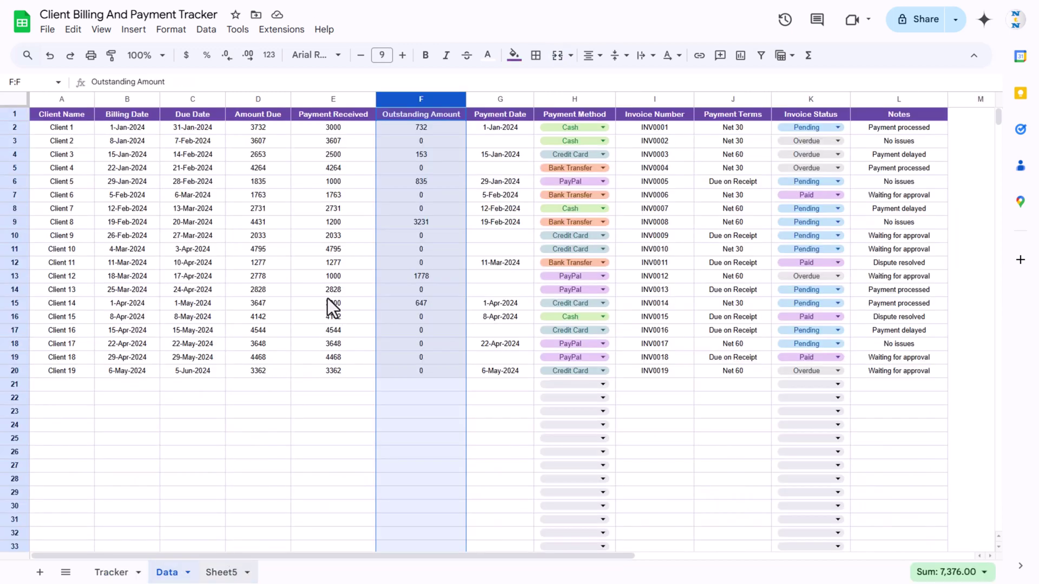
key("ctrl+shift+Page_Down")
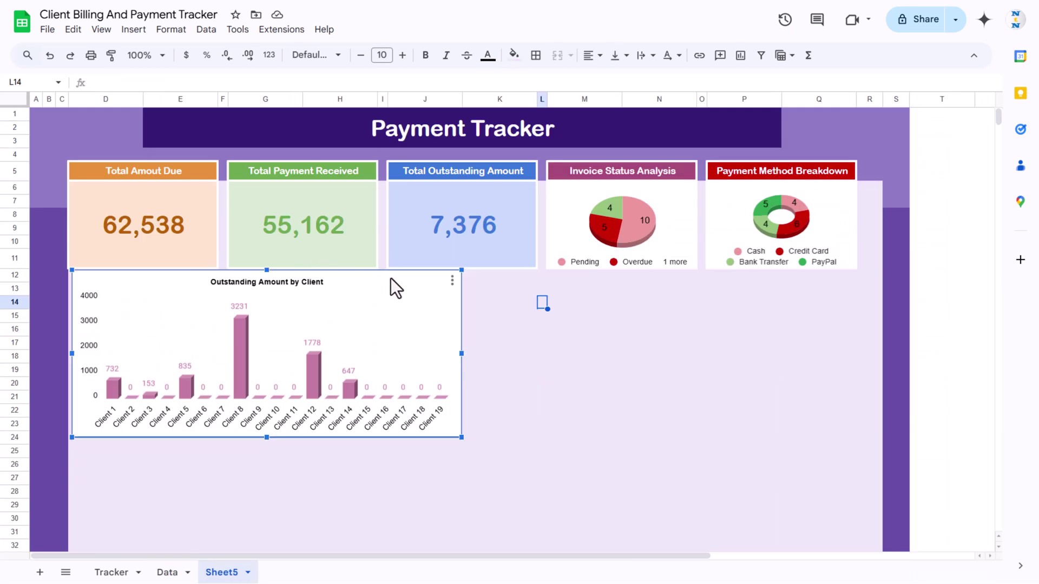
Paste a copy of the Outstanding Amount by Client chart, narrow it and place it directly beside the original.
left_click(524, 292)
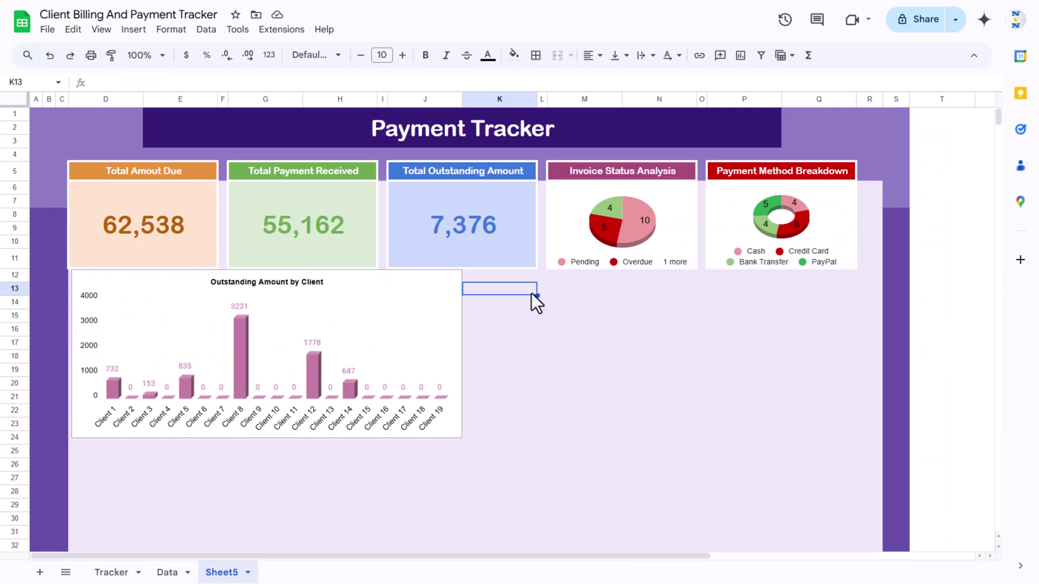
key("ctrl+v")
left_click(855, 361)
left_click_drag(856, 369, 676, 367)
left_click_drag(598, 291, 596, 273)
Change the copied chart's type to a bar chart.
double_click(626, 281)
left_click(881, 135)
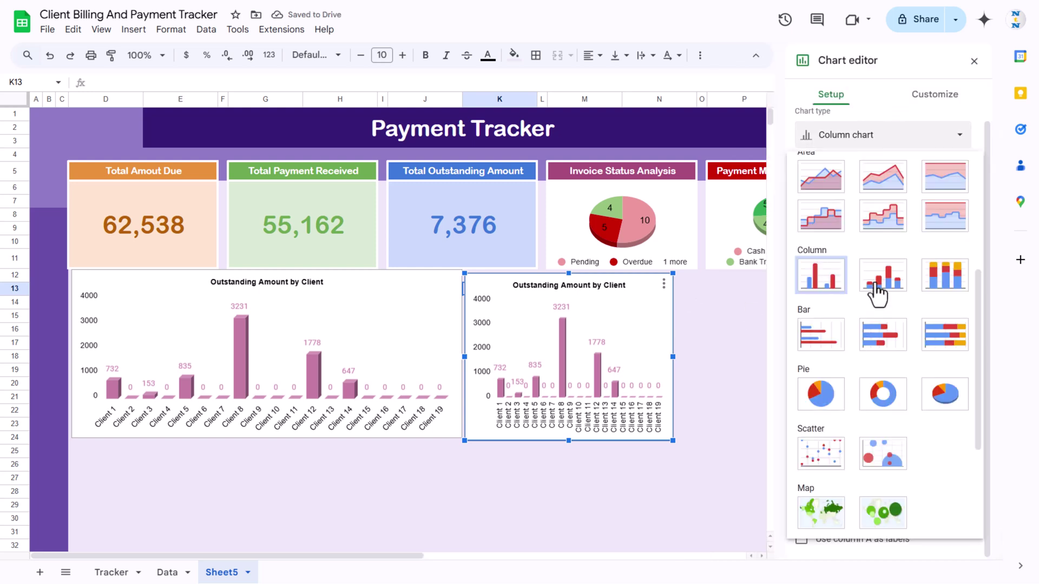
left_click(820, 349)
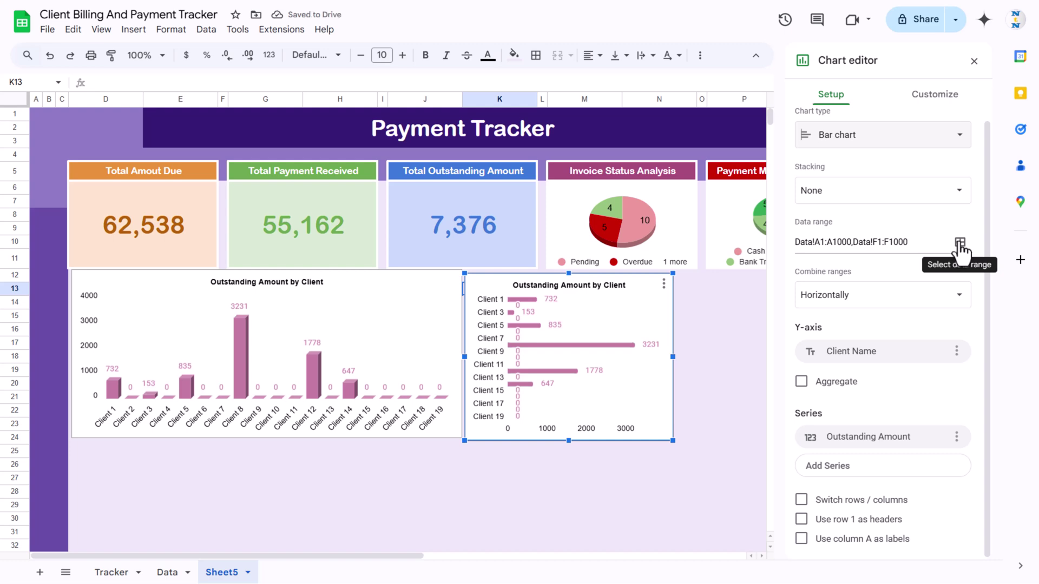
Replace the bar chart's data ranges with the Payment Method column Data!H:H and the Payment Received column E of the Data sheet.
left_click(111, 572)
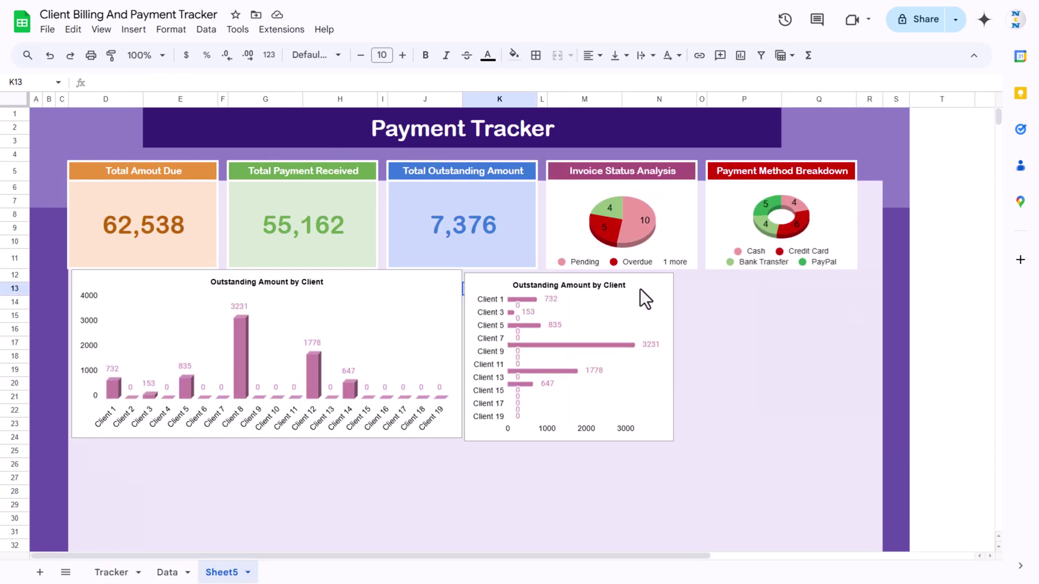
double_click(641, 289)
left_click(960, 242)
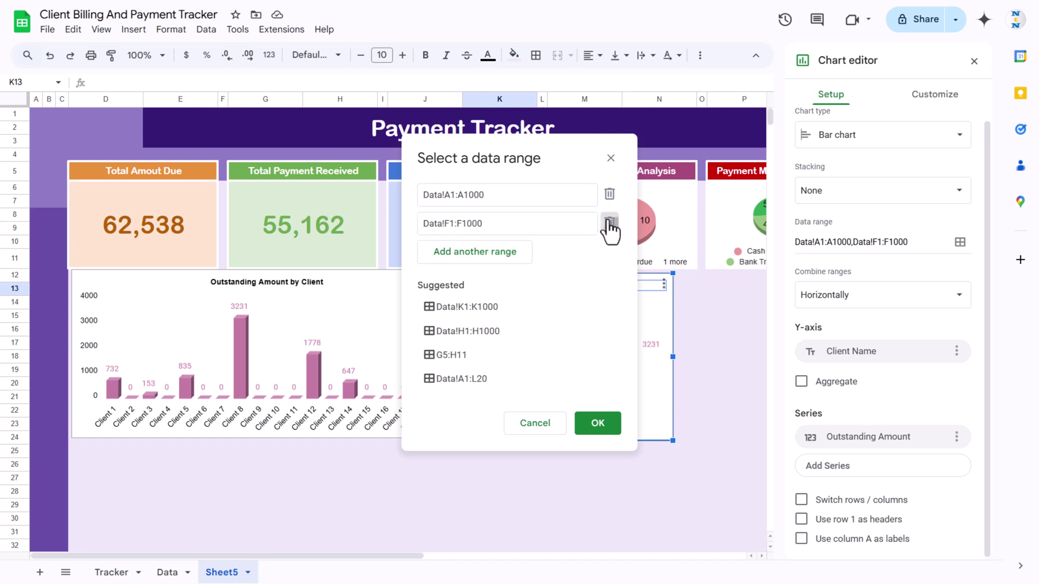
left_click(609, 223)
left_click_drag(565, 199, 371, 202)
key("BackSpace")
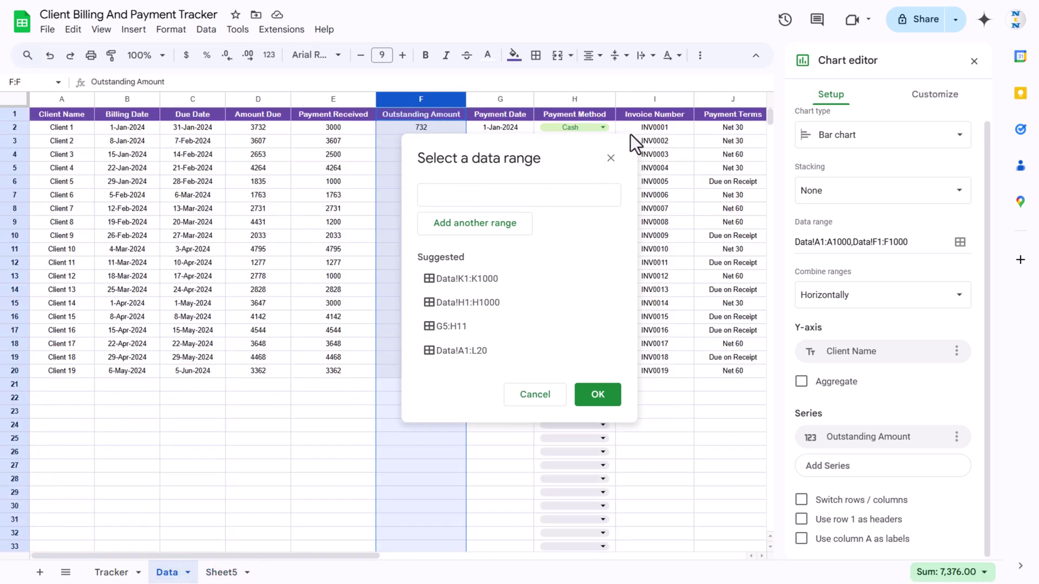
left_click_drag(540, 148, 321, 164)
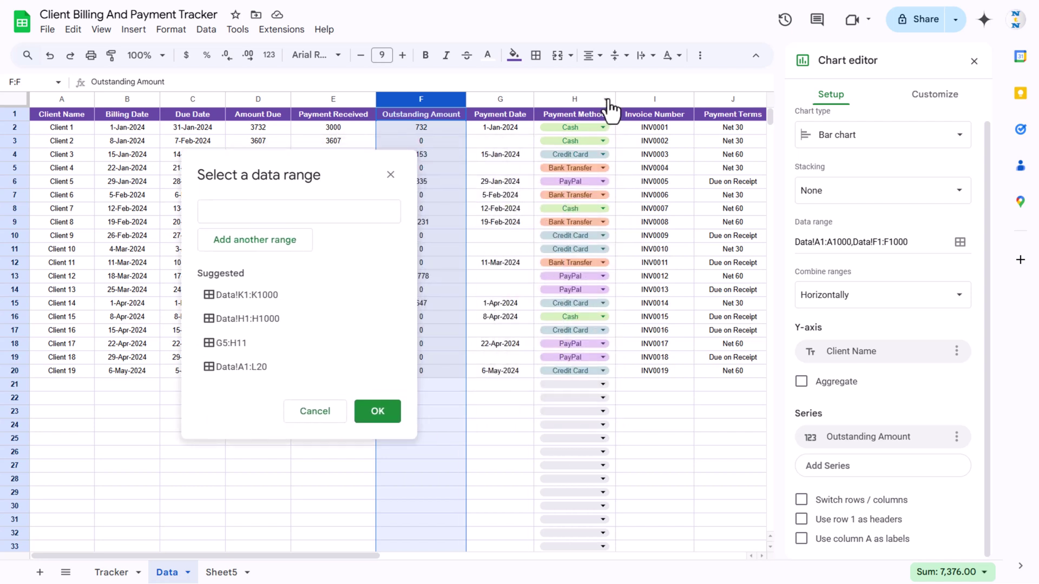
left_click(569, 96)
left_click(284, 241)
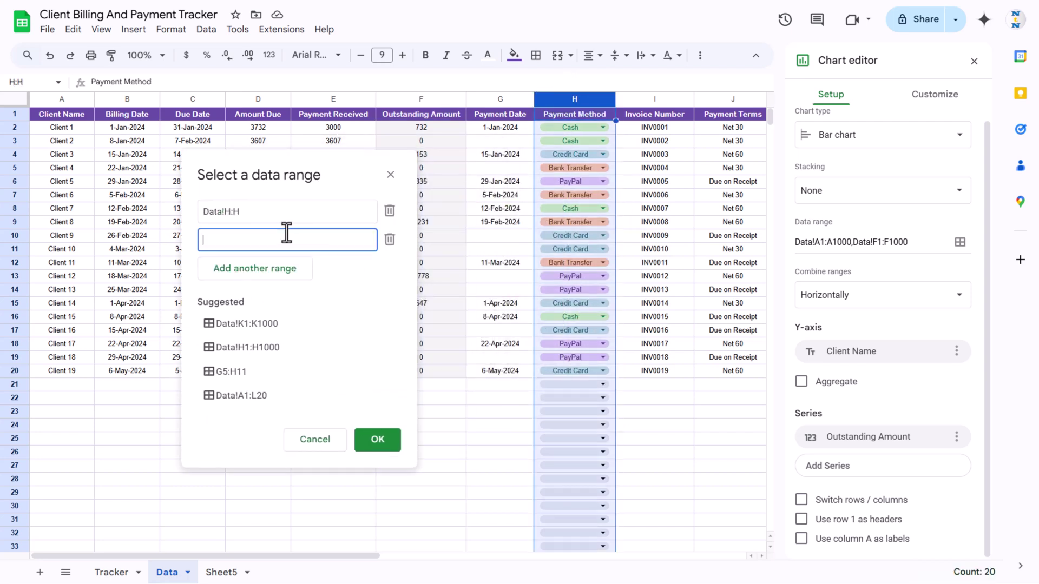
left_click_drag(269, 179, 456, 151)
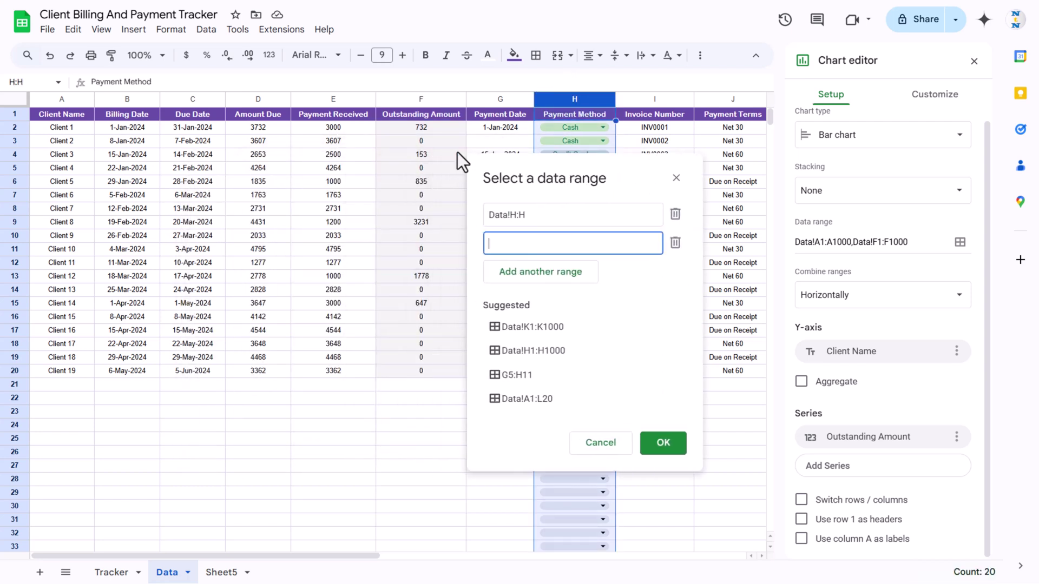
left_click(326, 99)
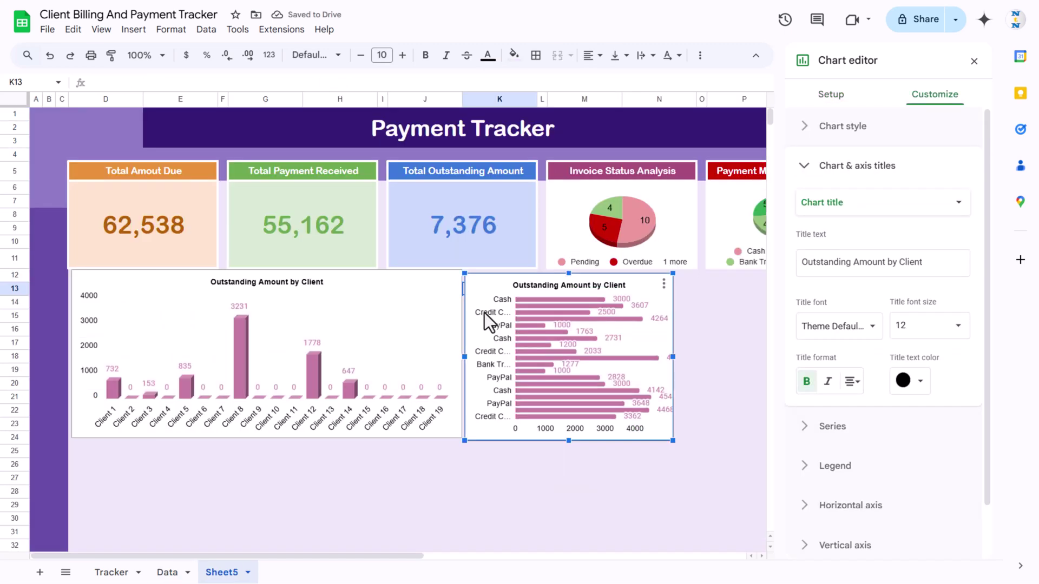
Aggregate the payments by payment method and make the bars 3D.
left_click(832, 98)
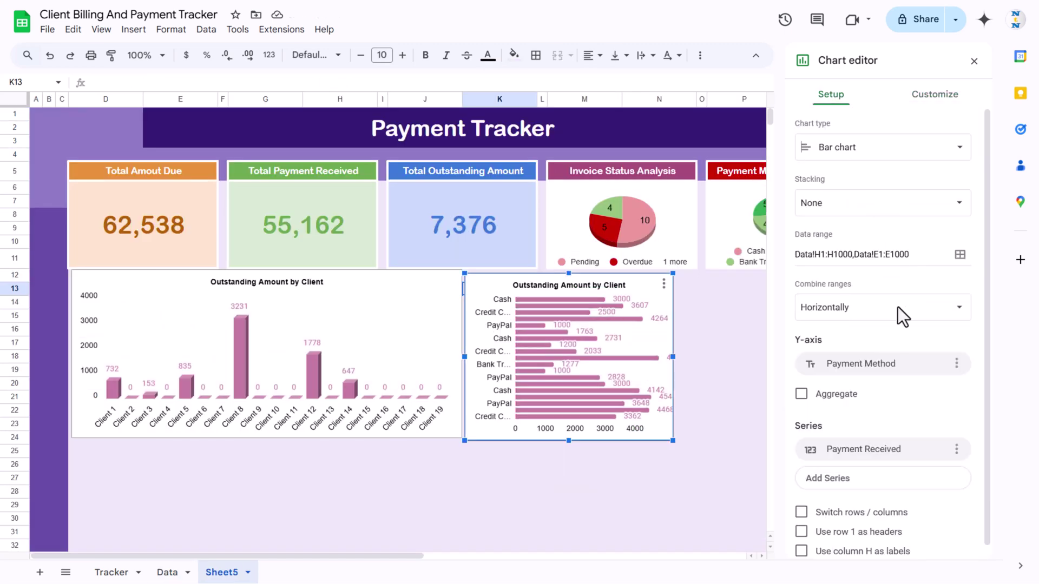
left_click(801, 393)
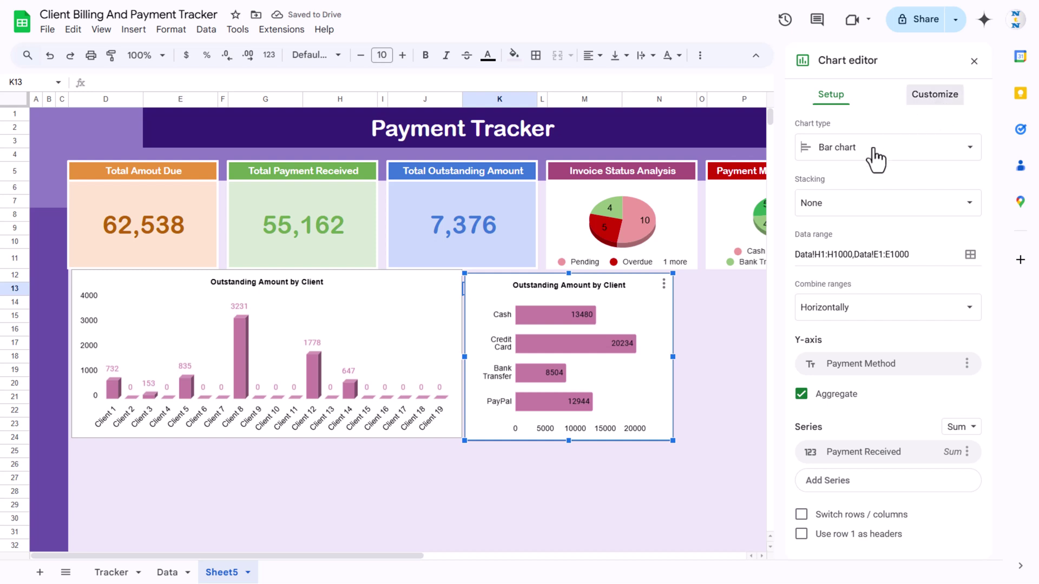
left_click(847, 132)
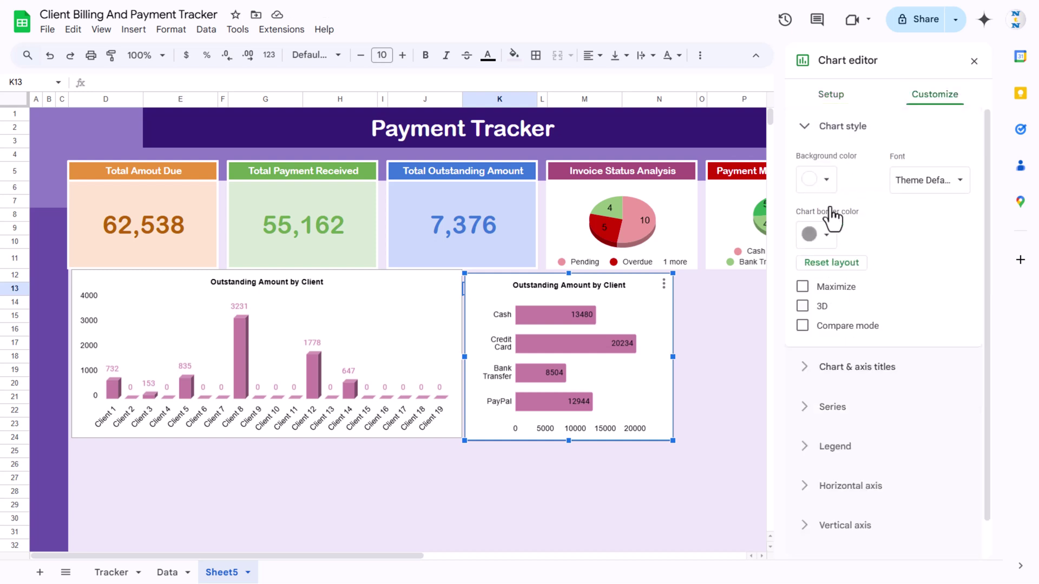
left_click(803, 306)
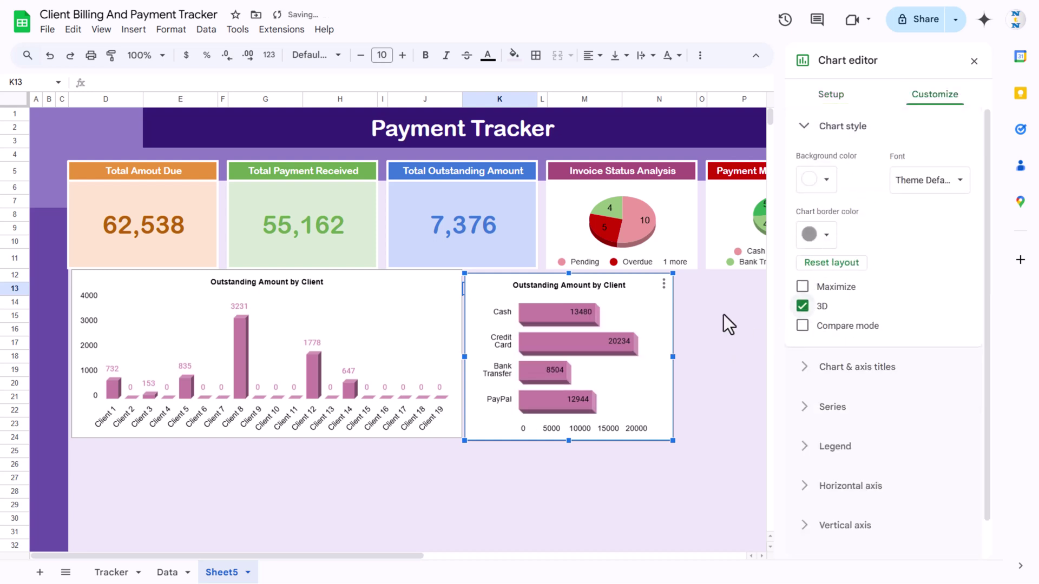
key("Escape")
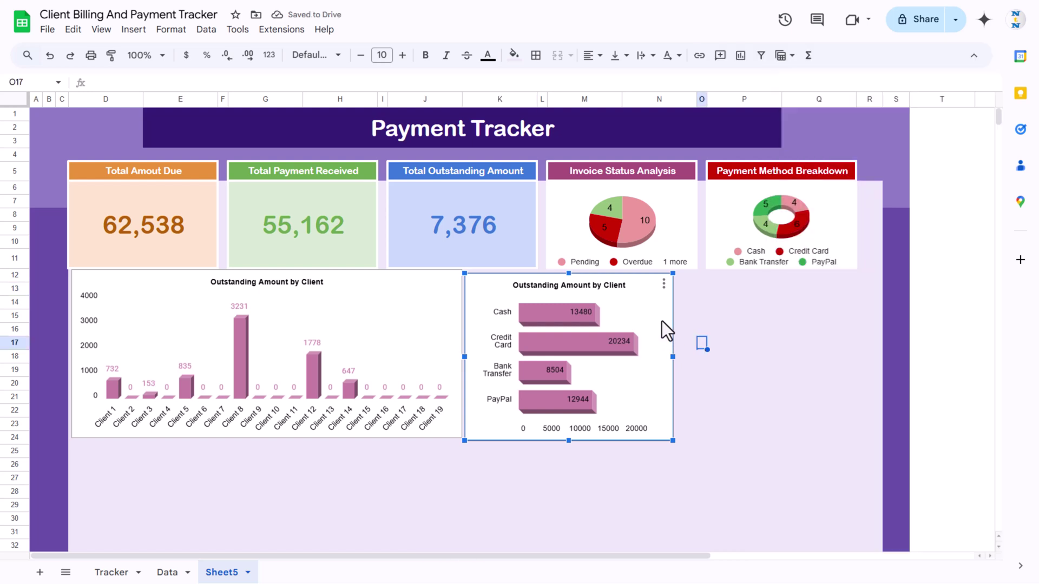
Retitle the bar chart "Payment Received by Payment Method".
double_click(589, 285)
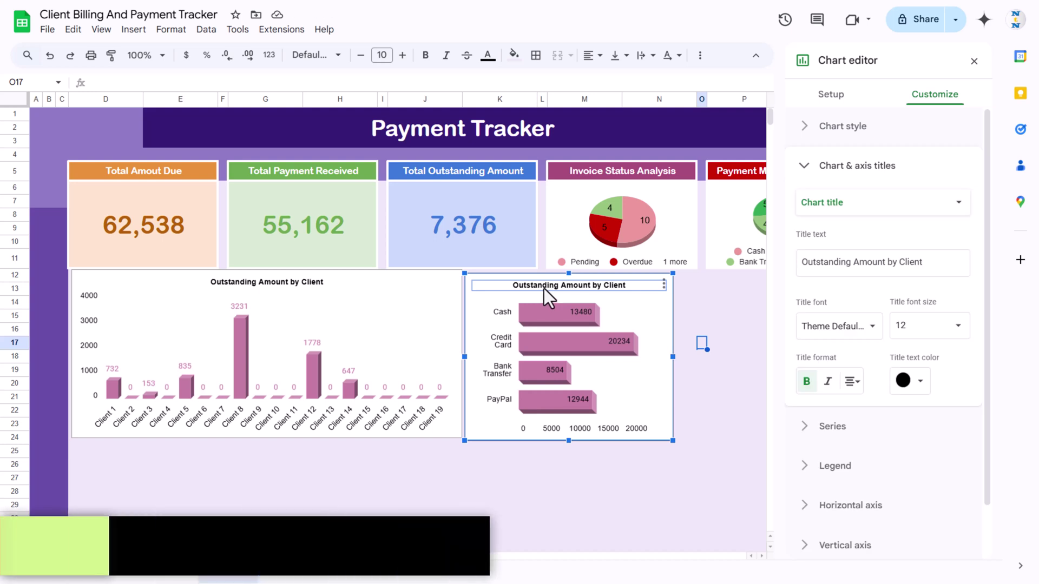
left_click(544, 288)
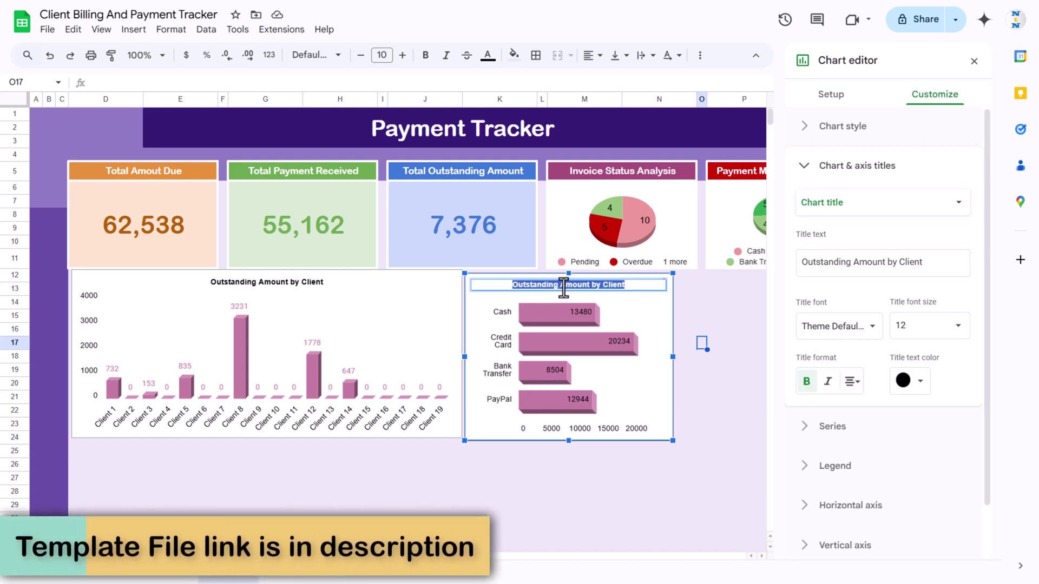
type("Pay")
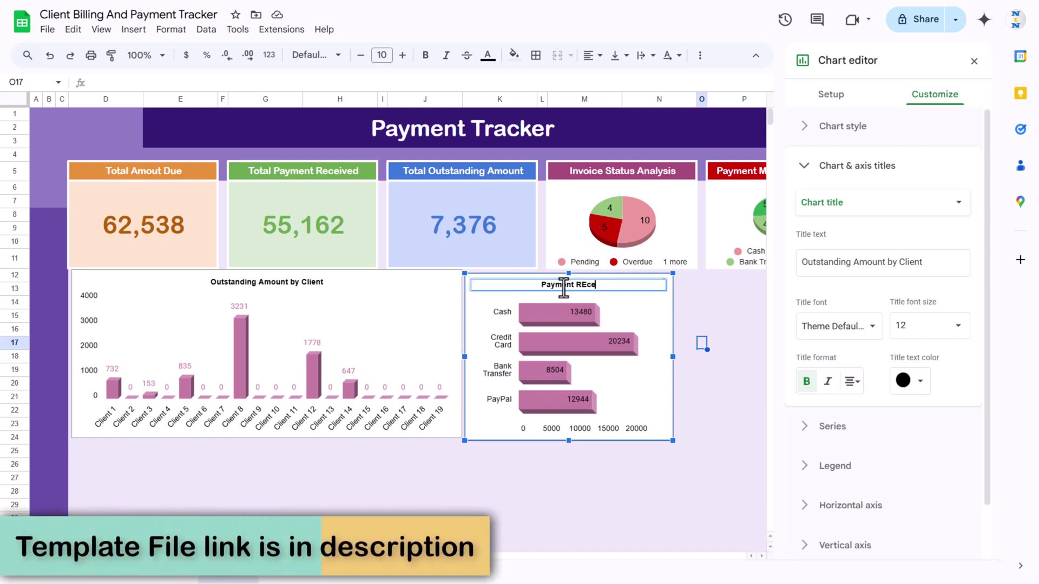
type("ment Rece")
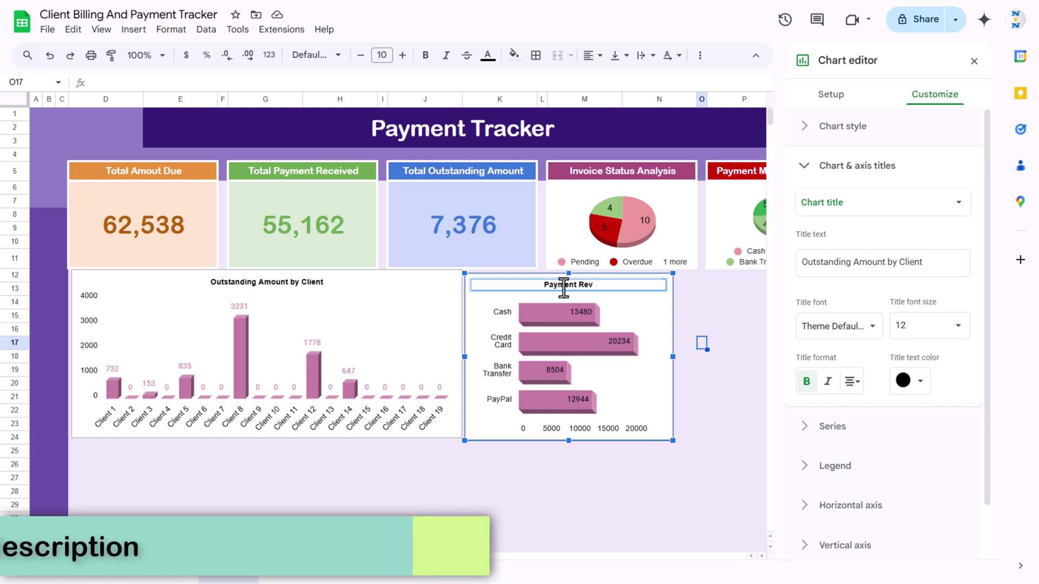
type("ived by Payement")
key("BackSpace")
key("BackSpace")
key("BackSpace")
key("BackSpace")
key("BackSpace")
type("ment Method")
key("Return")
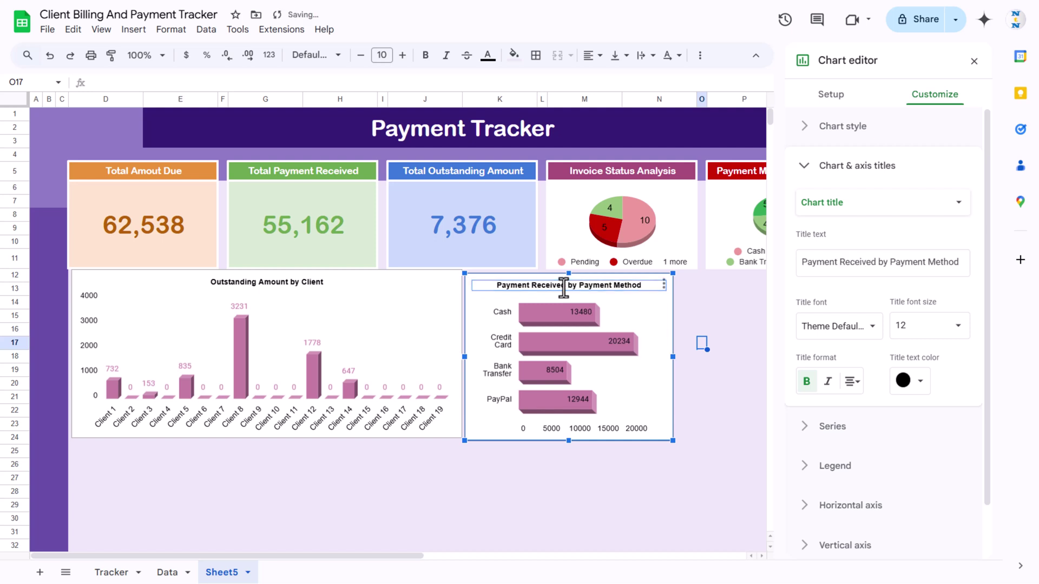
Paste a copy of the payment method bar chart, place it directly beside the original and narrow it slightly.
left_click(661, 313)
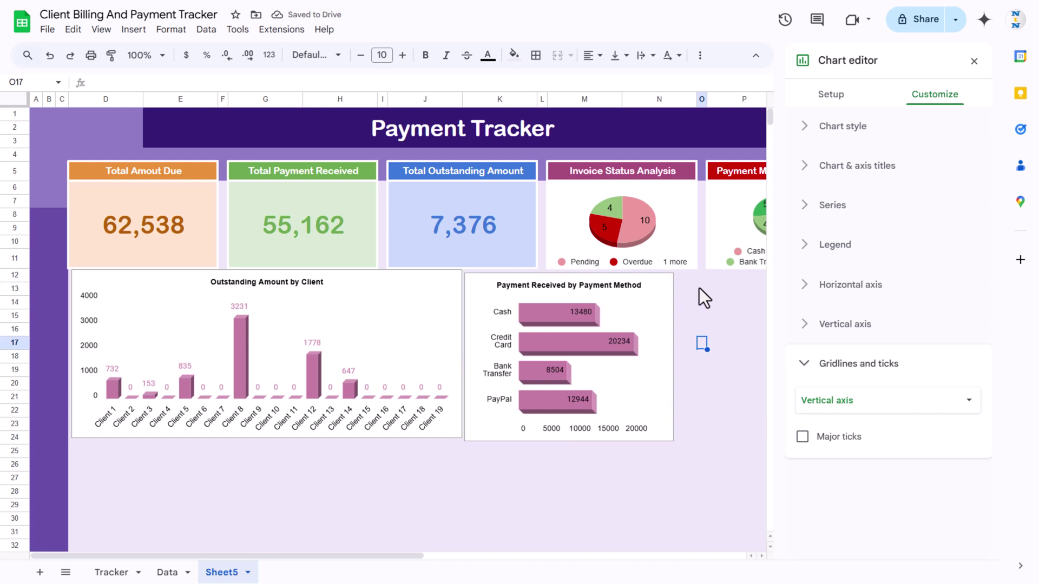
key("ctrl+v")
left_click_drag(718, 300, 691, 284)
left_click_drag(883, 357, 875, 357)
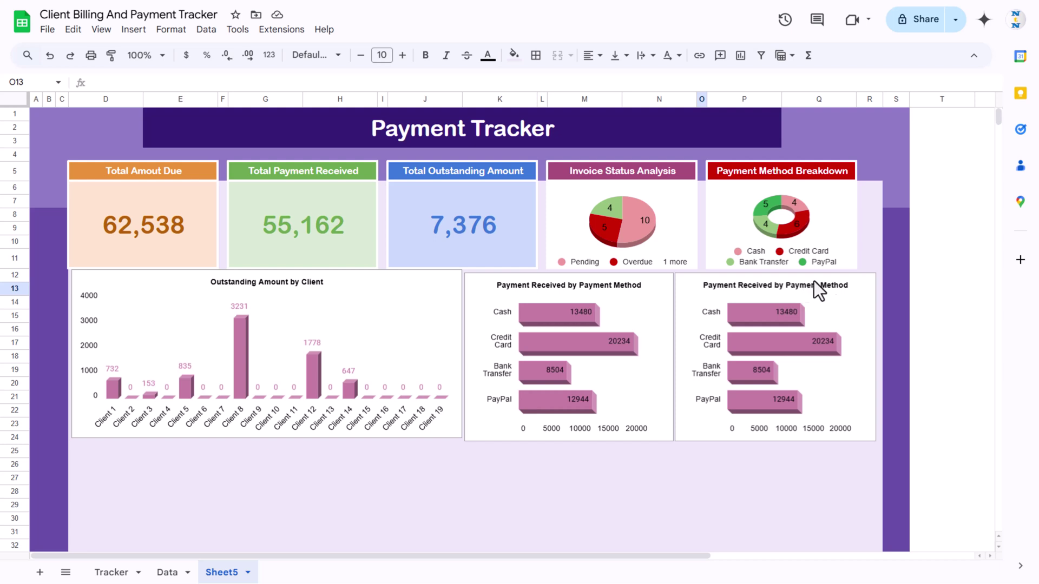
Clear both existing data ranges from the copied payment method bar chart.
left_click(842, 281)
double_click(842, 281)
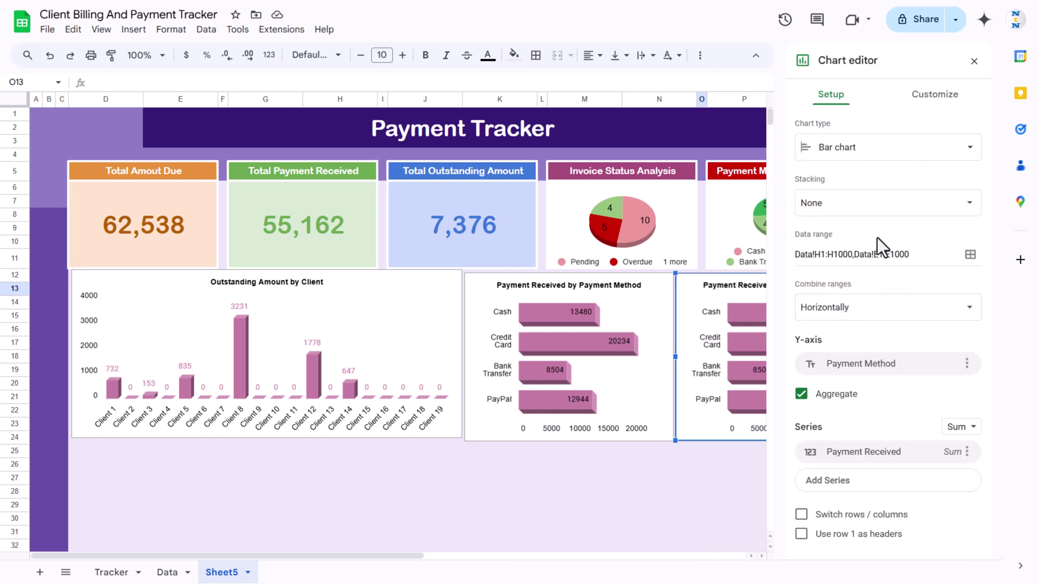
left_click(971, 257)
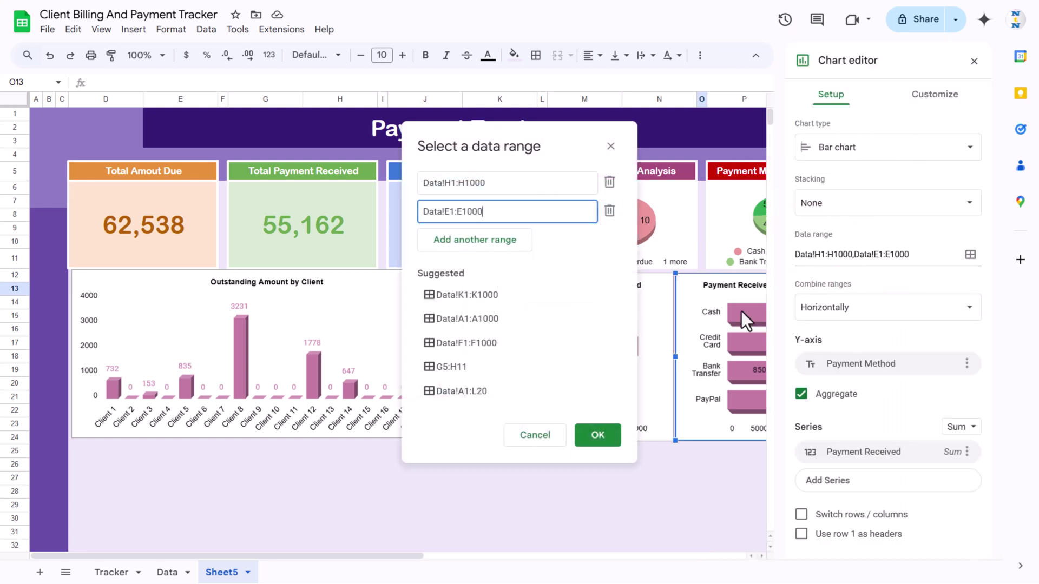
left_click(610, 209)
key("ctrl+a")
key("BackSpace")
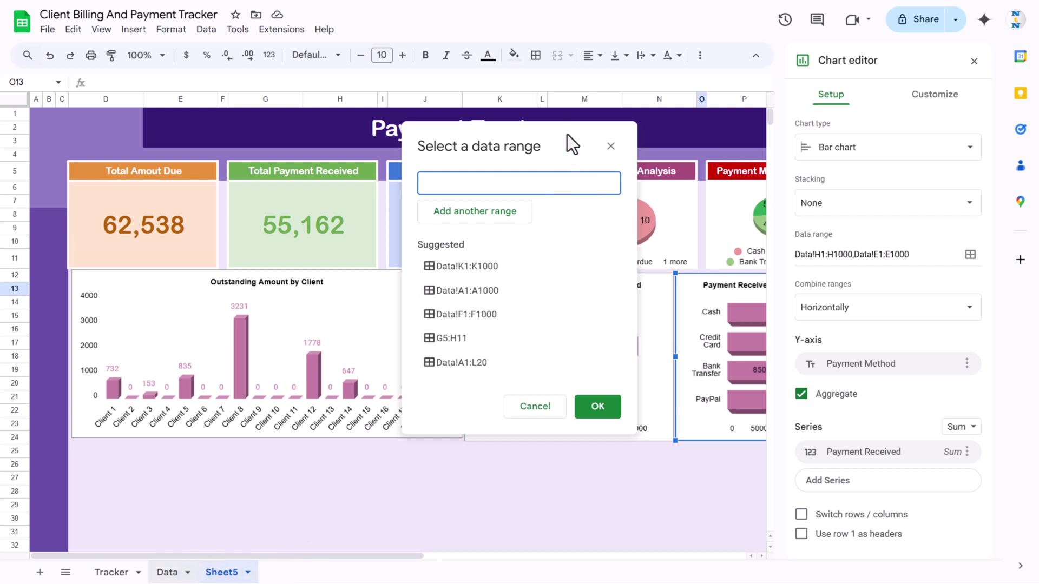
Set the copied bar chart's data ranges to the Invoice Status column Data!K:K and the Amount Due column D of the Data sheet.
left_click(166, 574)
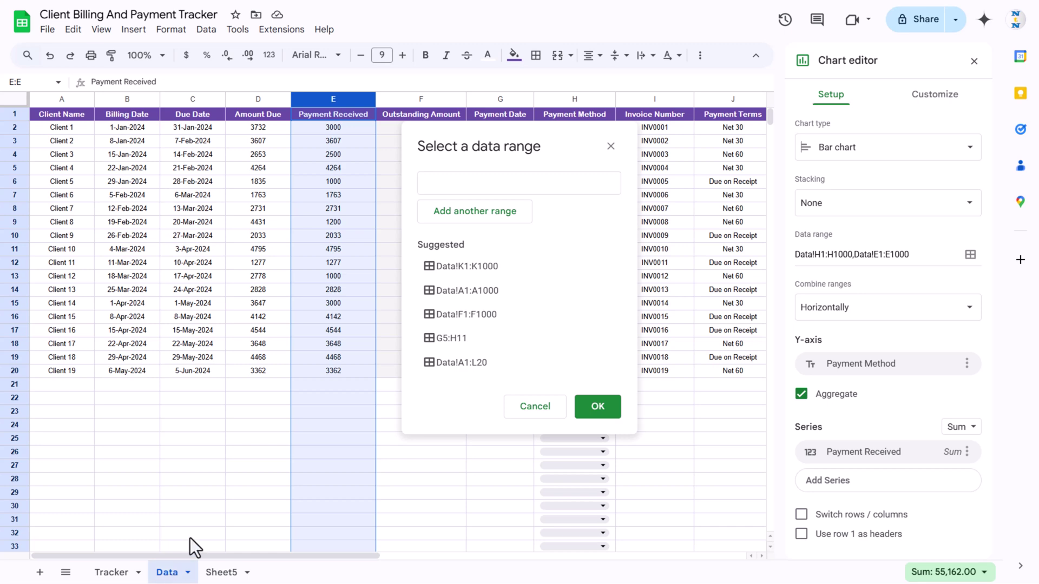
left_click_drag(561, 134, 388, 136)
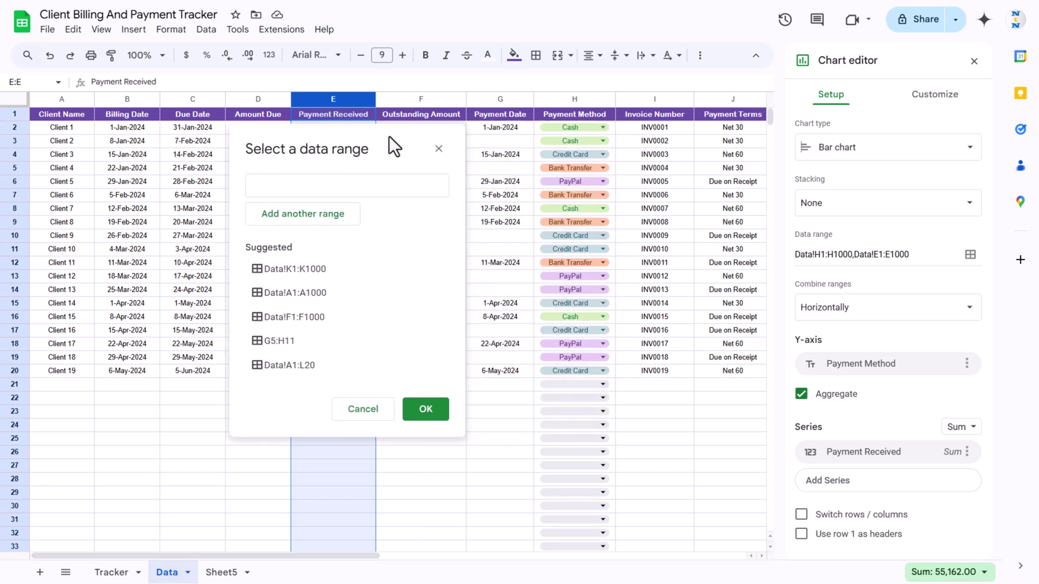
left_click_drag(172, 554, 323, 556)
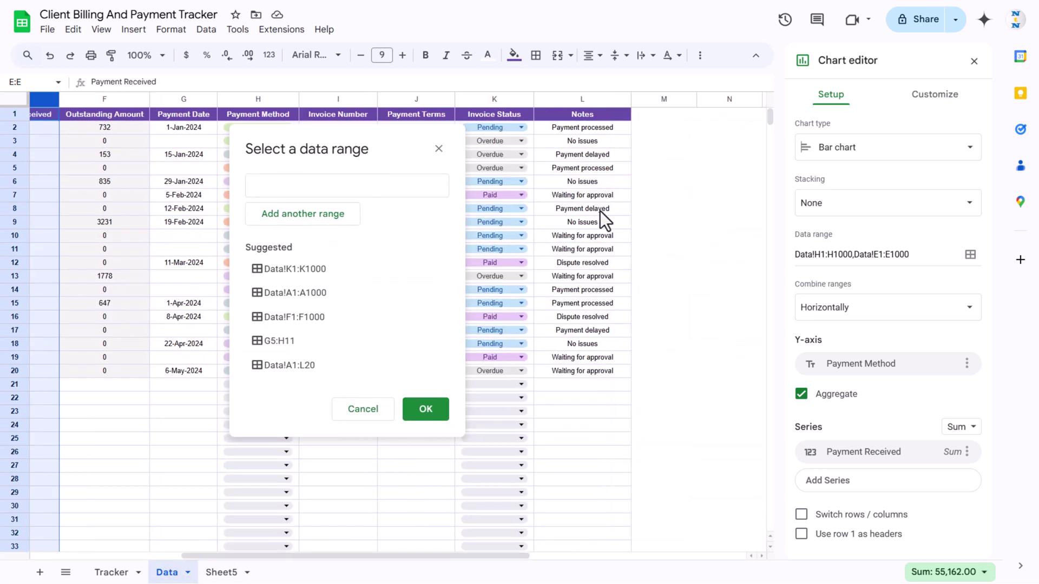
left_click(490, 97)
left_click(325, 218)
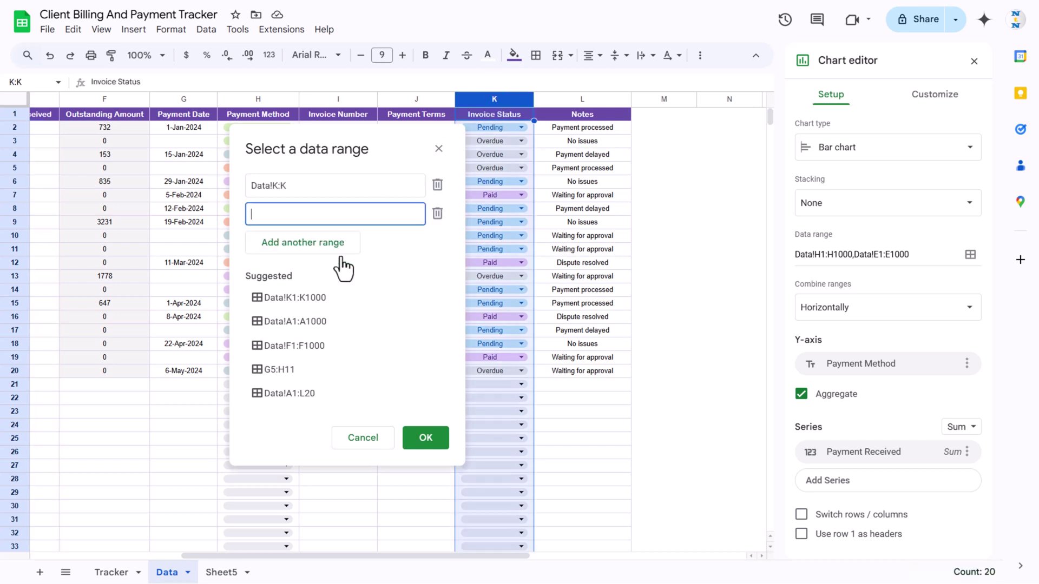
left_click_drag(242, 558, 148, 557)
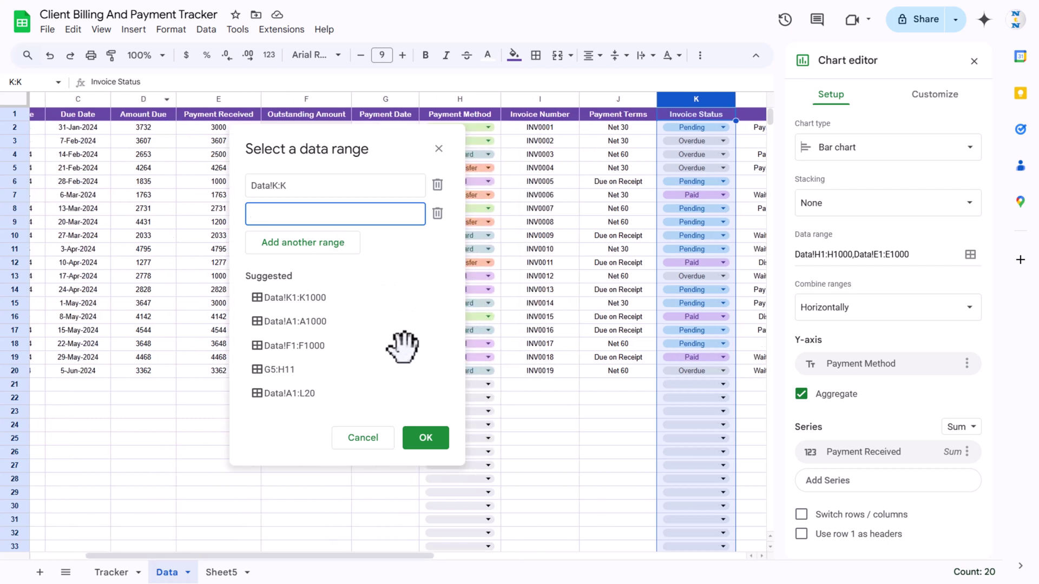
left_click(426, 439)
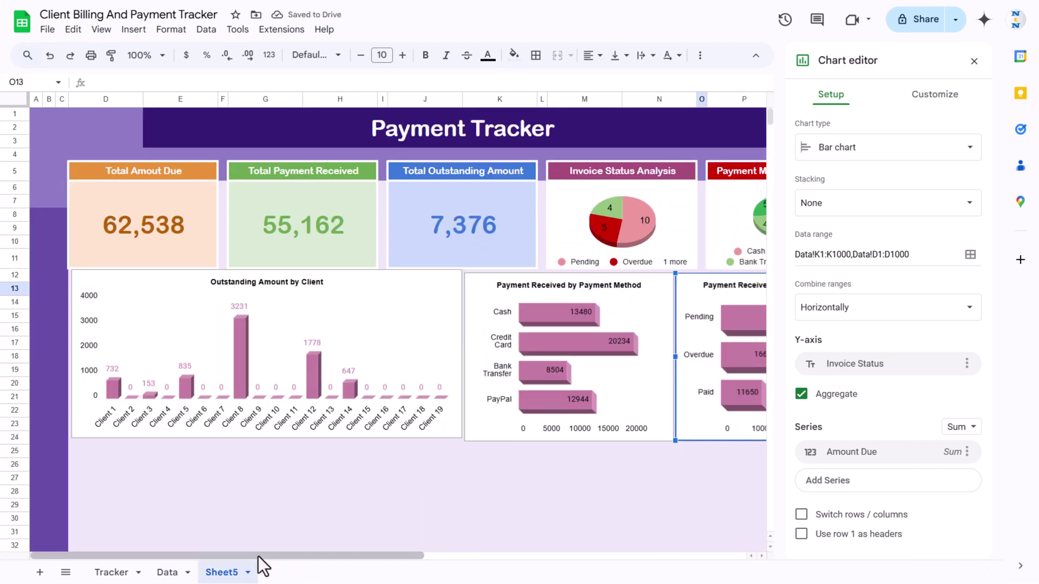
Retitle the copied bar chart "Amount Due by Invoice Status".
left_click_drag(258, 556, 327, 559)
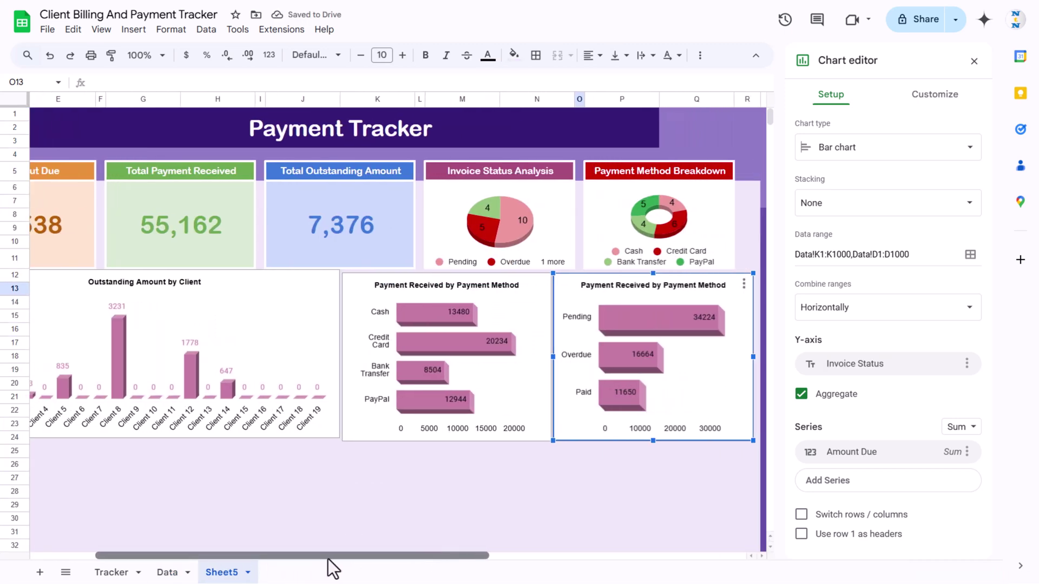
left_click(652, 287)
double_click(642, 286)
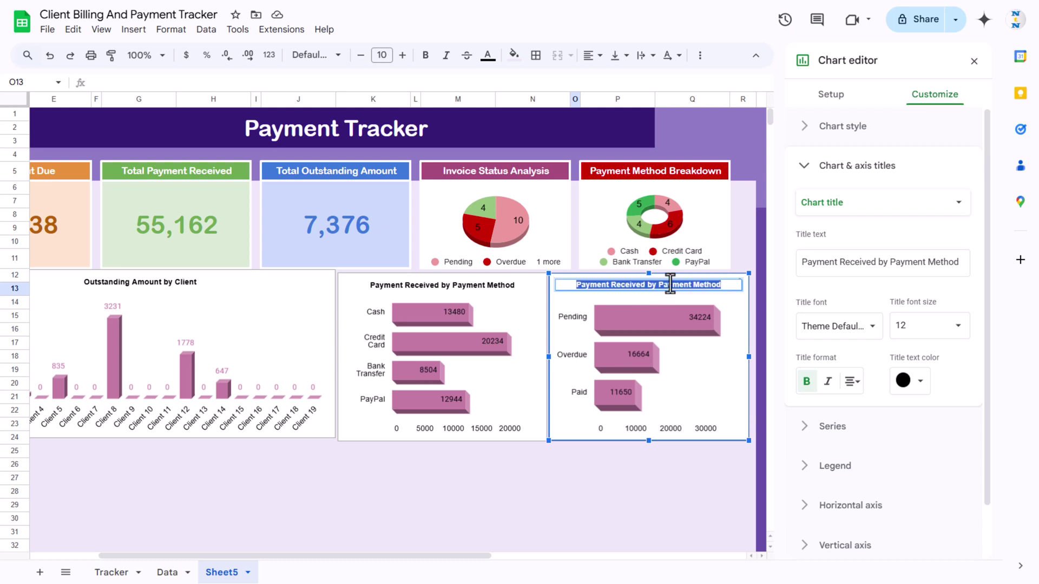
type("Amu")
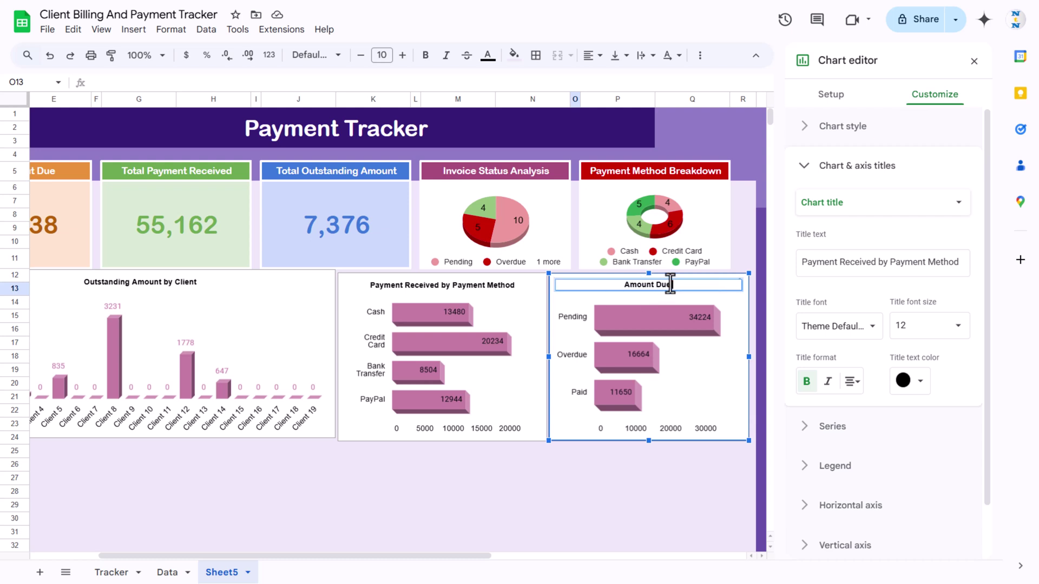
type("unt Due by Invoice Stat")
key("BackSpace")
key("BackSpace")
type("atus")
key("Return")
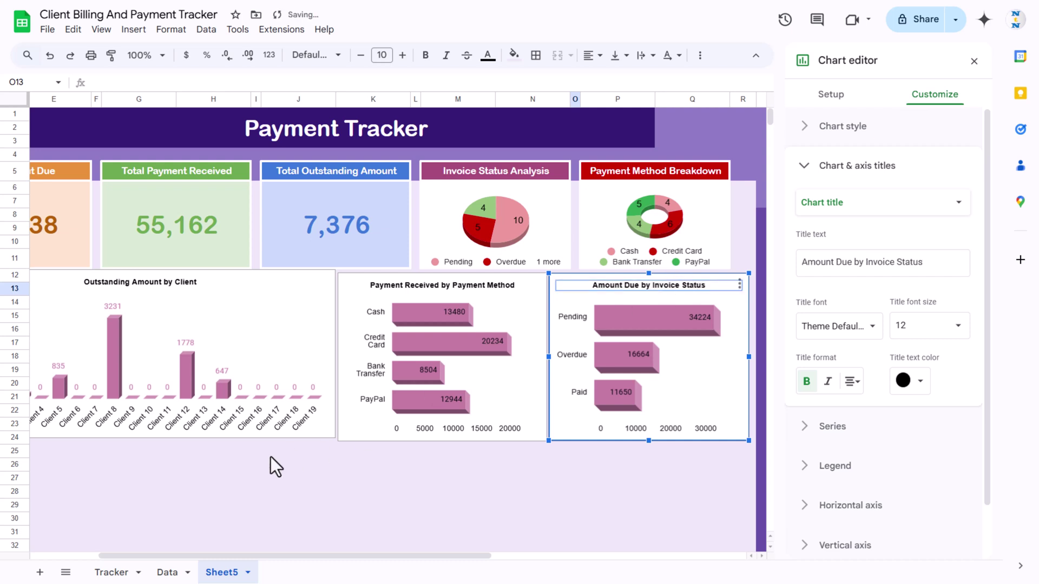
Paste a copy of the Outstanding Amount by Client column chart and place it directly below the original.
left_click(307, 294)
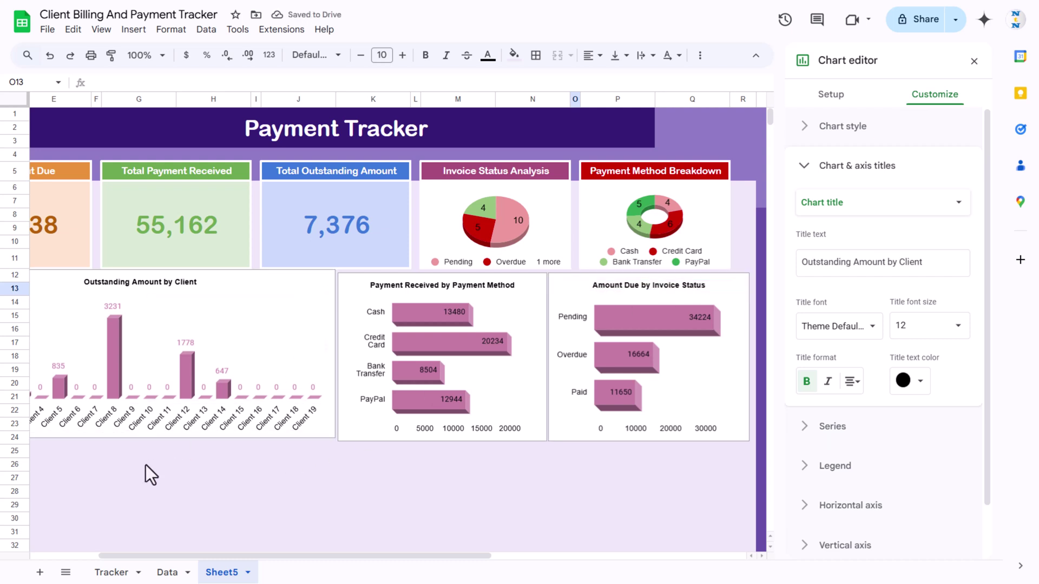
left_click(174, 469)
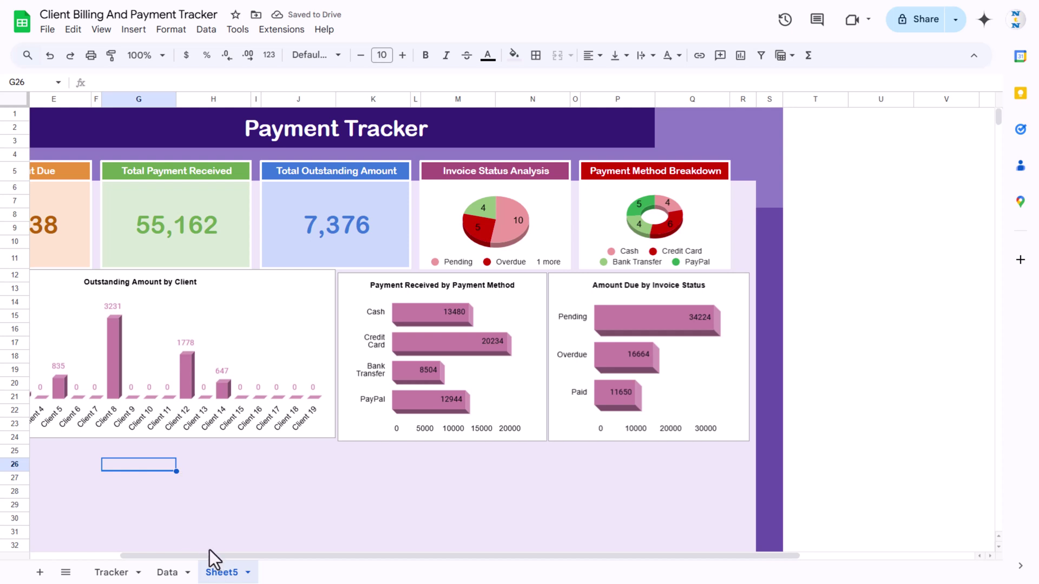
key("ctrl+v")
left_click_drag(218, 557, 100, 553)
left_click(311, 400)
left_click_drag(311, 400, 143, 379)
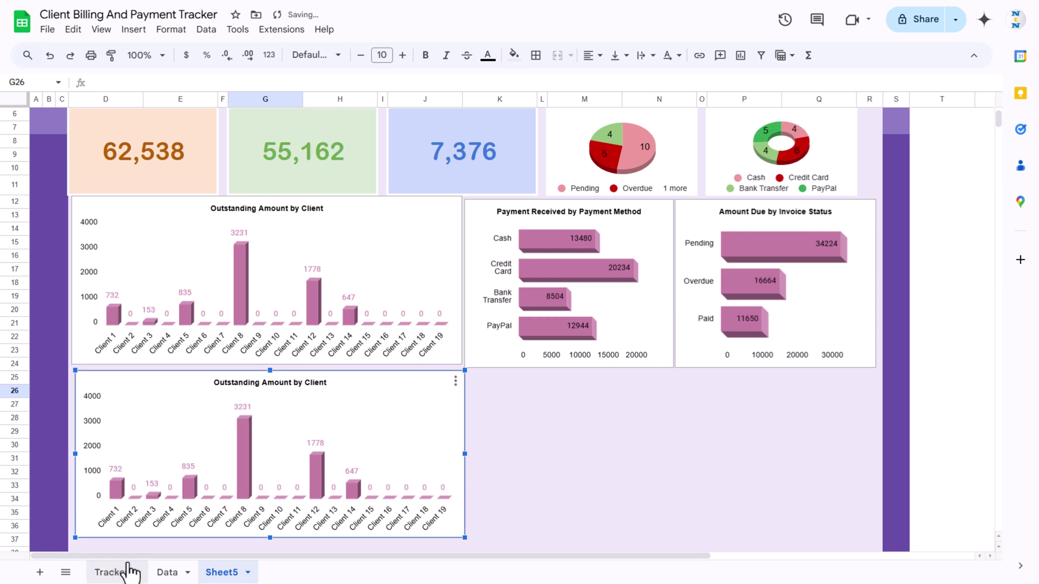
Check the next chart on the finished Tracker sheet and clear both data ranges of the copied column chart on Sheet5.
left_click(111, 572)
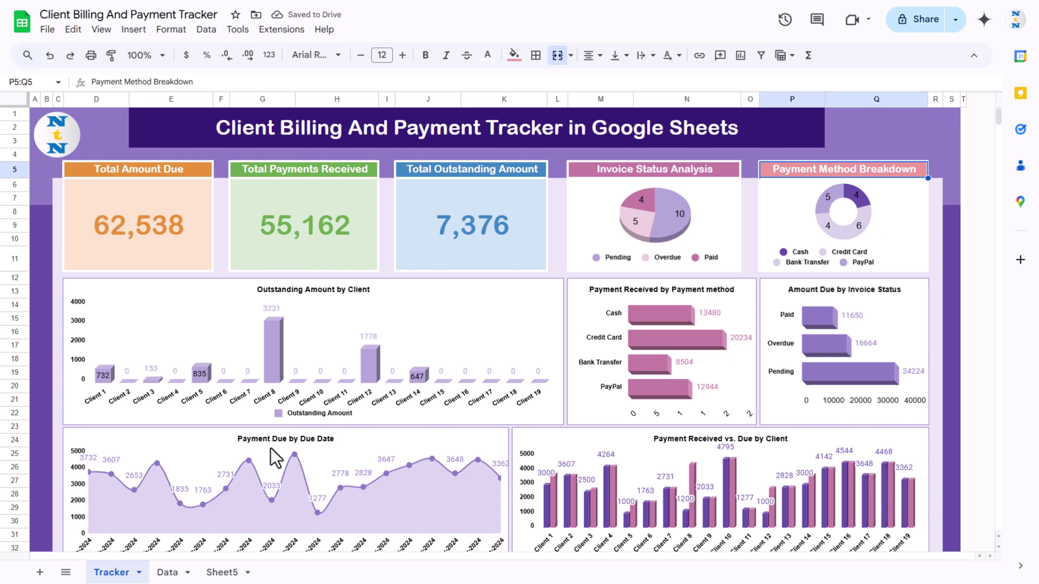
left_click(222, 573)
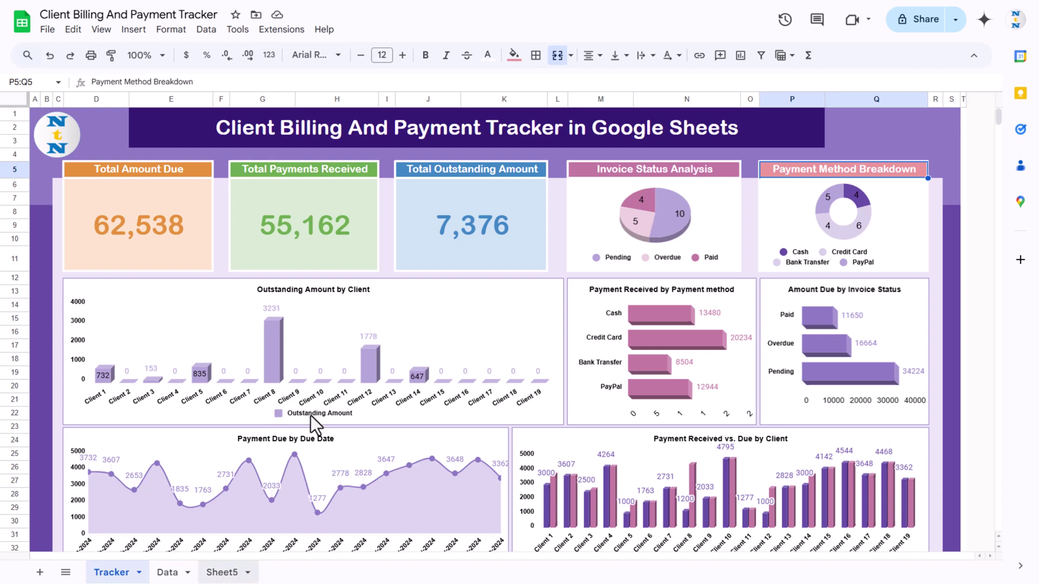
left_click(362, 380)
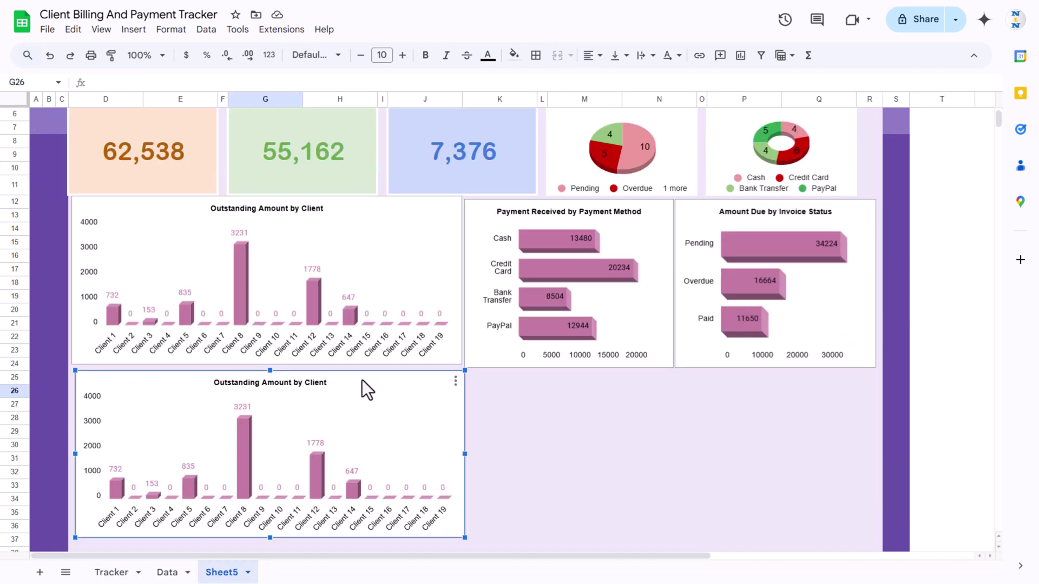
double_click(362, 380)
left_click(960, 255)
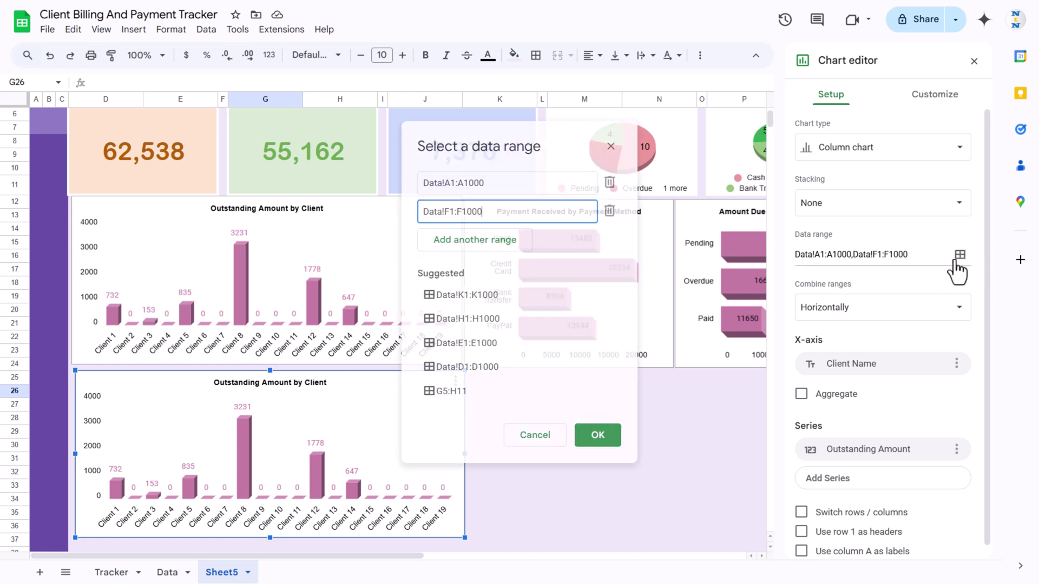
left_click(608, 213)
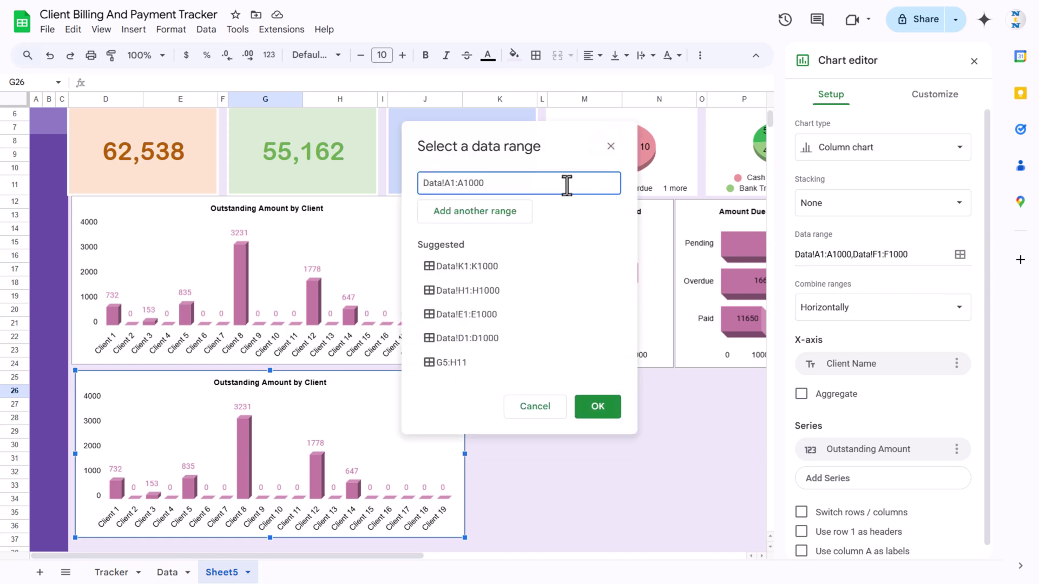
left_click_drag(563, 185, 436, 183)
key("BackSpace")
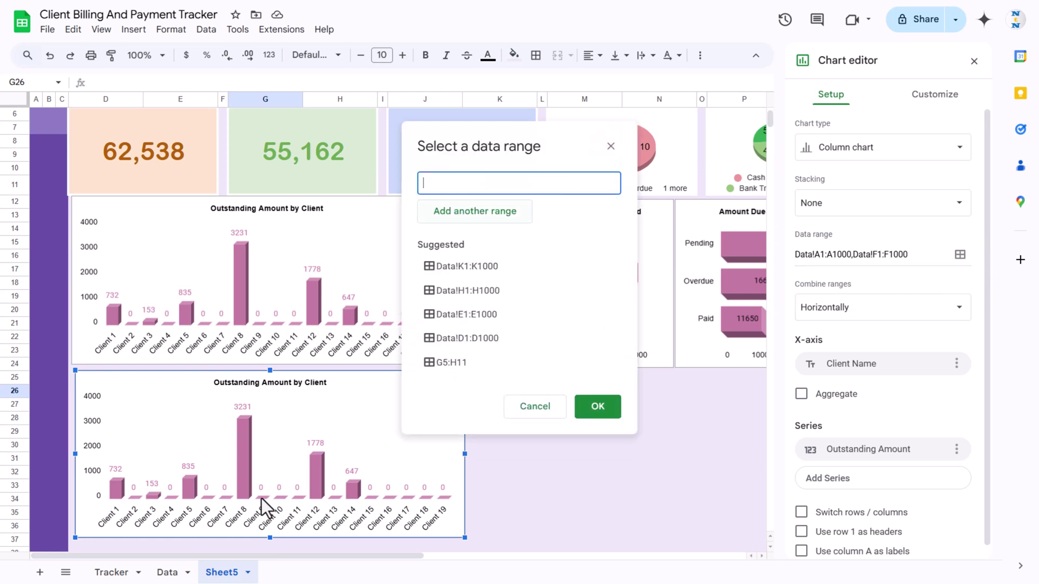
Set the copied column chart's data ranges to the Due Date column Data!C:C and the Amount Due column Data!D:D.
left_click(167, 573)
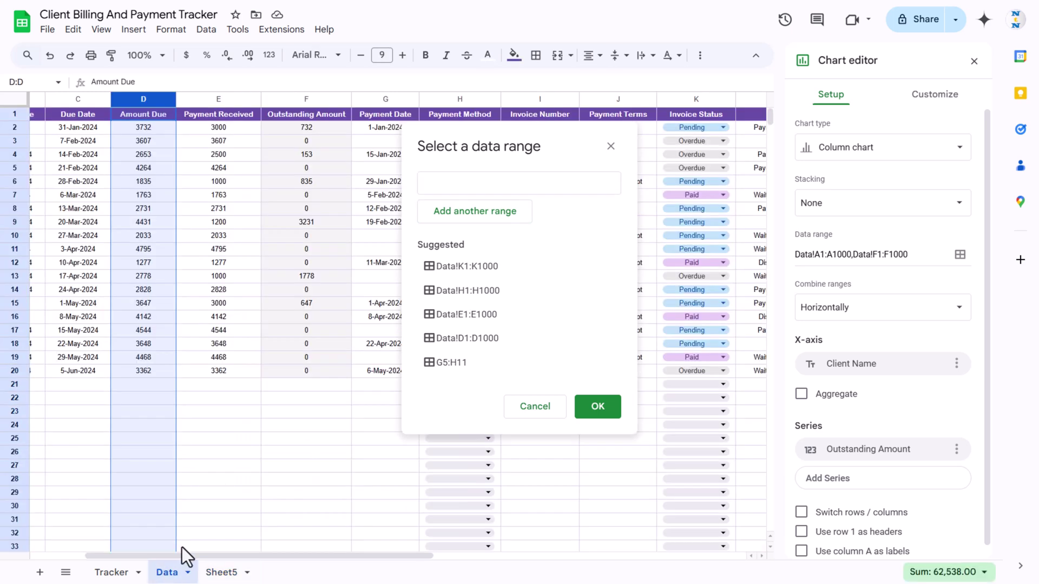
left_click(458, 185)
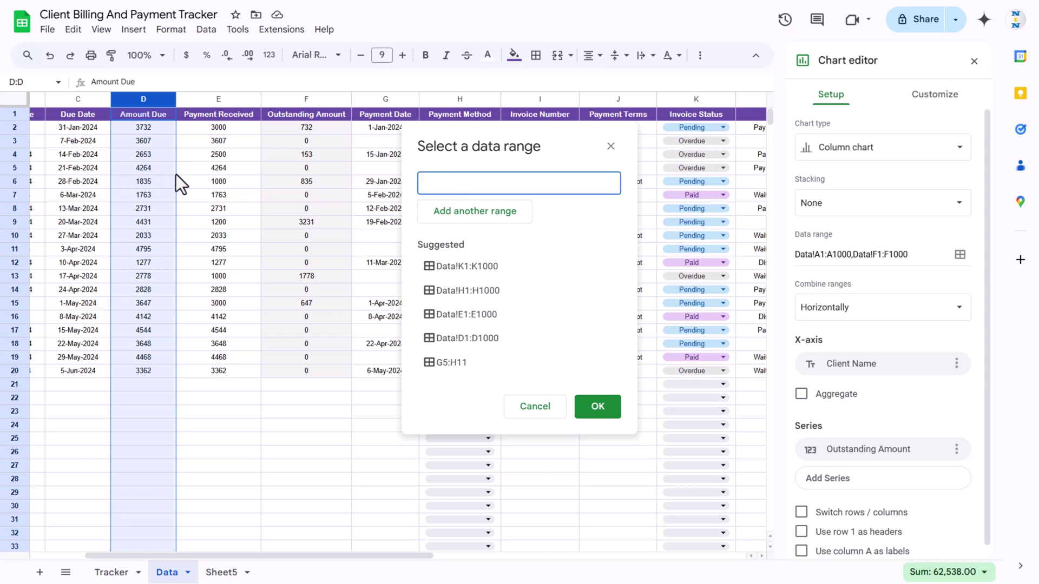
left_click(77, 99)
left_click(450, 212)
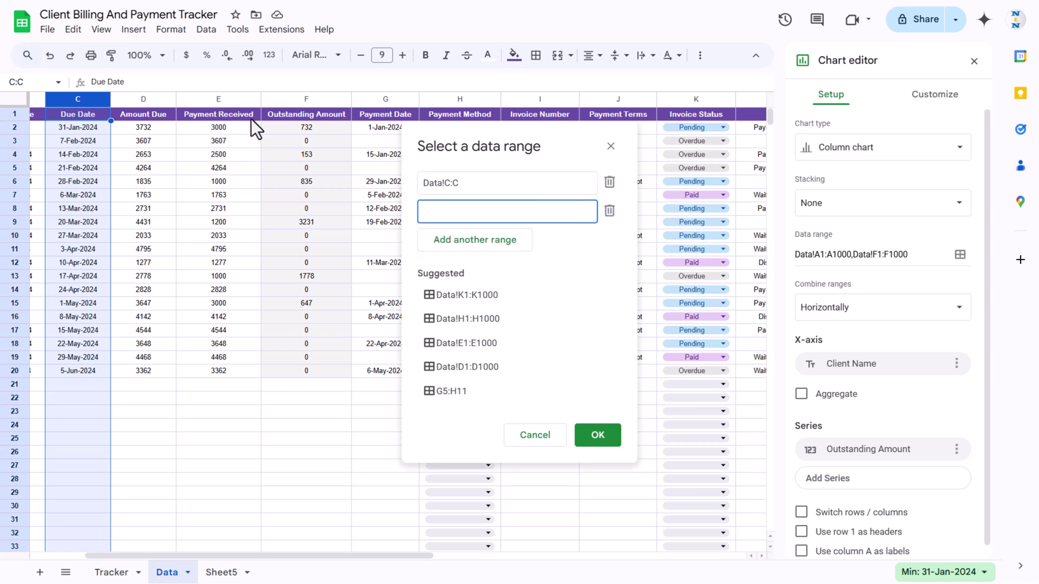
left_click(152, 100)
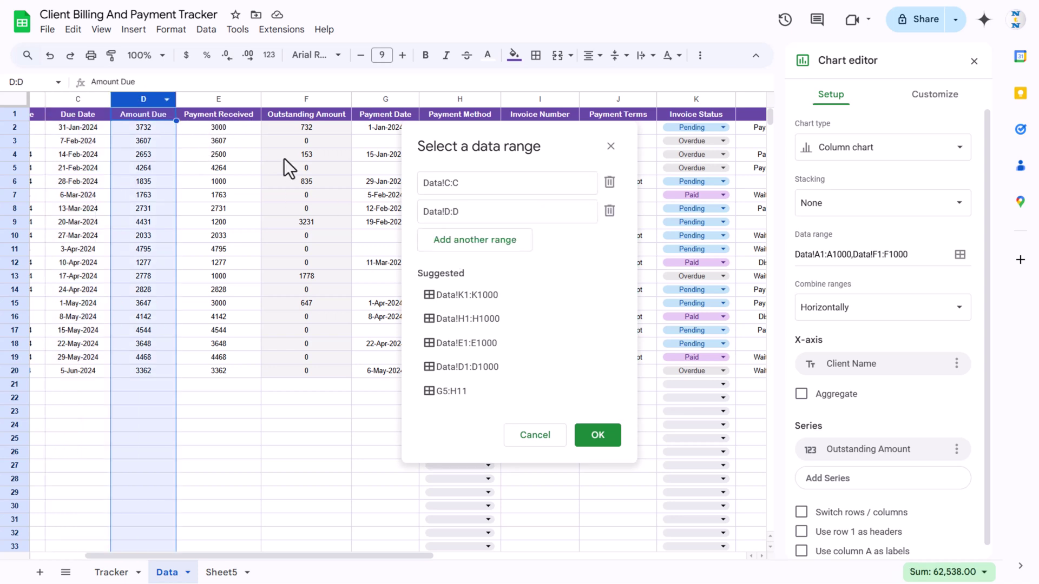
left_click(598, 435)
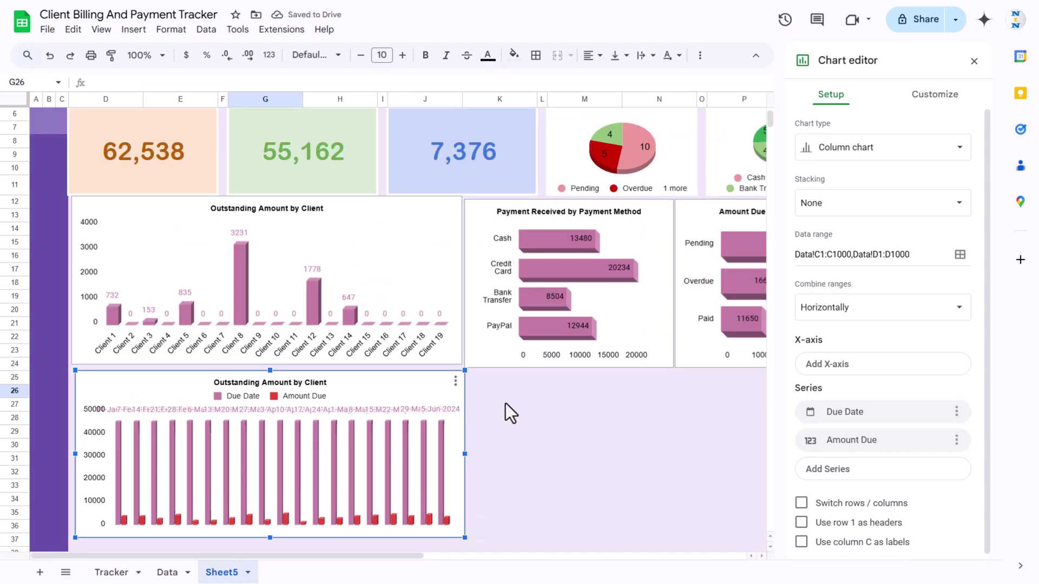
Remove the Due Date series from the copied column chart, keeping only Amount Due as a series.
scroll(942, 395, "down", 1)
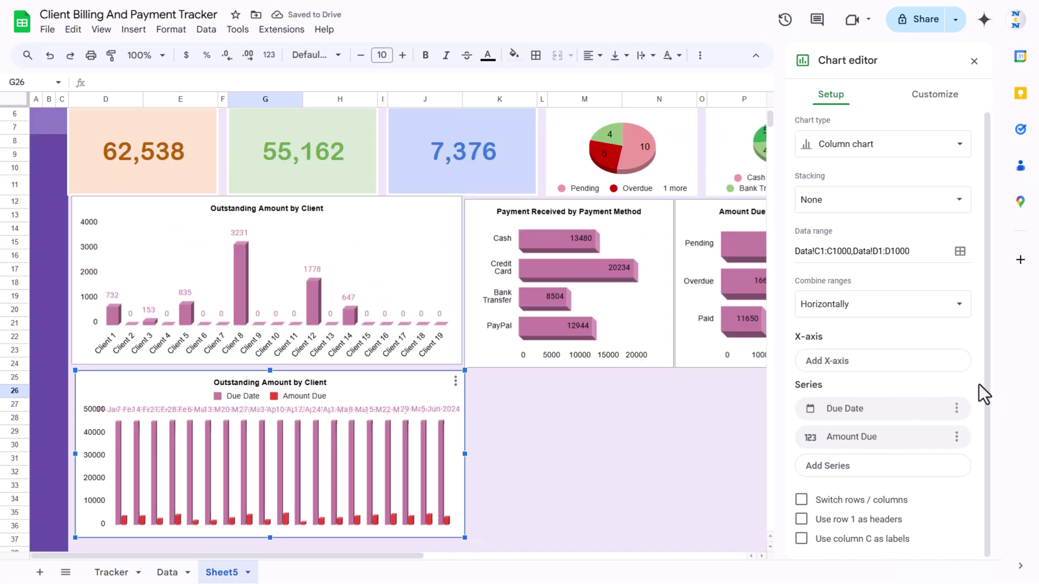
left_click(957, 436)
left_click(956, 409)
left_click(956, 409)
left_click(957, 408)
left_click(937, 435)
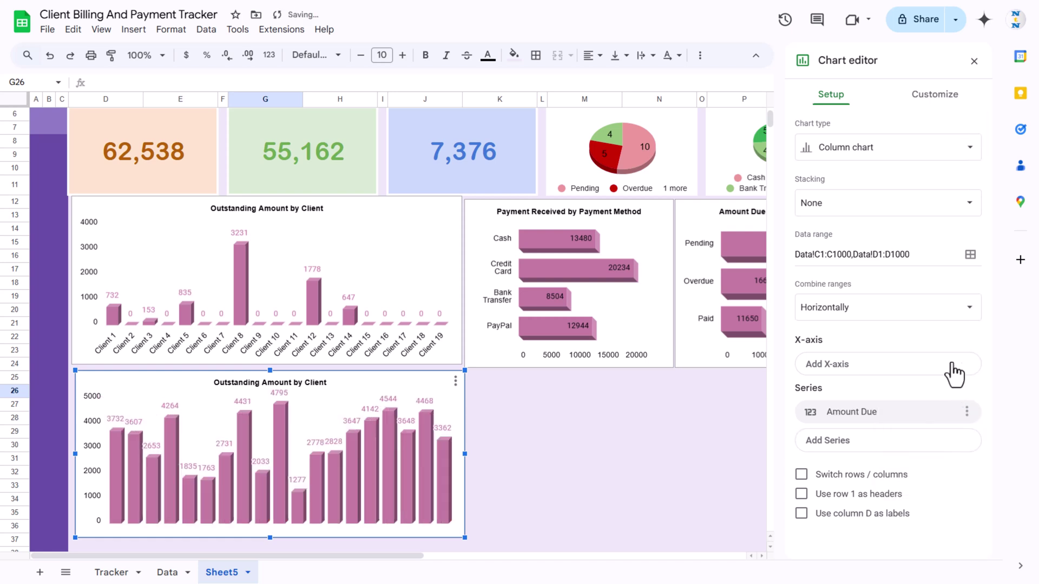
Add Due Date as the chart's X-axis and aggregate the amounts by it.
left_click(862, 364)
left_click(838, 420)
left_click(801, 393)
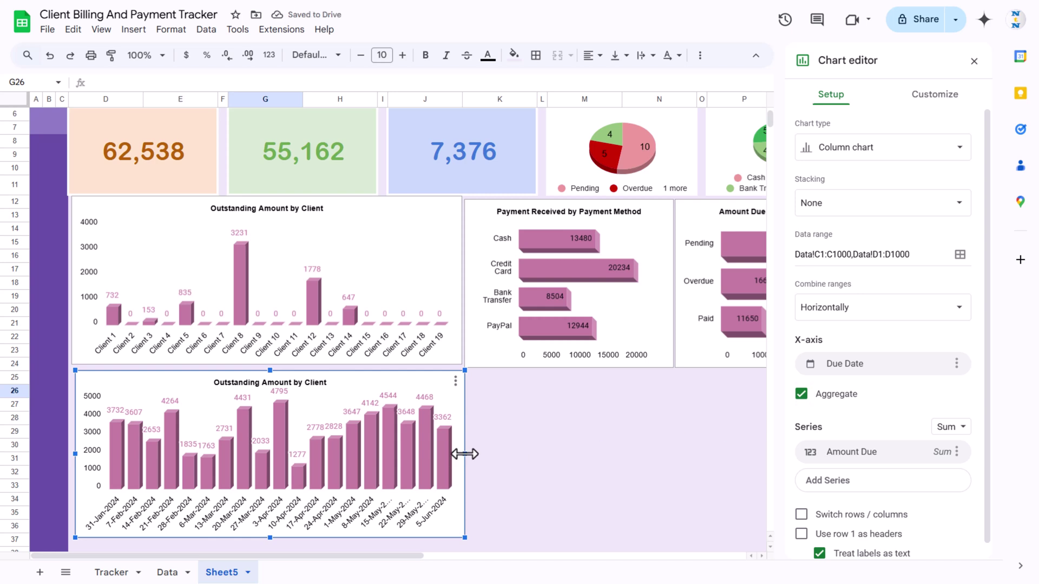
Change the Due Date column chart to an area chart and smooth its line.
left_click(892, 154)
scroll(845, 357, "down", 3)
scroll(846, 367, "up", 2)
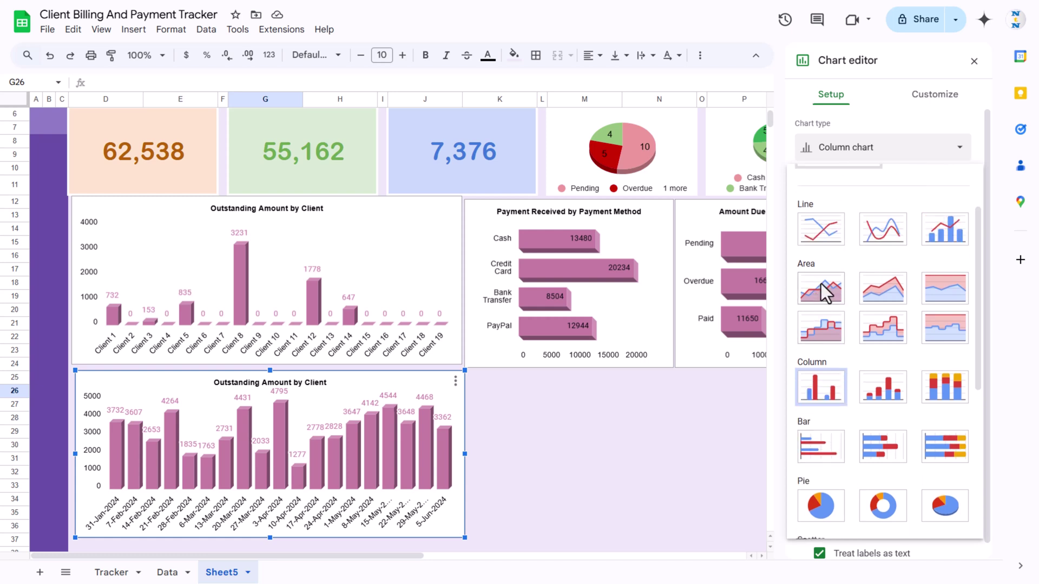
left_click(840, 287)
left_click(935, 98)
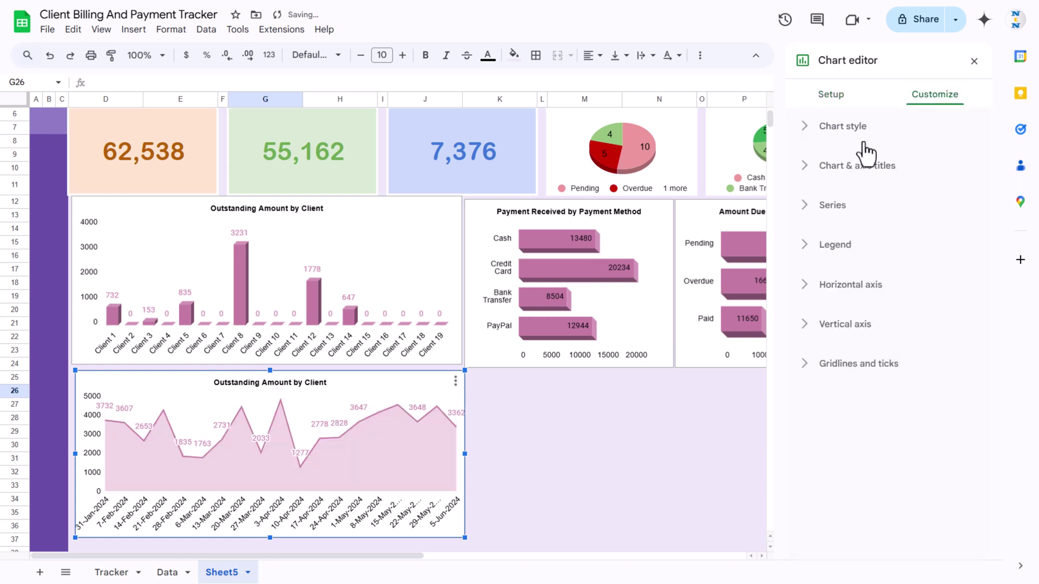
left_click(850, 134)
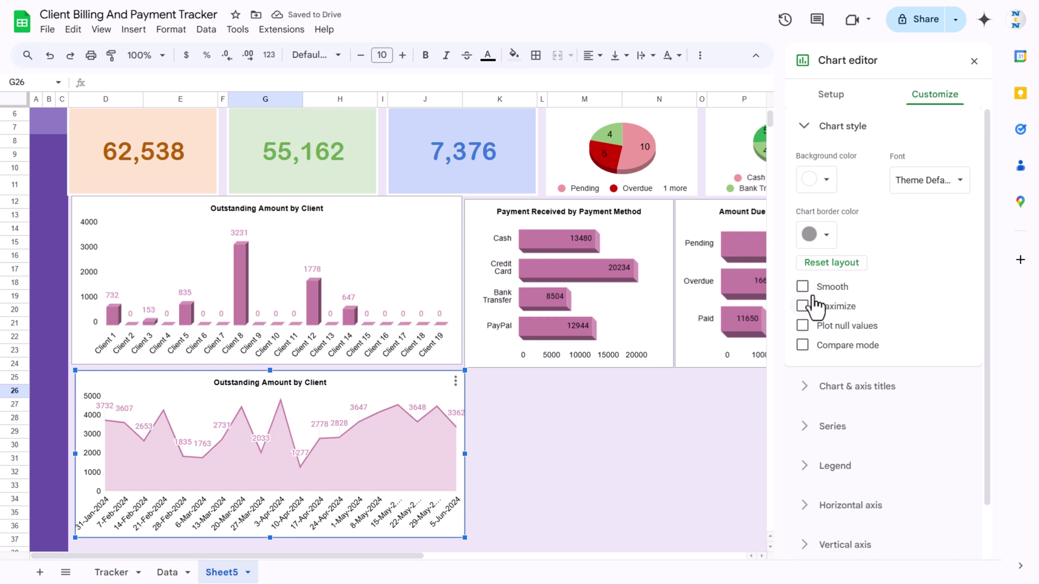
left_click(803, 288)
scroll(925, 303, "down", 1)
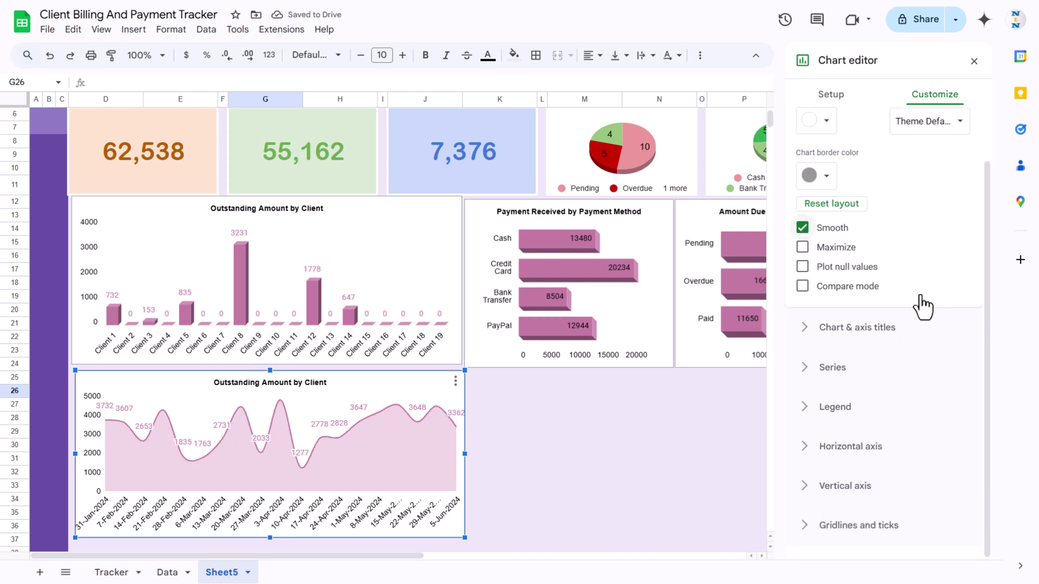
Set the point size of the Amount Due series in the Due Date area chart to 7px.
left_click(836, 368)
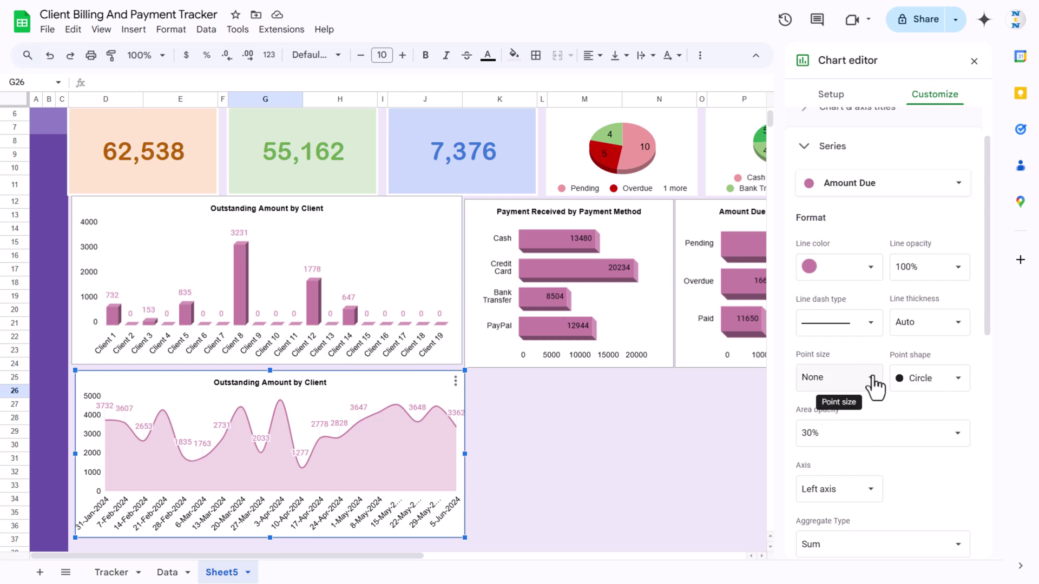
left_click(870, 379)
left_click(830, 448)
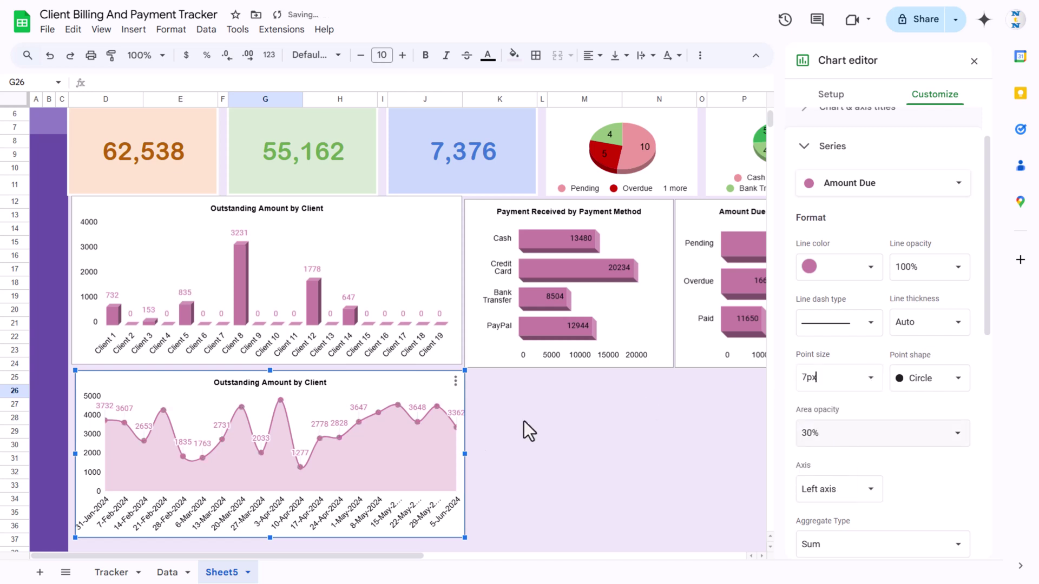
left_click(566, 417)
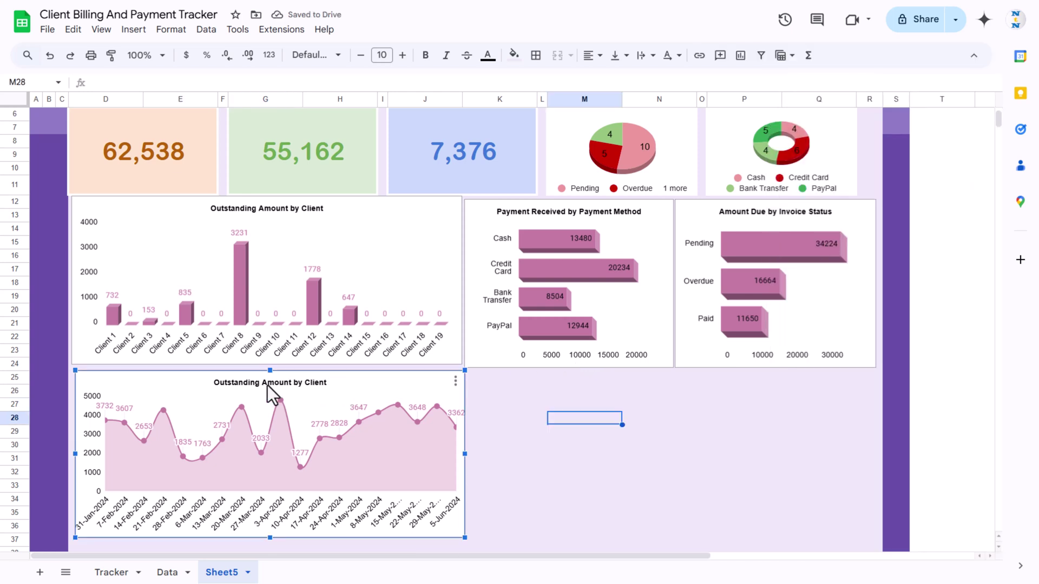
Retitle the area chart "Amount Due by Due Date" and widen it slightly to about the middle of column K.
double_click(267, 384)
left_click(267, 382)
type("Amount Due by Due")
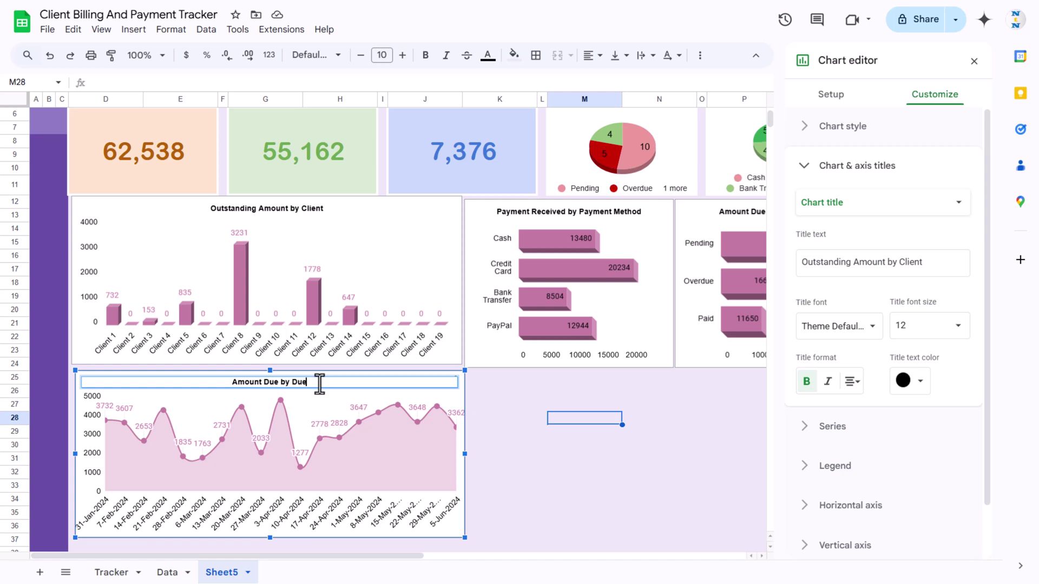
type(" Date")
key("Return")
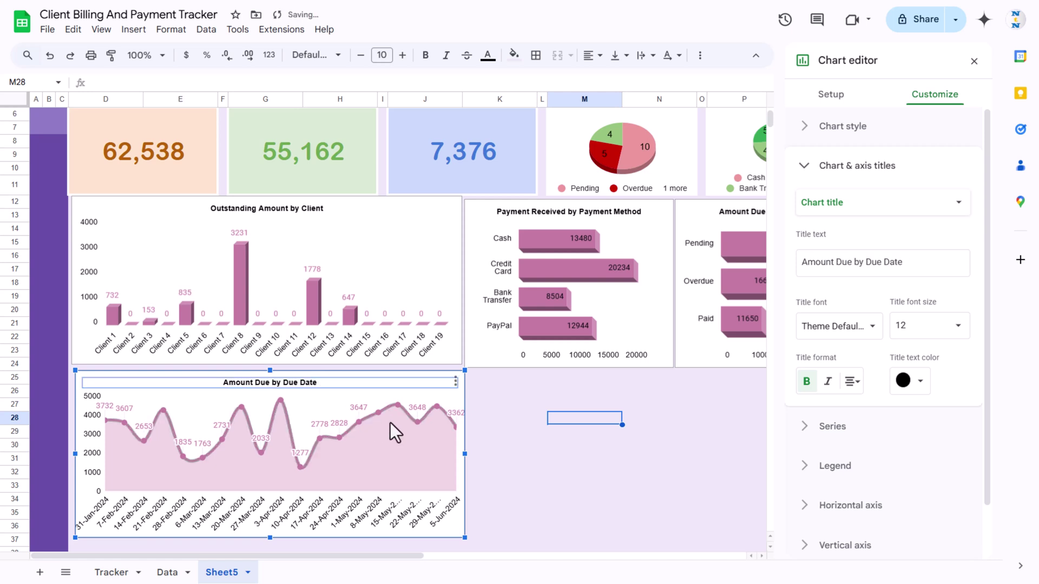
left_click_drag(465, 454, 495, 454)
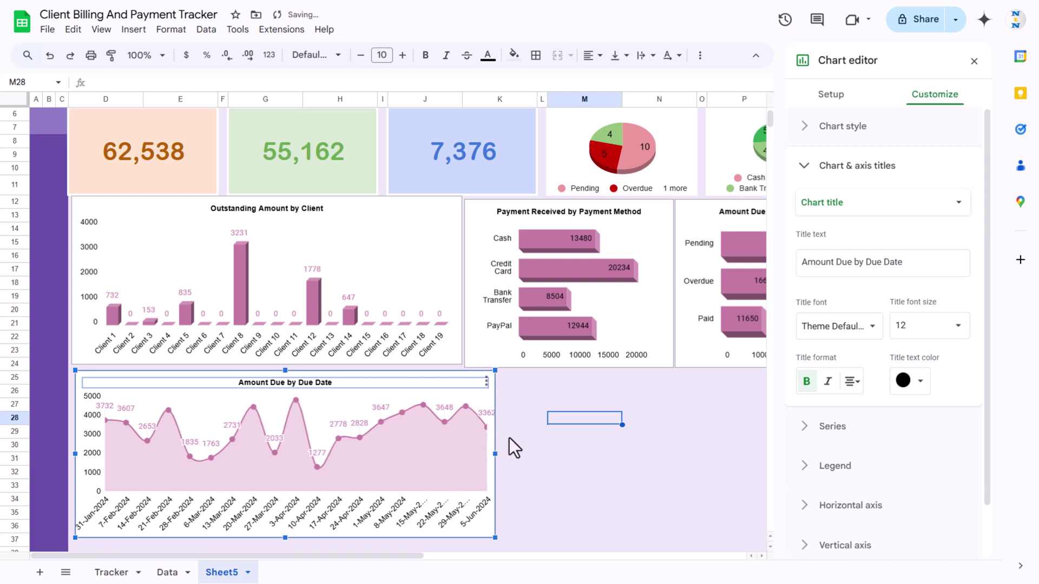
Copy the Outstanding Amount by Client chart beside the area chart and narrow it to line up with the Invoice Status chart's edge.
left_click(436, 217)
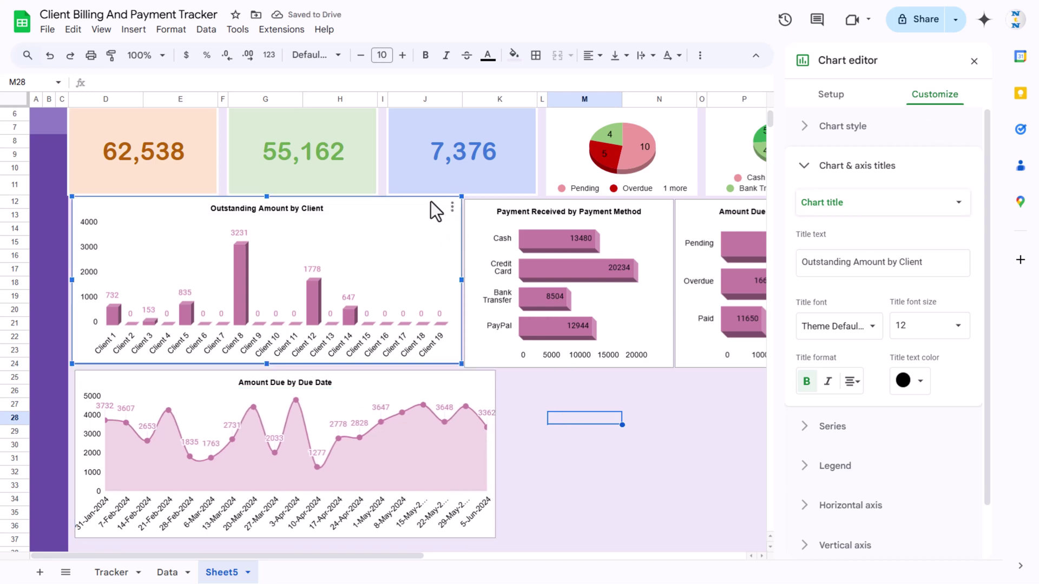
key("Escape")
left_click(458, 245)
key("Escape")
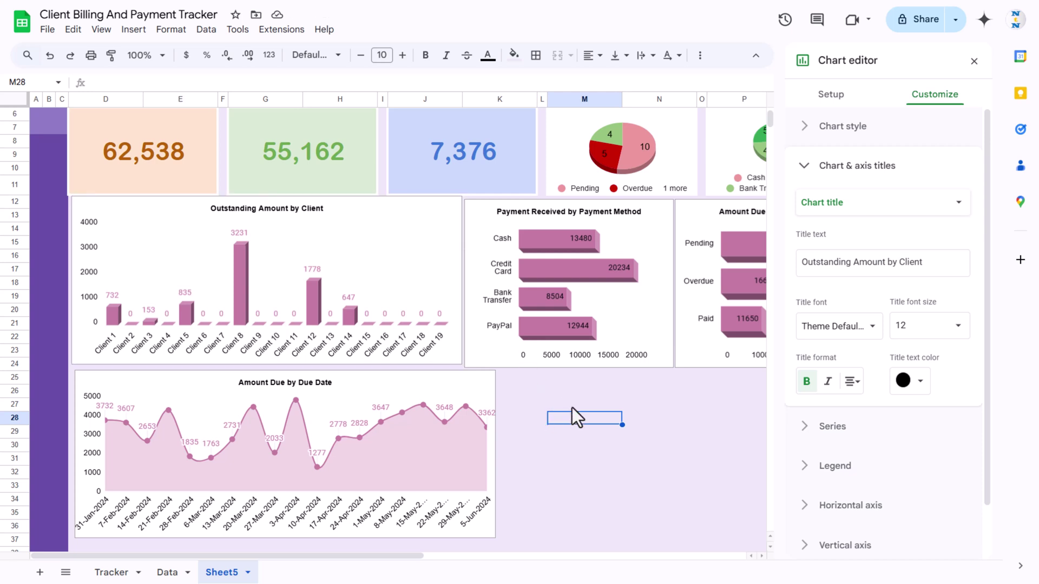
key("Up")
key("Up")
key("ctrl+v")
left_click_drag(609, 394, 554, 378)
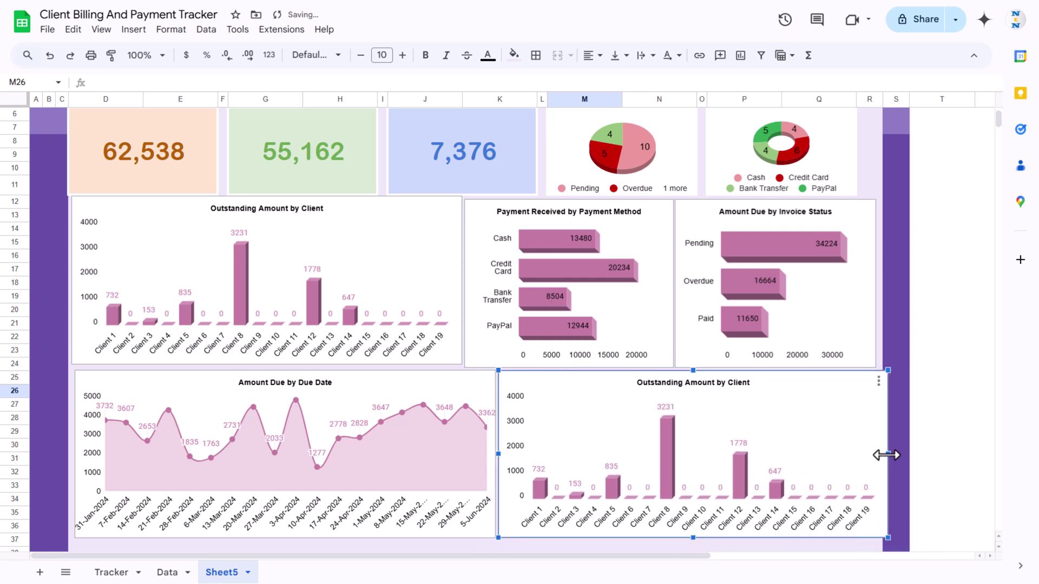
left_click_drag(881, 455, 871, 453)
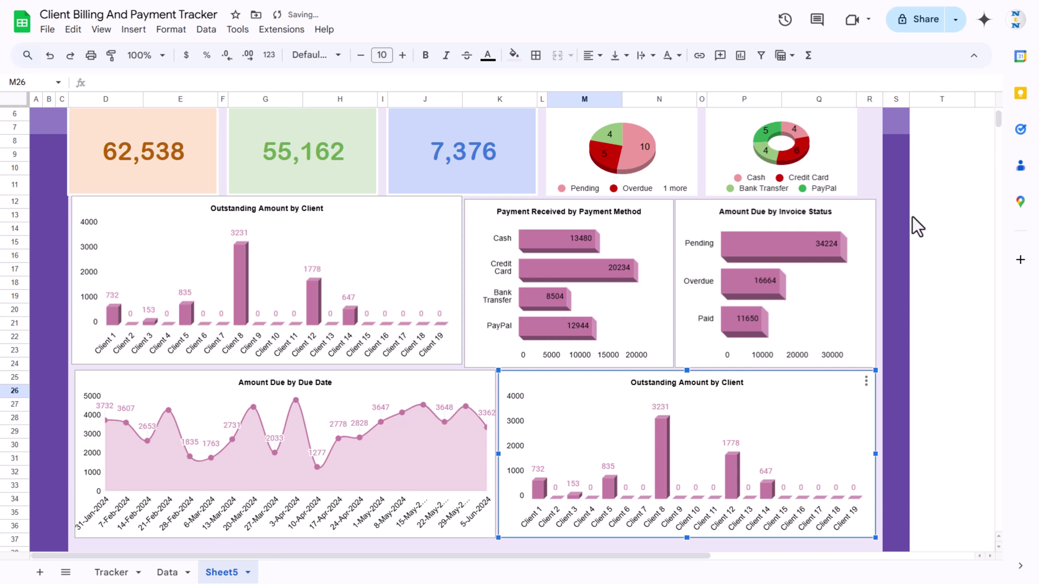
Remove the Outstanding Amount range Data!F1:F1000 from the copied column chart's data ranges, keeping Data!A1:A1000.
double_click(589, 381)
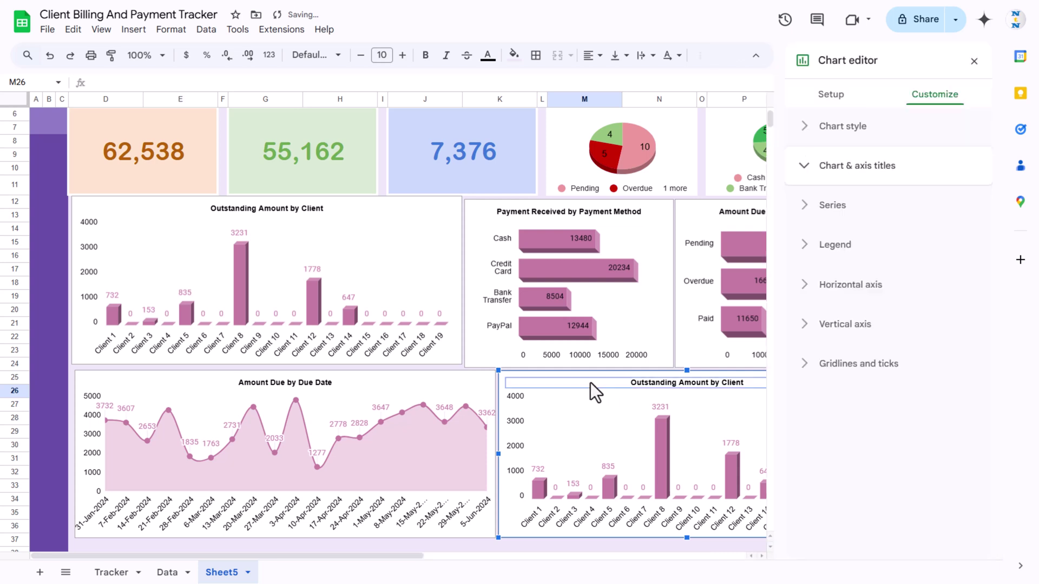
left_click(829, 97)
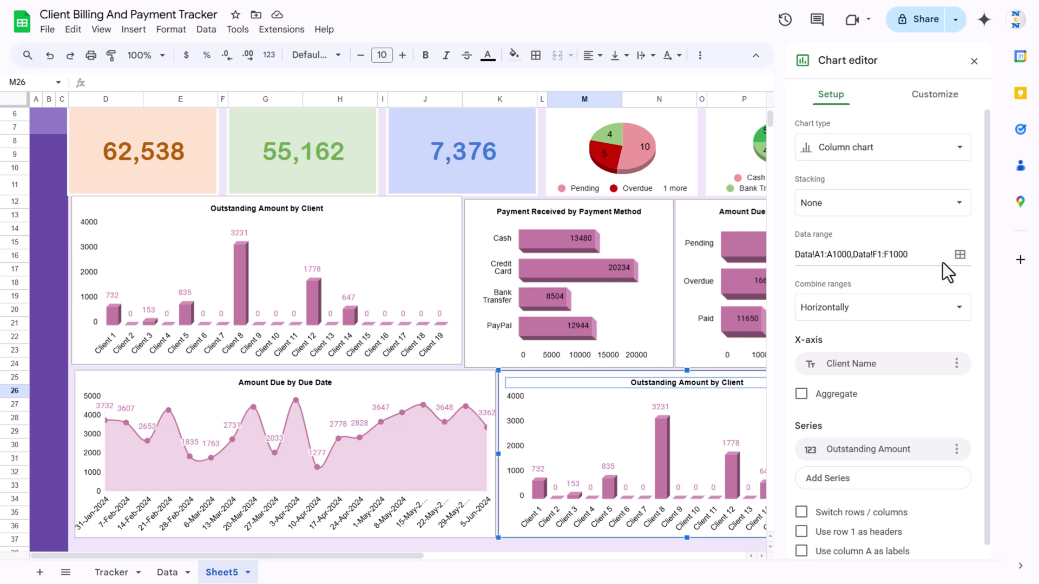
left_click(959, 255)
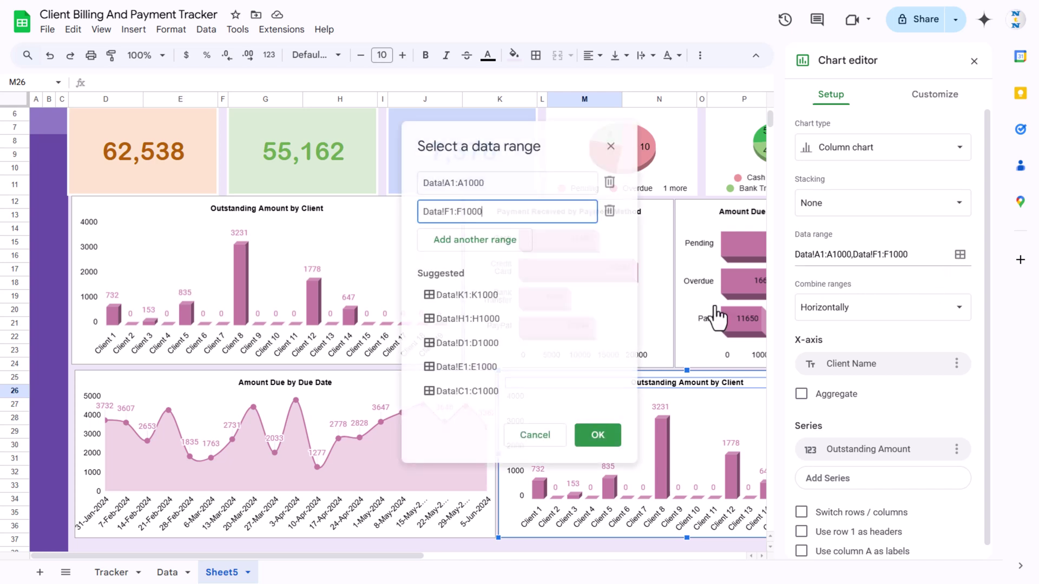
left_click(609, 210)
left_click_drag(503, 183, 411, 191)
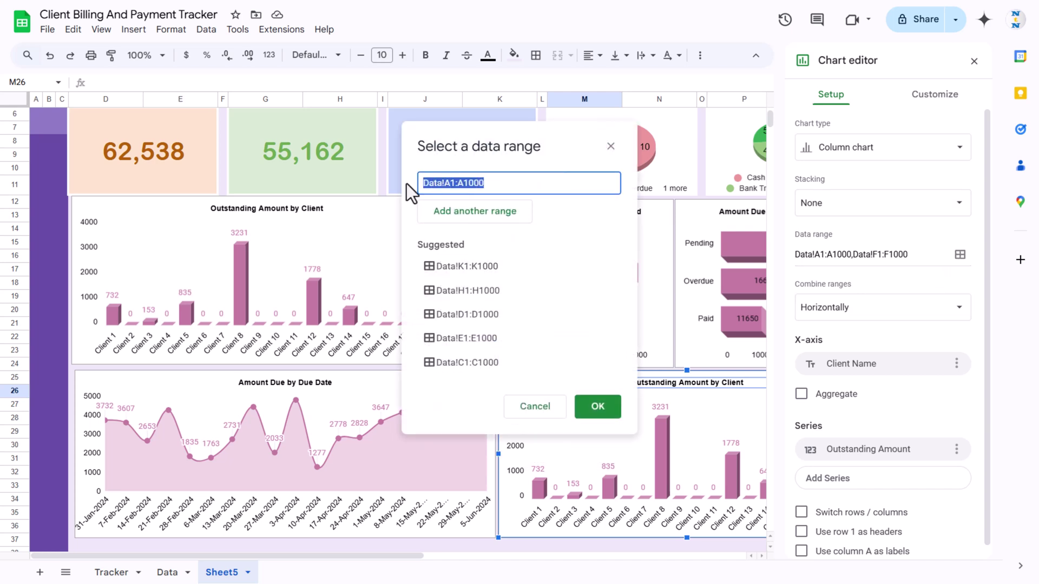
Add the Amount Due range Data!D1:D1000 to the copied column chart's data ranges.
left_click(504, 221)
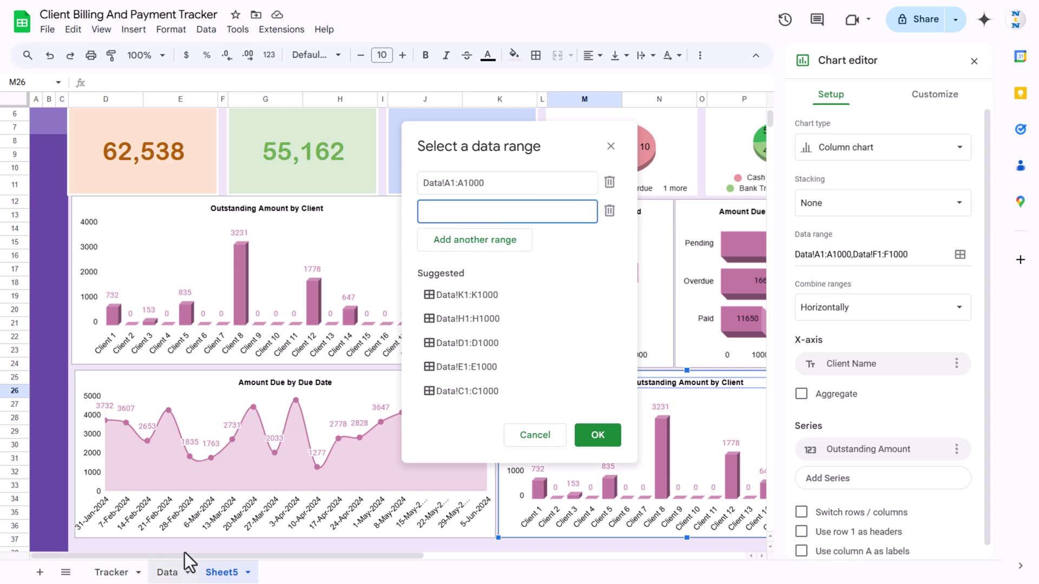
left_click(168, 572)
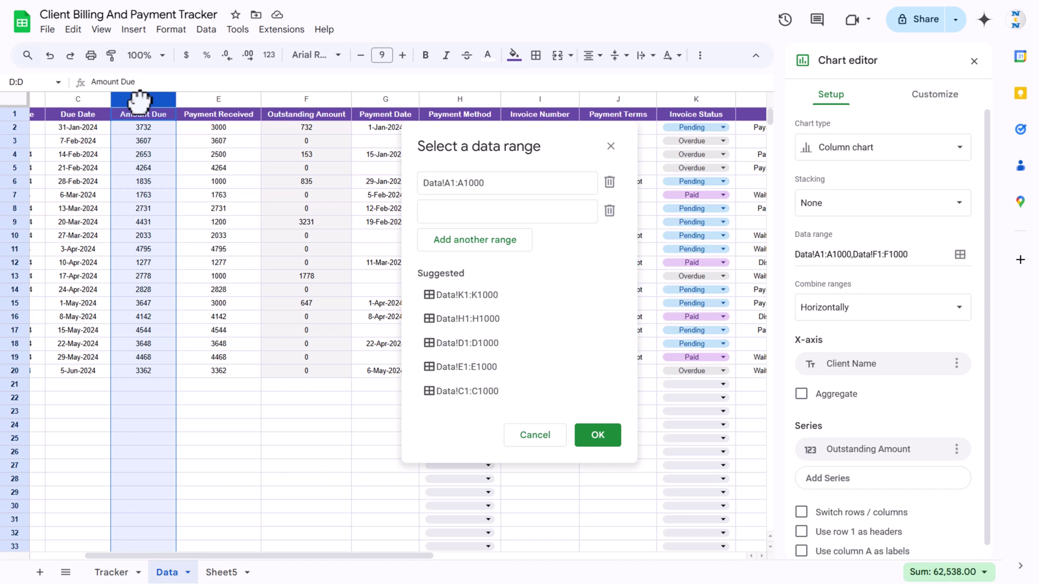
left_click_drag(487, 184, 420, 183)
key("ctrl+c")
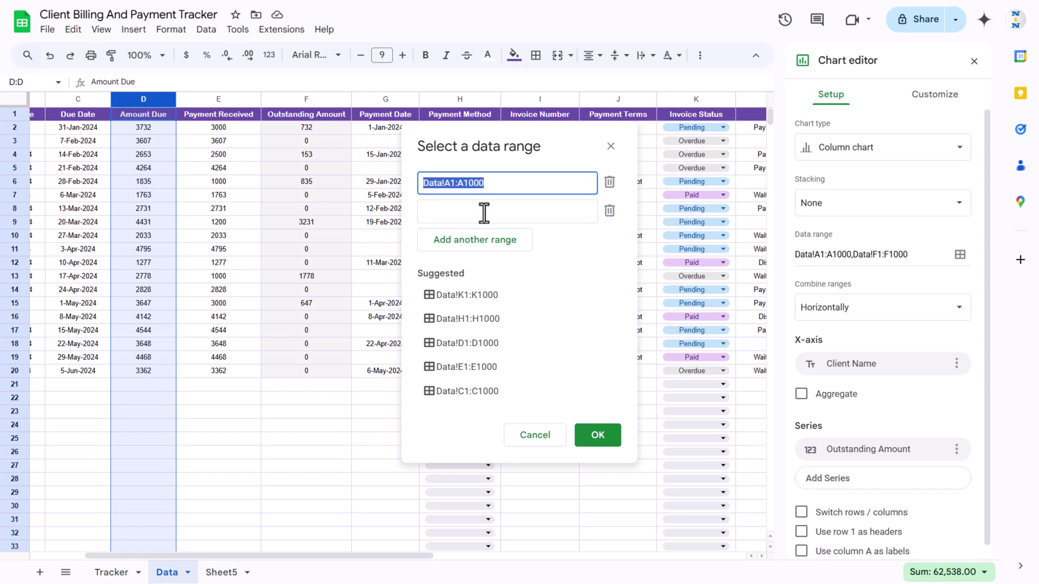
left_click(482, 210)
key("ctrl+v")
left_click(446, 211)
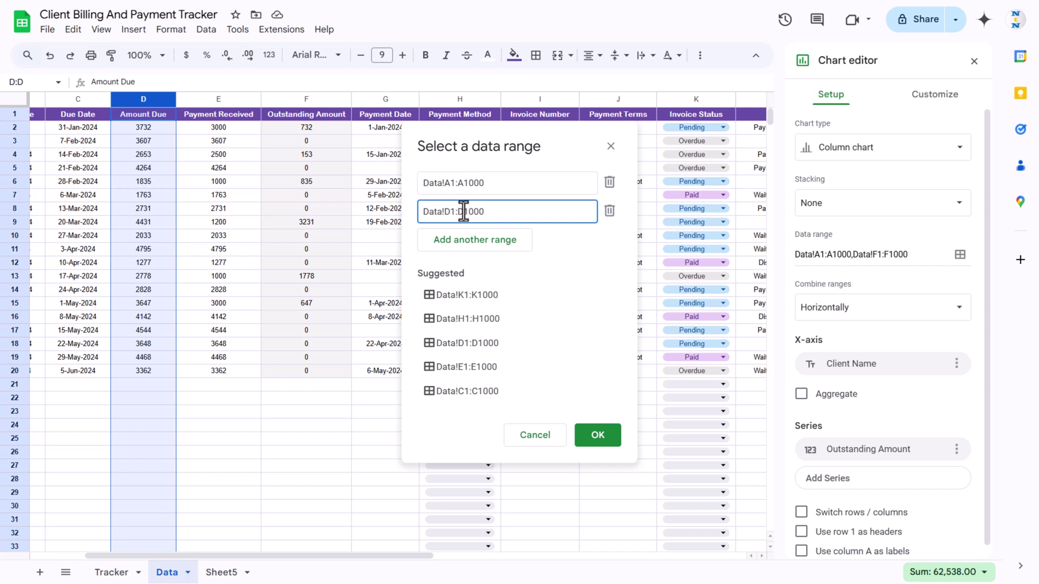
Add the Payment Received column Data!E:E as a third data range and apply the ranges.
left_click(466, 233)
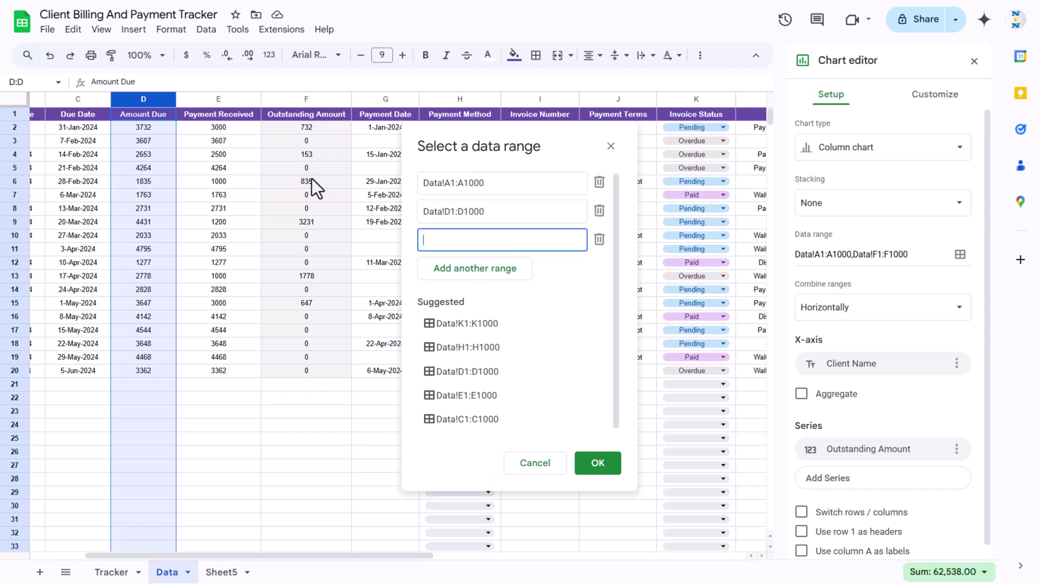
left_click(224, 100)
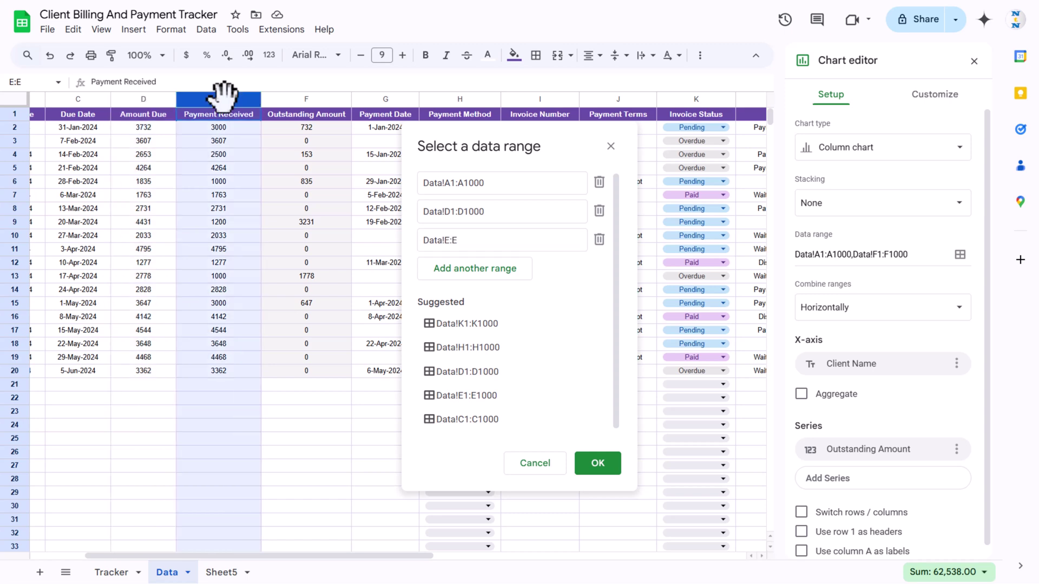
left_click(600, 466)
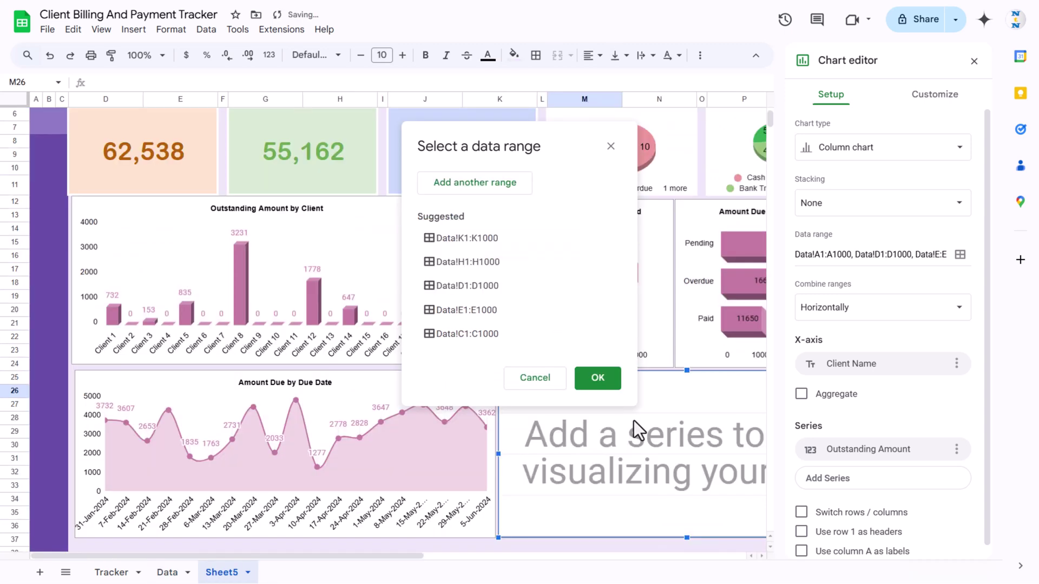
Use row 1 as headers for the copied column chart and choose Client Name as its X-axis.
left_click_drag(203, 556, 346, 560)
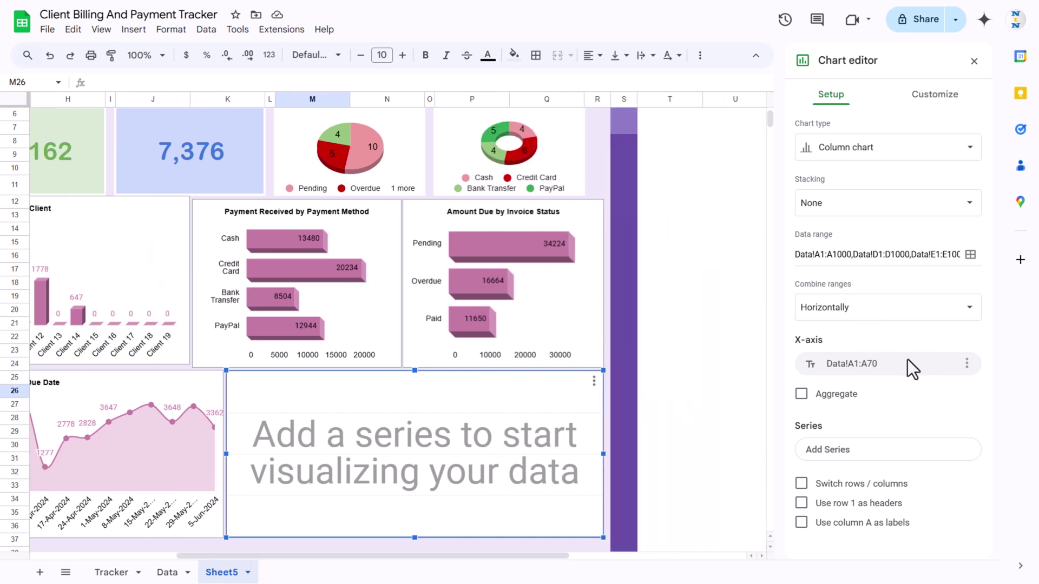
left_click(801, 504)
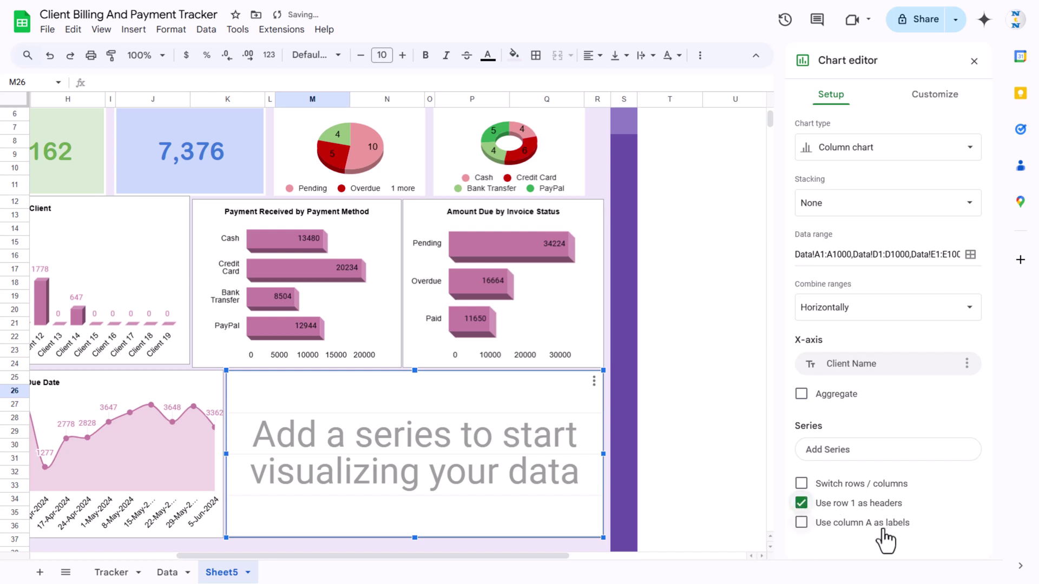
left_click(863, 366)
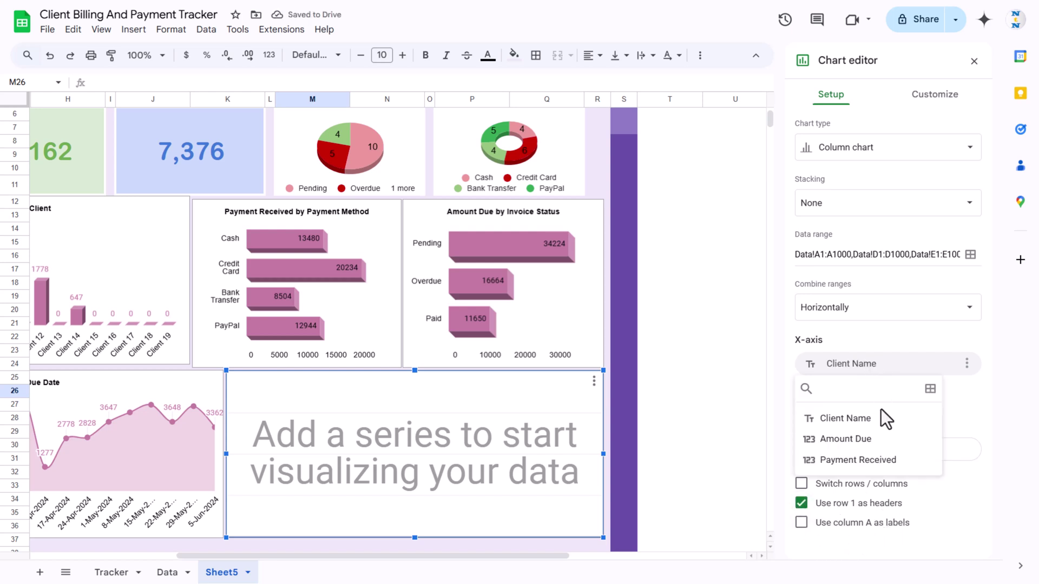
left_click(856, 419)
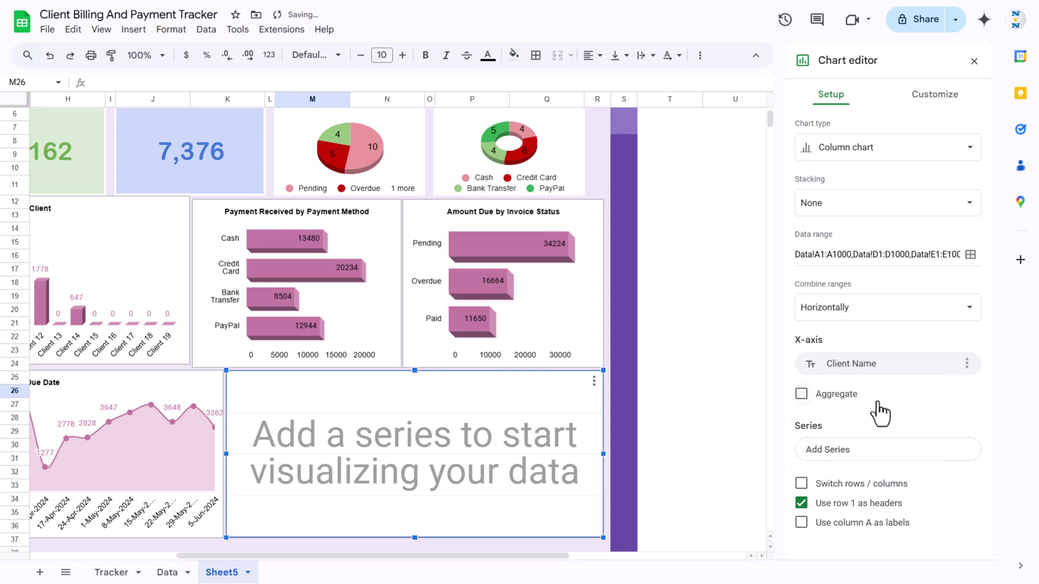
Add Amount Due and Payment Received as the copied column chart's series.
left_click(879, 456)
left_click(862, 506)
left_click(881, 480)
left_click(876, 553)
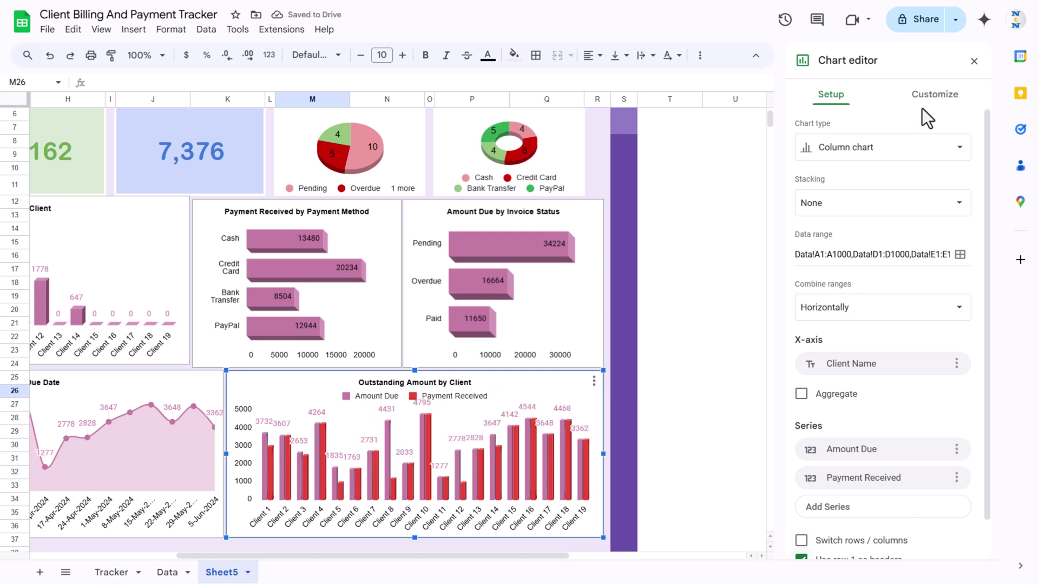
Change the fill color of the Payment Received series in the copied column chart to green.
left_click(933, 95)
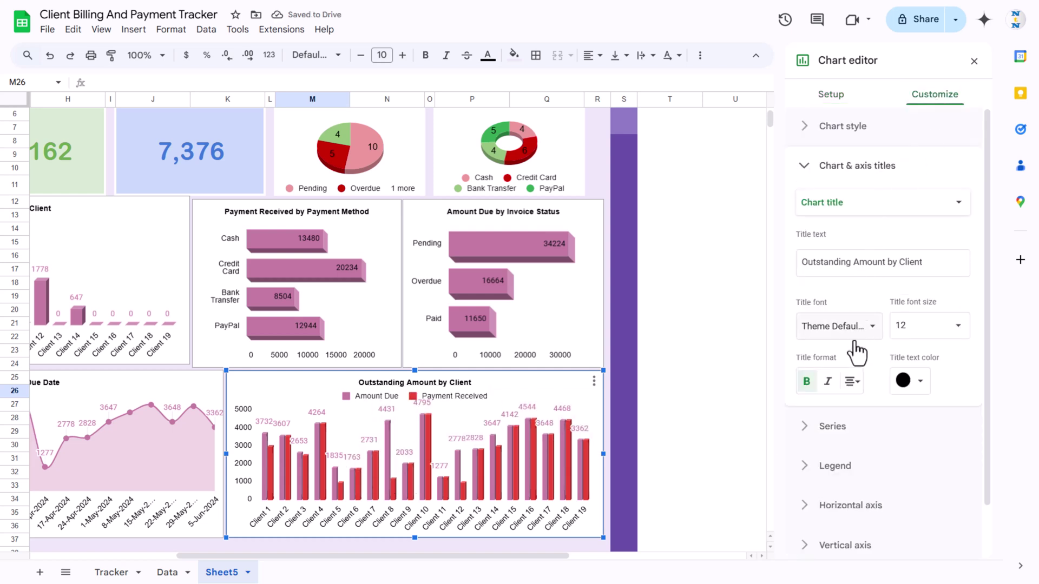
left_click(852, 169)
left_click(847, 209)
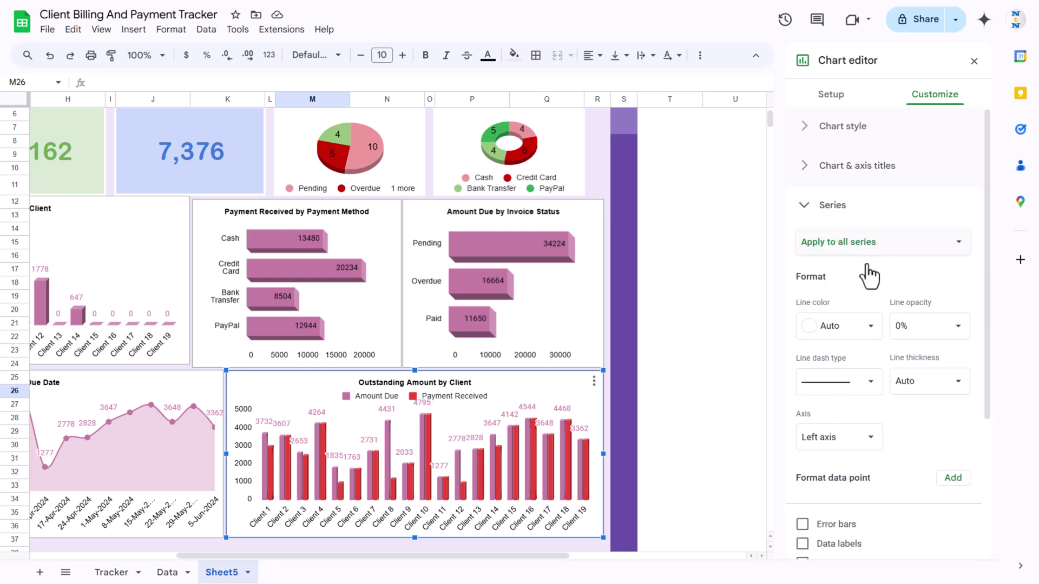
left_click(865, 250)
left_click(859, 280)
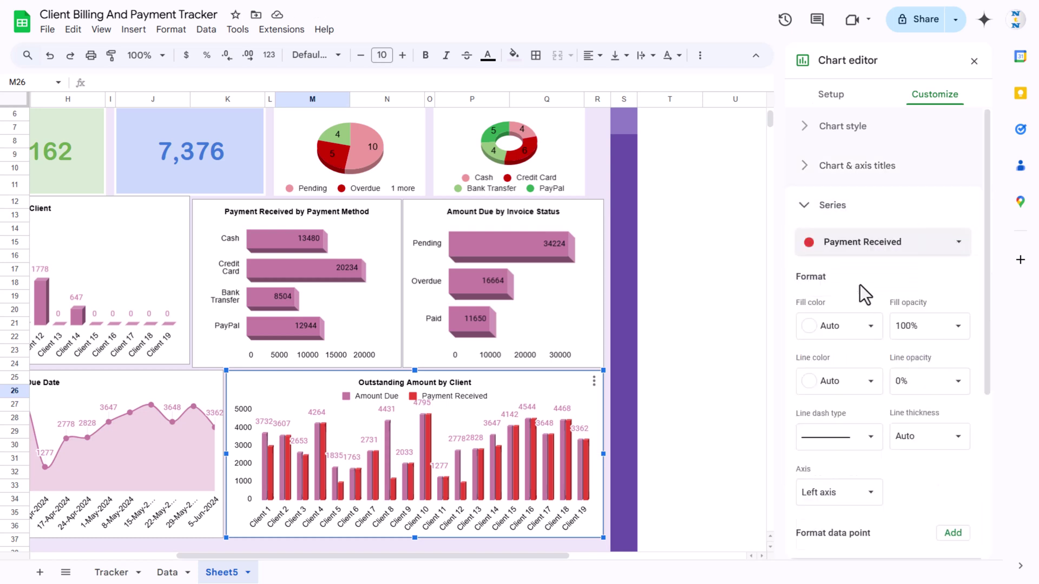
left_click(870, 337)
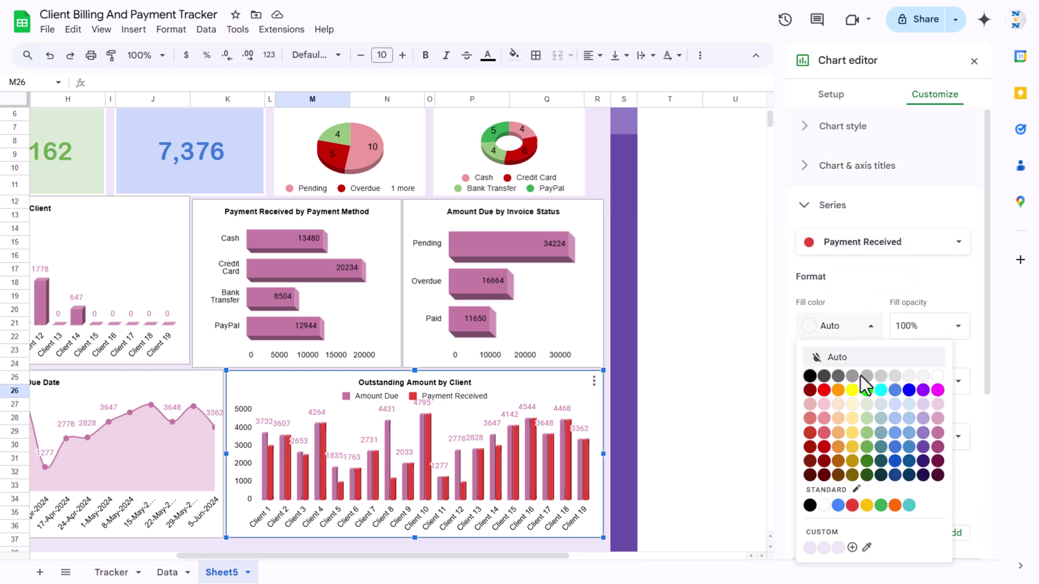
left_click(868, 448)
left_click(690, 309)
Retitle the two-series column chart "Amount Due Vs Payment Received by Client" and close the chart editor.
scroll(724, 330, "down", 2)
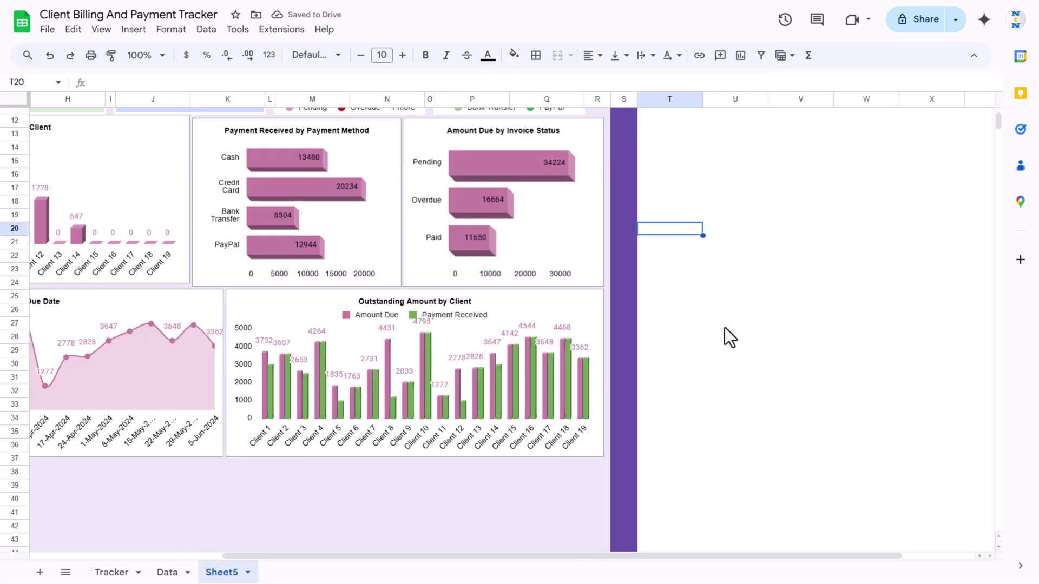
left_click(427, 301)
double_click(428, 301)
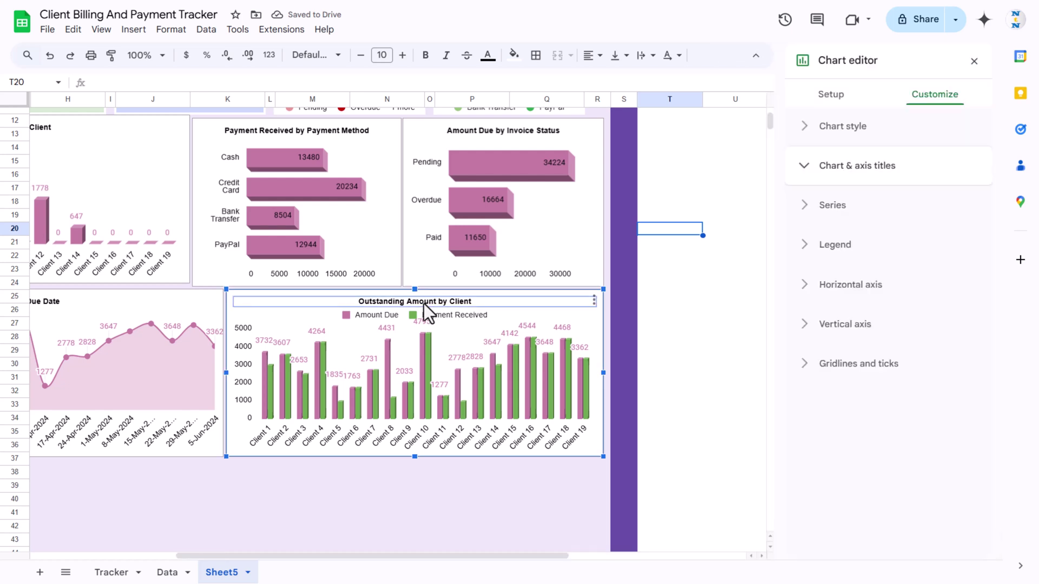
type("Amount Due")
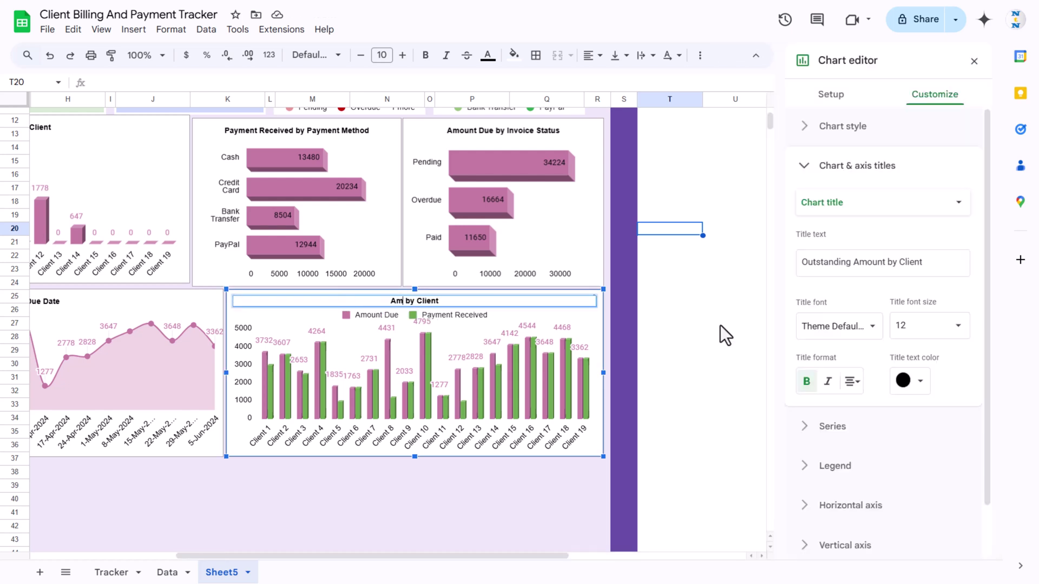
type(" Vs")
type(" Payment R")
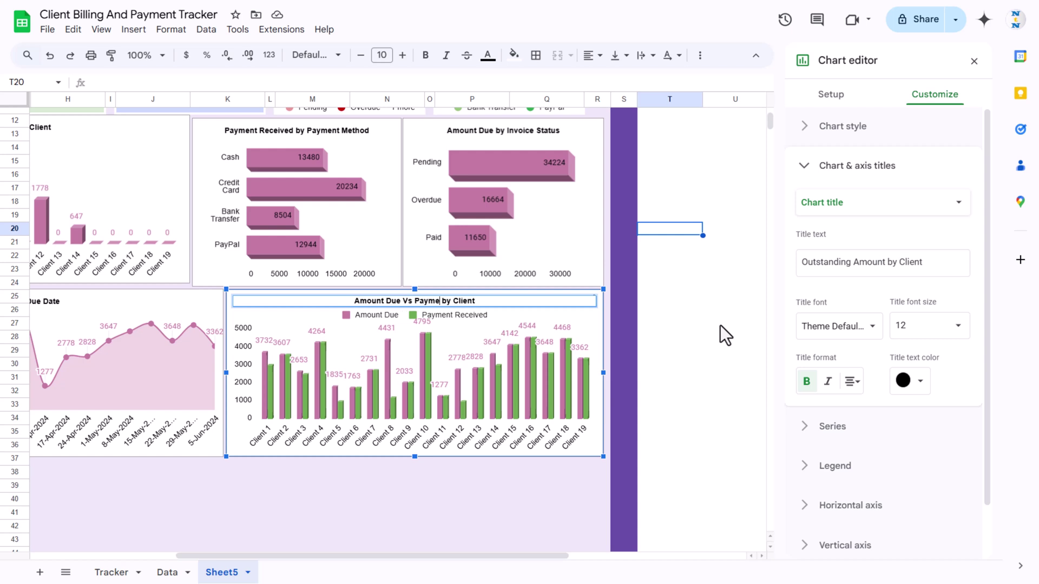
type("eceived")
key("Return")
scroll(722, 543, "up", 5)
scroll(722, 544, "left", 4)
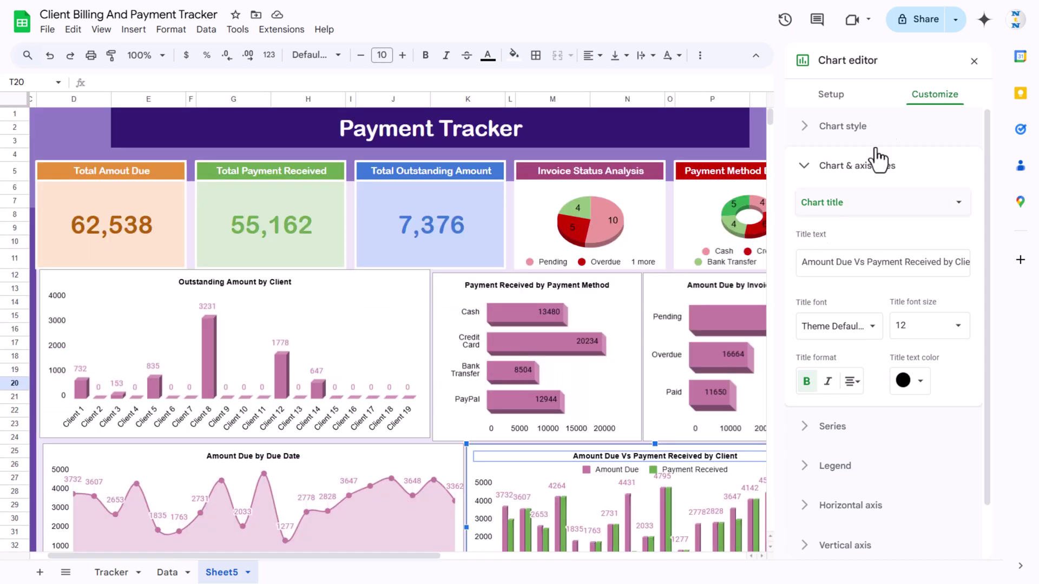
left_click(974, 61)
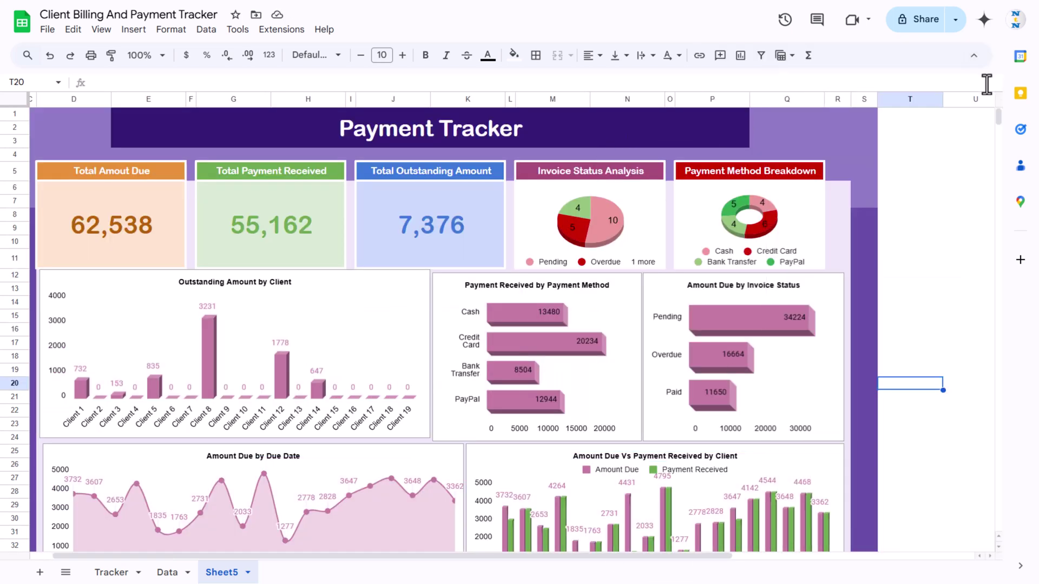
left_click(693, 129)
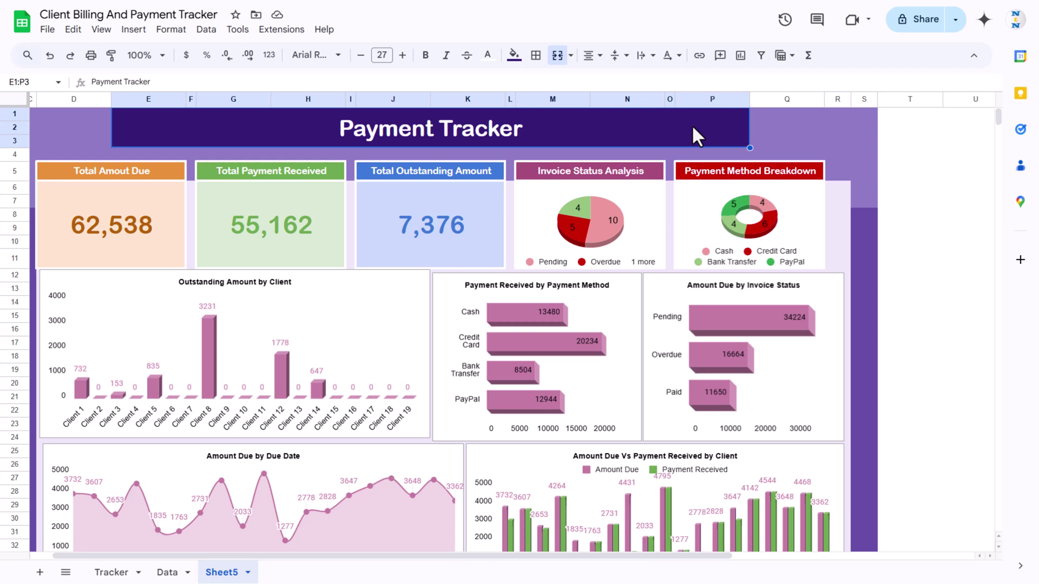